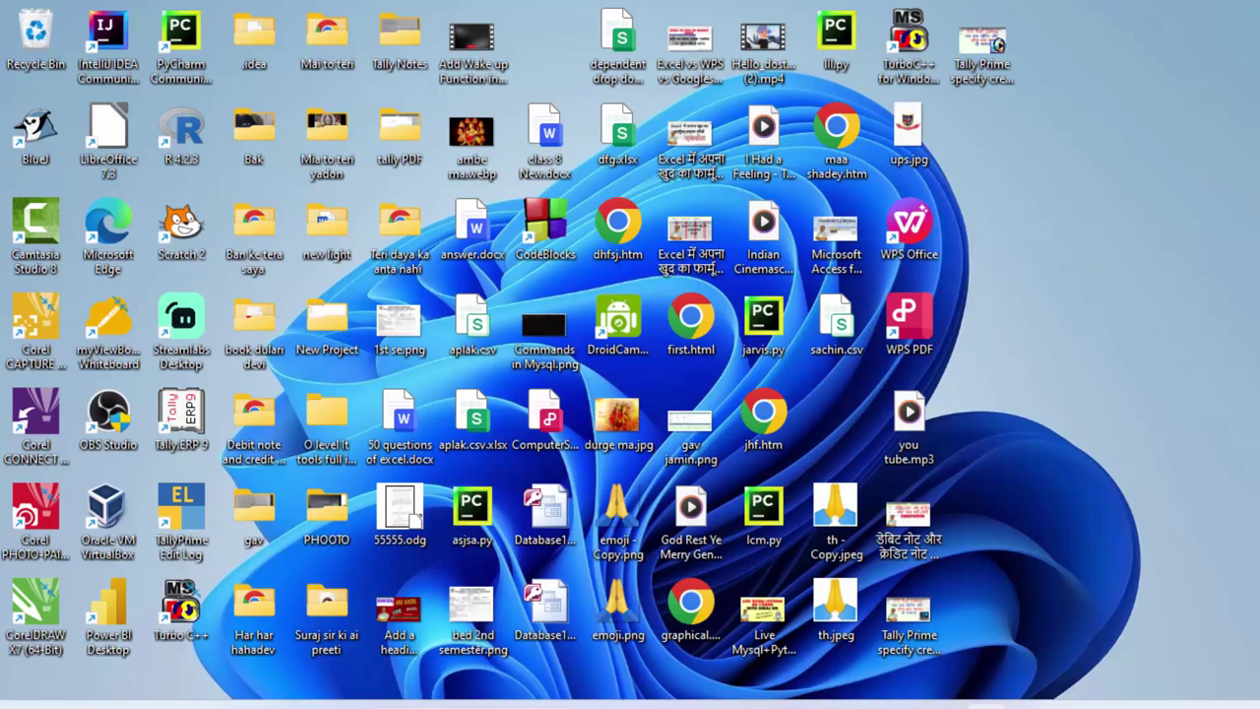
Refresh the Windows desktop from its right-click menu.
{"action": "right_click", "coordinate": [1068, 354]}
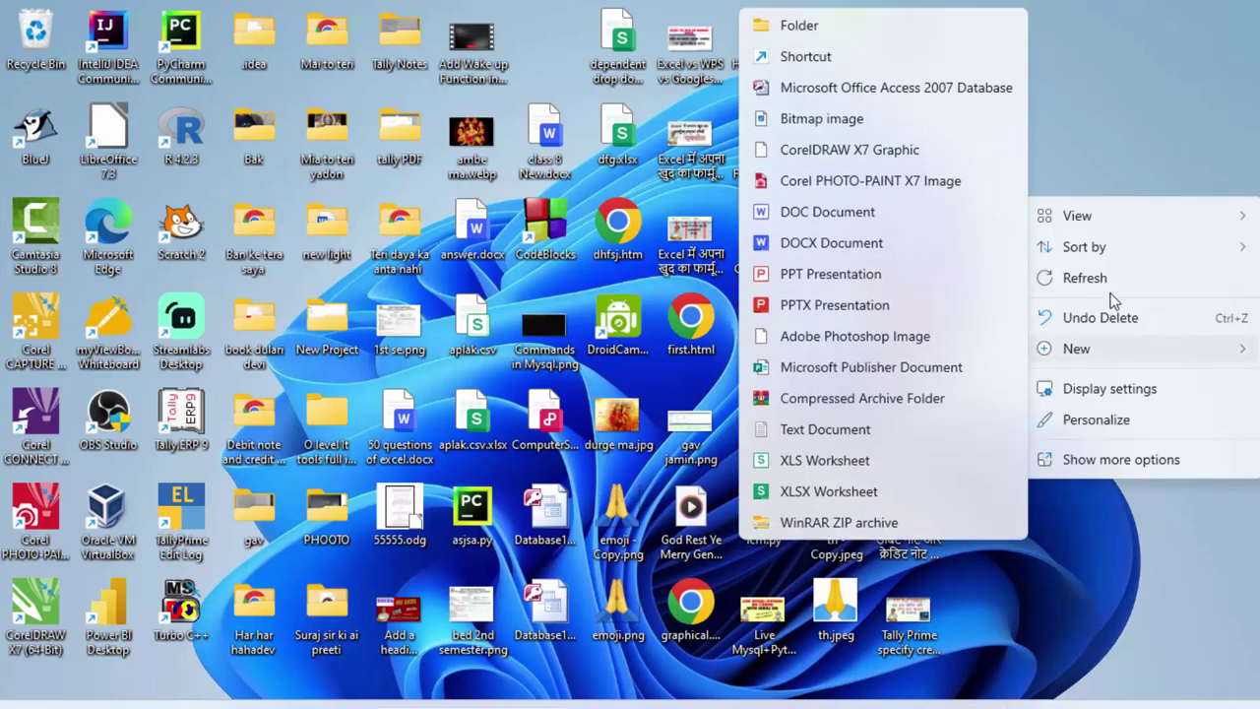
{"action": "left_click", "coordinate": [1112, 297]}
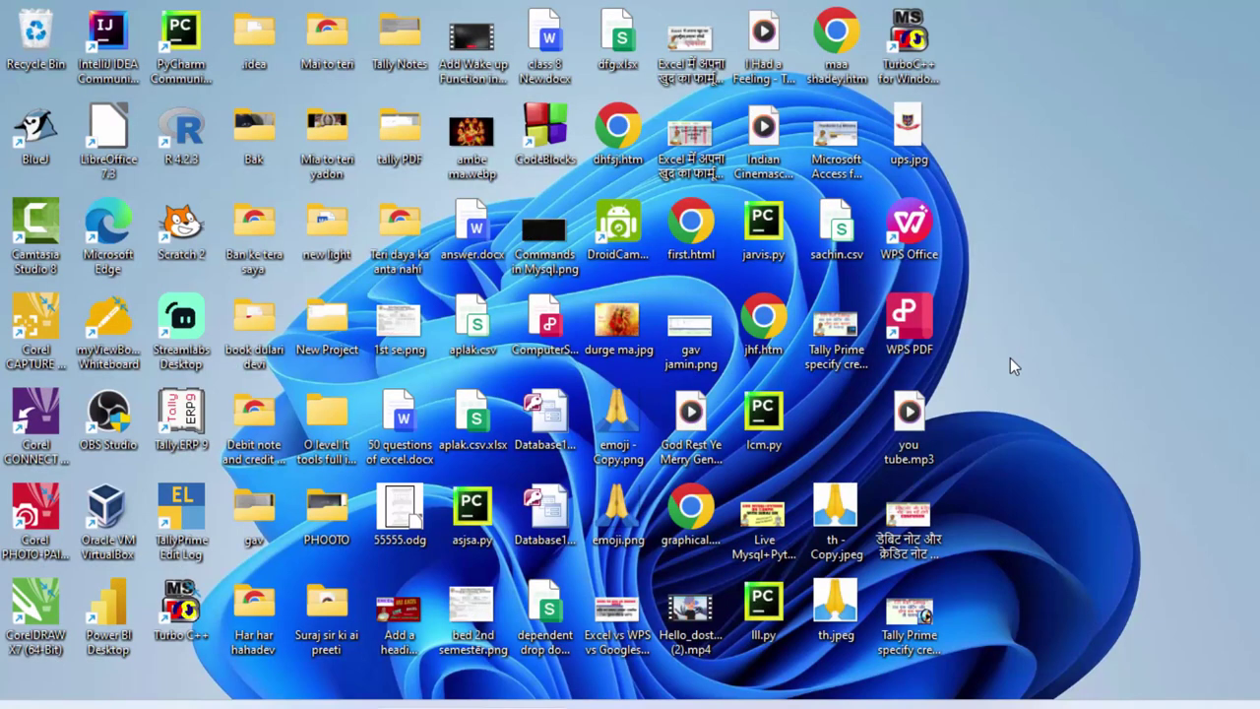
Launch WPS Office and create a new blank spreadsheet.
{"action": "double_click", "coordinate": [910, 219]}
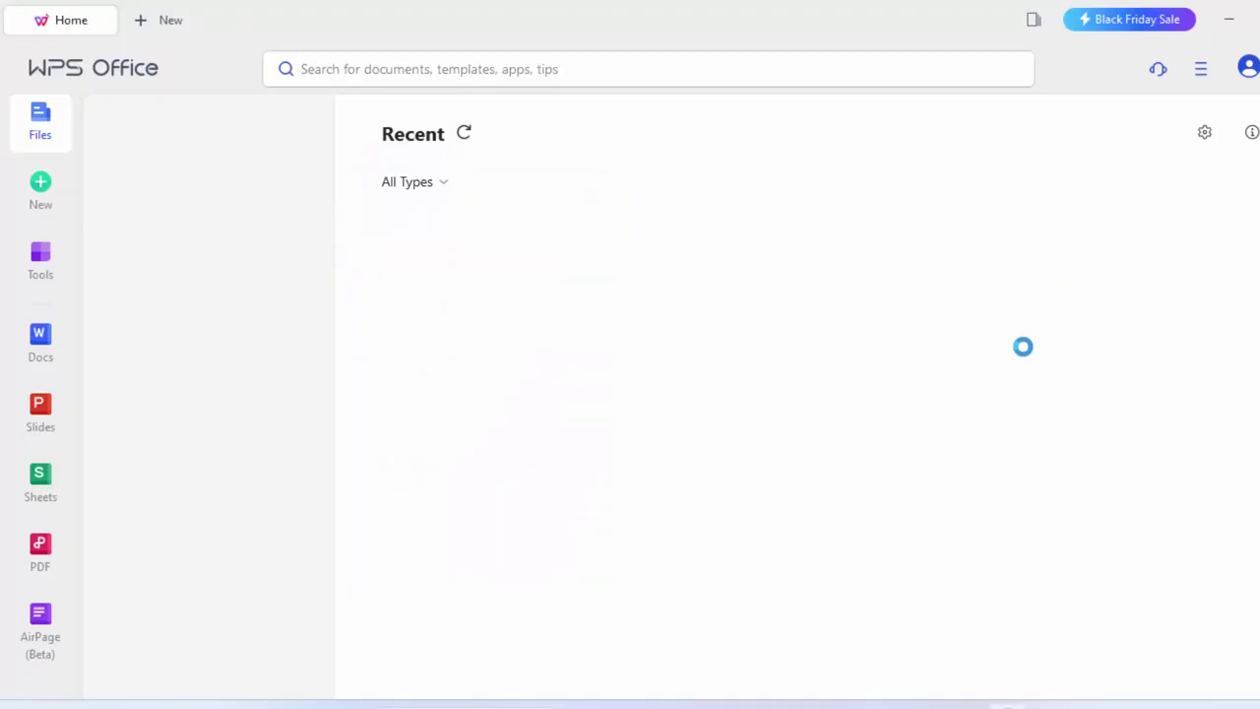
{"action": "left_click", "coordinate": [40, 189]}
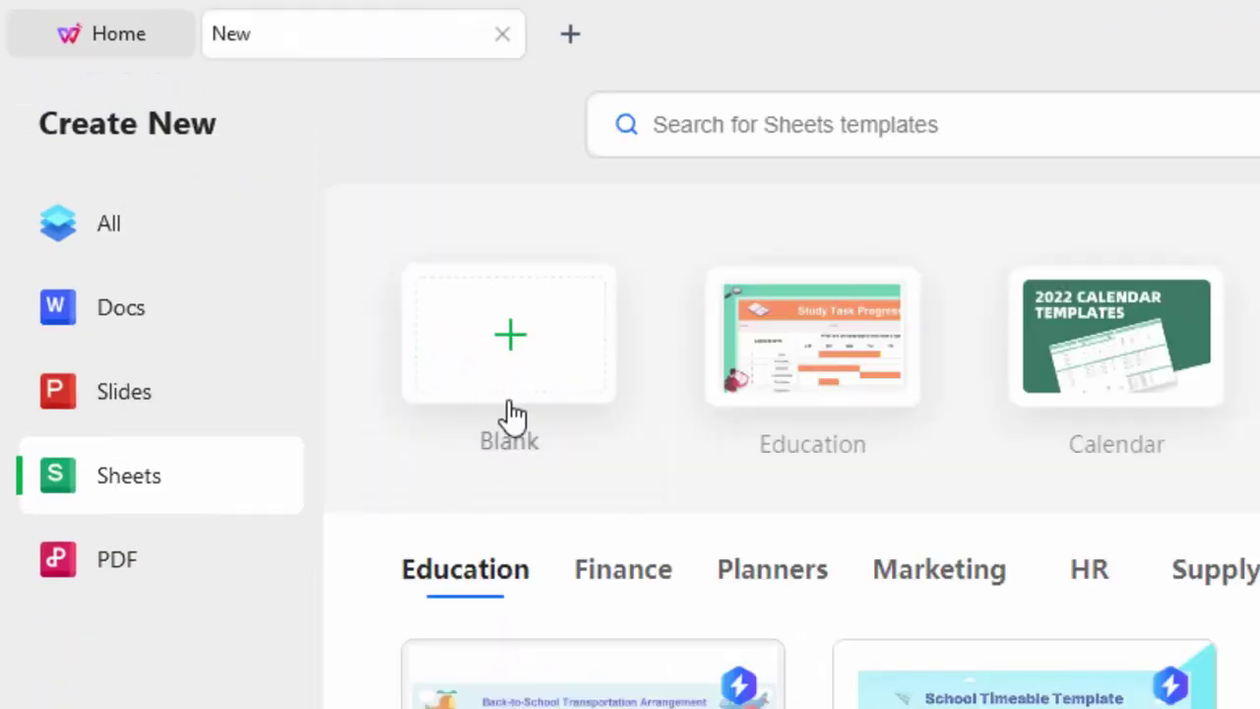
{"action": "left_click", "coordinate": [530, 380]}
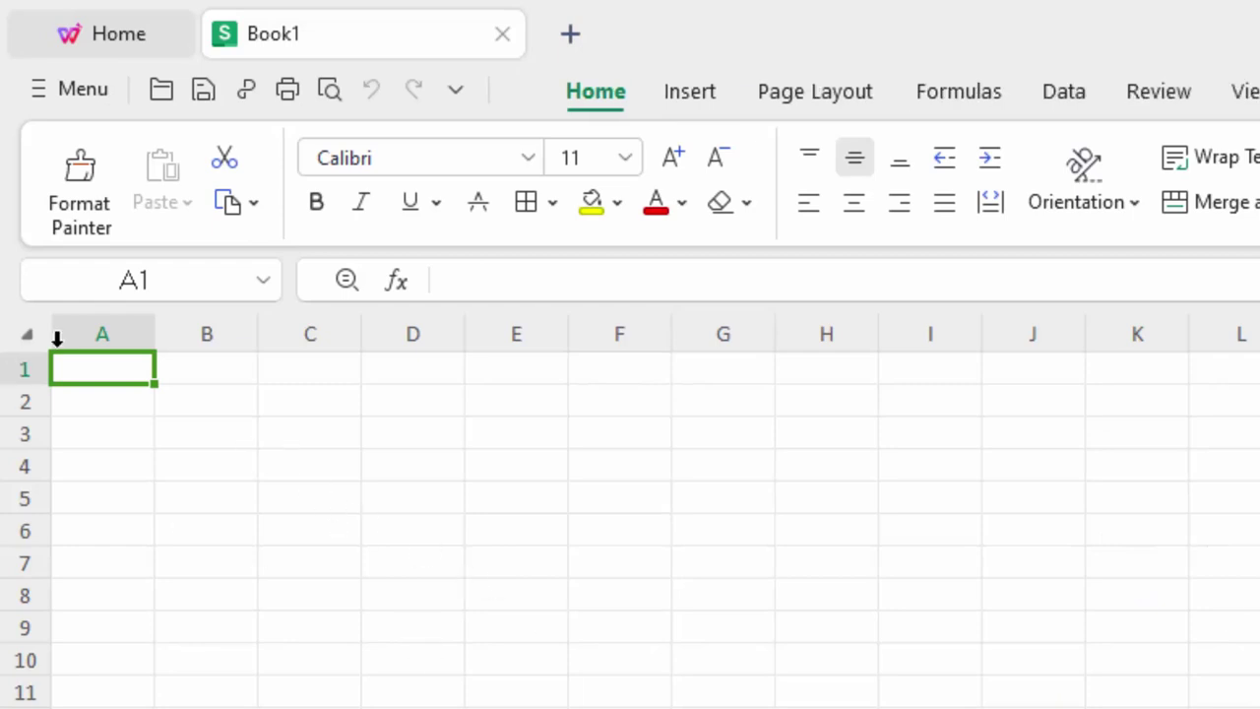
Select column A and row 1, then make cell A1 active for headings.
{"action": "left_click", "coordinate": [103, 333]}
{"action": "left_click", "coordinate": [25, 370]}
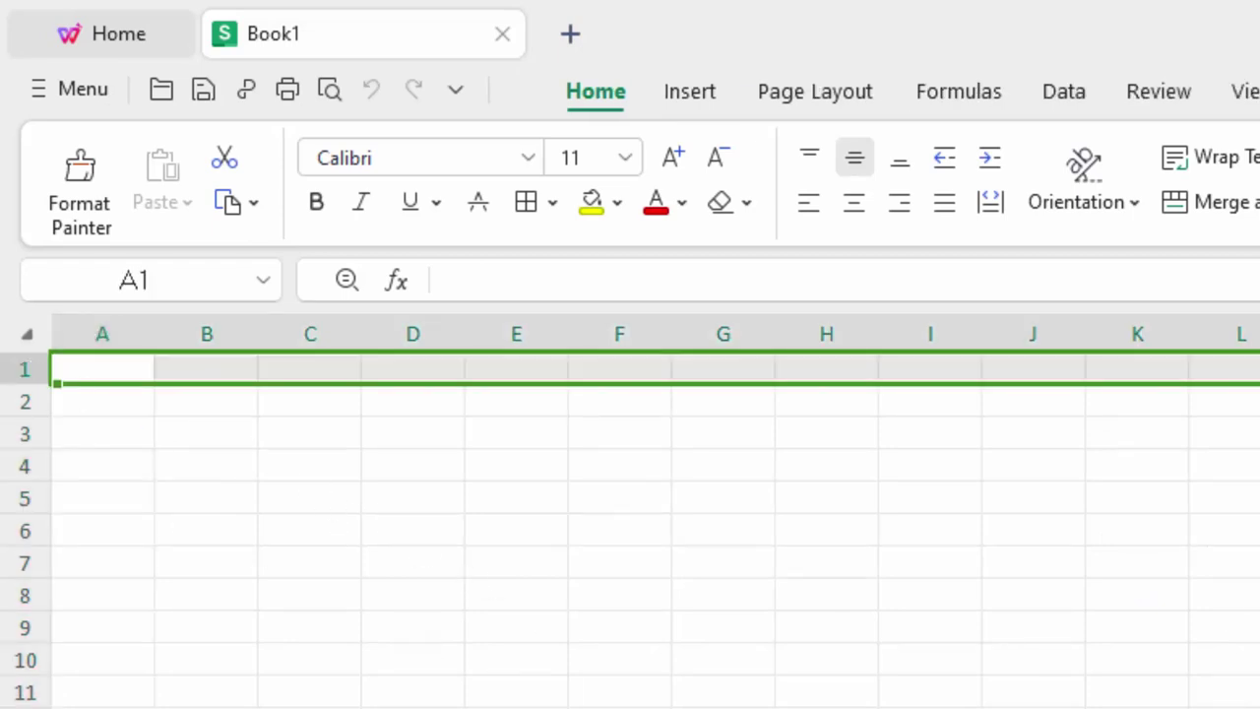
{"action": "scroll", "coordinate": [667, 601], "scroll_direction": "up", "scroll_amount": 5}
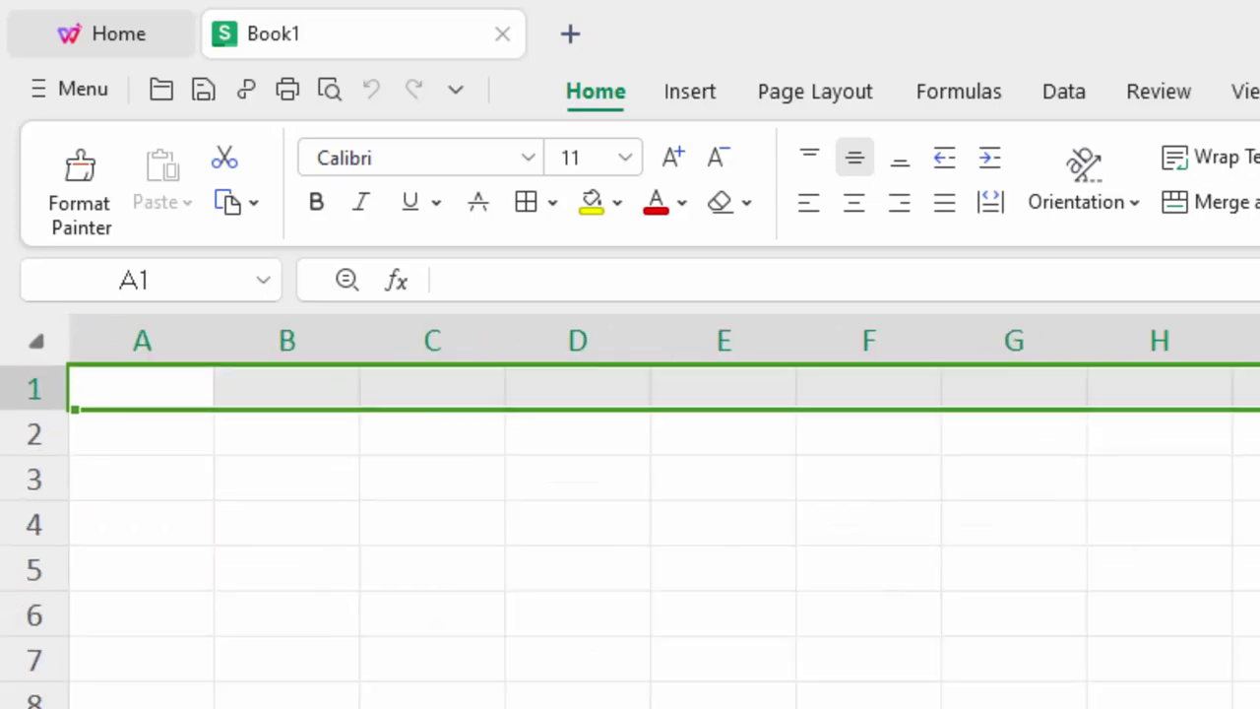
{"action": "left_click", "coordinate": [102, 321]}
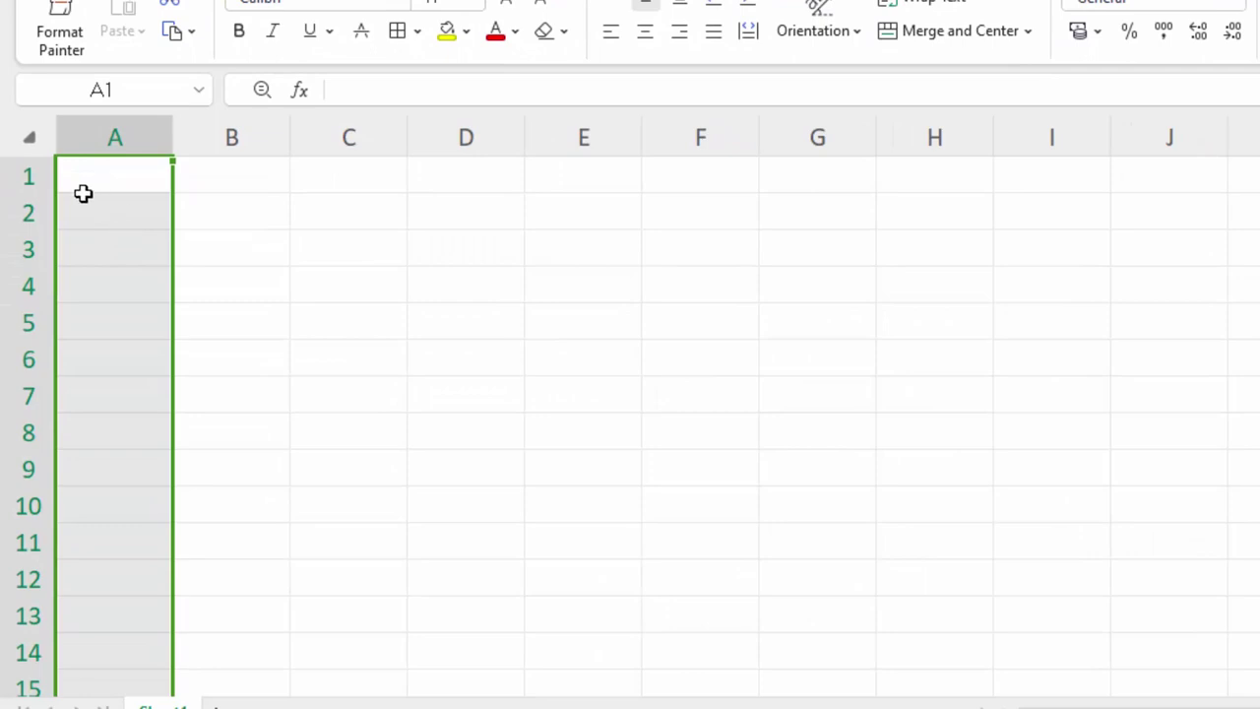
{"action": "left_click", "coordinate": [32, 176]}
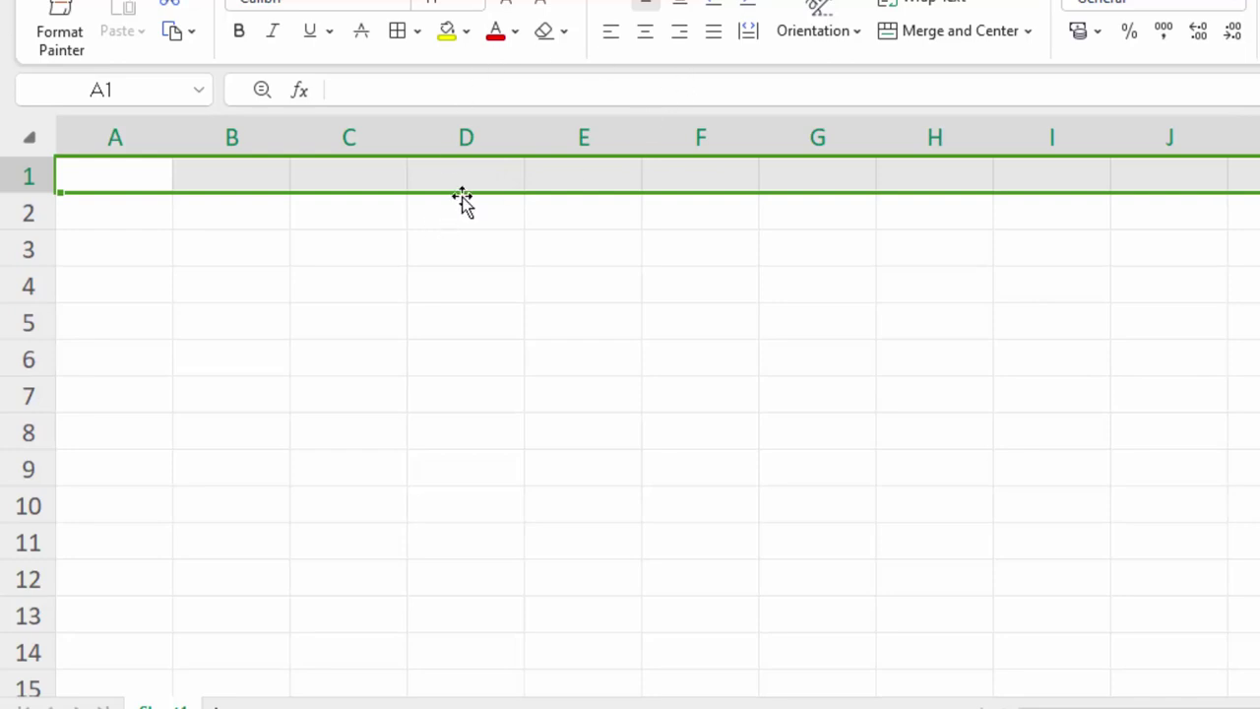
{"action": "left_click", "coordinate": [350, 178]}
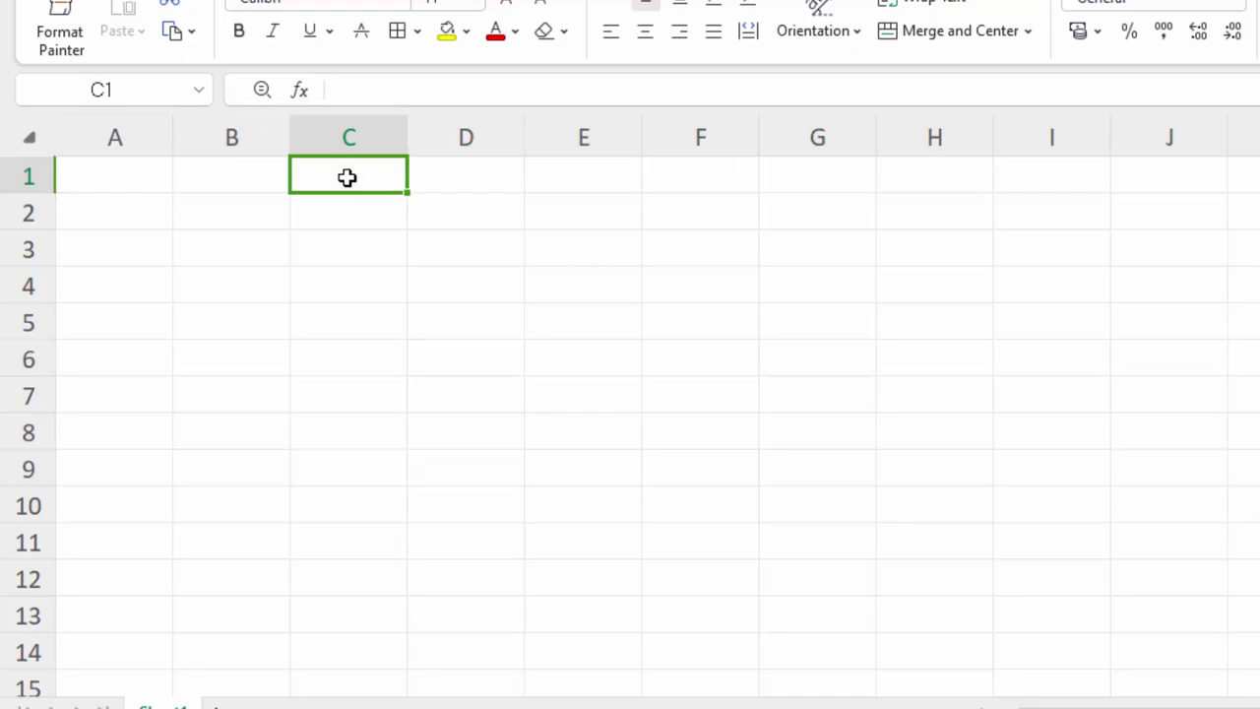
{"action": "left_click", "coordinate": [143, 181]}
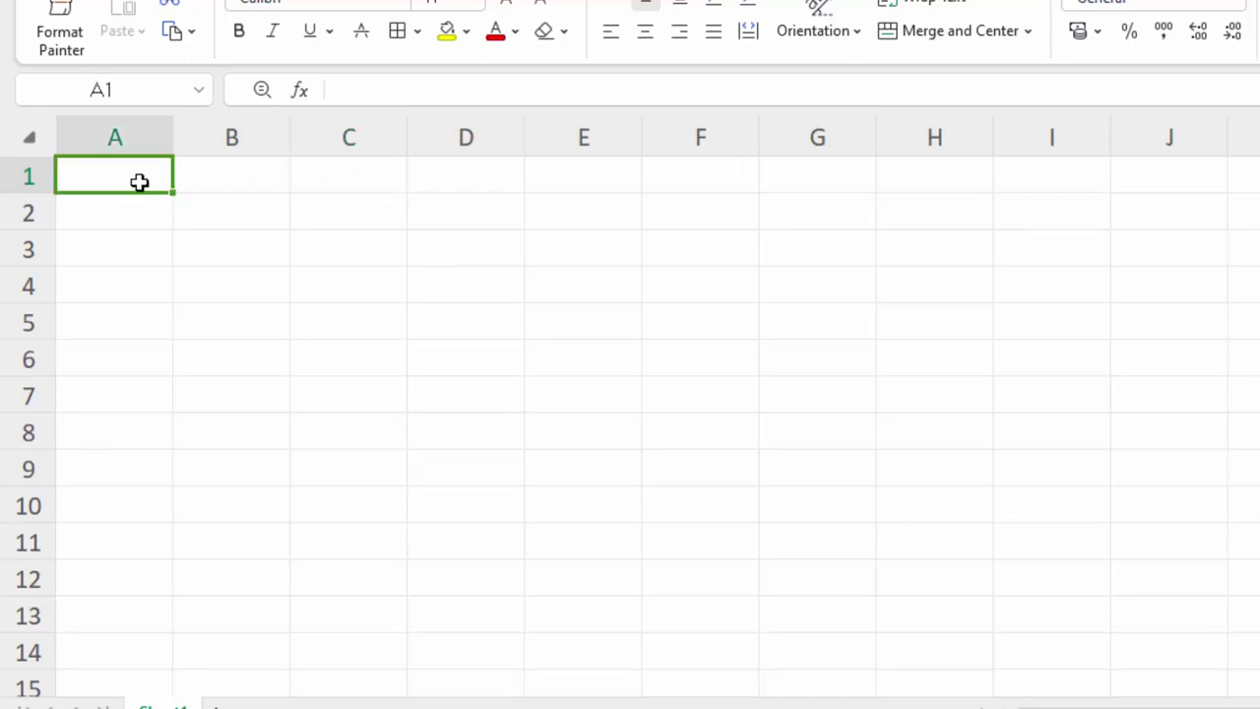
Enter the headings 'Roll Number' in A1 and 'Name of Student' in B1.
{"action": "type", "text": "Roll"}
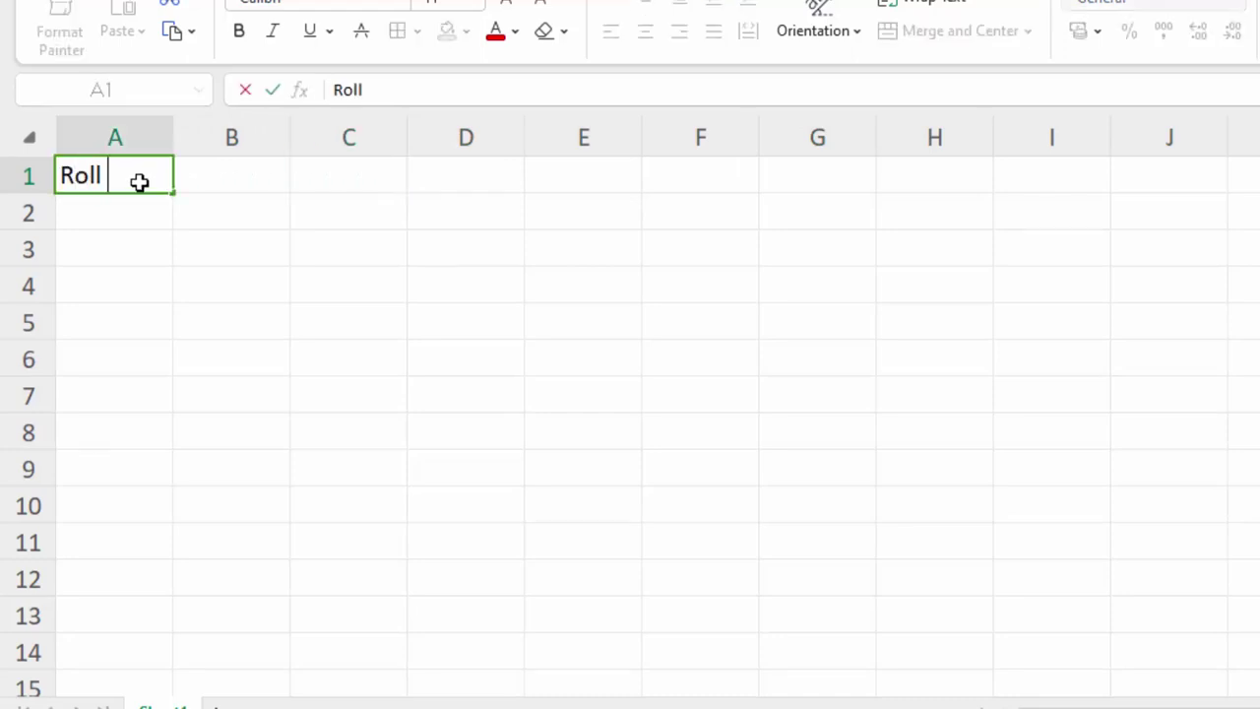
{"action": "type", "text": " Number"}
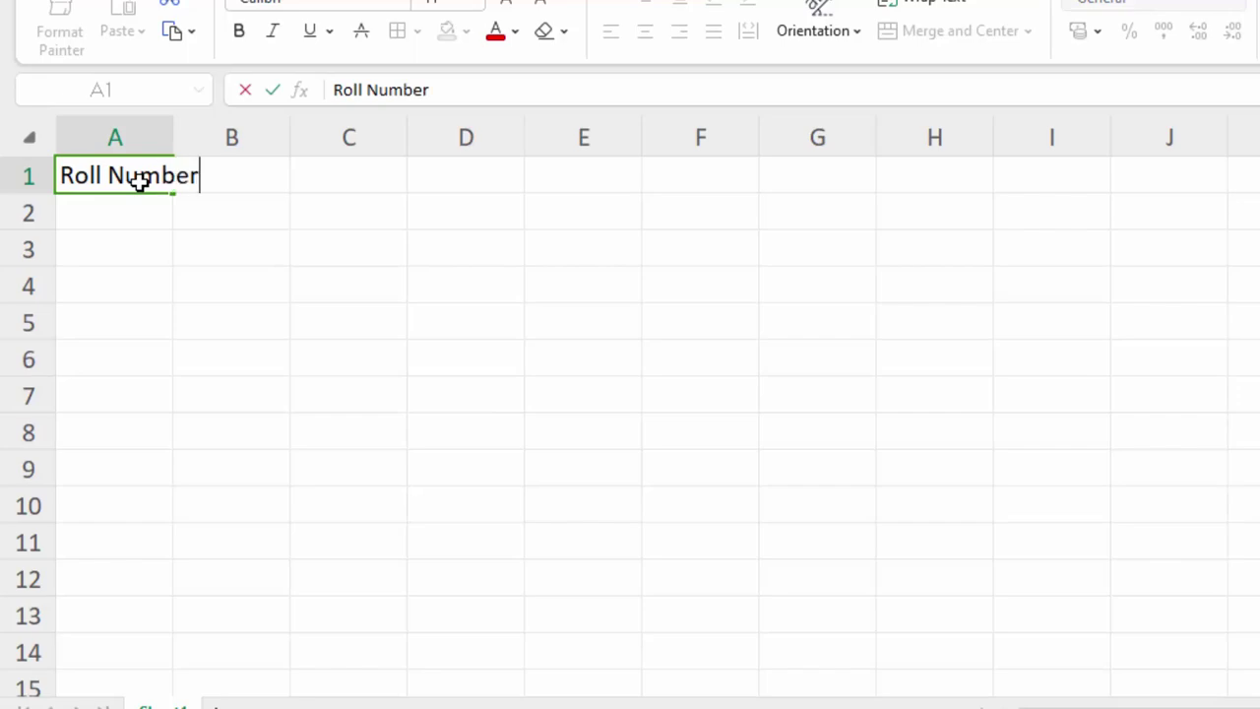
{"action": "key", "text": "Tab"}
{"action": "type", "text": "N"}
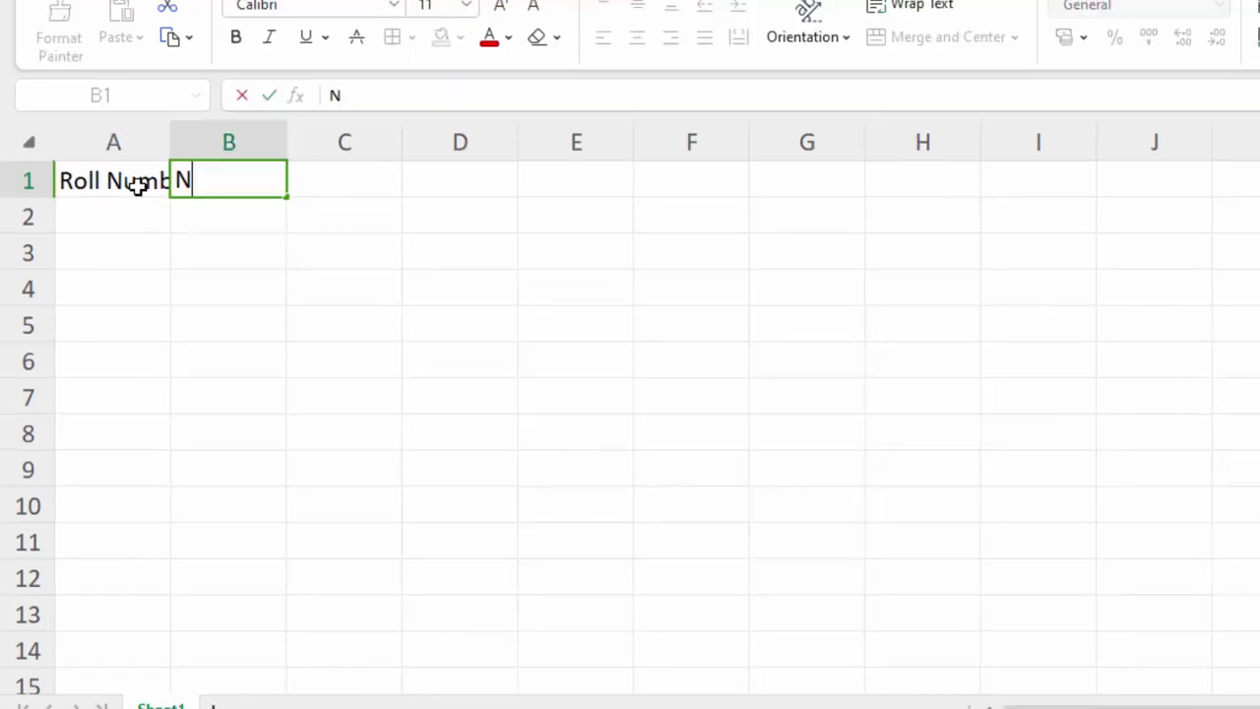
{"action": "type", "text": "am"}
{"action": "type", "text": "e of Stu"}
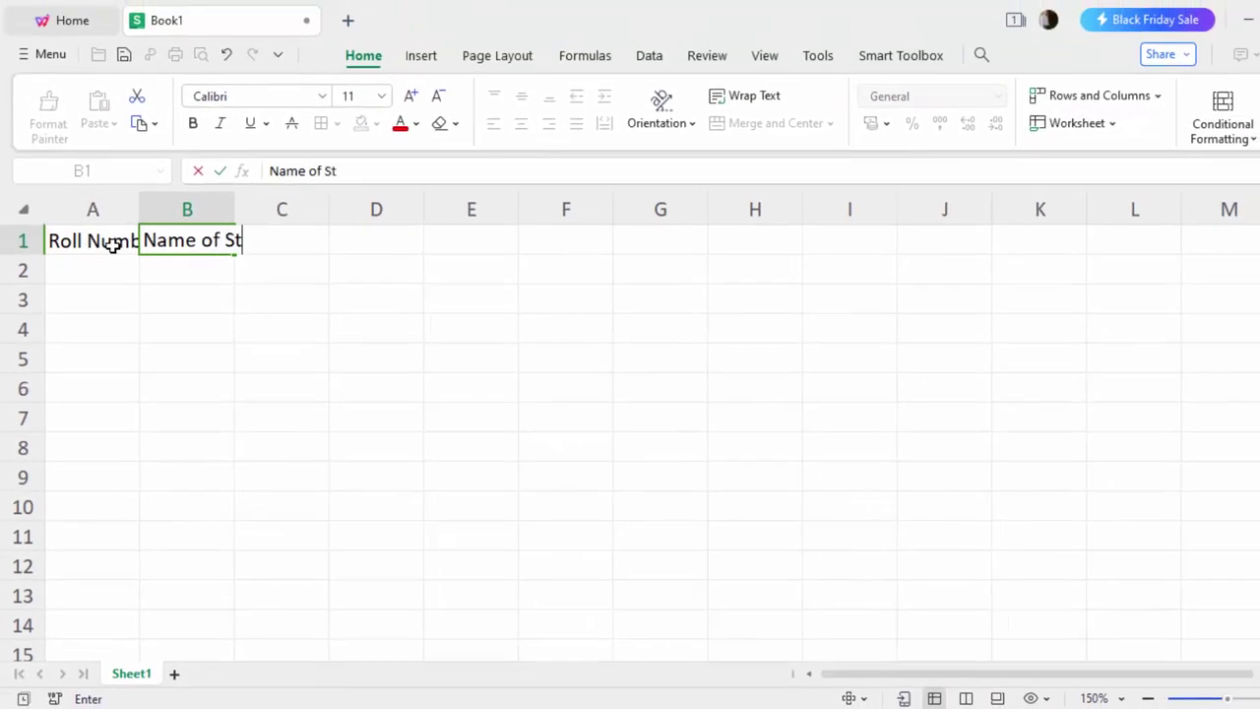
{"action": "type", "text": "dent"}
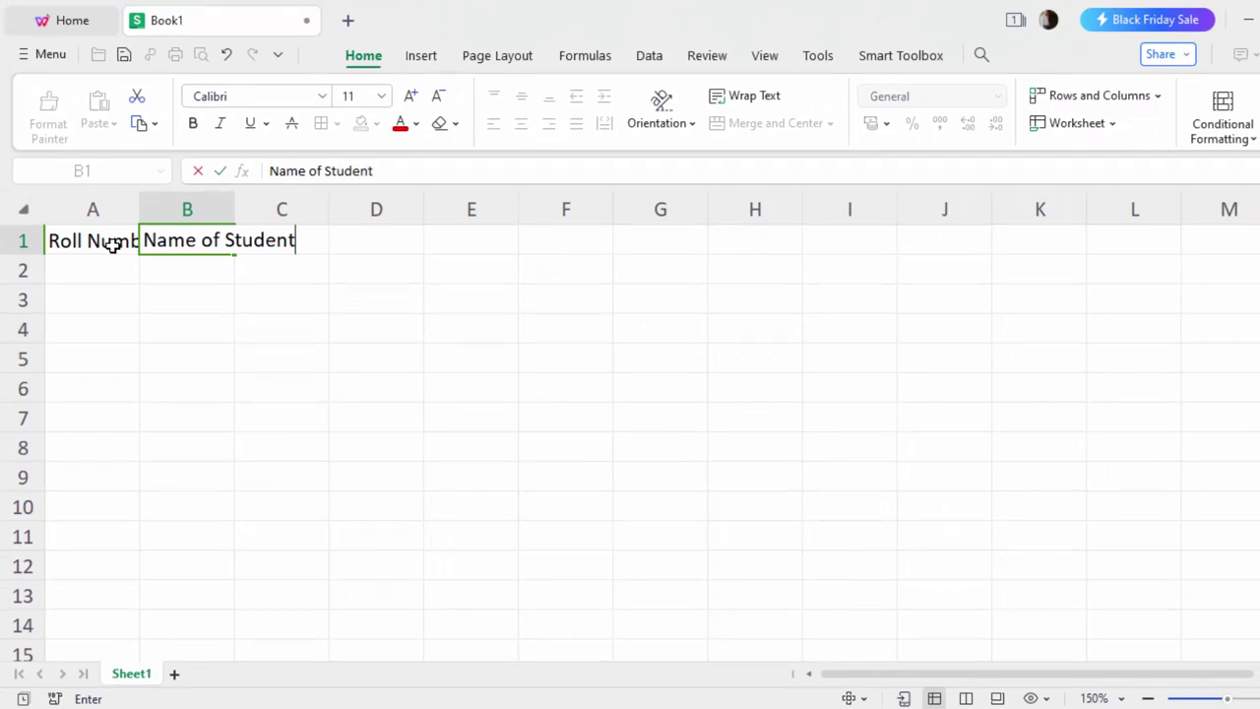
{"action": "left_click", "coordinate": [219, 350]}
Enter Sub1 and Sub2 in C1:D1 and fill the series through Sub5 in G1.
{"action": "left_click", "coordinate": [313, 233]}
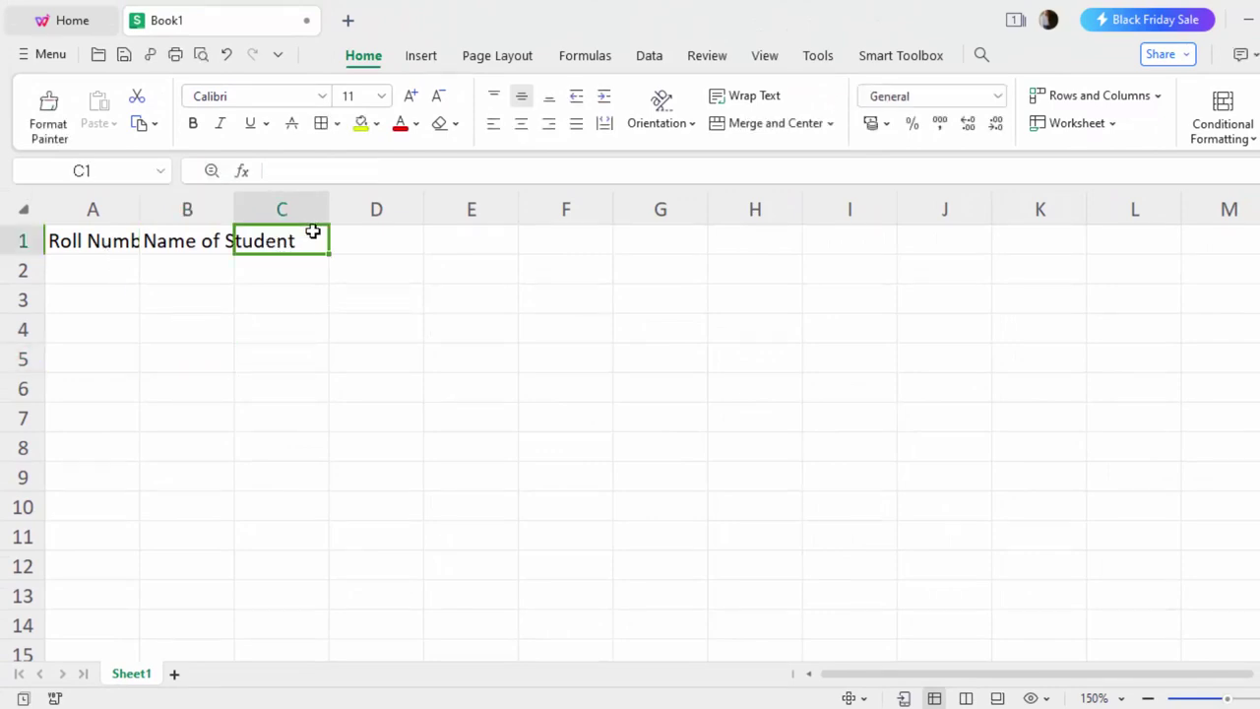
{"action": "type", "text": "Su"}
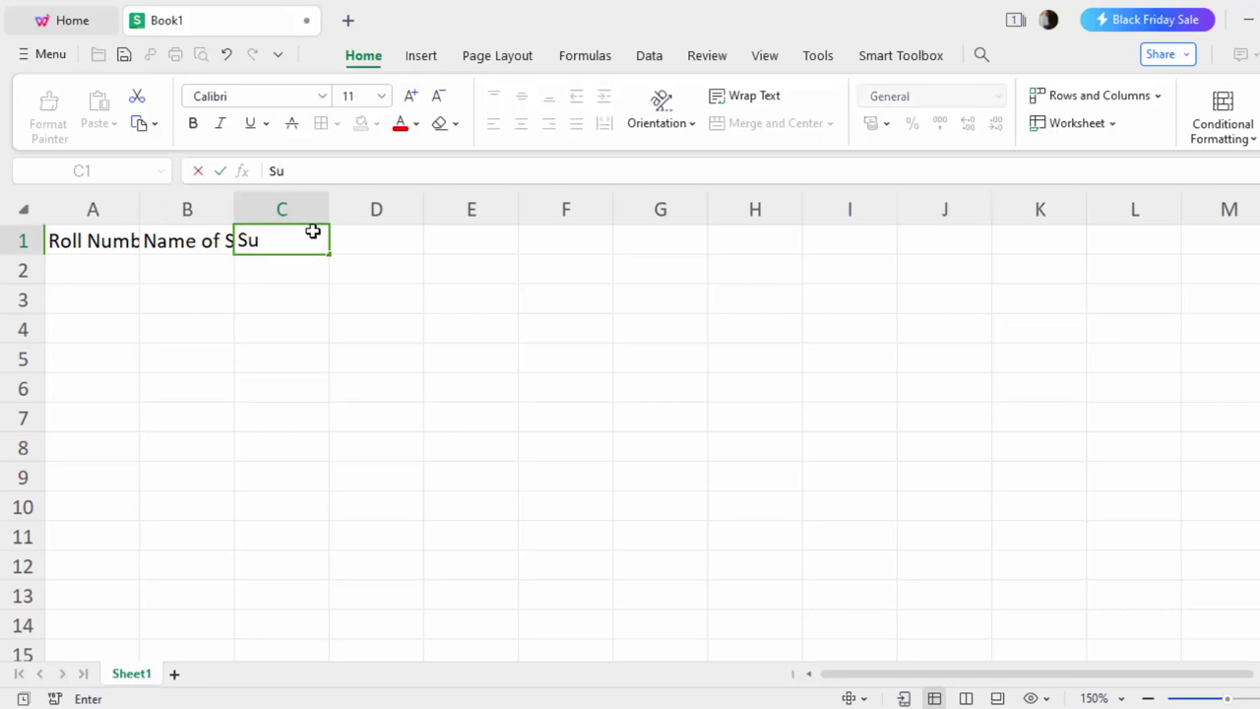
{"action": "type", "text": "b1"}
{"action": "key", "text": "Tab"}
{"action": "type", "text": "Su"}
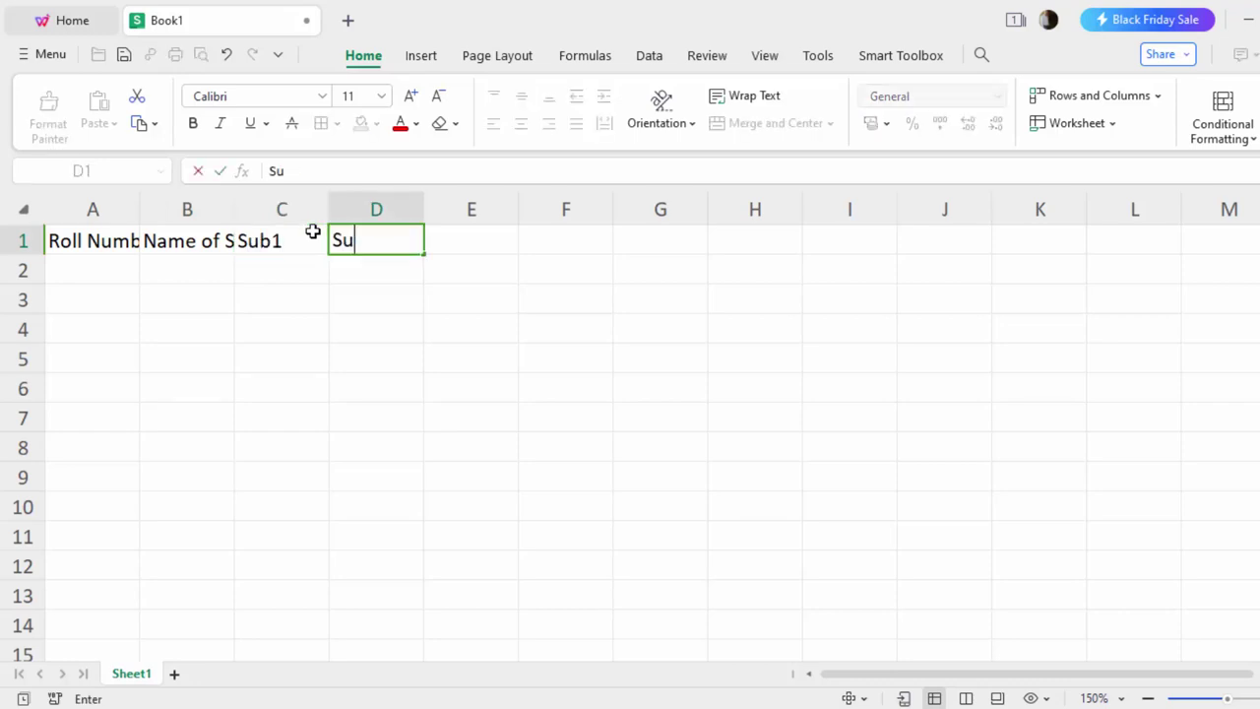
{"action": "type", "text": "b2"}
{"action": "left_click_drag", "start_coordinate": [313, 233], "coordinate": [709, 268]}
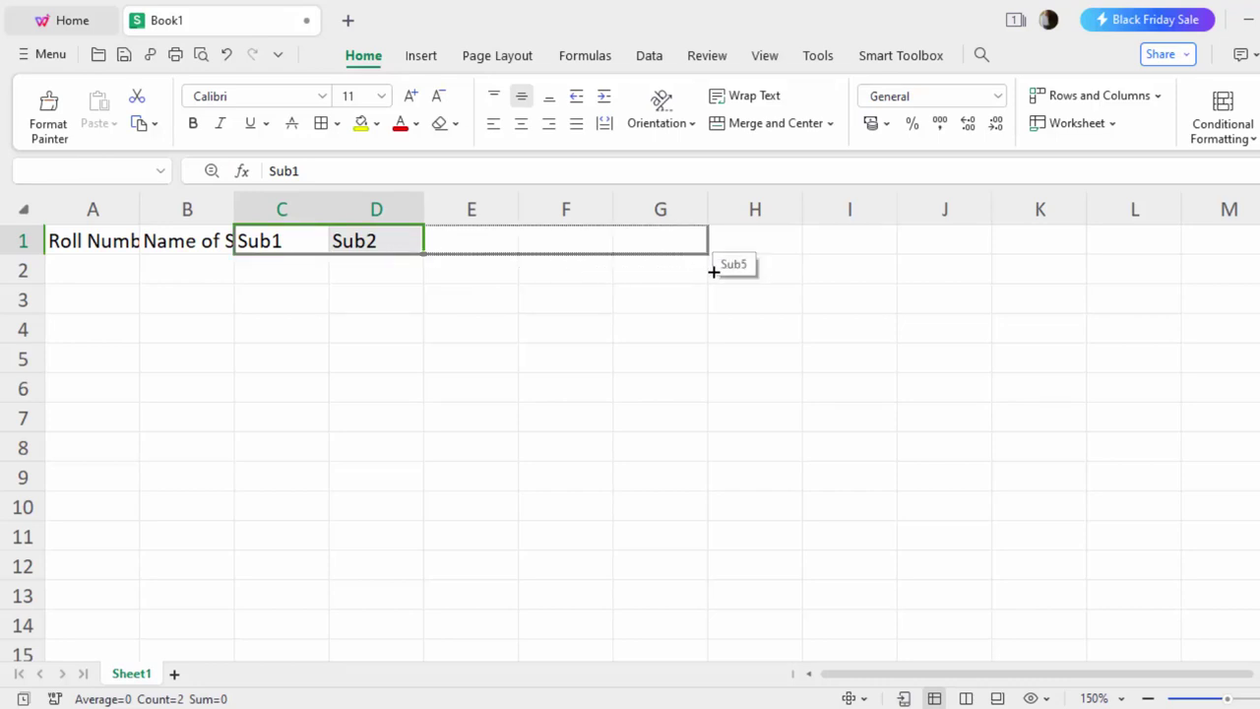
{"action": "left_click", "coordinate": [761, 236]}
Add the headings Total, Average and Percentage in H1:J1.
{"action": "type", "text": "Total"}
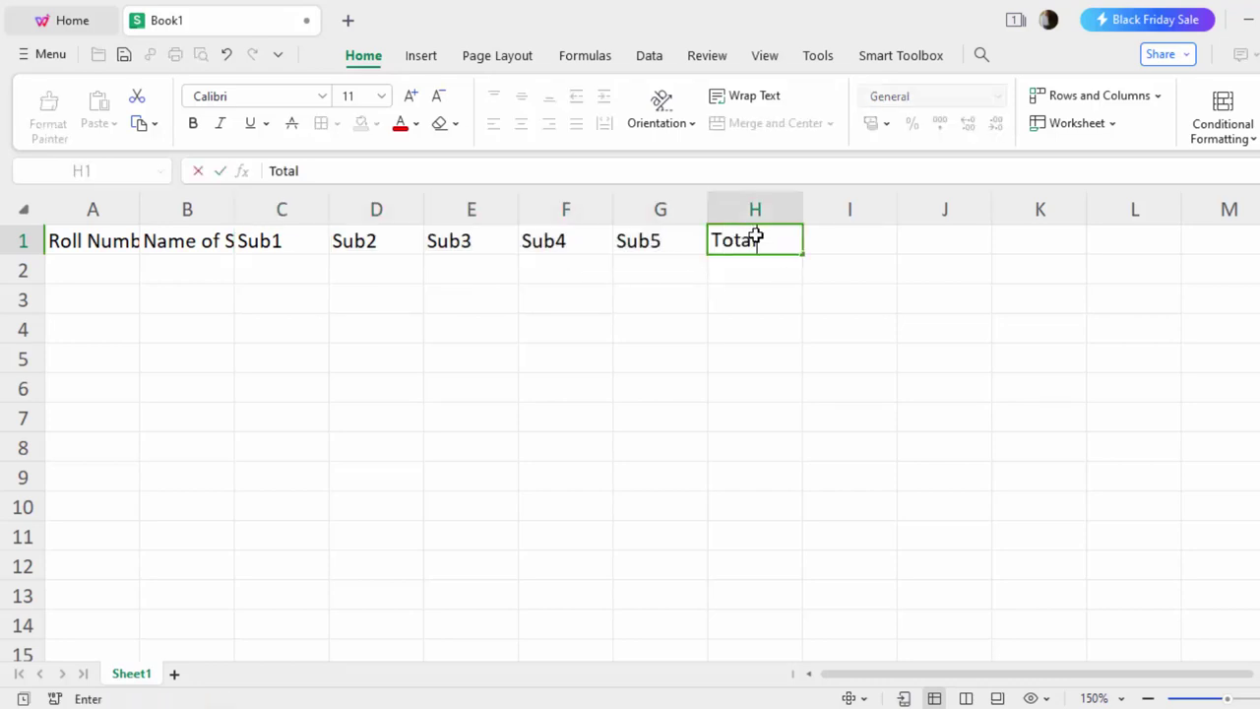
{"action": "key", "text": "Tab"}
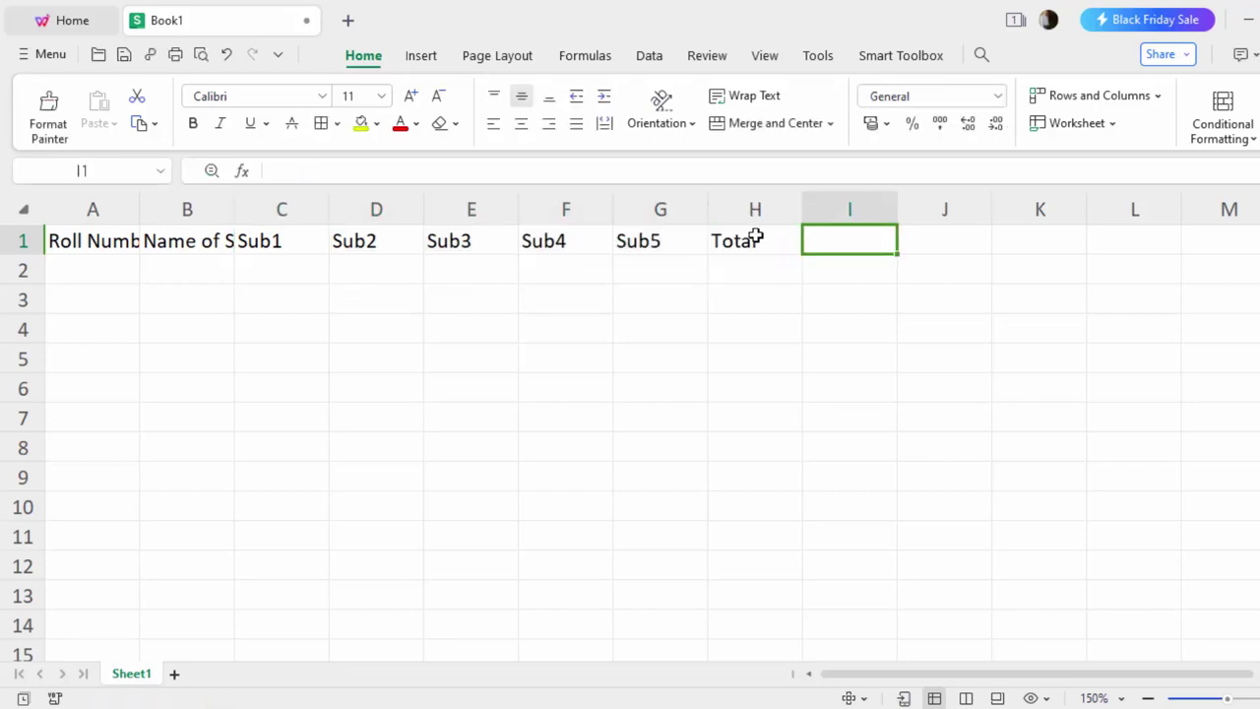
{"action": "type", "text": "Aver"}
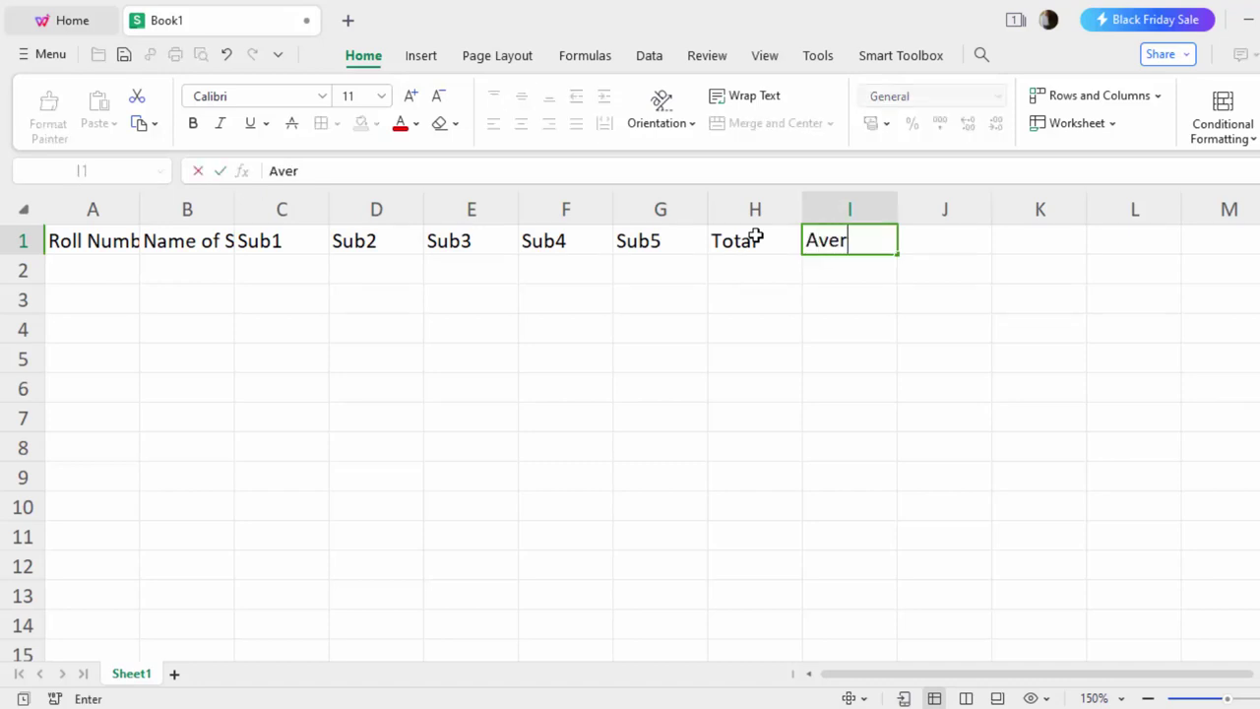
{"action": "type", "text": "age"}
{"action": "key", "text": "Tab"}
{"action": "type", "text": "Pe"}
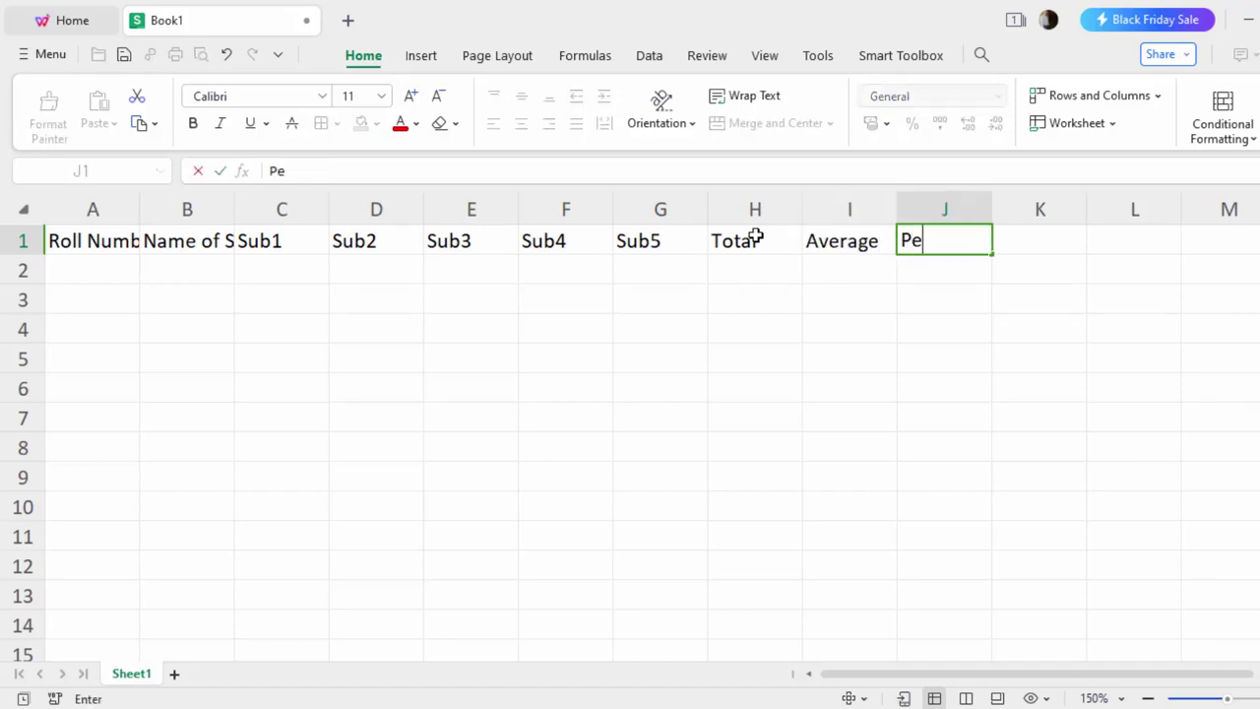
{"action": "type", "text": "rcentage"}
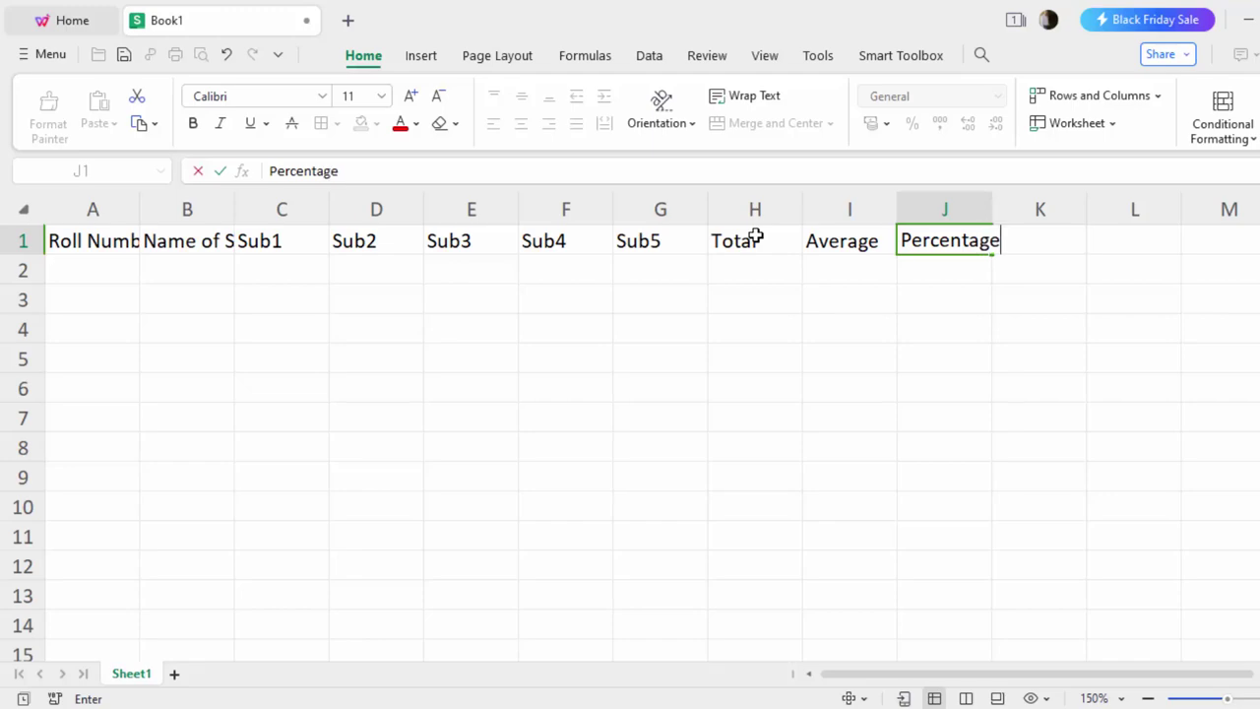
{"action": "left_click", "coordinate": [1012, 301]}
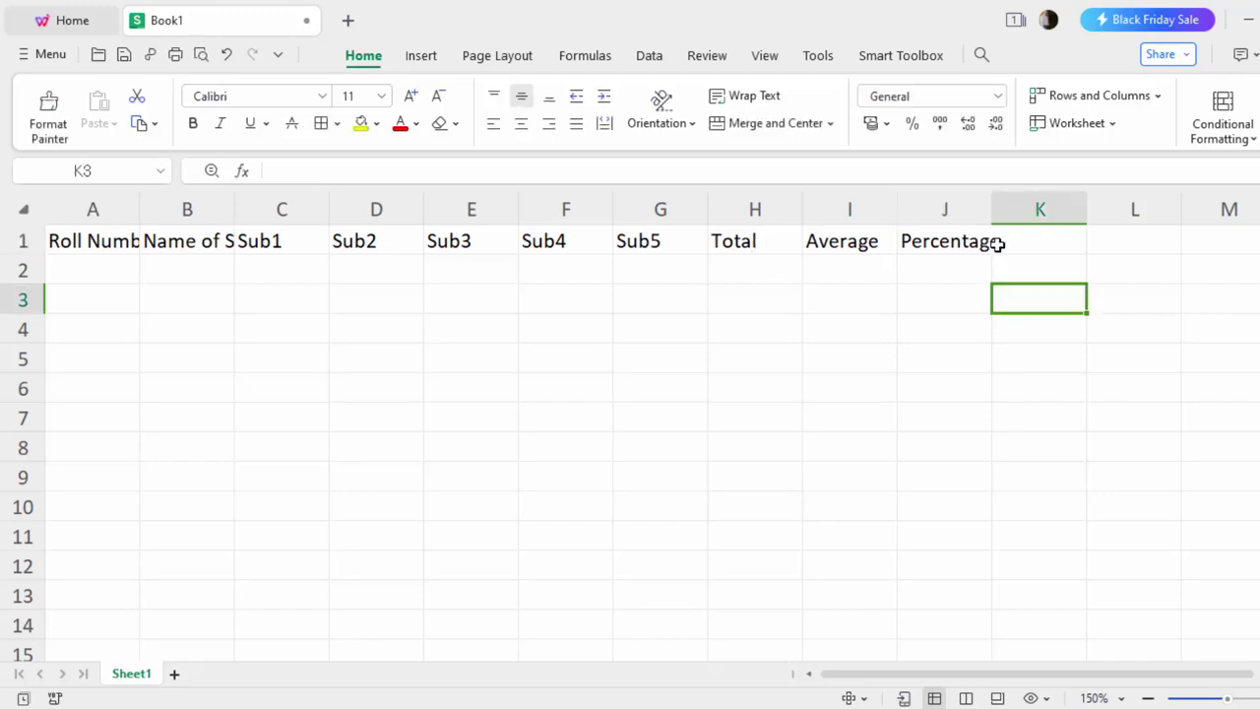
Add the headings Max, Min and Grade in K1:M1, dismissing an ad popup.
{"action": "left_click", "coordinate": [1012, 246]}
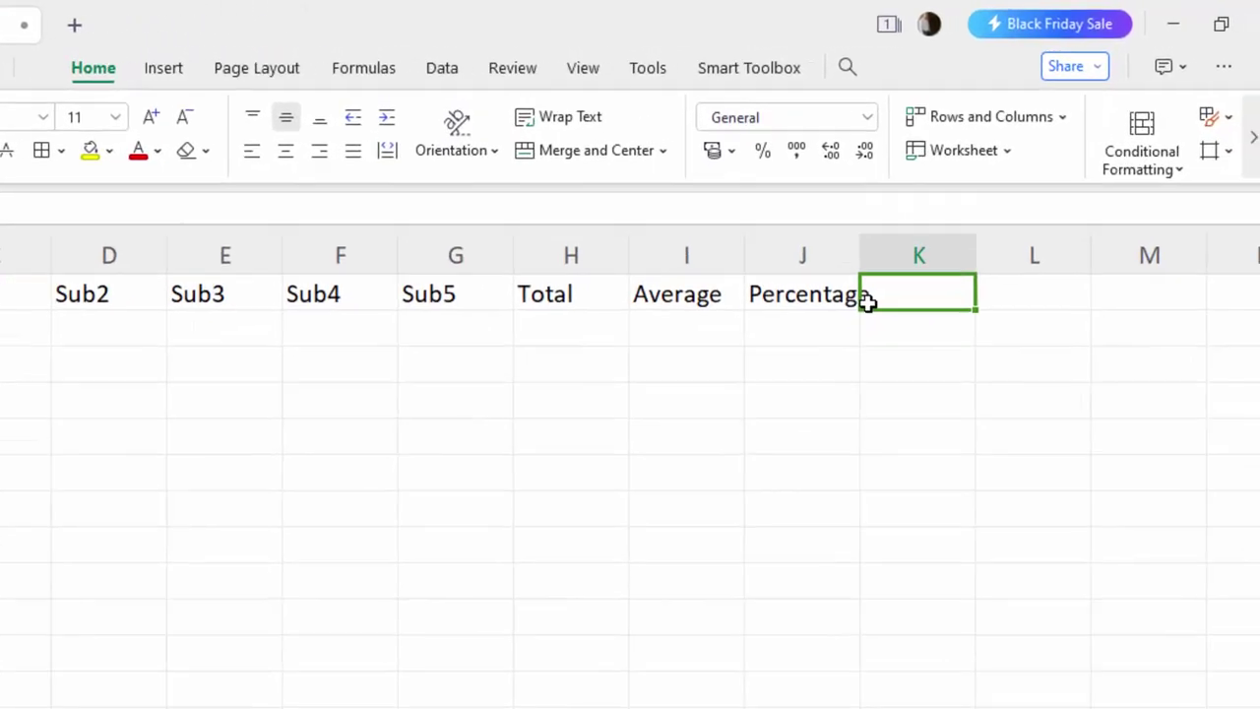
{"action": "type", "text": "Max"}
{"action": "key", "text": "Tab"}
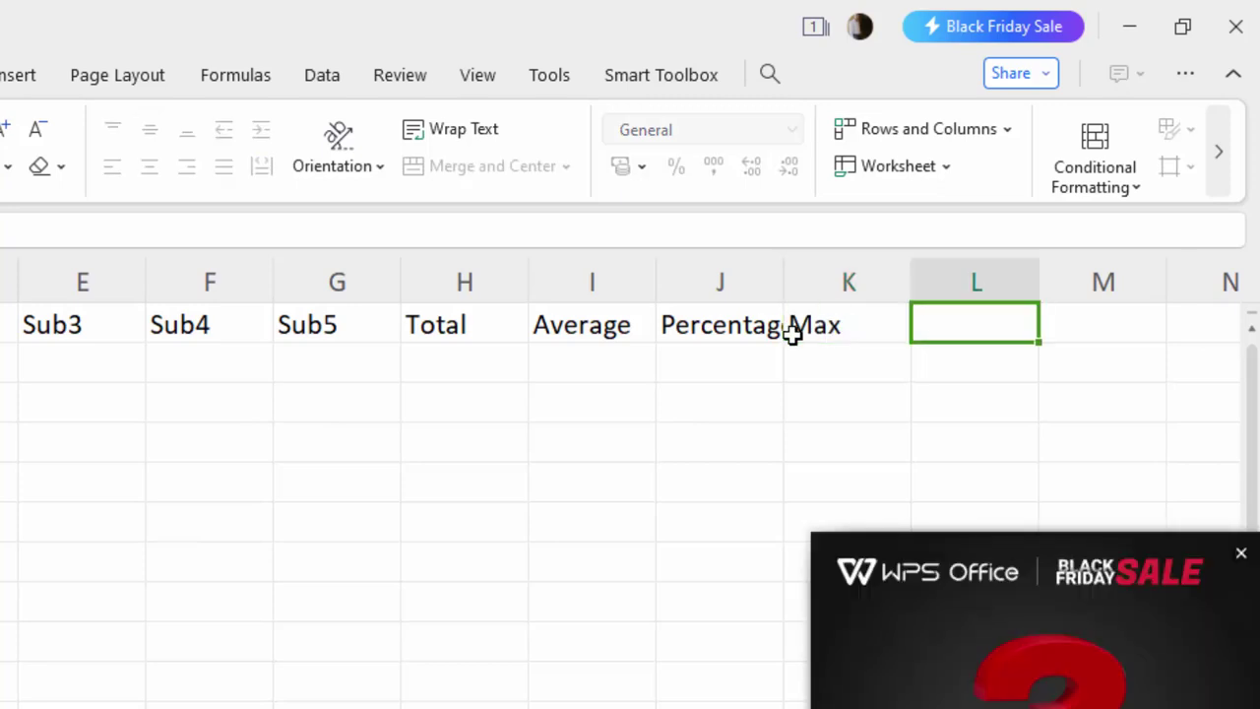
{"action": "type", "text": "Min"}
{"action": "key", "text": "Tab"}
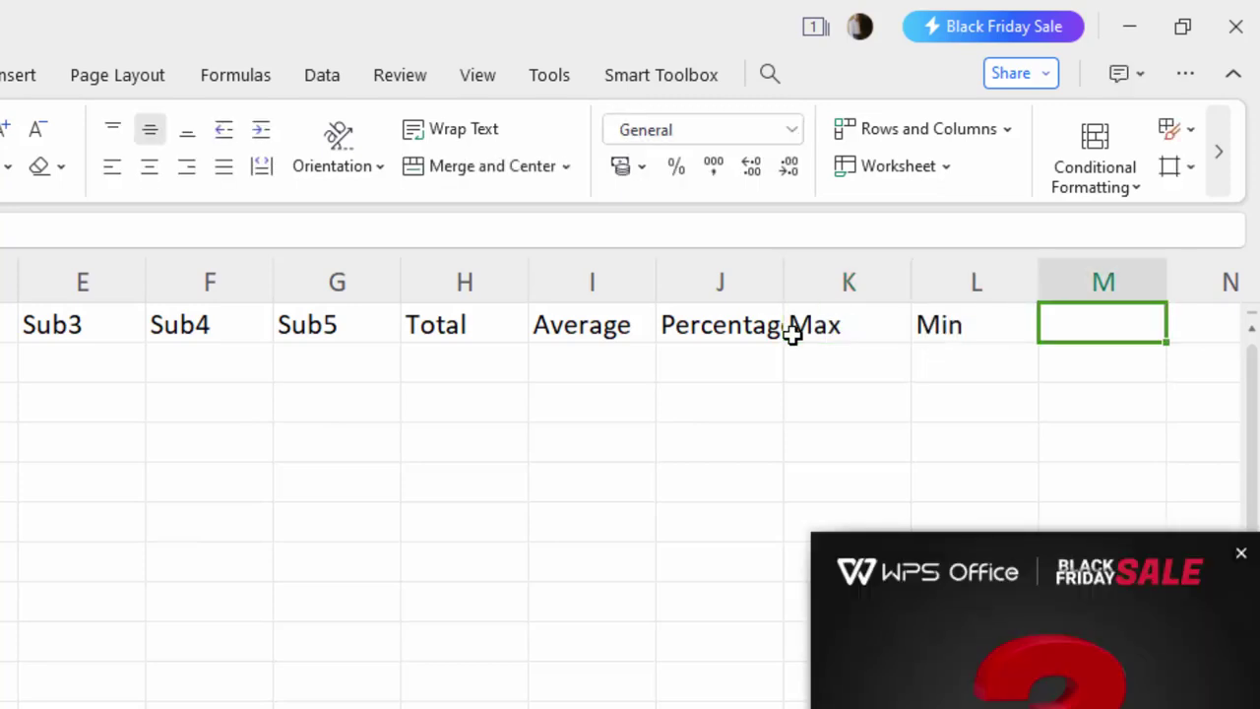
{"action": "left_click", "coordinate": [1241, 554]}
{"action": "type", "text": "Gra"}
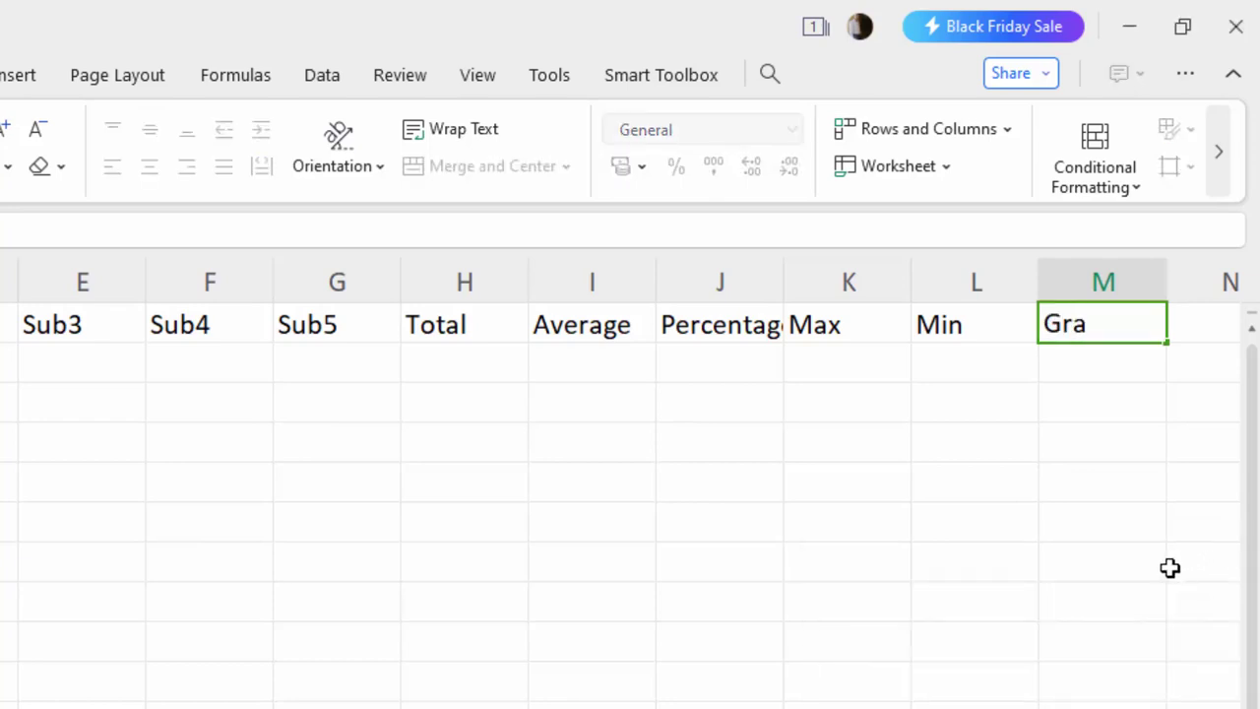
{"action": "type", "text": "de"}
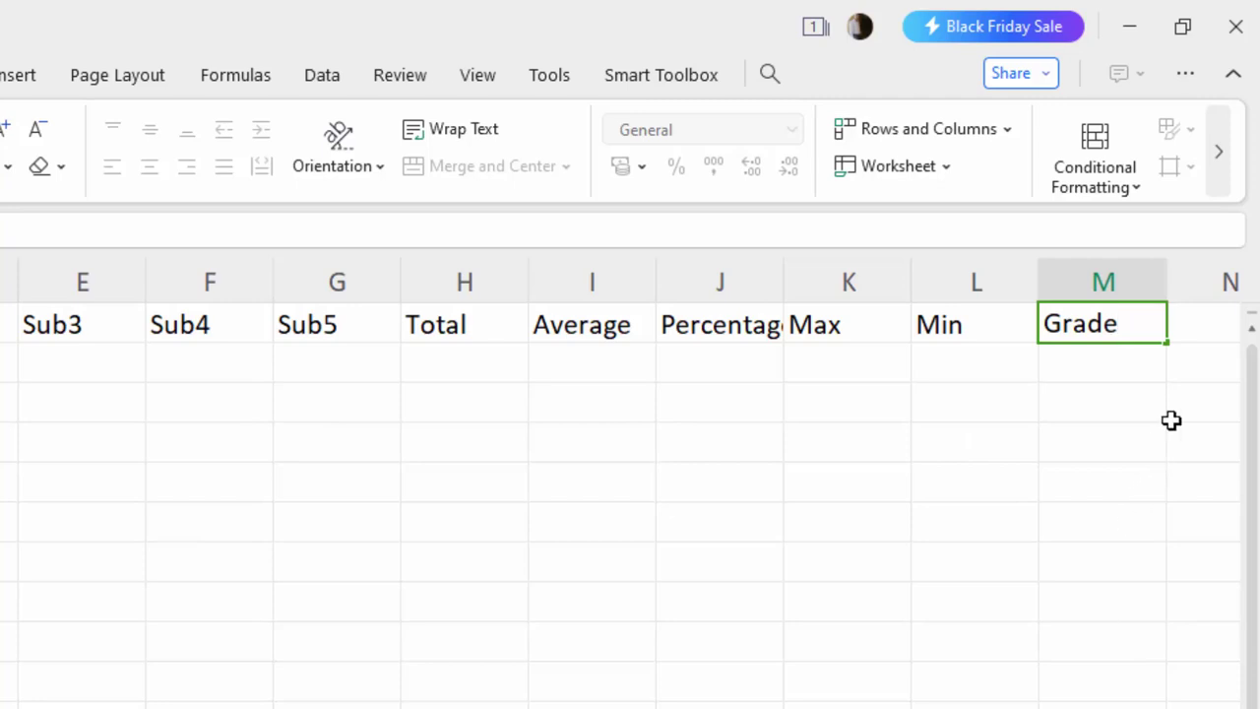
{"action": "left_click", "coordinate": [1209, 325]}
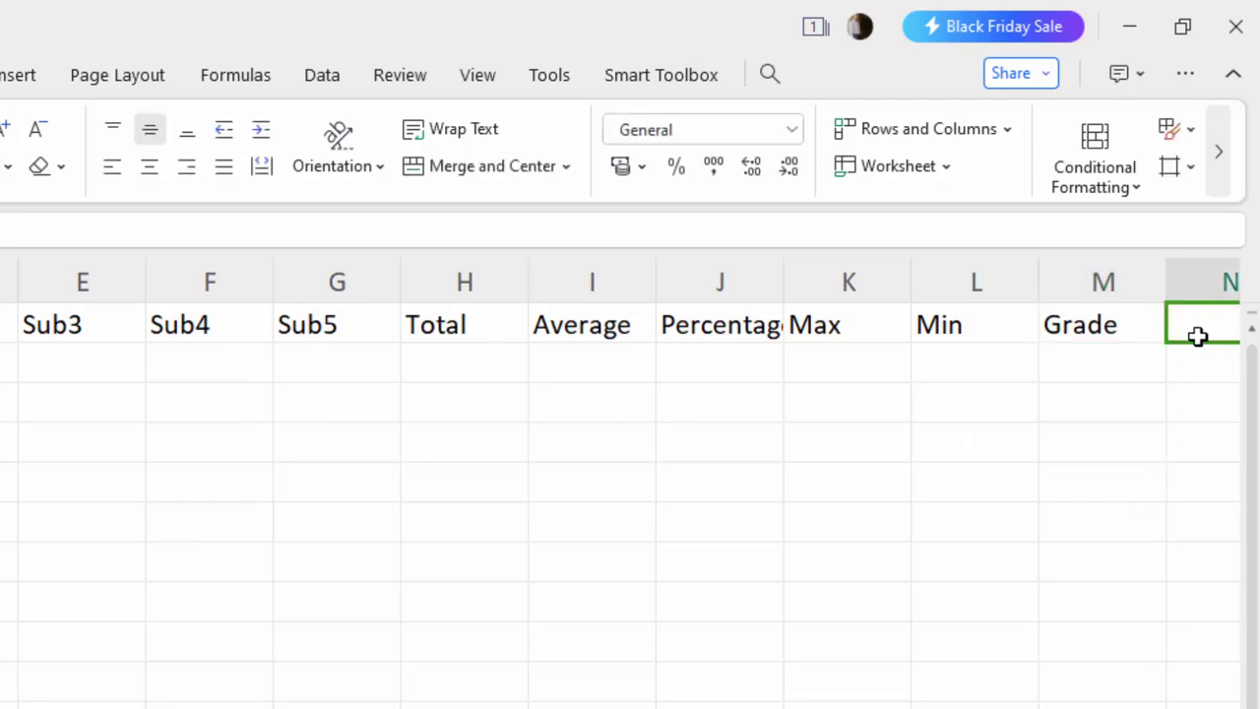
Add 'Passed in Subject' in N1 and 'Failed in Subject' in O1.
{"action": "scroll", "coordinate": [630, 443], "scroll_direction": "right", "scroll_amount": 1}
{"action": "scroll", "coordinate": [630, 443], "scroll_direction": "right", "scroll_amount": 1}
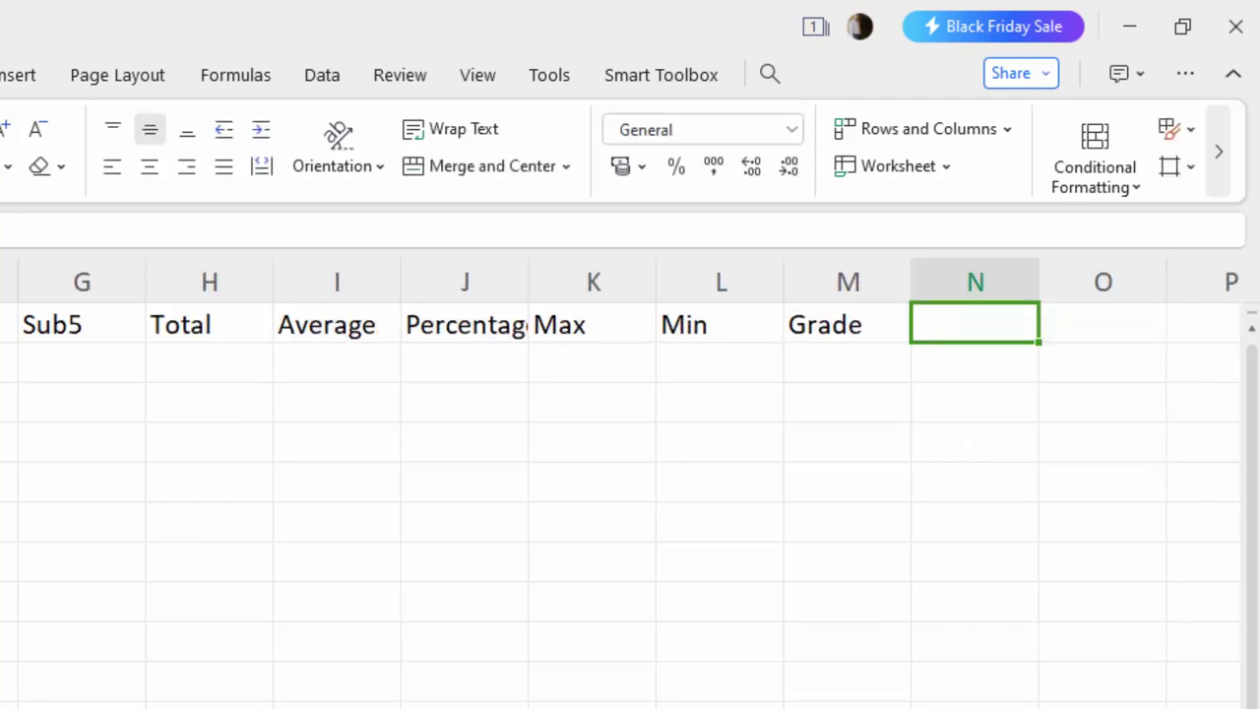
{"action": "type", "text": "Pa"}
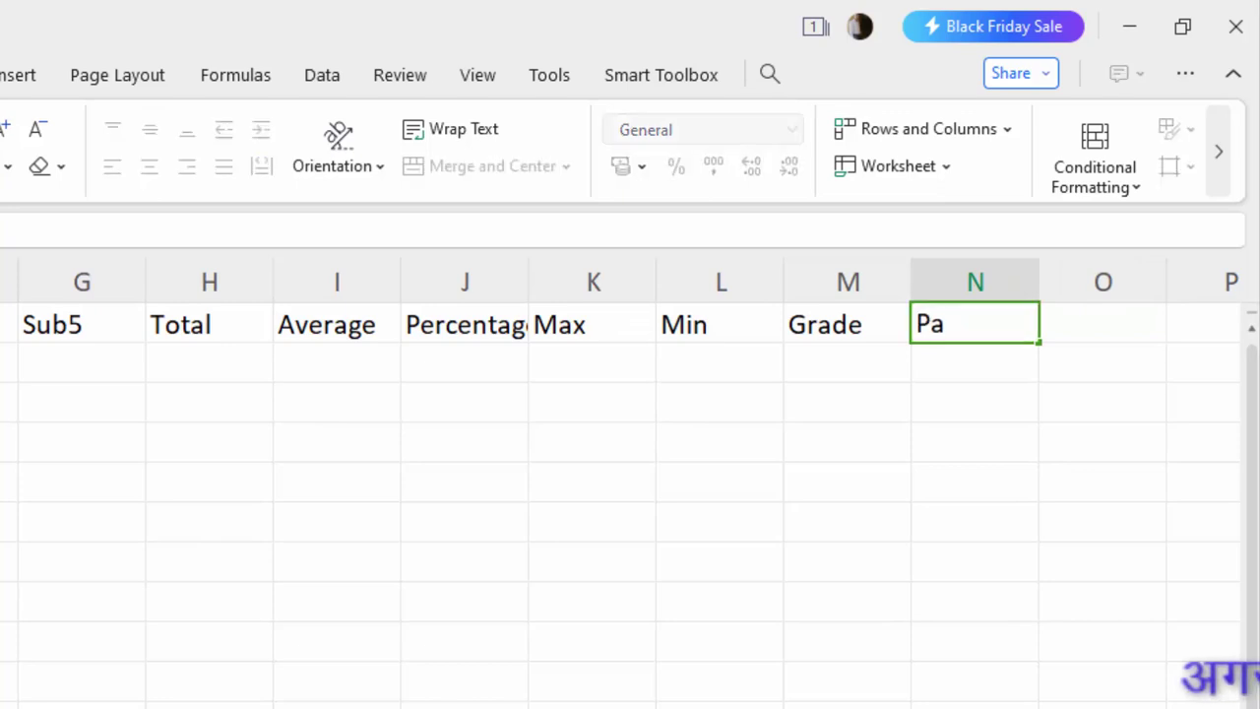
{"action": "type", "text": "ssed in "}
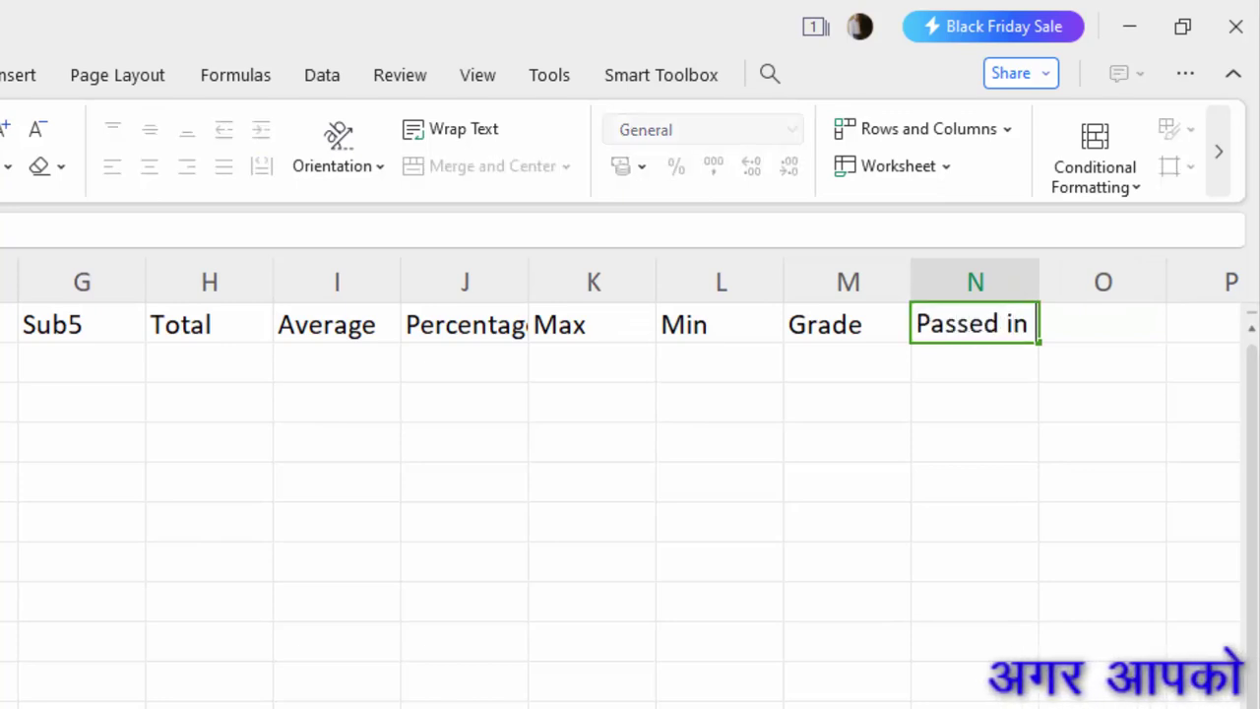
{"action": "type", "text": "Subject"}
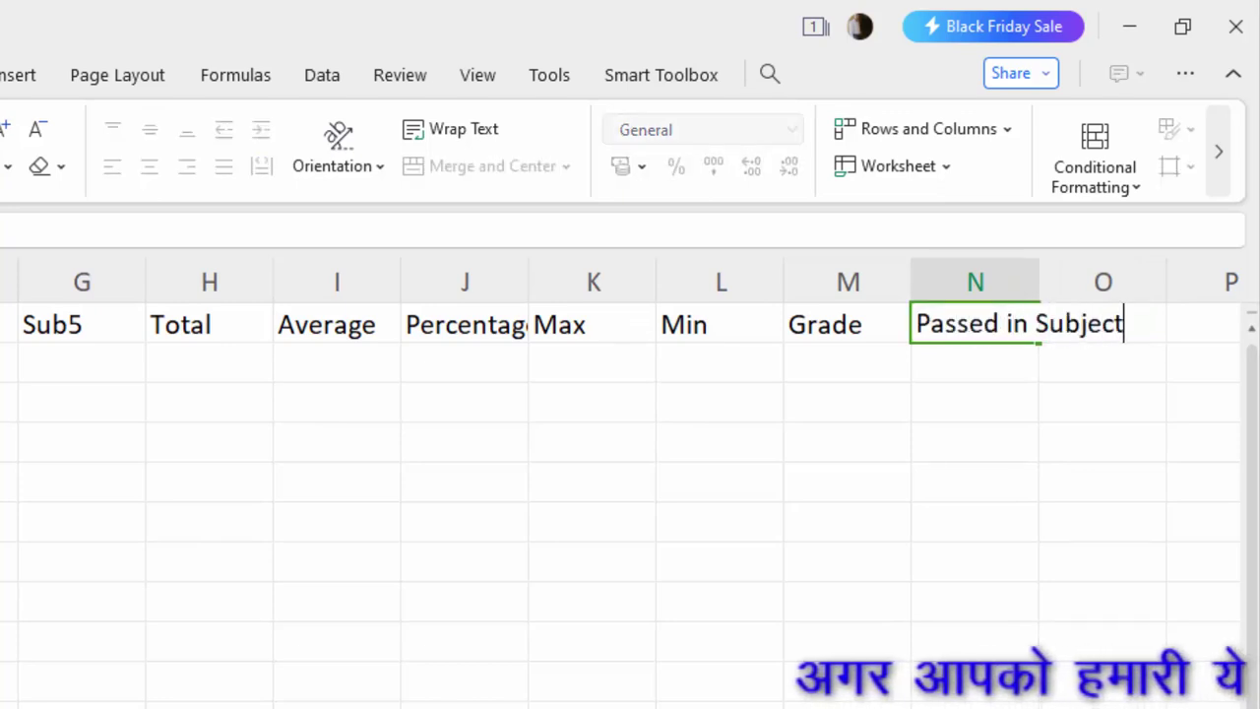
{"action": "key", "text": "Tab"}
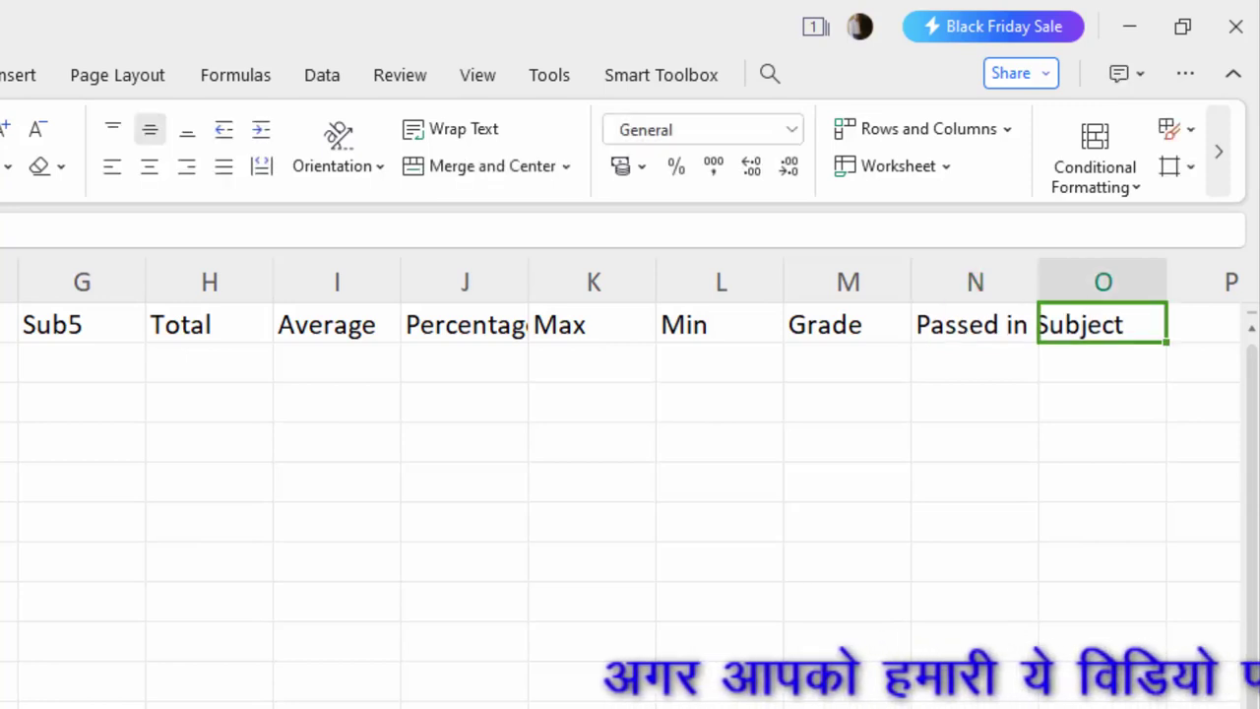
{"action": "type", "text": "Fail"}
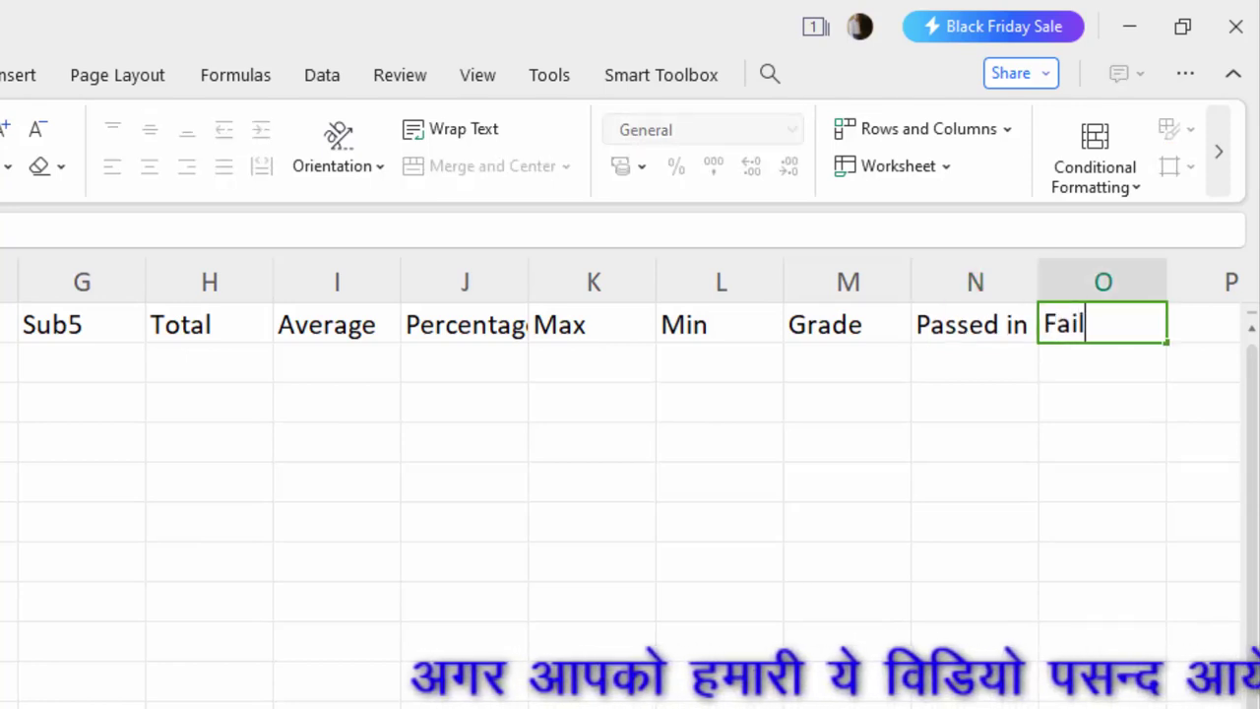
{"action": "type", "text": "ed in"}
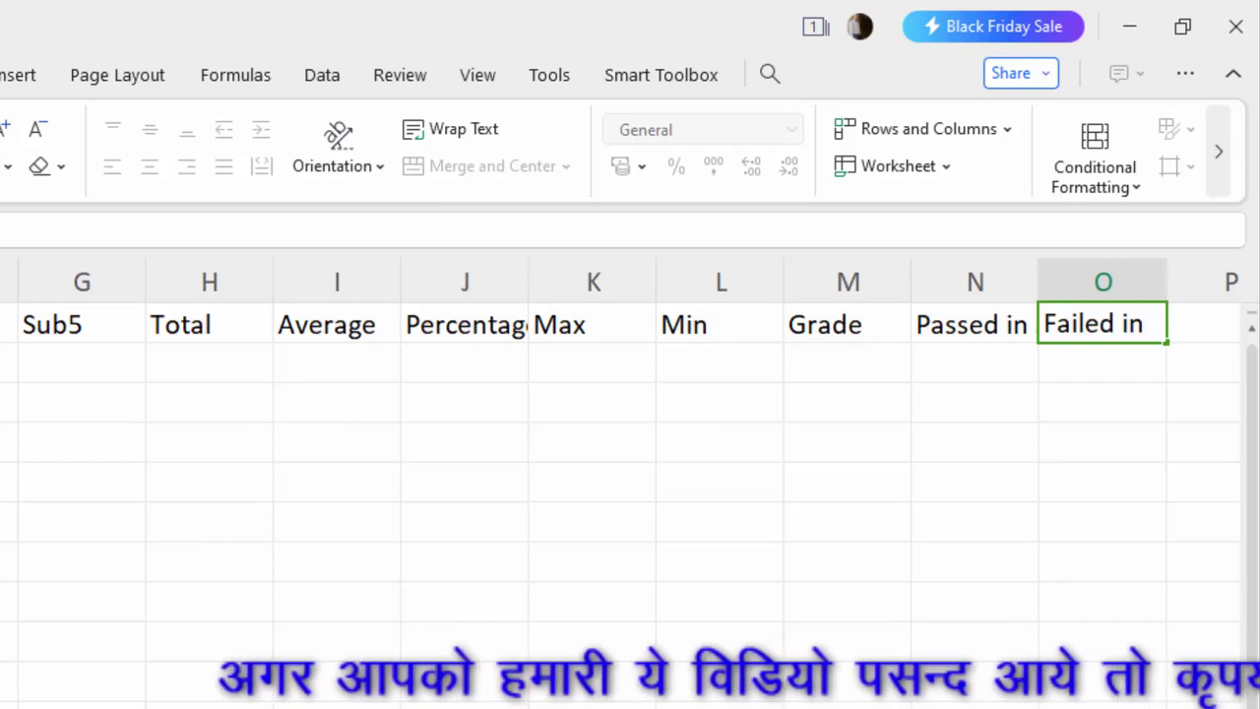
{"action": "type", "text": " Subject"}
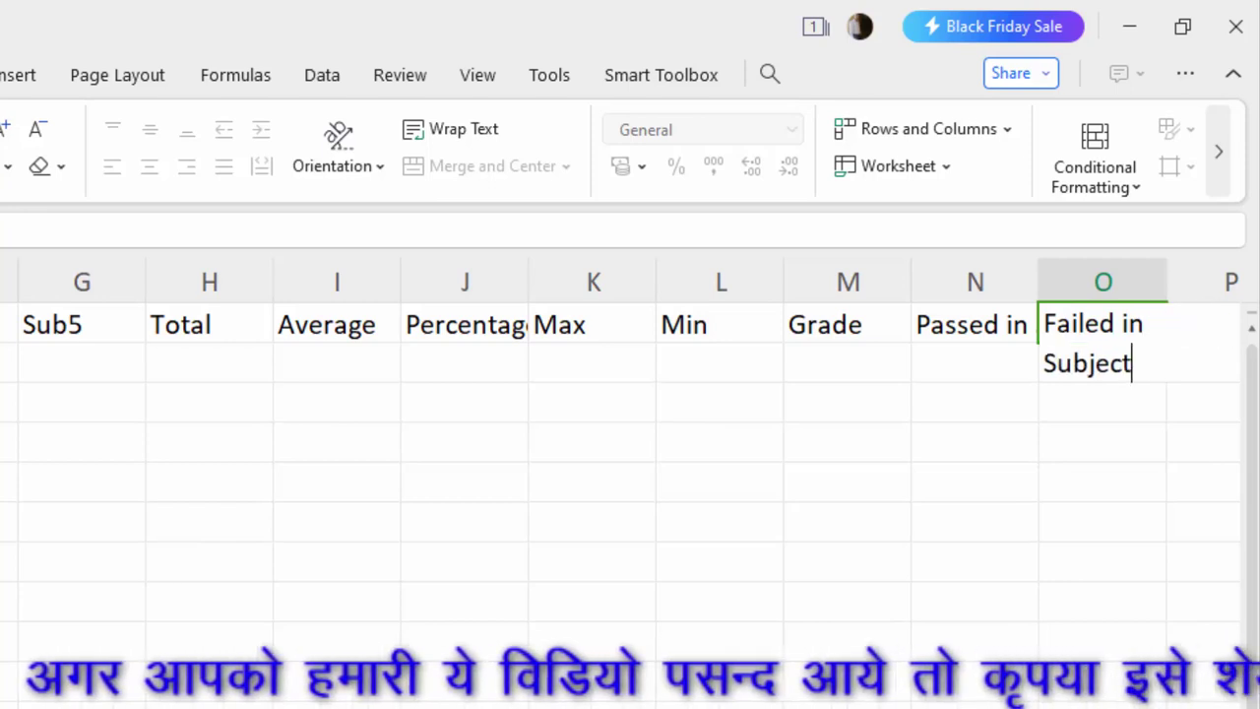
{"action": "left_click", "coordinate": [915, 650]}
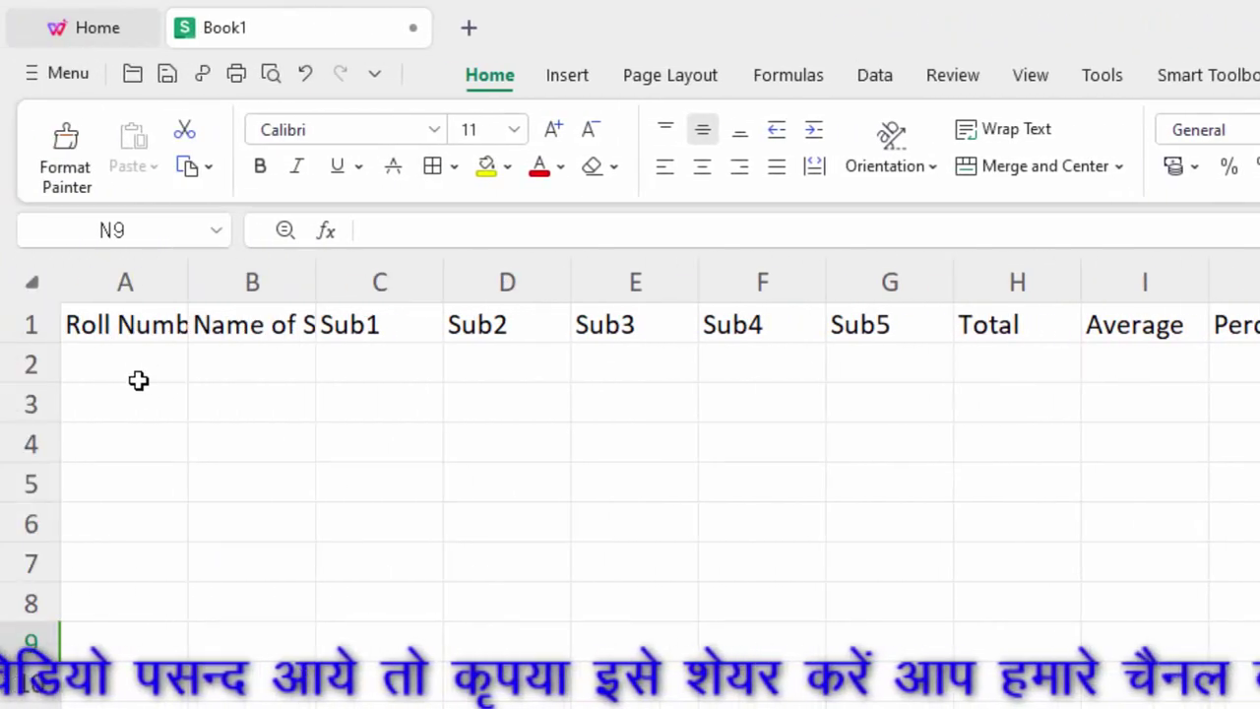
Enter 1 and 2 in A2:A3, then fill the series down to 7 in A8.
{"action": "left_click", "coordinate": [140, 378]}
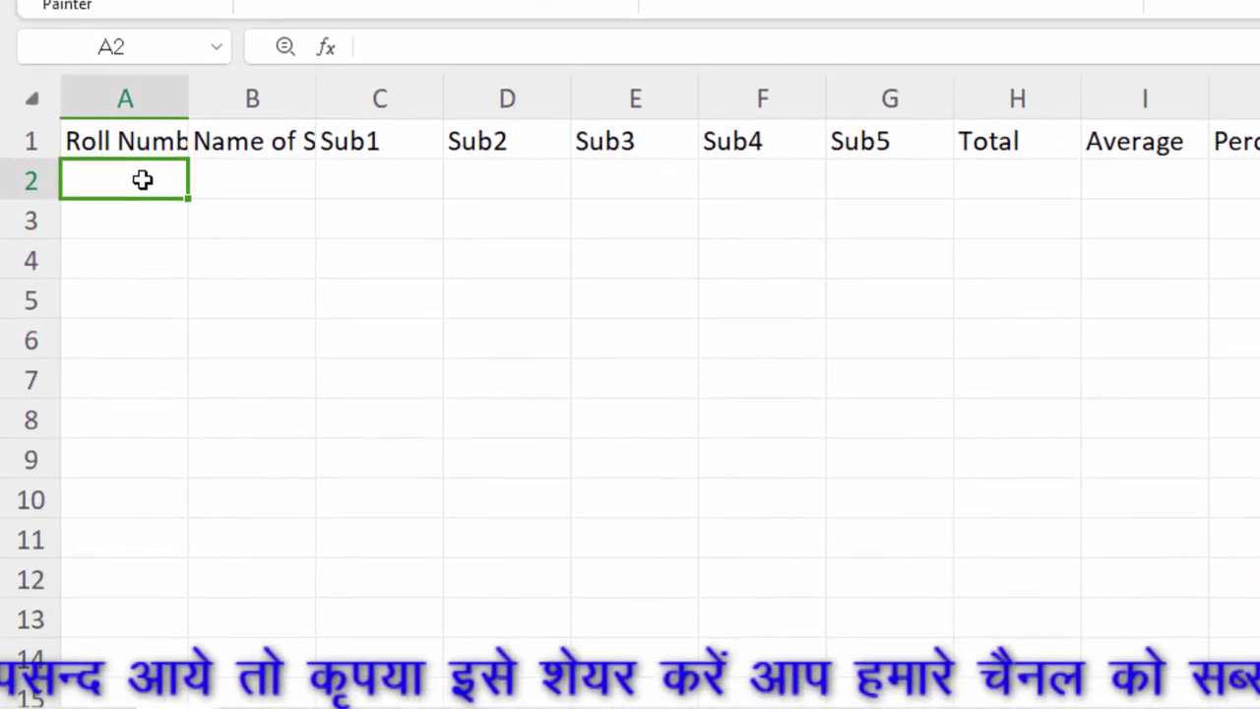
{"action": "type", "text": "1"}
{"action": "key", "text": "Return"}
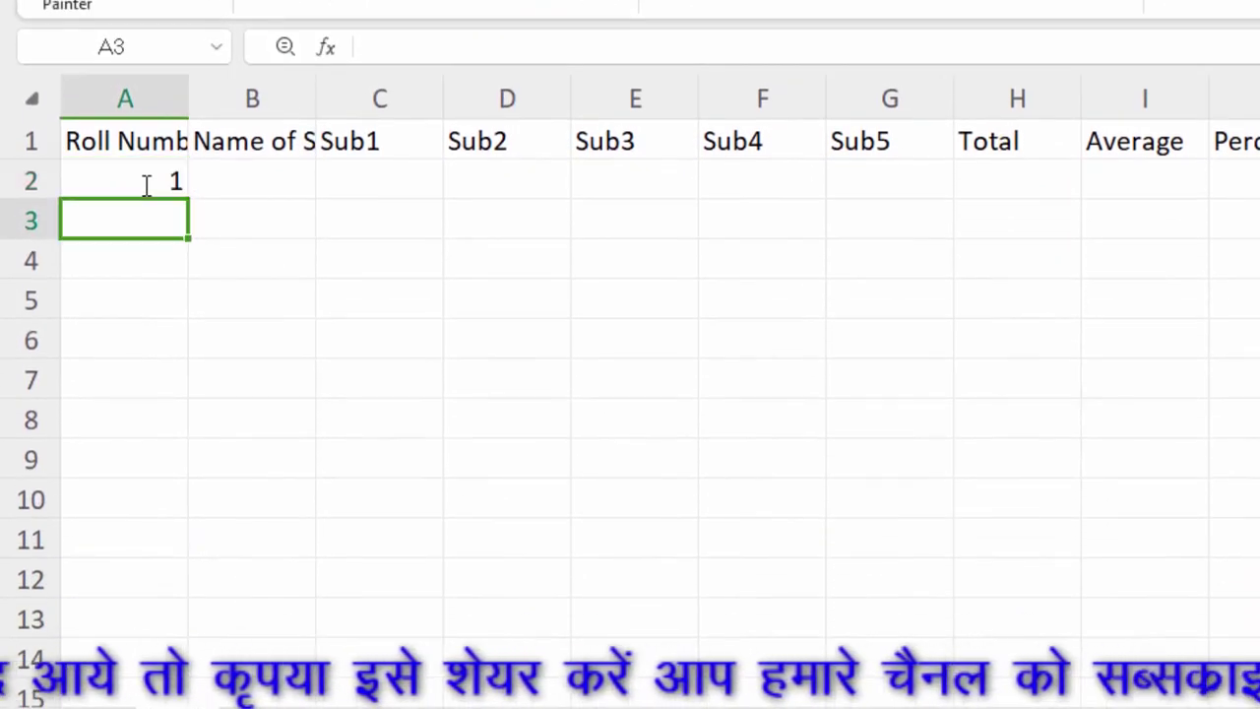
{"action": "type", "text": "2"}
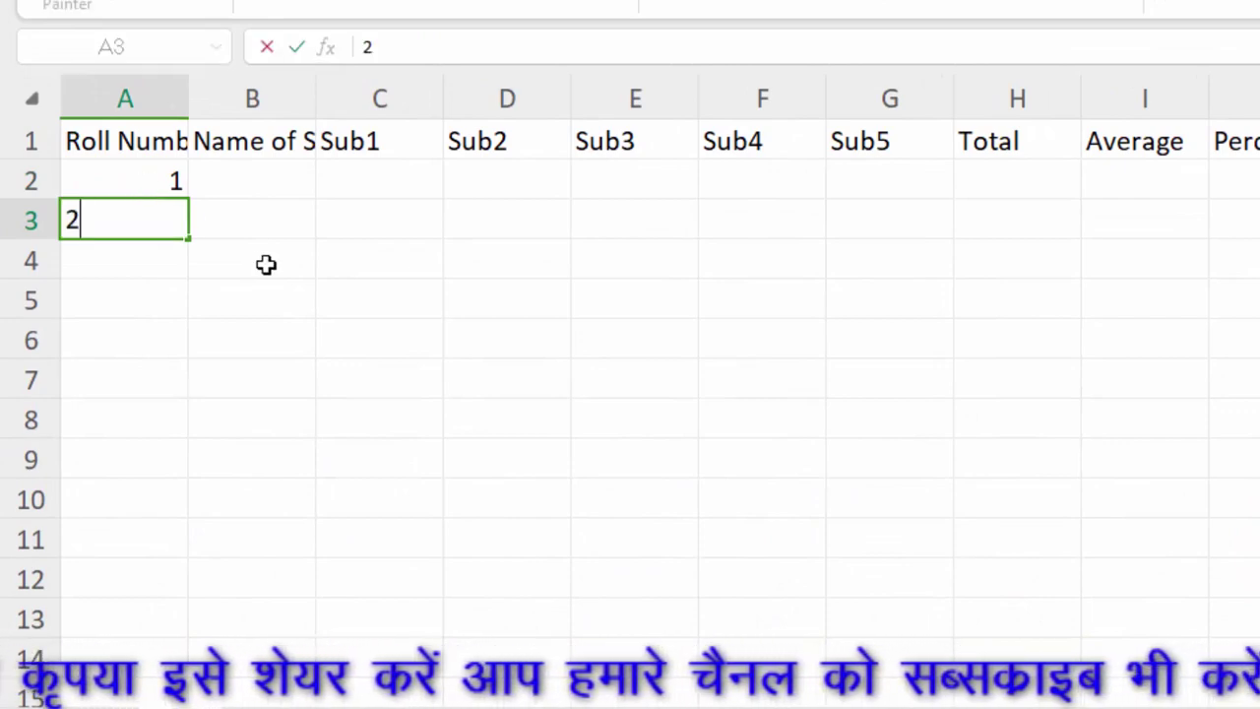
{"action": "left_click_drag", "start_coordinate": [154, 184], "coordinate": [157, 234]}
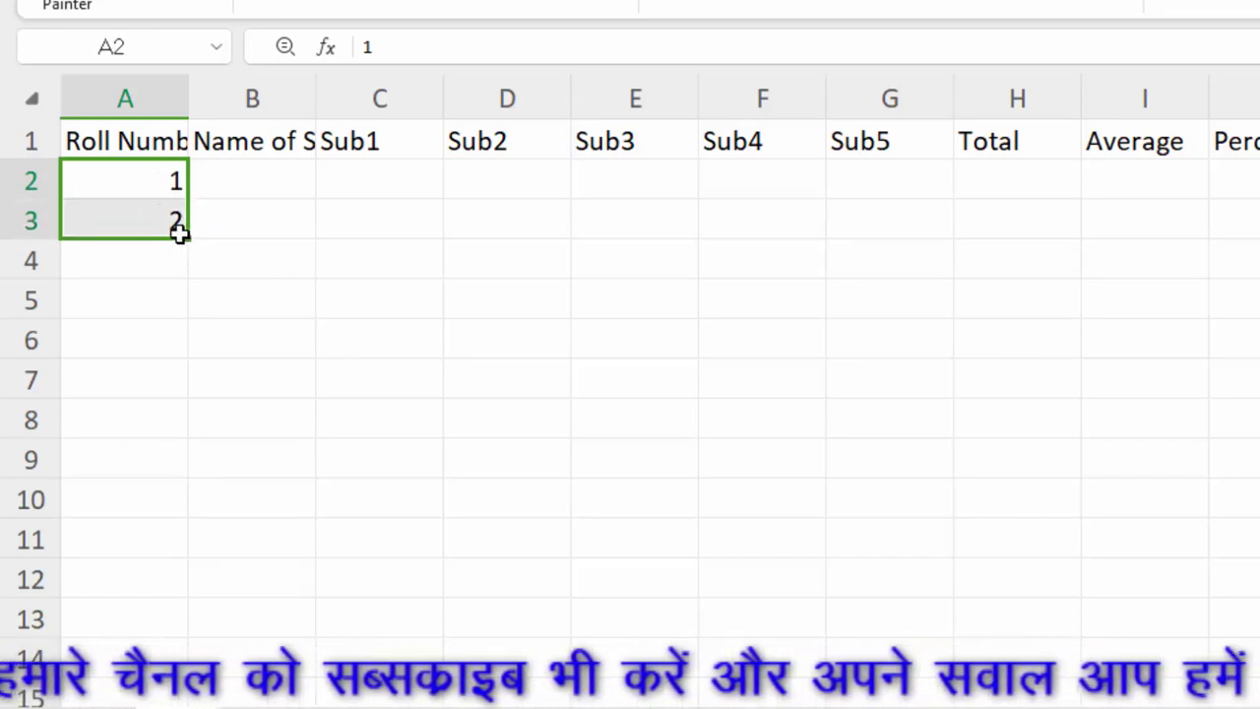
{"action": "left_click_drag", "start_coordinate": [188, 238], "coordinate": [196, 433]}
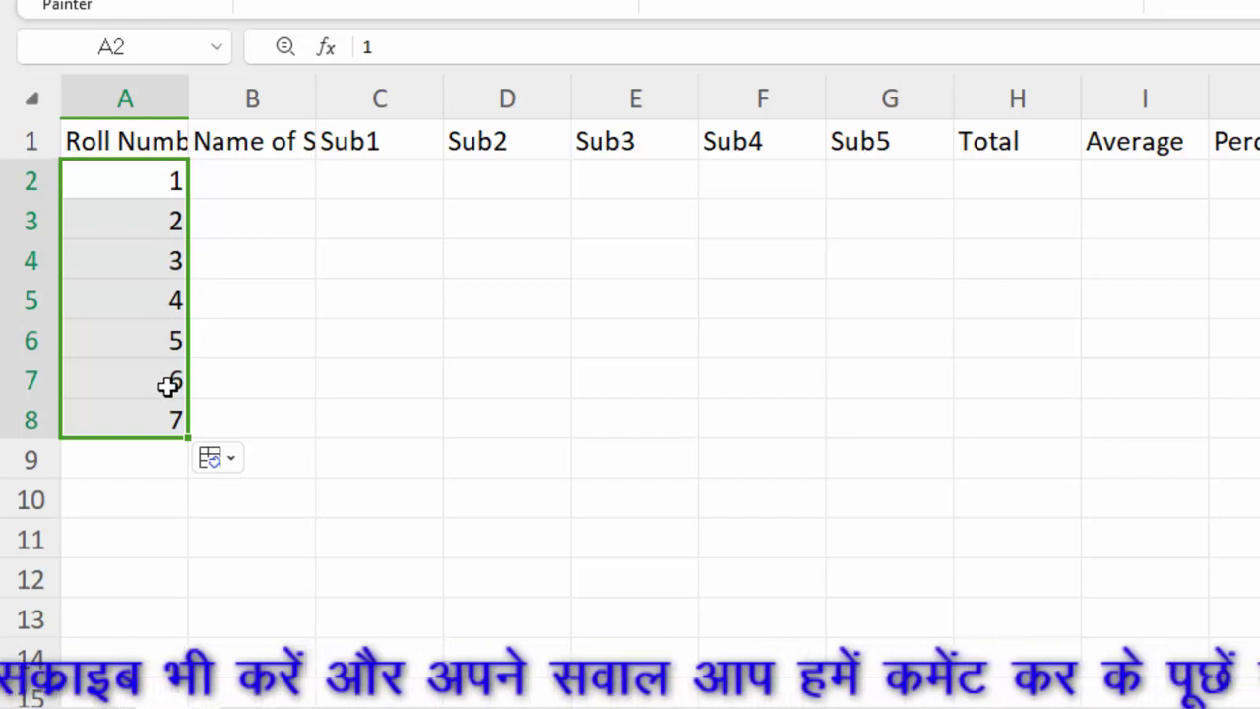
Type the first three student names into B2:B4.
{"action": "left_click", "coordinate": [261, 183]}
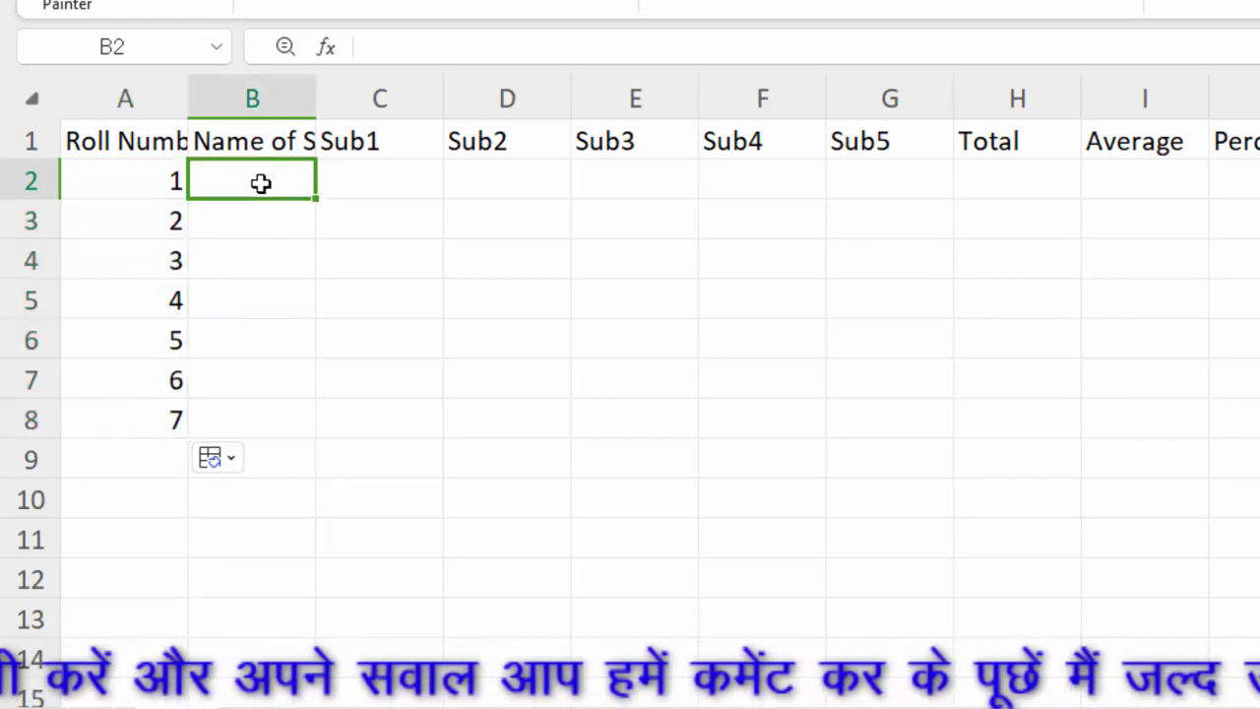
{"action": "type", "text": "Ram"}
{"action": "key", "text": "Return"}
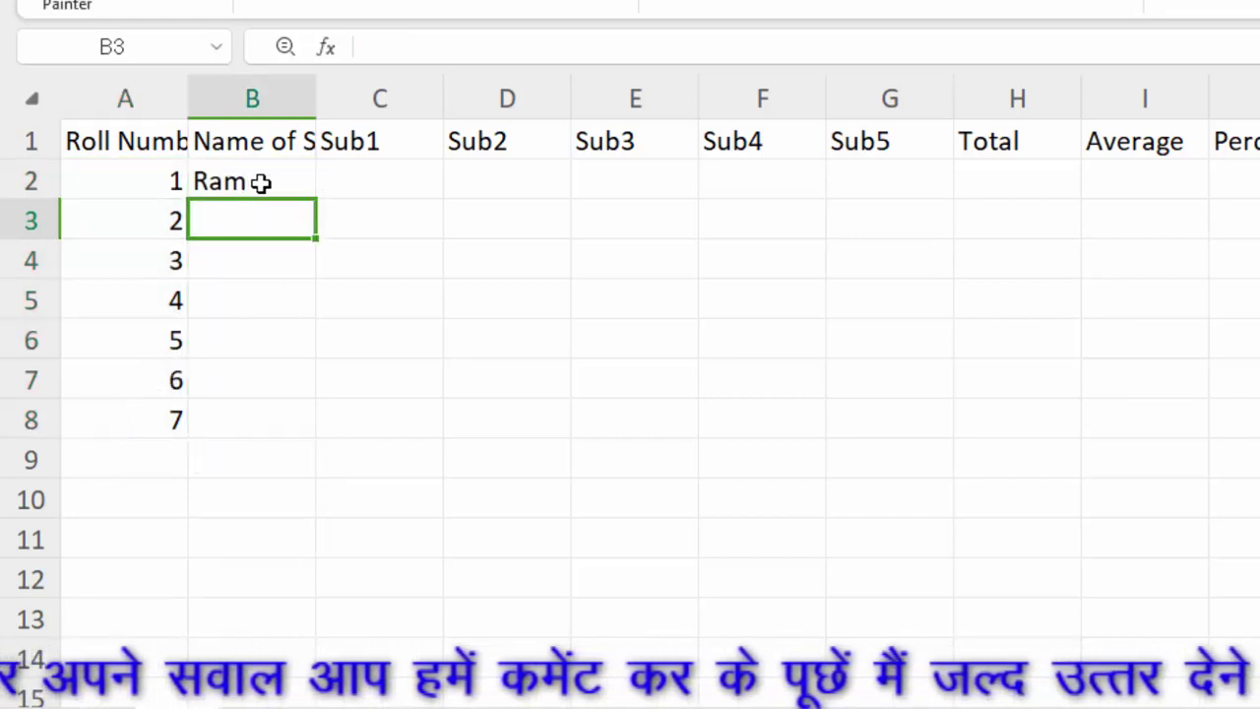
{"action": "type", "text": "Divya"}
{"action": "key", "text": "Return"}
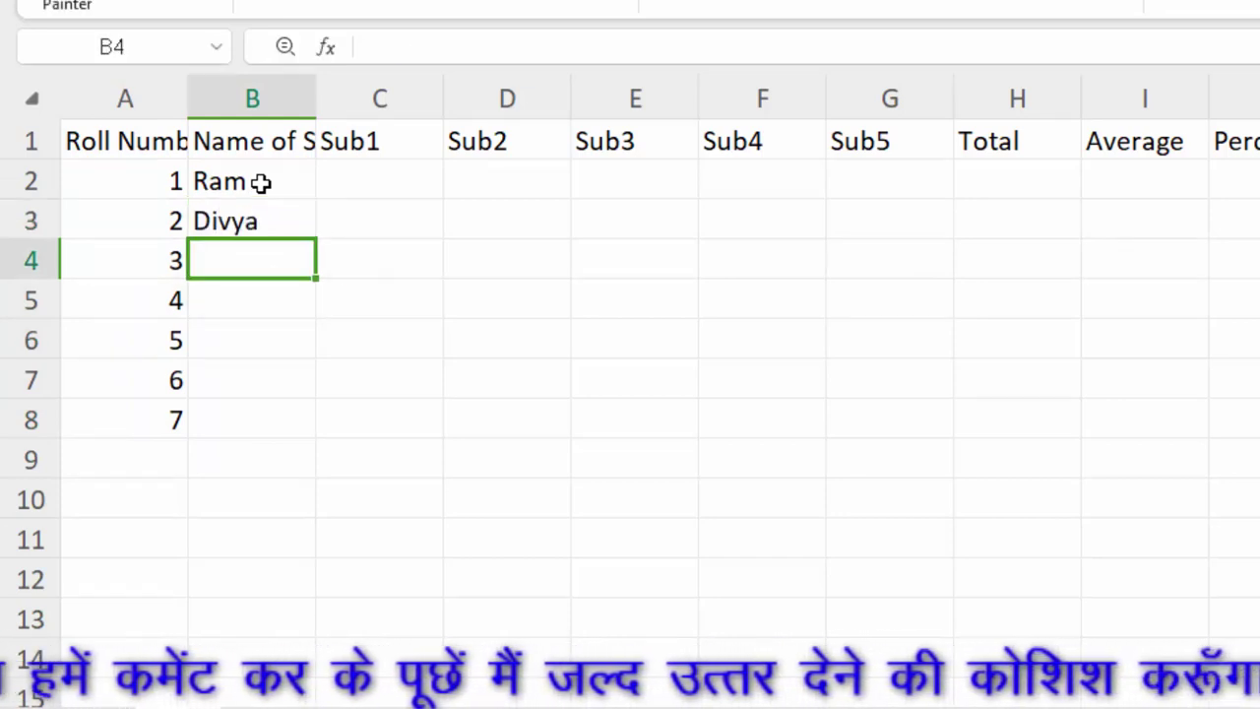
{"action": "type", "text": "Anchal"}
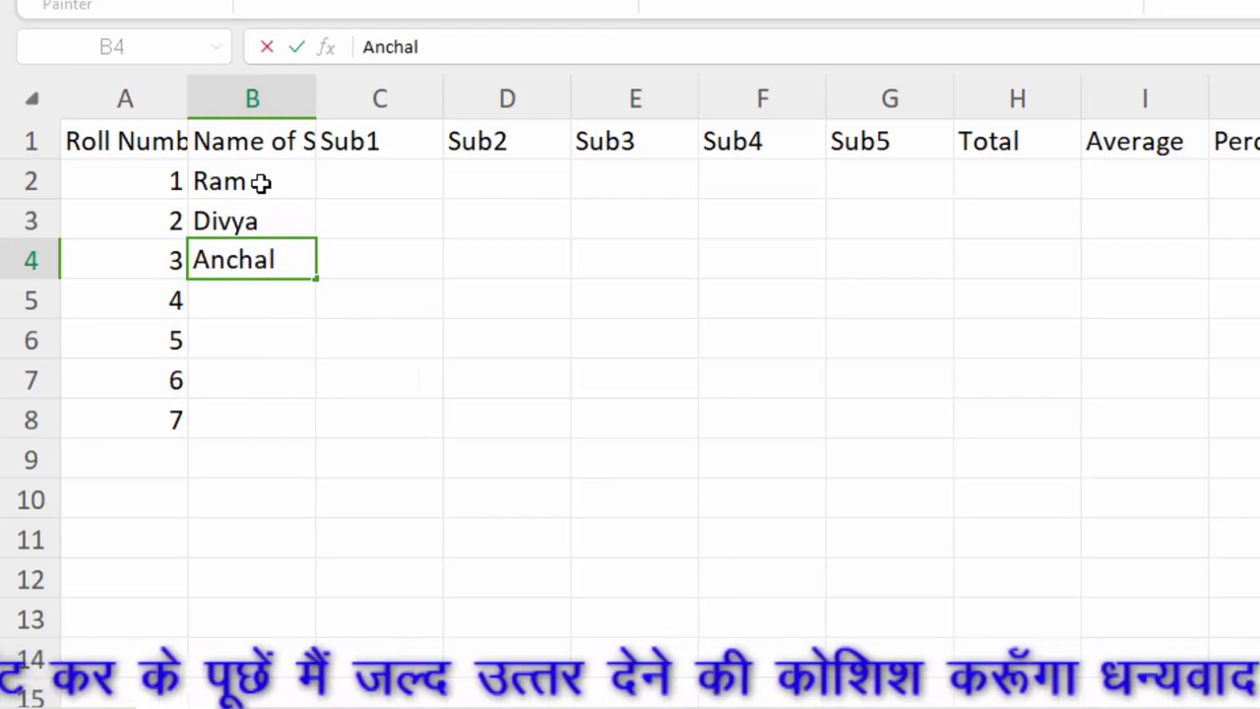
{"action": "key", "text": "Return"}
Type the remaining four student names into B5:B8, correcting typos along the way.
{"action": "type", "text": "S"}
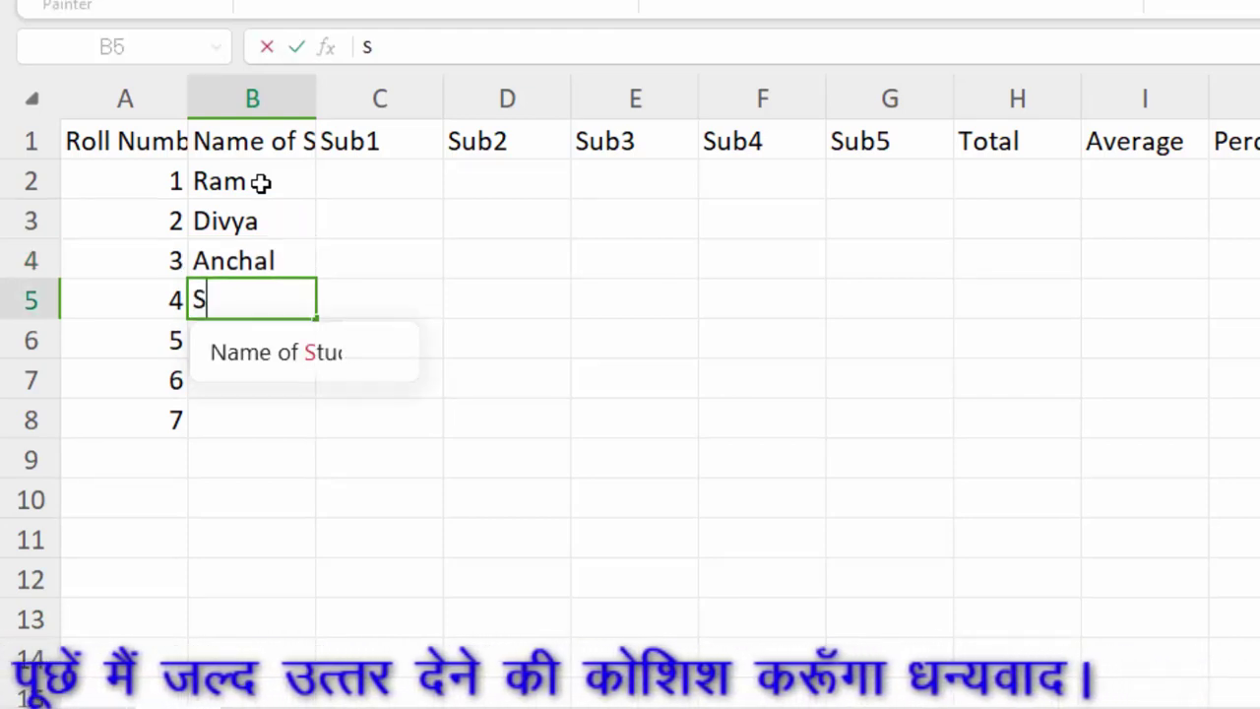
{"action": "type", "text": "hwe"}
{"action": "key", "text": "BackSpace"}
{"action": "type", "text": "wet"}
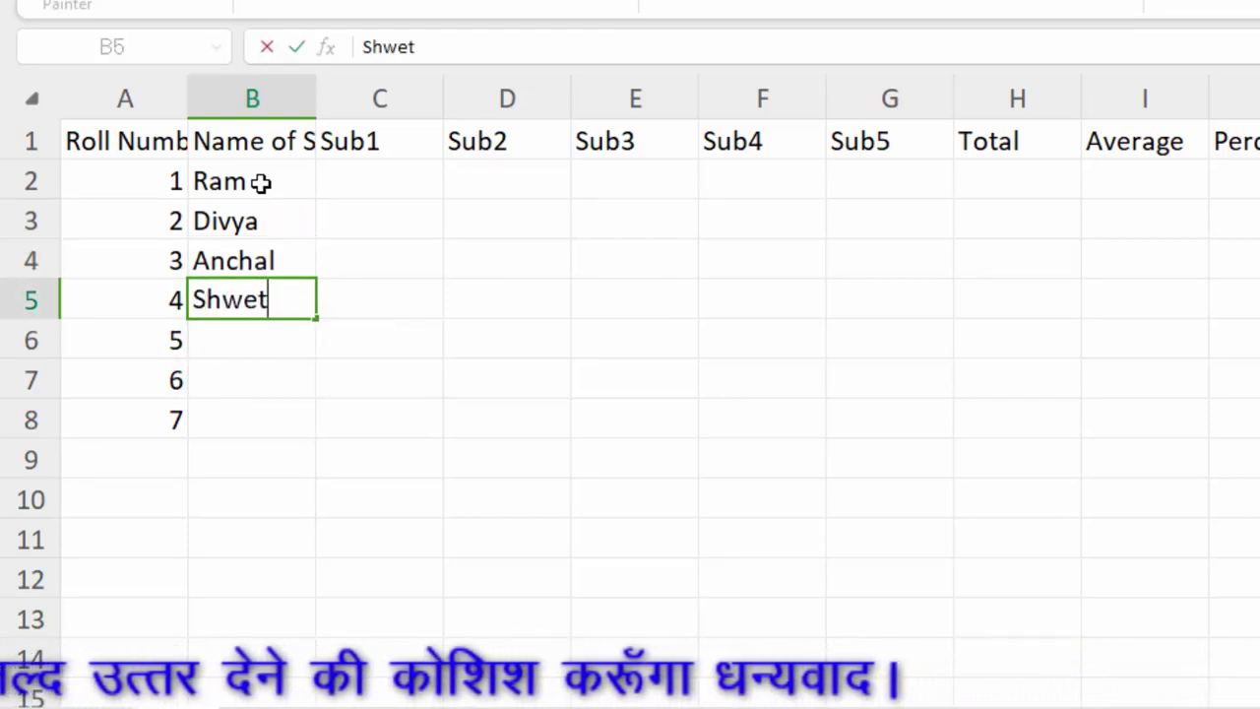
{"action": "type", "text": "a"}
{"action": "key", "text": "Return"}
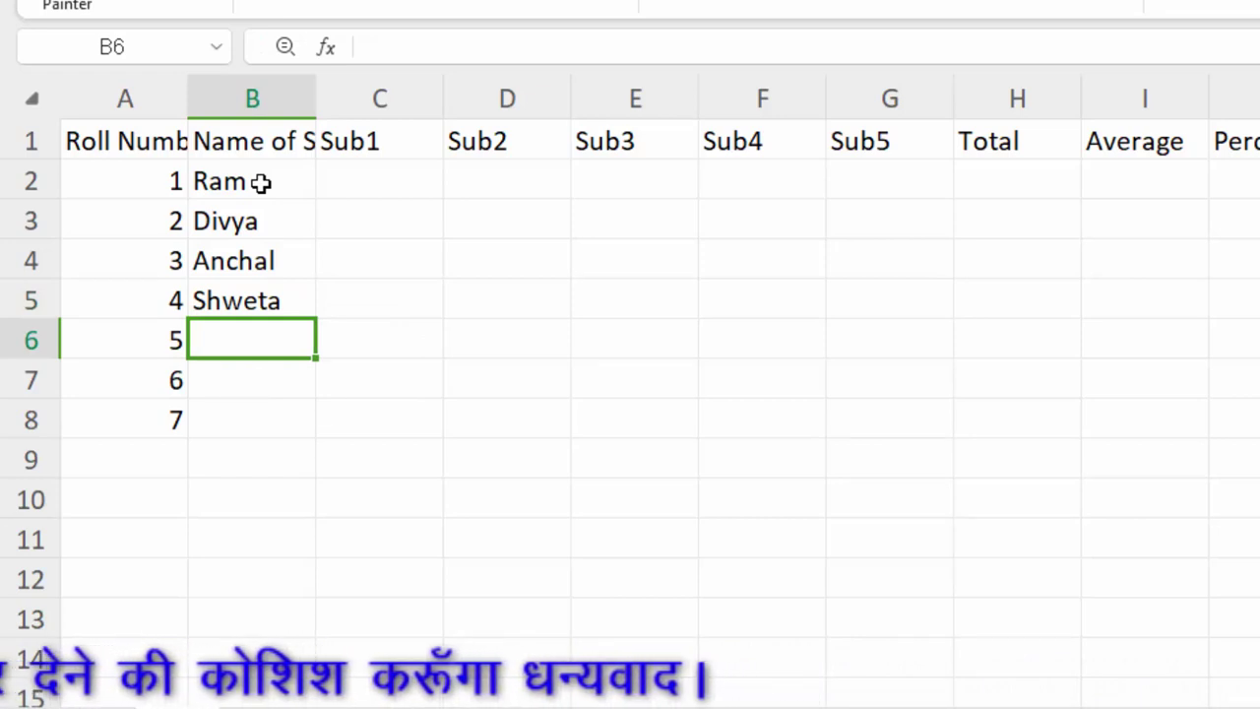
{"action": "type", "text": "Vertika"}
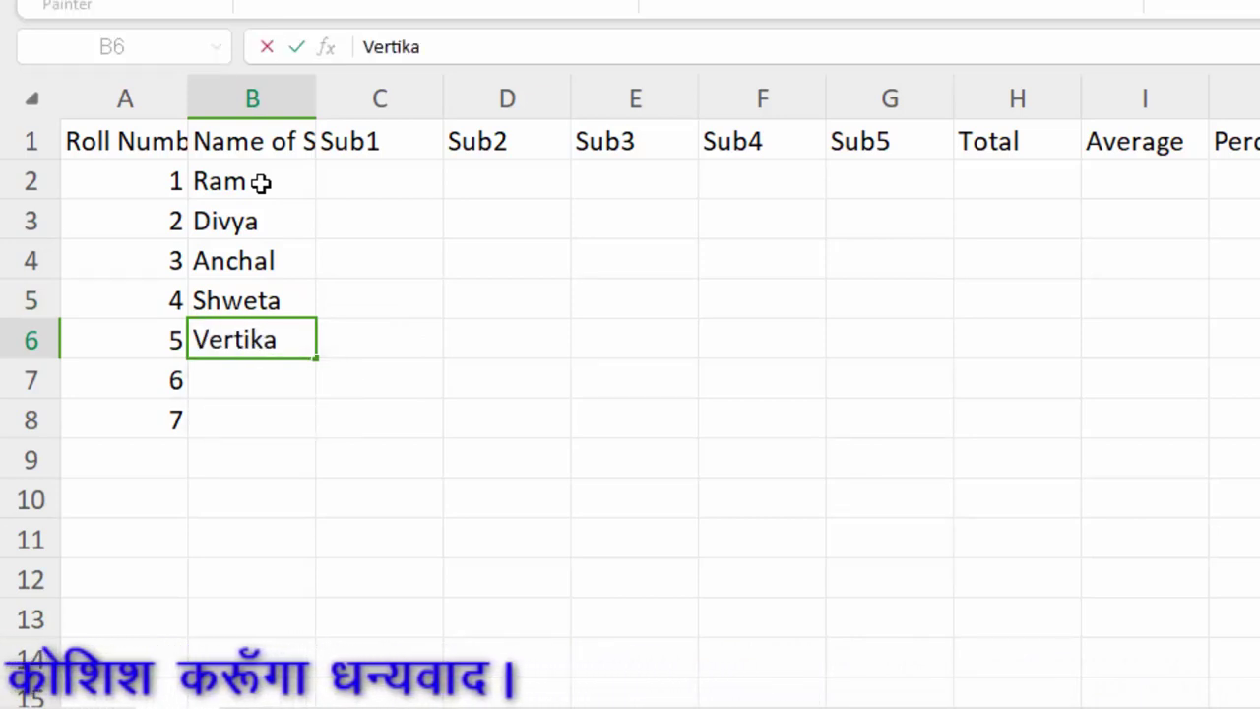
{"action": "key", "text": "Return"}
{"action": "type", "text": "Sum"}
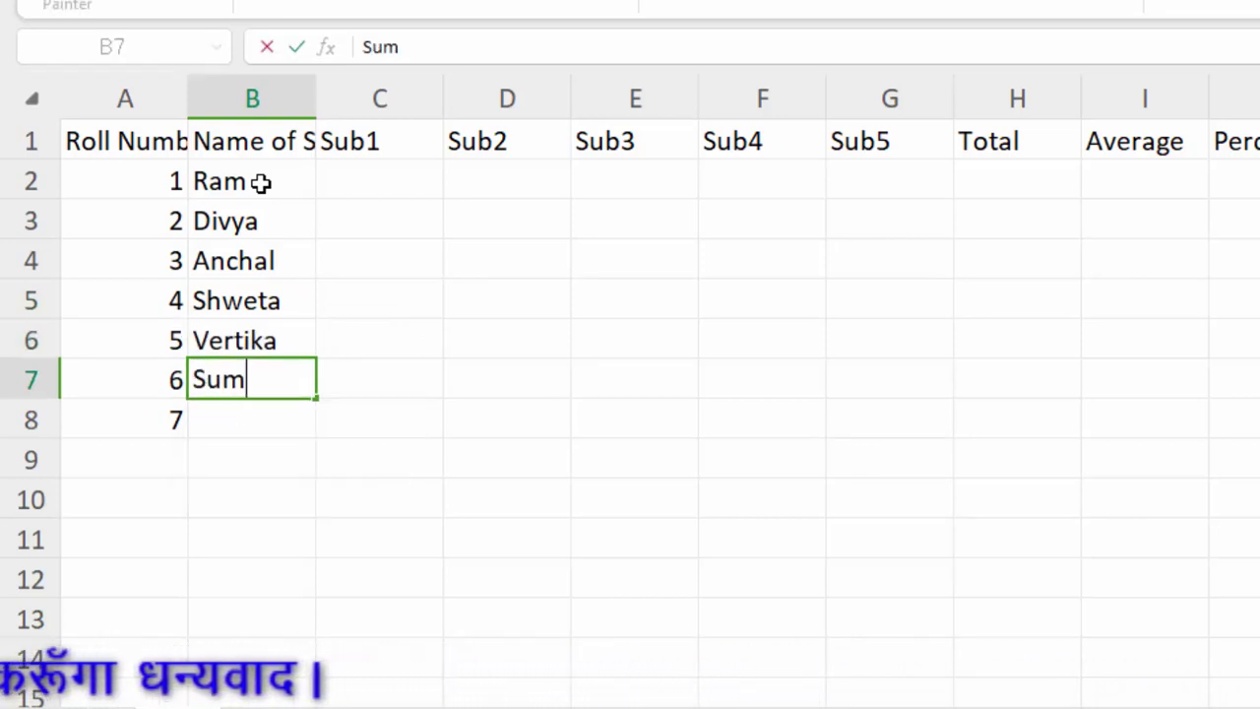
{"action": "type", "text": "o"}
{"action": "key", "text": "BackSpace"}
{"action": "type", "text": "it"}
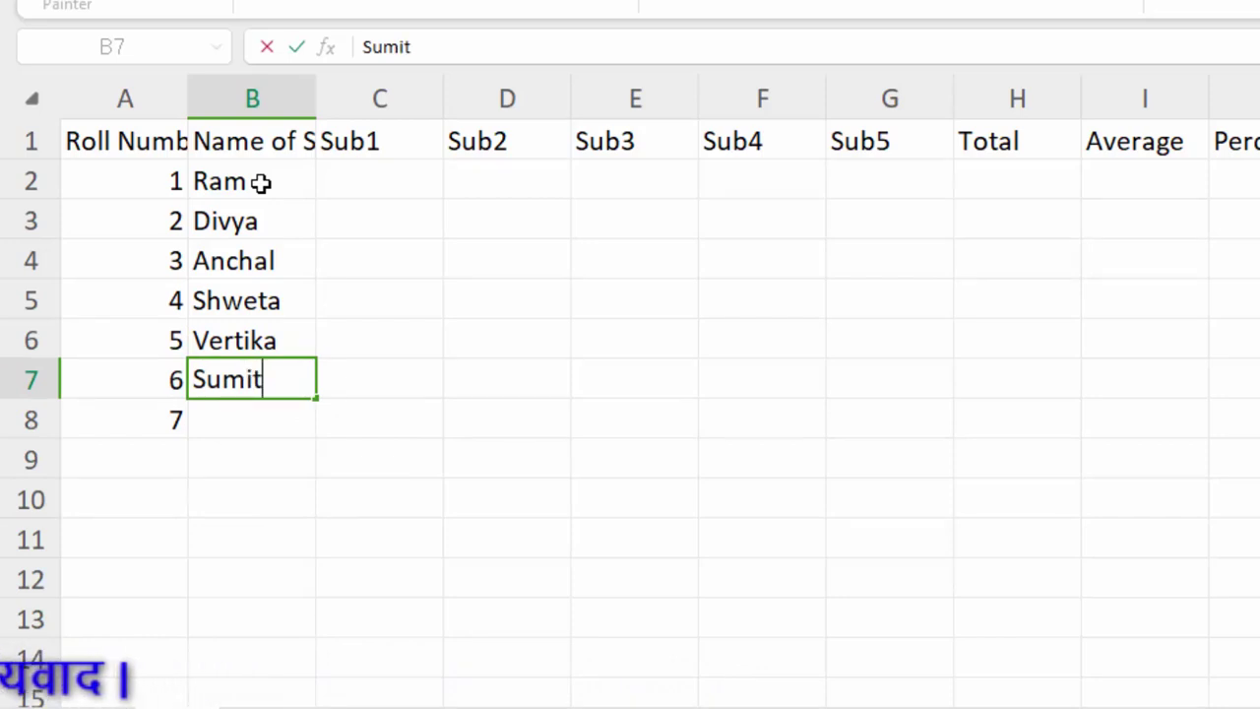
{"action": "type", "text": "a"}
{"action": "key", "text": "Return"}
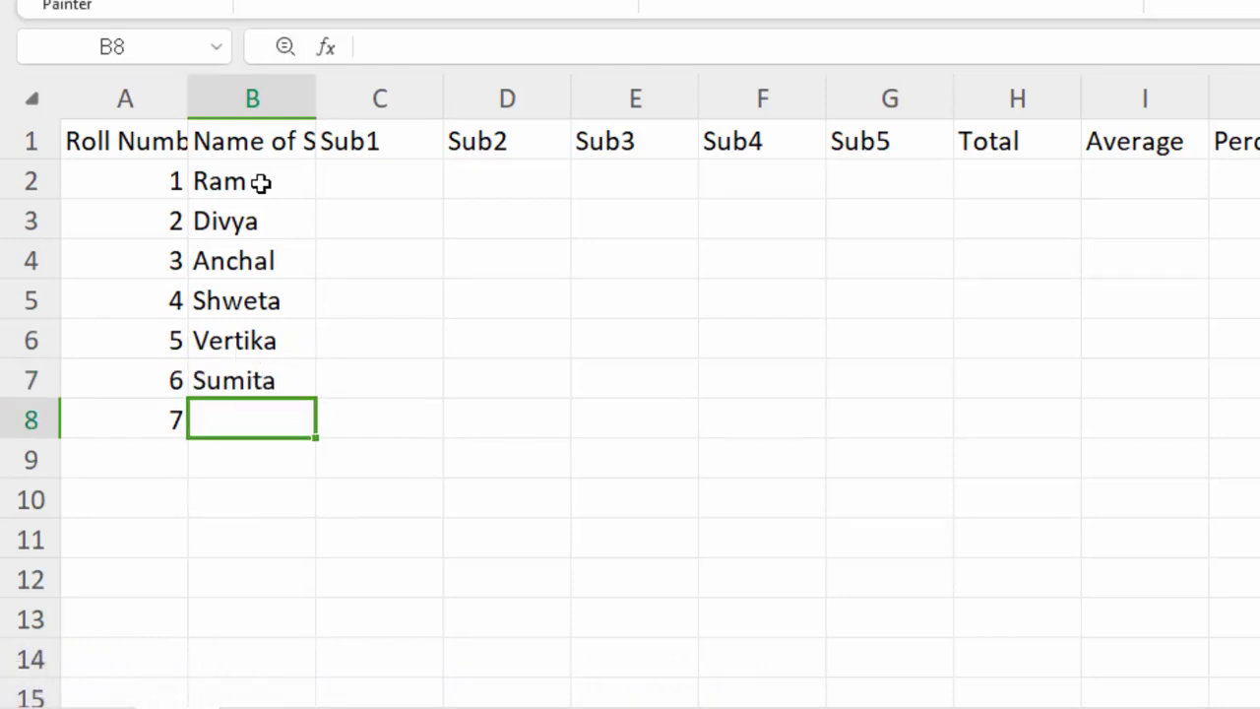
{"action": "type", "text": "Rat"}
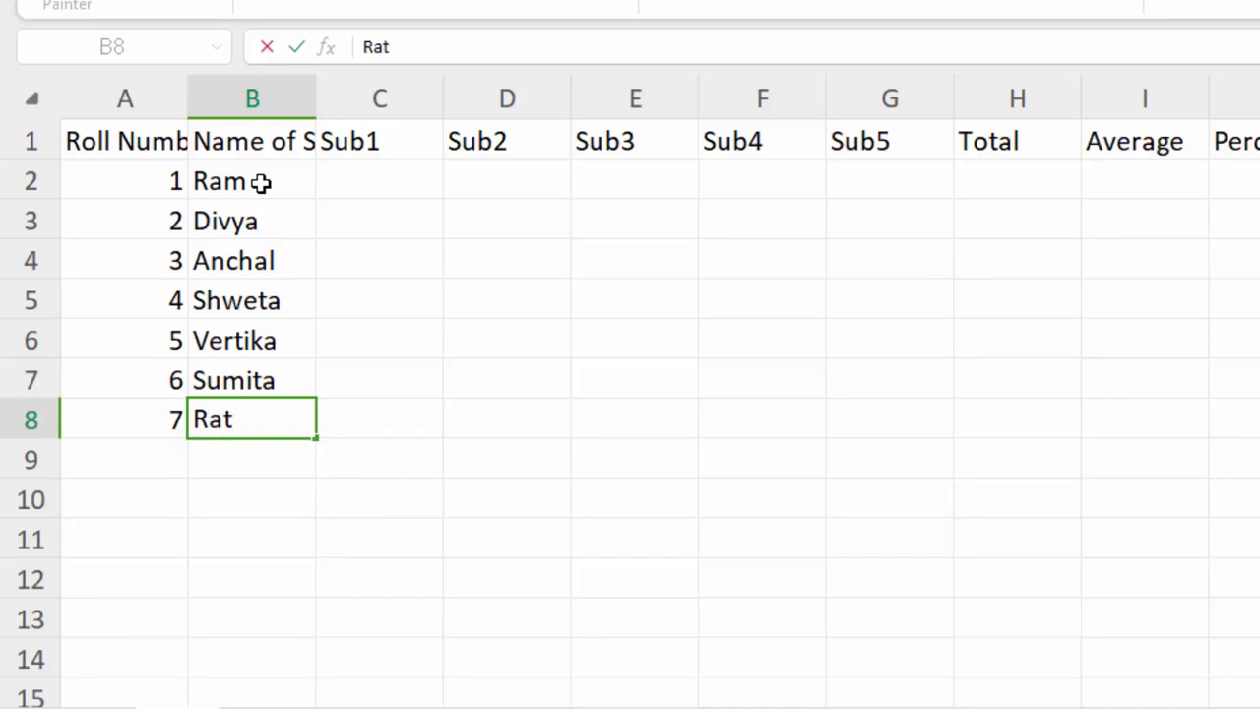
{"action": "type", "text": "na"}
Enter a =RAND() formula in C2 using the function suggestions.
{"action": "left_click", "coordinate": [396, 178]}
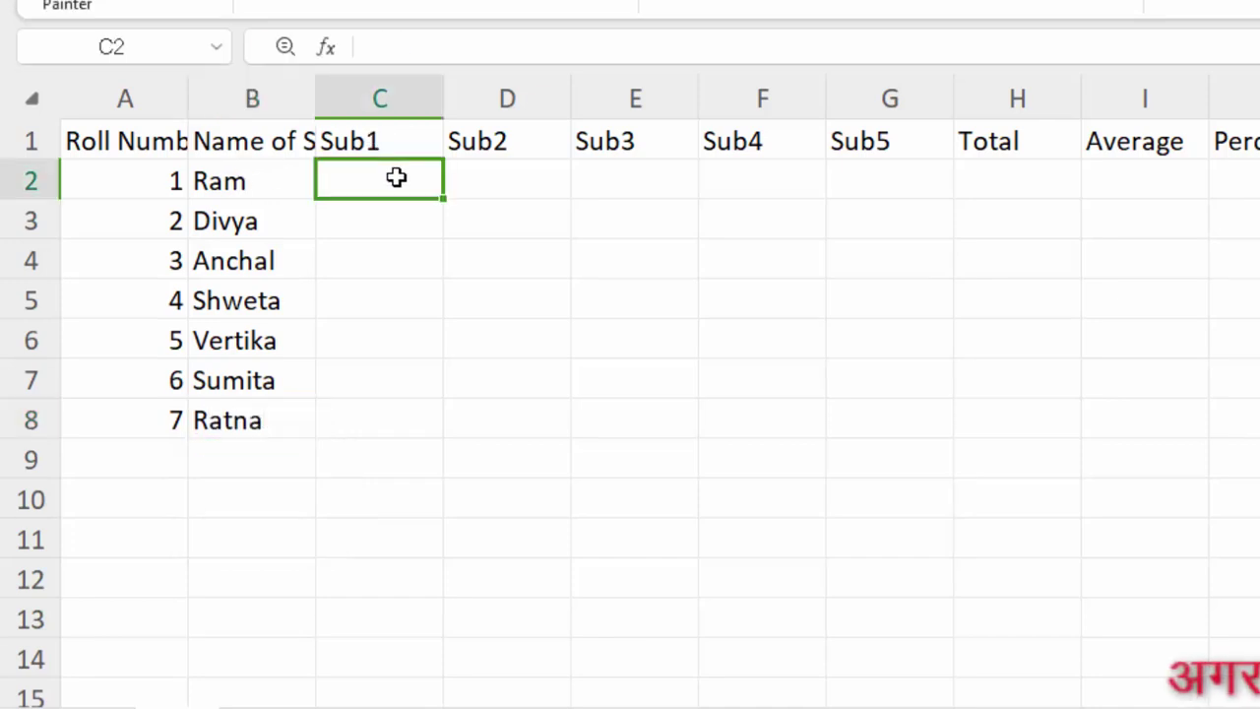
{"action": "type", "text": "=rna"}
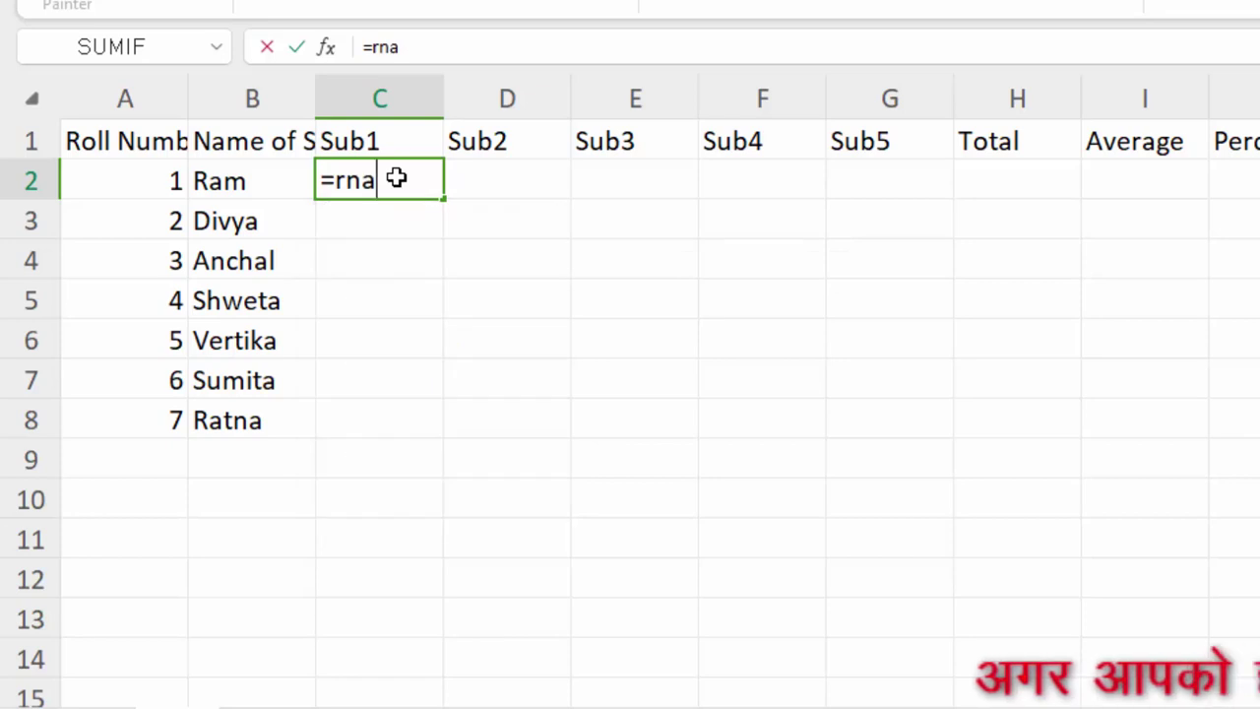
{"action": "key", "text": "BackSpace"}
{"action": "key", "text": "BackSpace"}
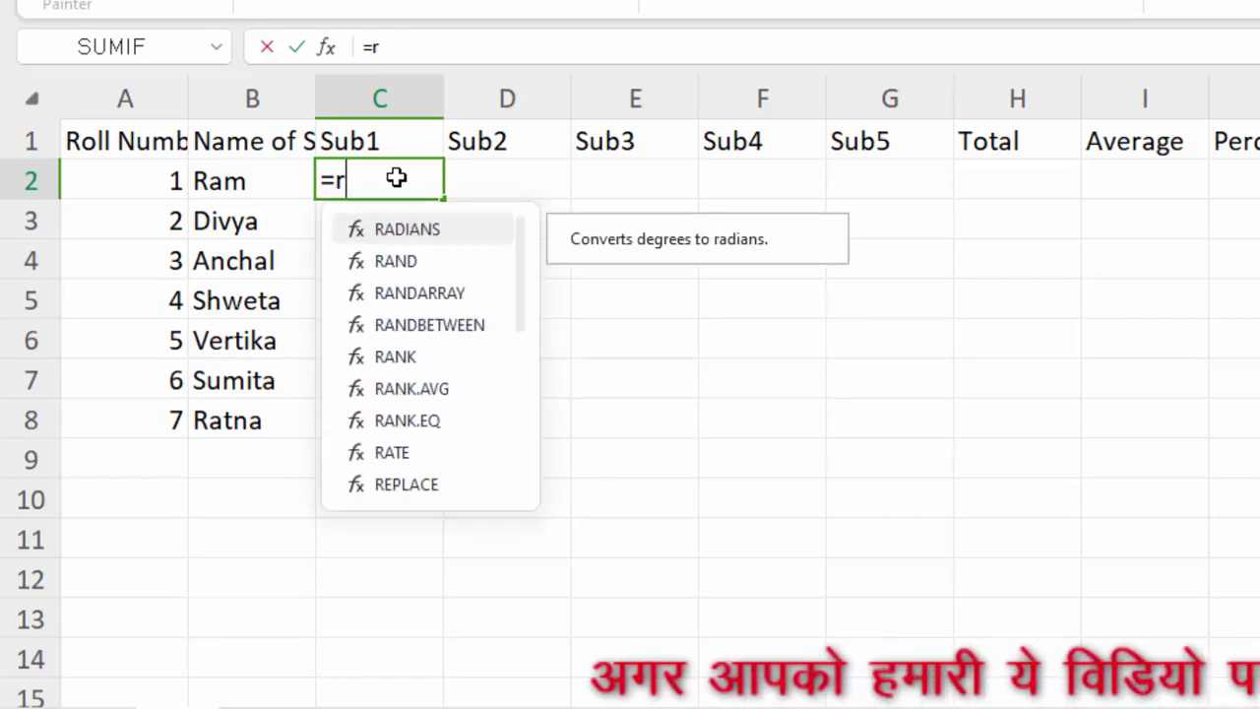
{"action": "key", "text": "Down"}
{"action": "key", "text": "Tab"}
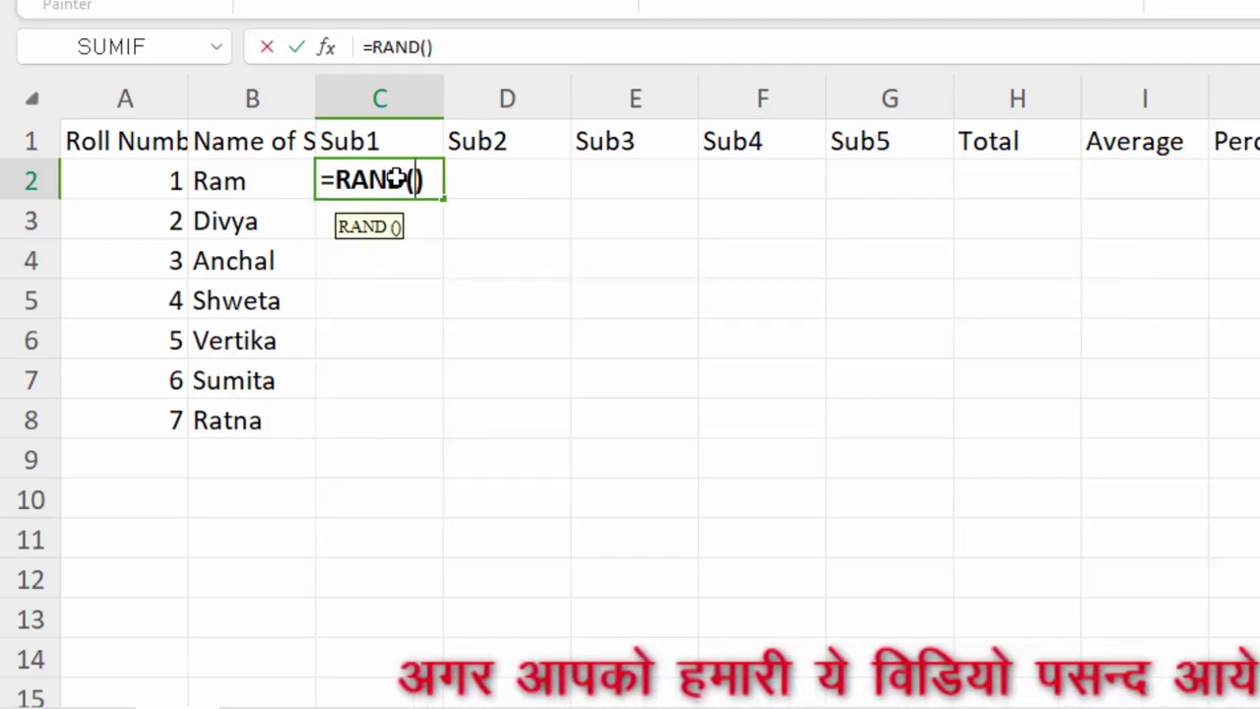
{"action": "key", "text": "Return"}
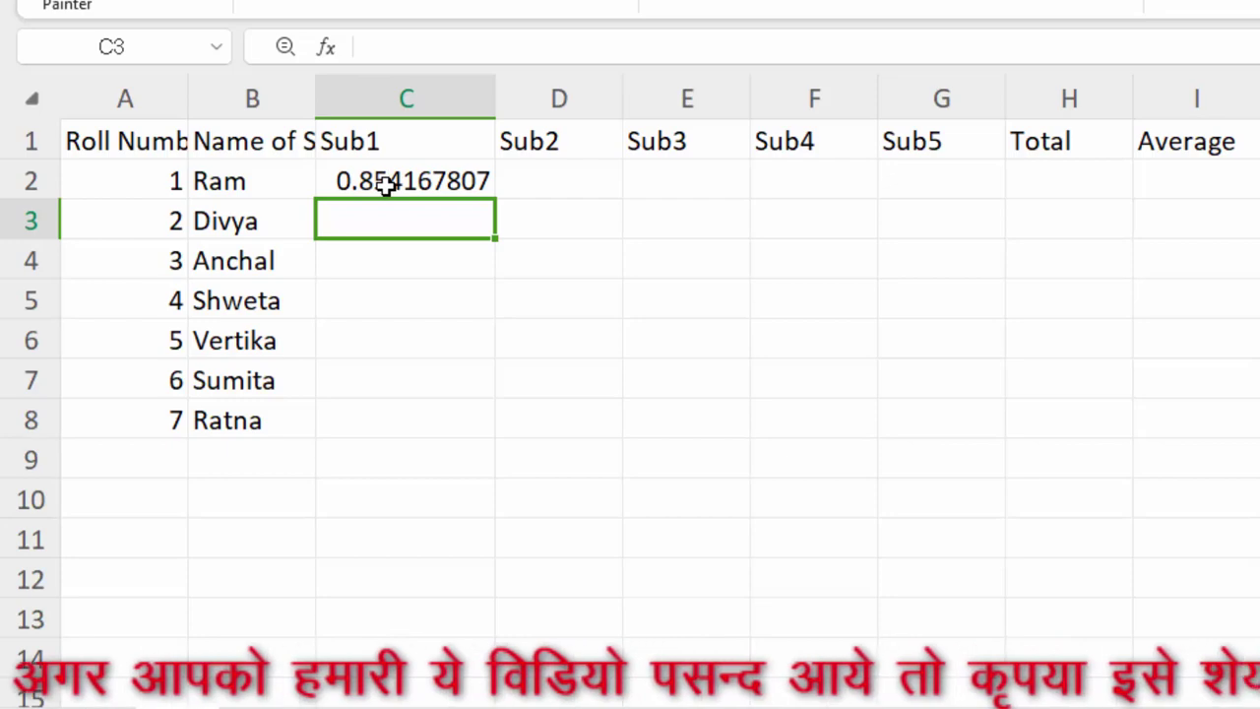
Fill the RAND formula across to G2, then undo it and clear C2.
{"action": "left_click", "coordinate": [385, 187]}
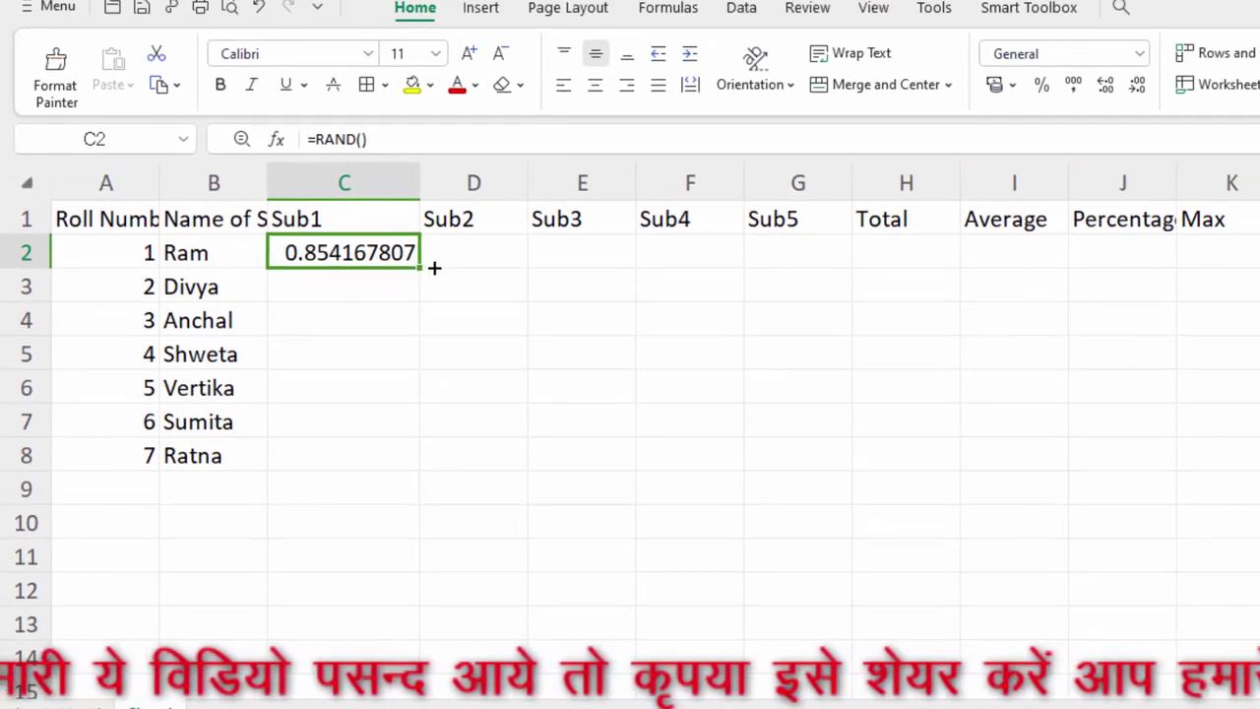
{"action": "left_click_drag", "start_coordinate": [434, 267], "coordinate": [807, 279]}
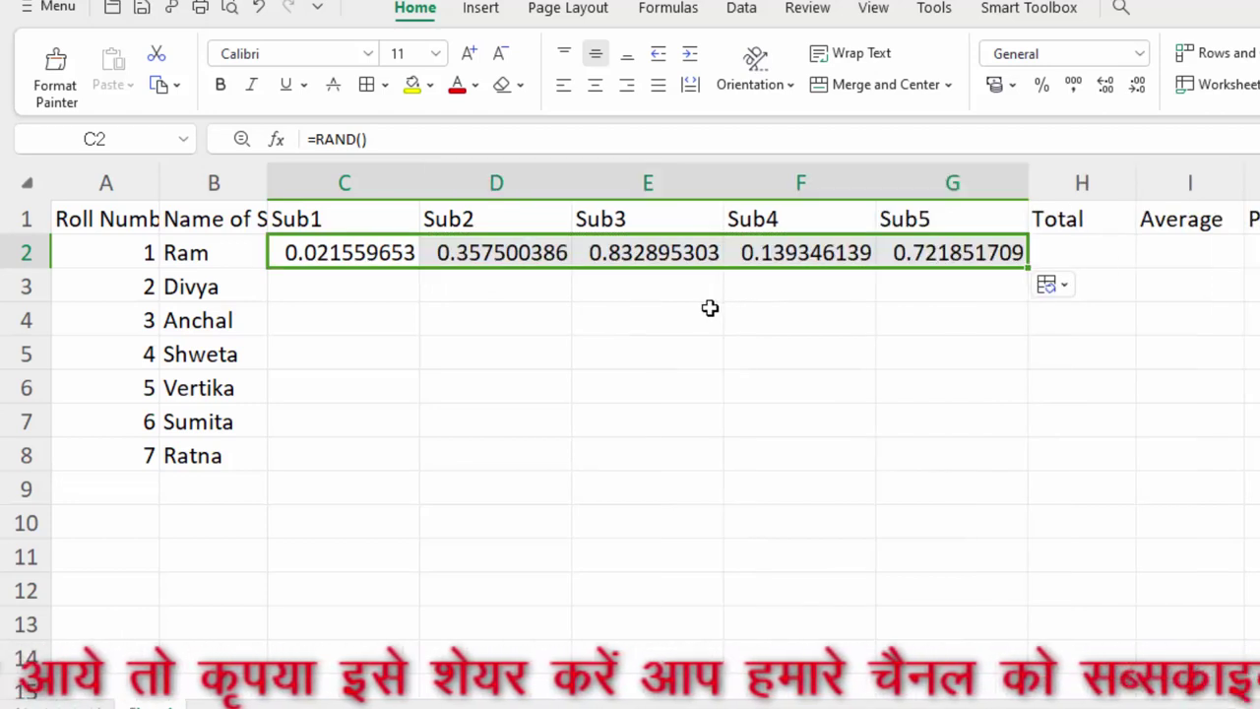
{"action": "key", "text": "ctrl+z"}
{"action": "key", "text": "BackSpace"}
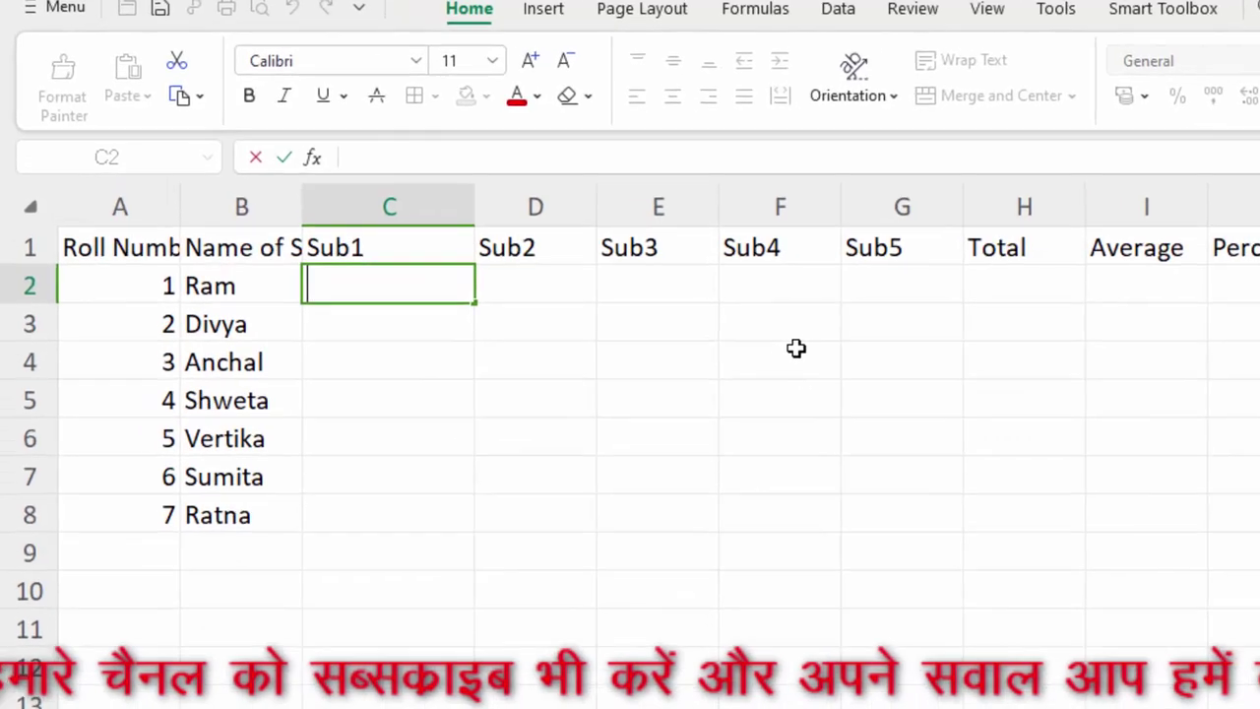
Enter =RANDBETWEEN(3,90) in C2 and fill it across C2:G8.
{"action": "type", "text": "=ra"}
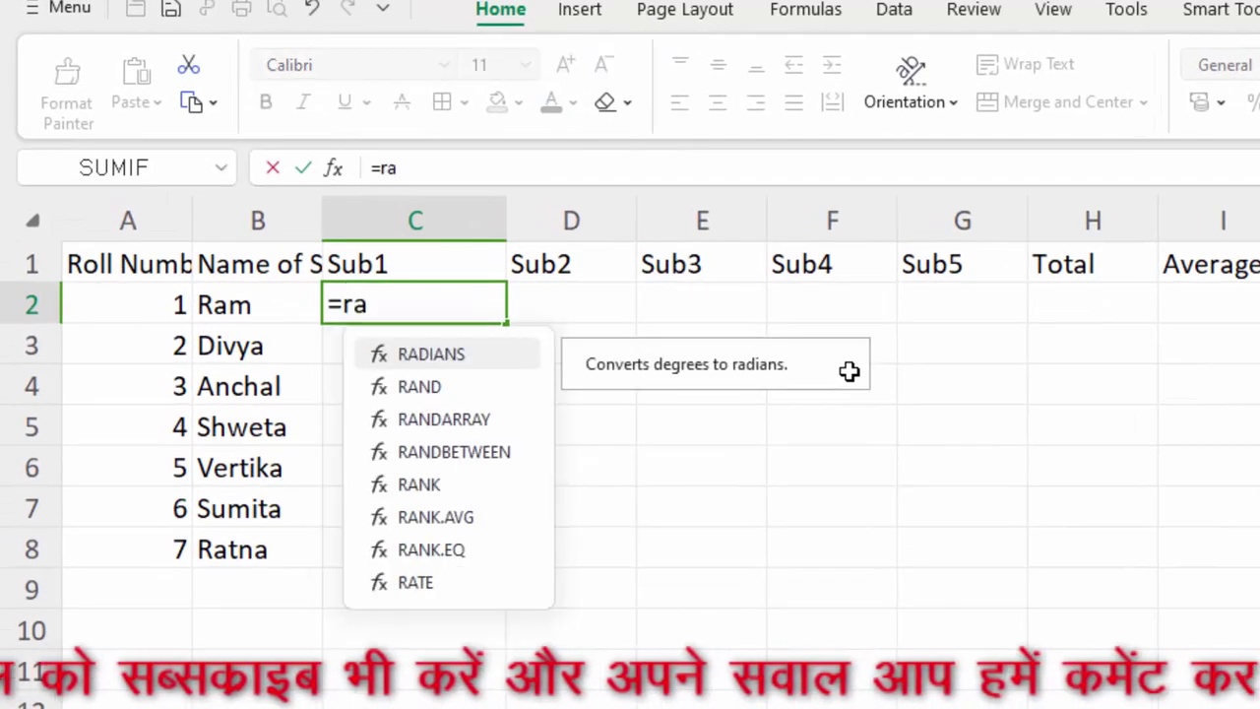
{"action": "type", "text": "nd"}
{"action": "key", "text": "Down"}
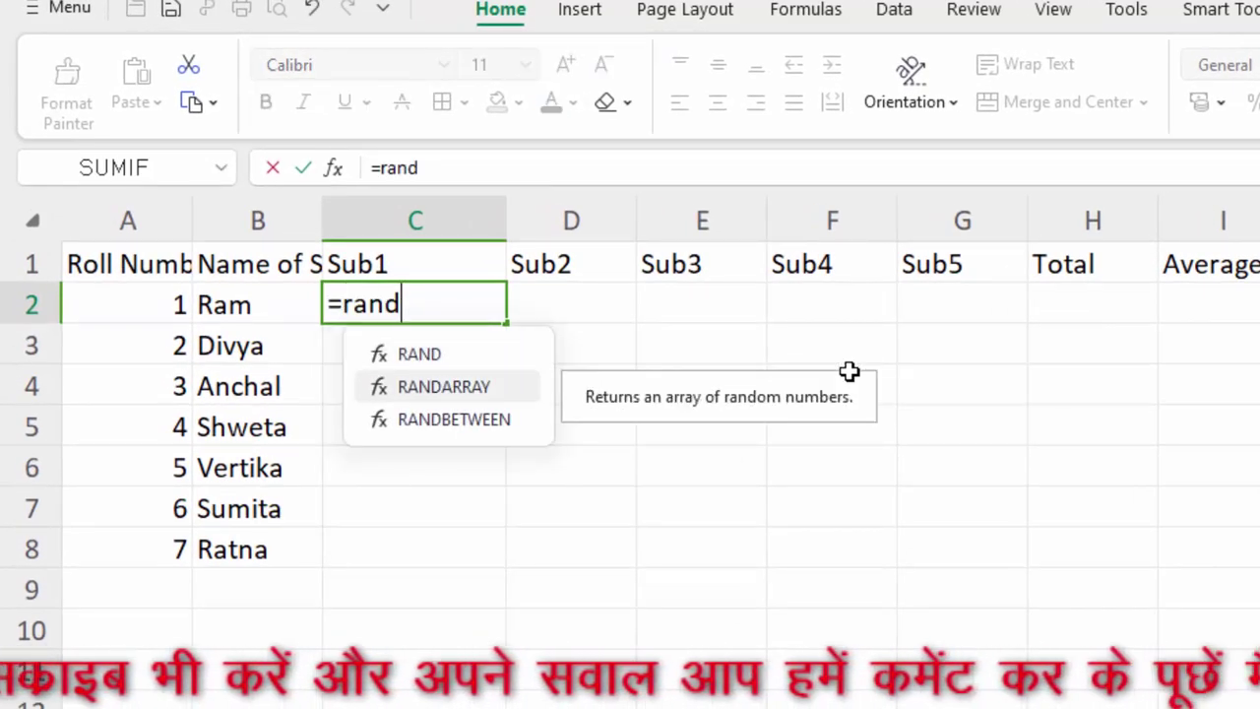
{"action": "key", "text": "Down"}
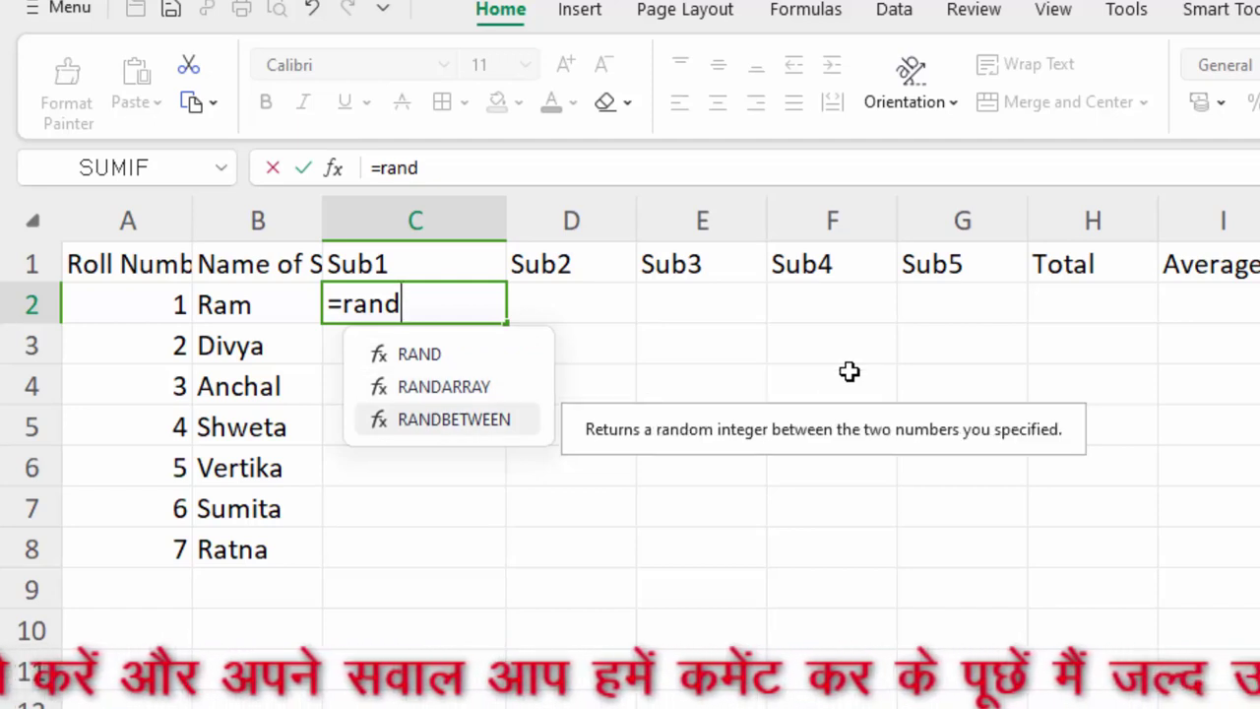
{"action": "key", "text": "Tab"}
{"action": "type", "text": ","}
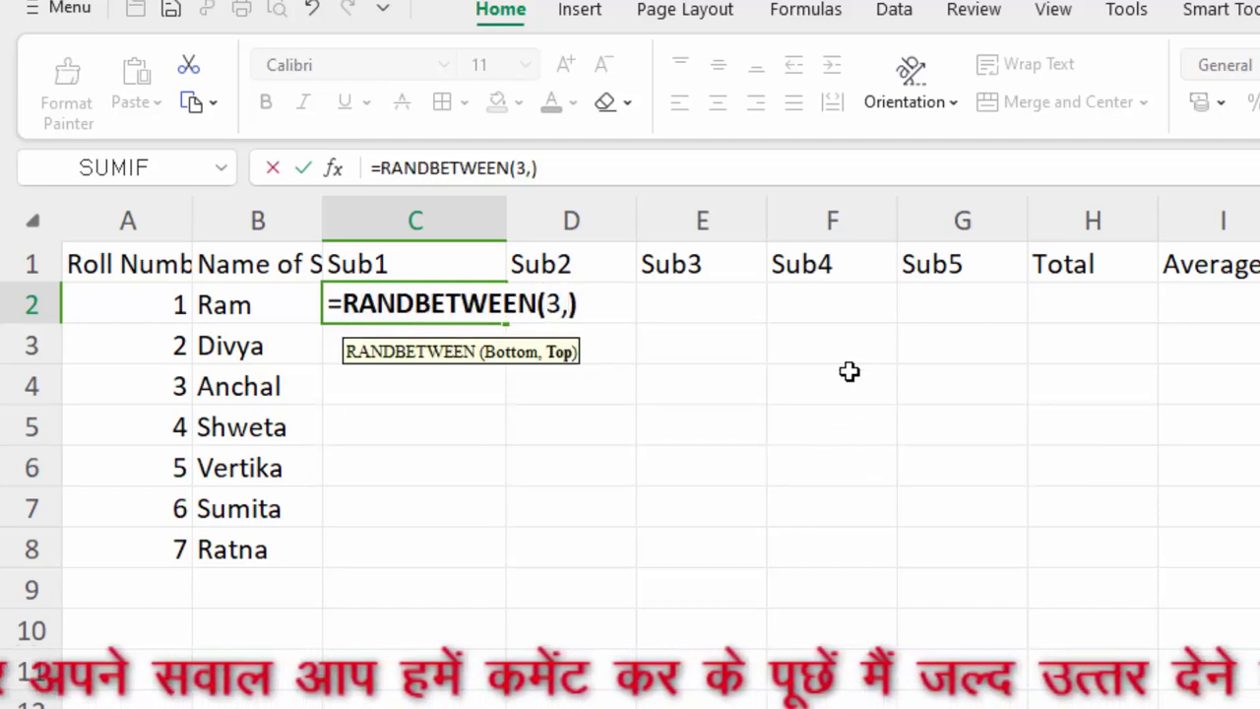
{"action": "type", "text": "90"}
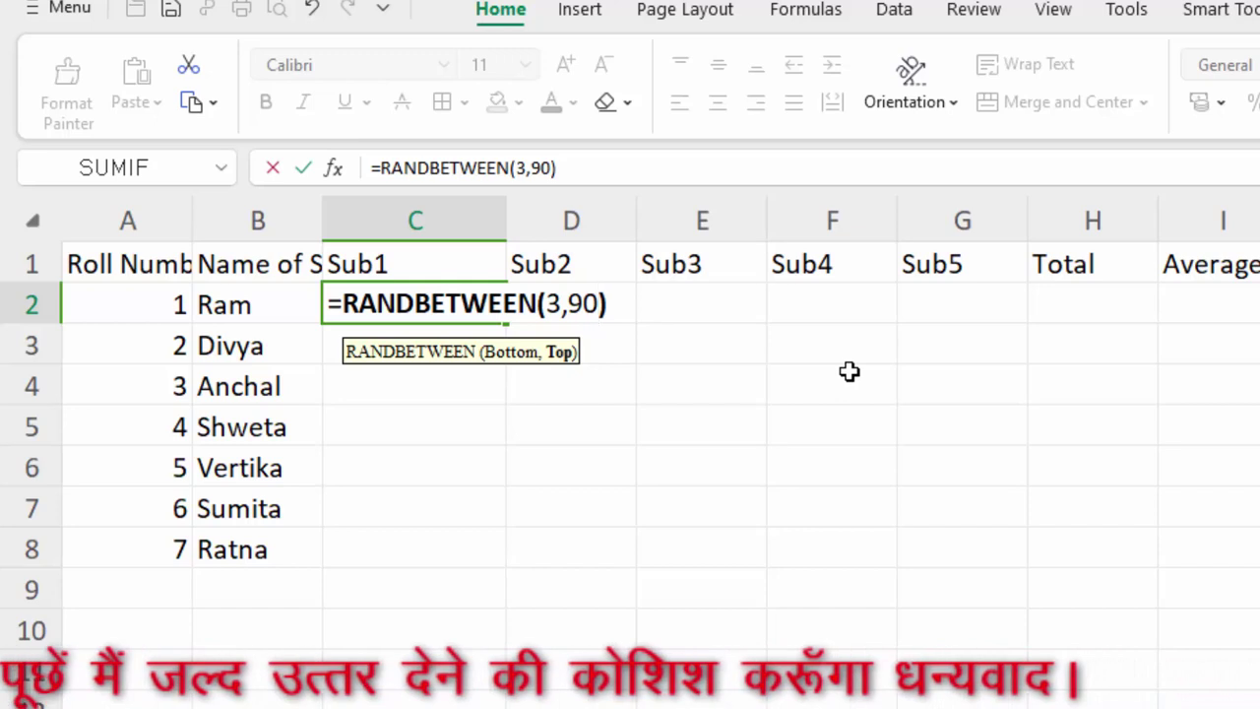
{"action": "key", "text": "Return"}
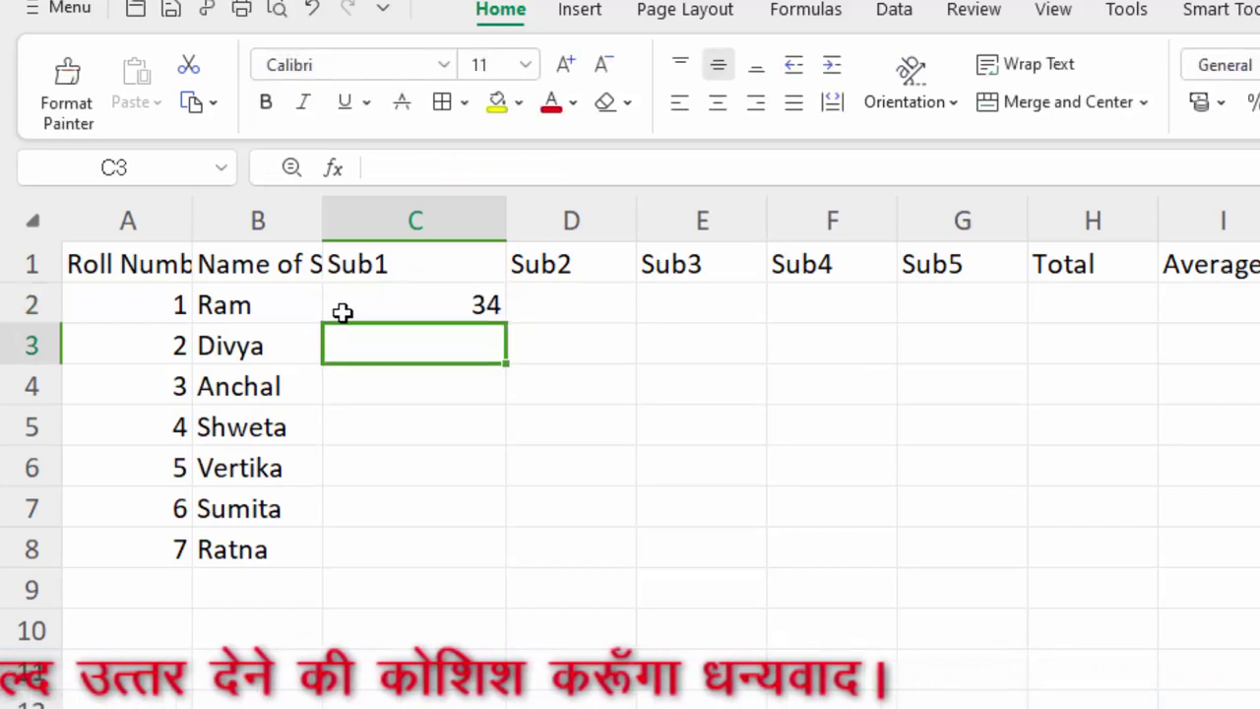
{"action": "left_click", "coordinate": [410, 301]}
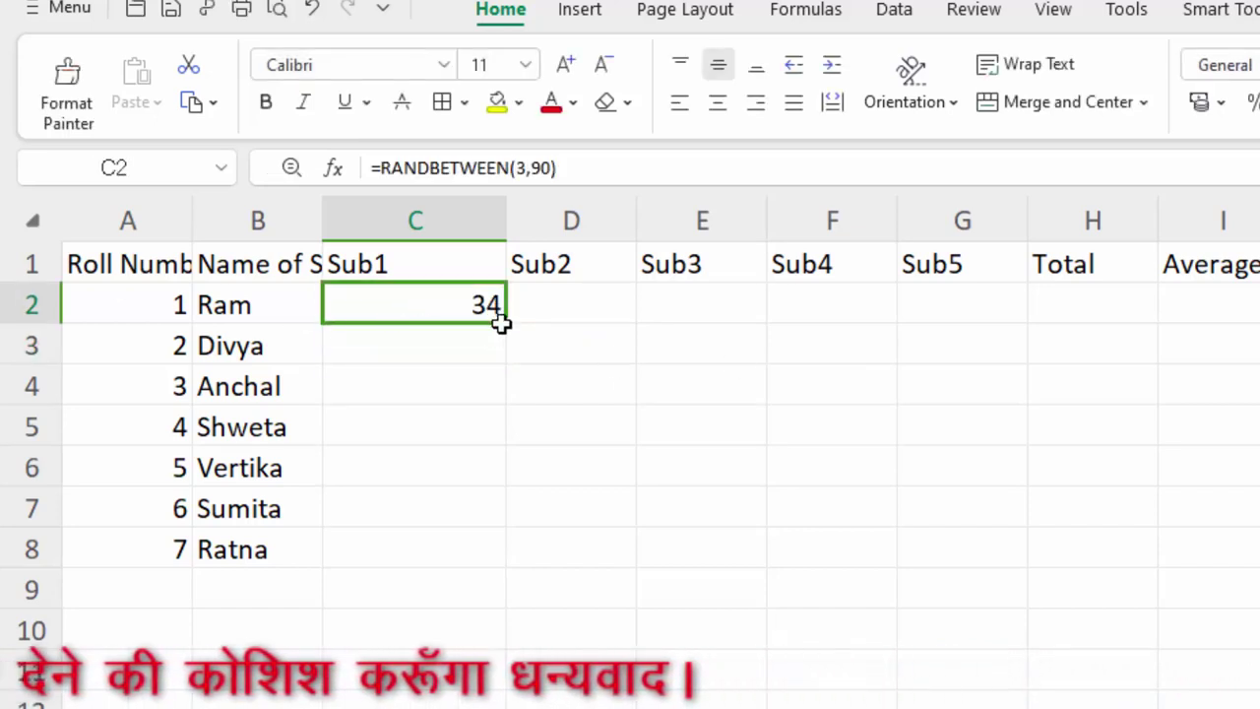
{"action": "mouse_move", "coordinate": [506, 325]}
{"action": "left_mouse_down"}
{"action": "mouse_move", "coordinate": [972, 317]}
{"action": "mouse_move", "coordinate": [972, 553]}
{"action": "left_mouse_up"}
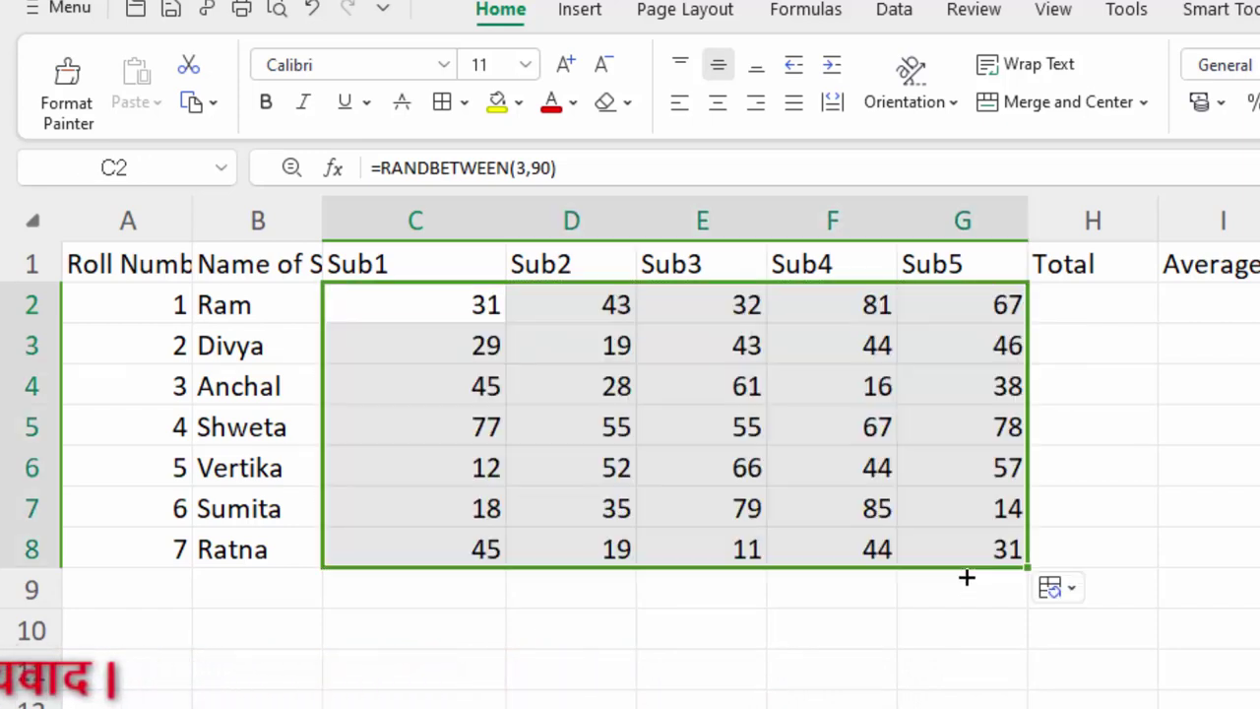
Give cell C2 a yellow fill colour.
{"action": "right_click", "coordinate": [622, 423]}
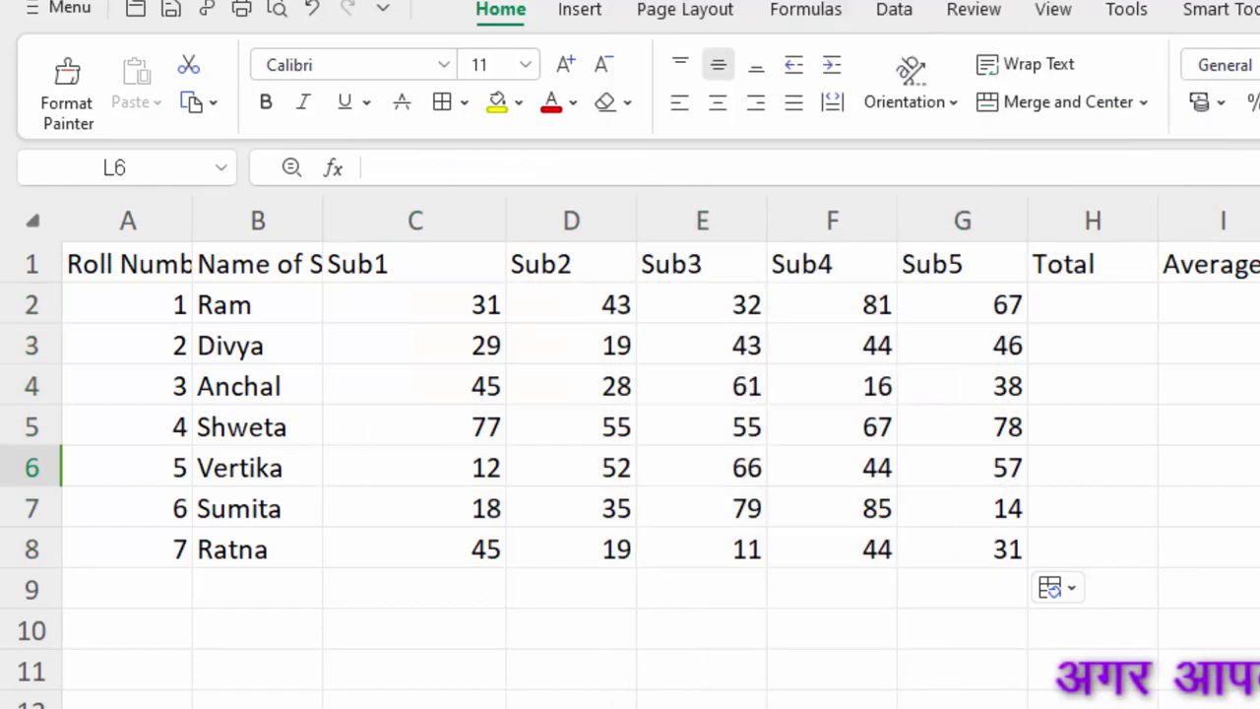
{"action": "left_click", "coordinate": [413, 307]}
{"action": "left_click", "coordinate": [519, 103]}
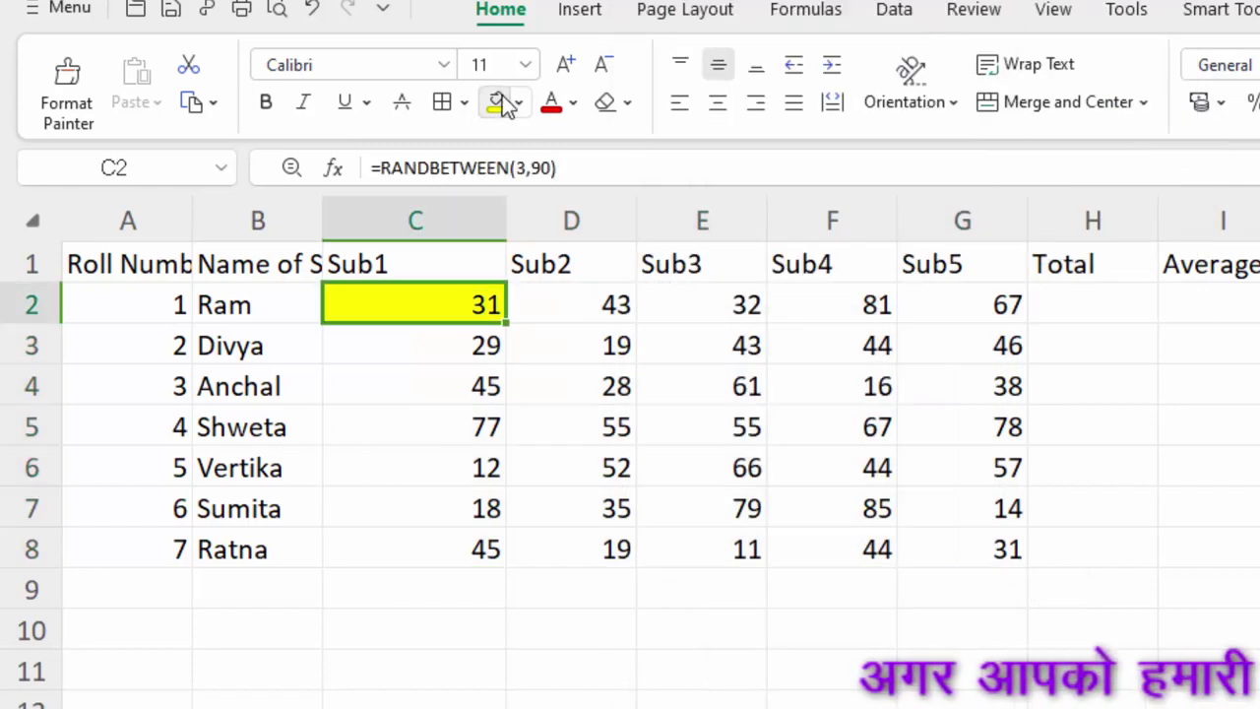
{"action": "left_click", "coordinate": [1209, 596]}
Re-enter D7's formula so the marks regenerate, then select C2:G8.
{"action": "left_click", "coordinate": [1220, 509]}
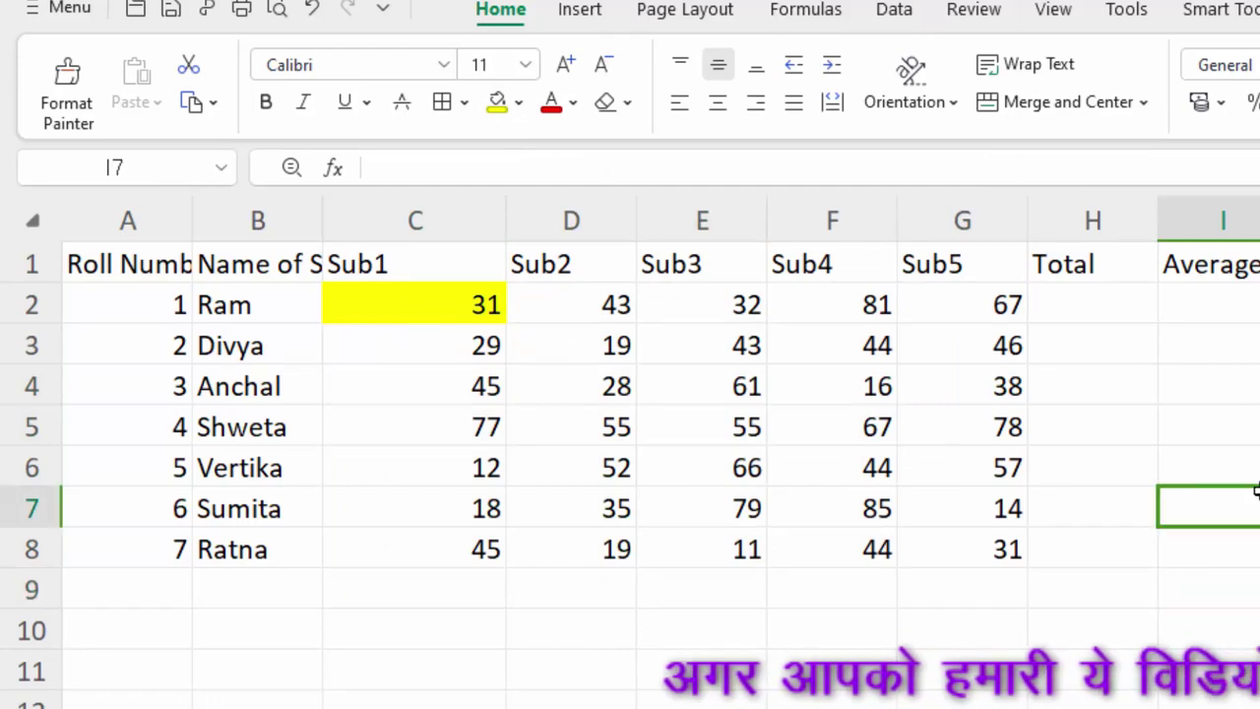
{"action": "left_click", "coordinate": [1204, 566]}
{"action": "left_click", "coordinate": [914, 662]}
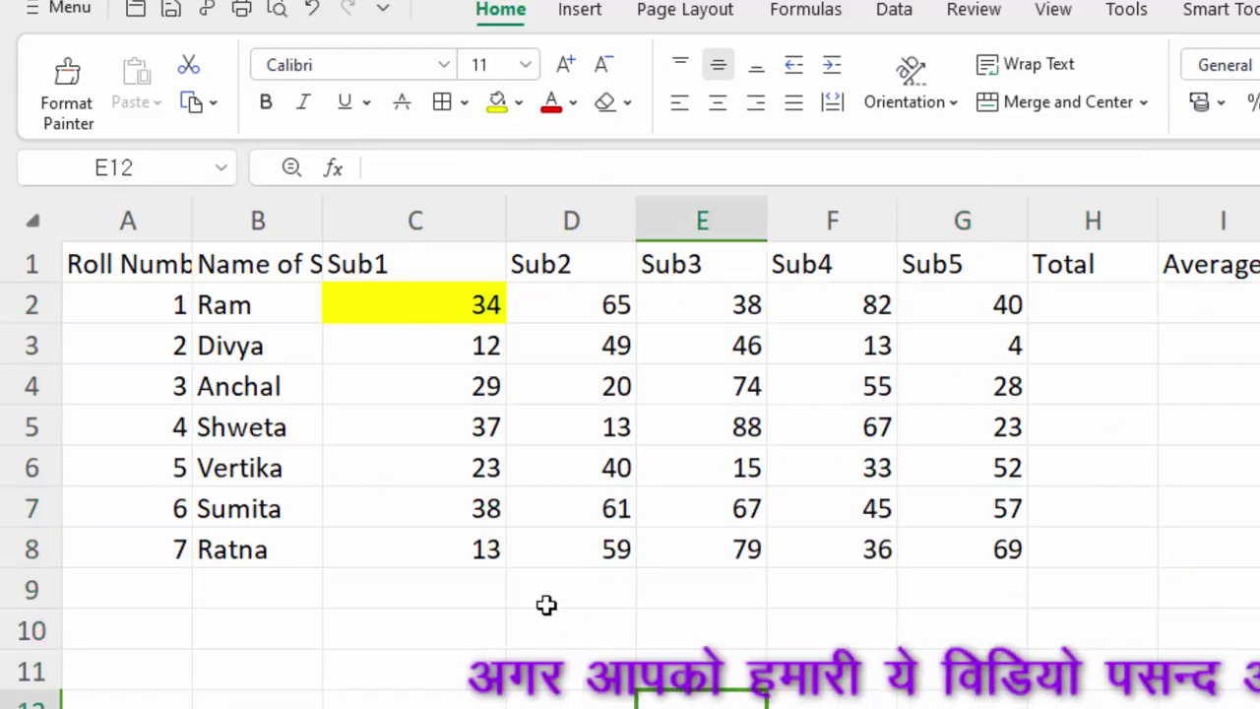
{"action": "double_click", "coordinate": [518, 509]}
{"action": "left_click_drag", "start_coordinate": [527, 508], "coordinate": [580, 508]}
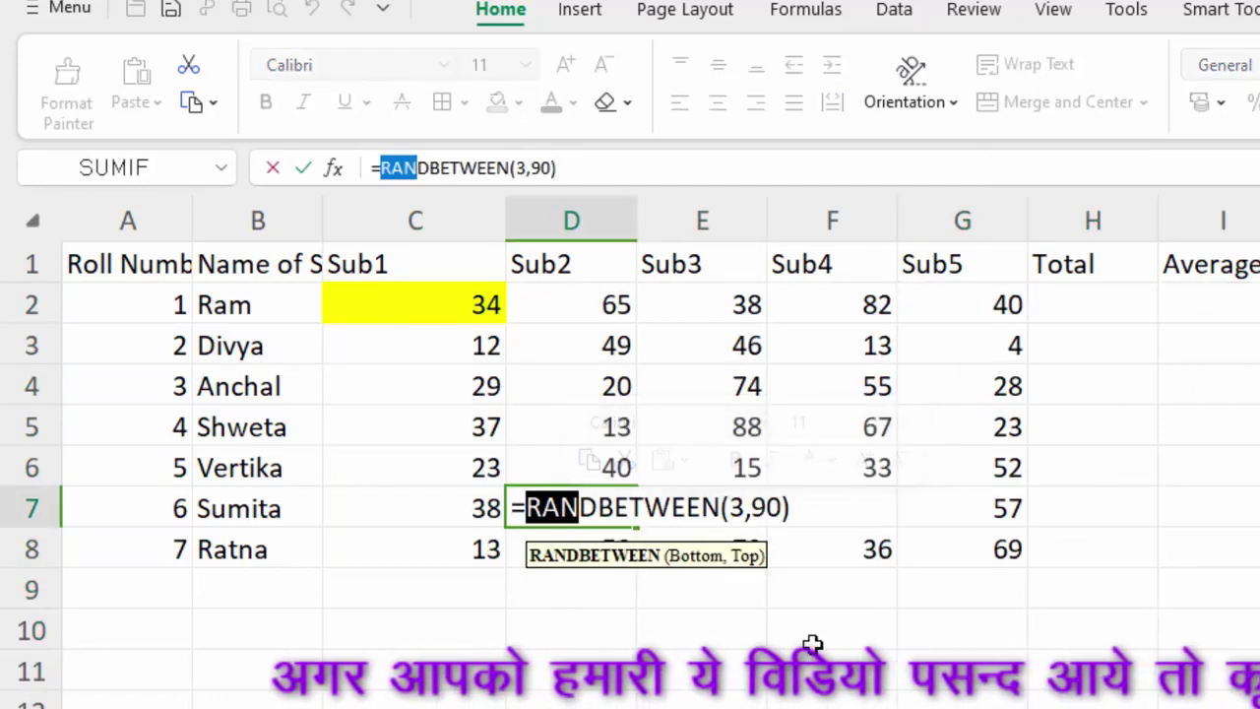
{"action": "key", "text": "Return"}
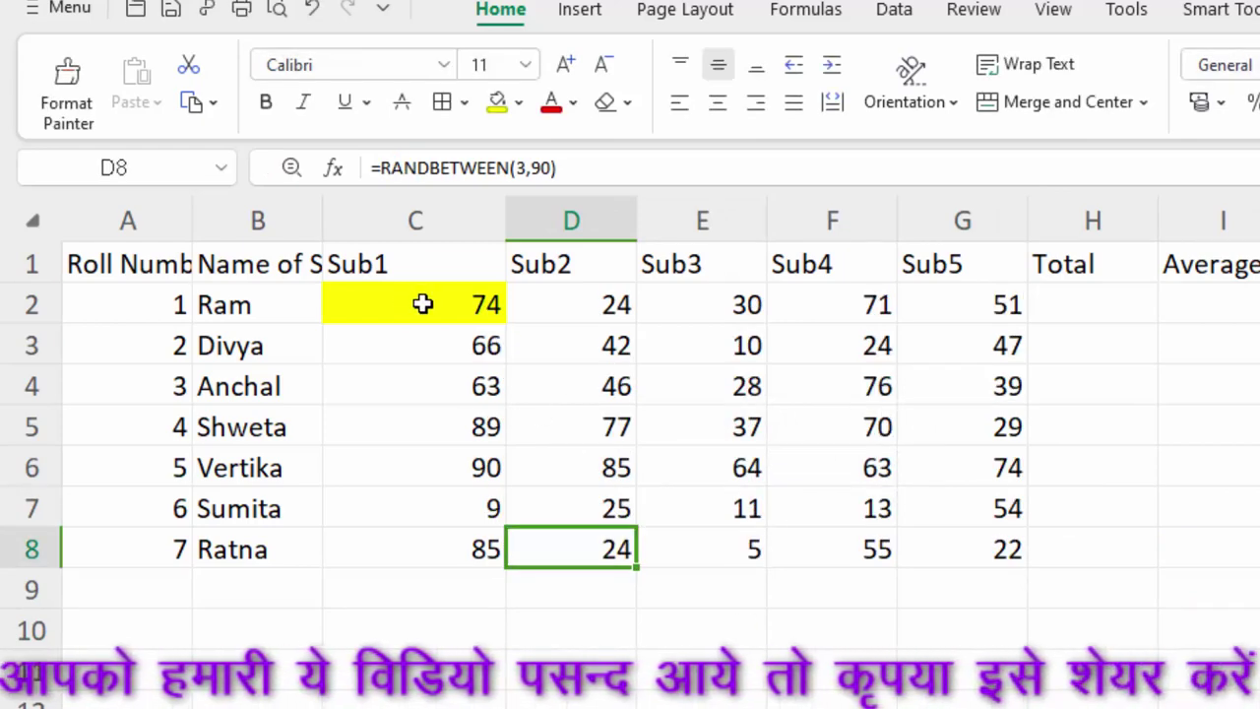
{"action": "left_click_drag", "start_coordinate": [422, 305], "coordinate": [946, 532]}
Copy C2:G8 and paste it back as values, replacing the RANDBETWEEN formulas.
{"action": "right_click", "coordinate": [858, 439]}
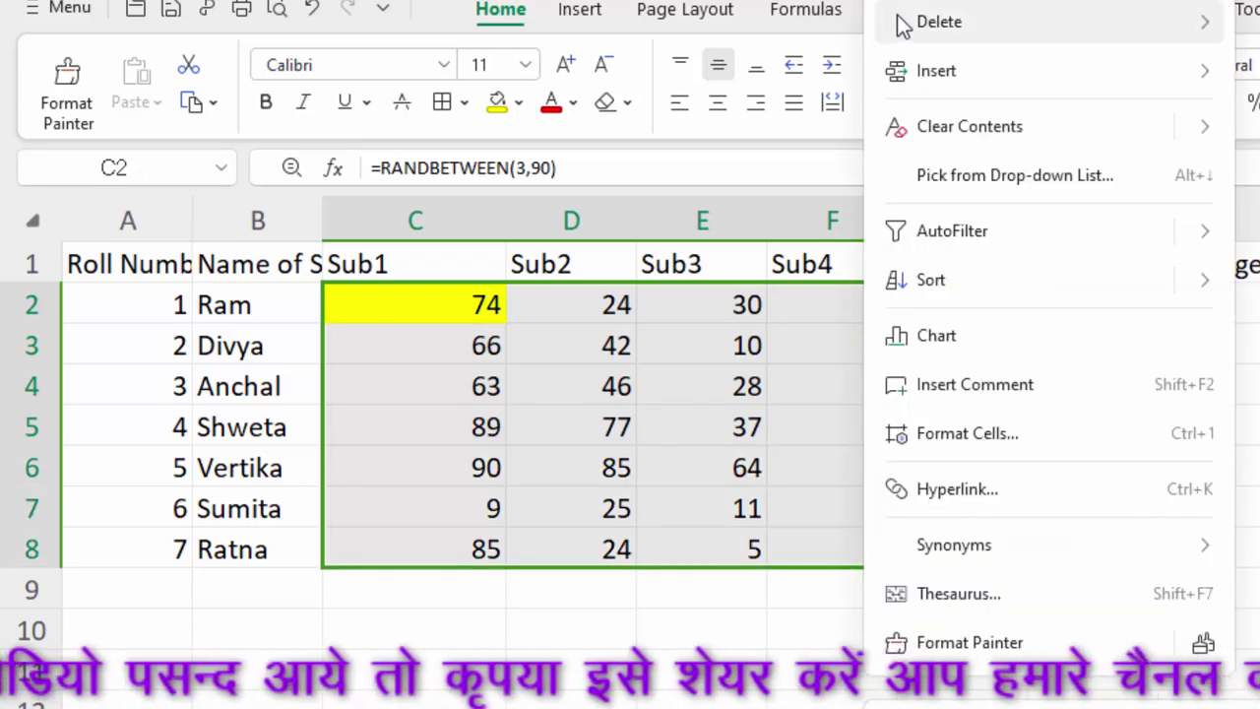
{"action": "key", "text": "ctrl+c"}
{"action": "right_click", "coordinate": [773, 394]}
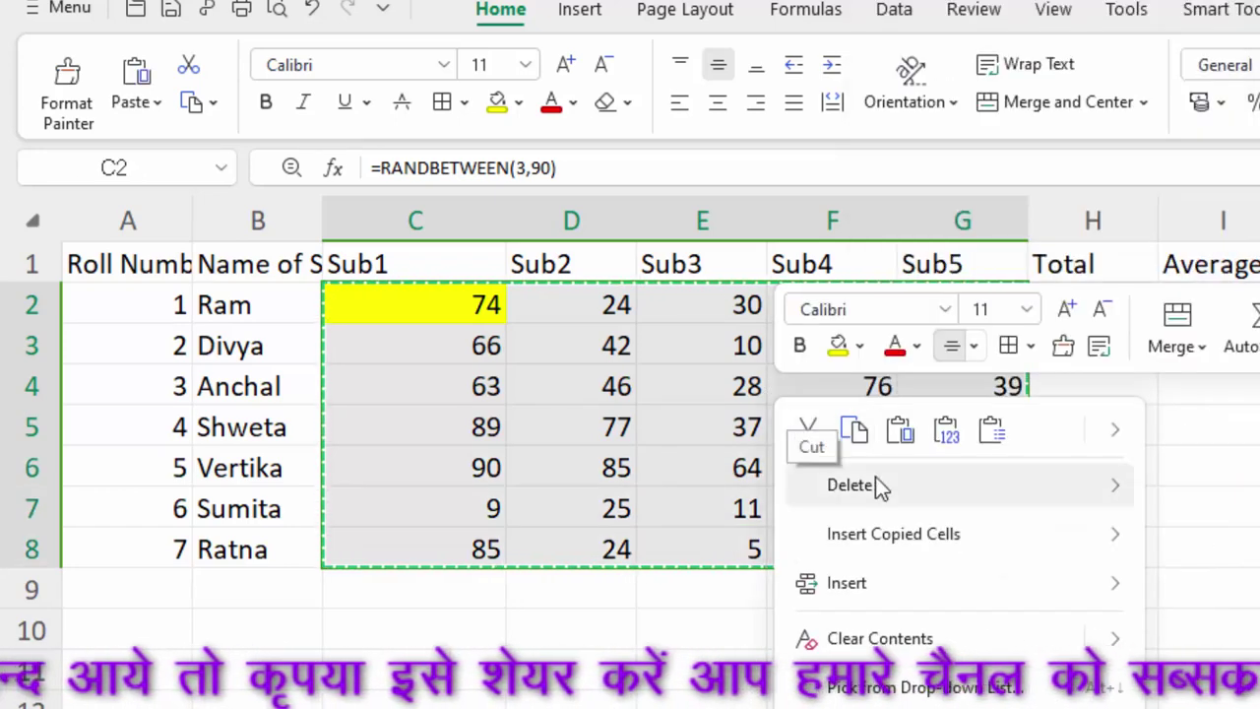
{"action": "left_click", "coordinate": [950, 438]}
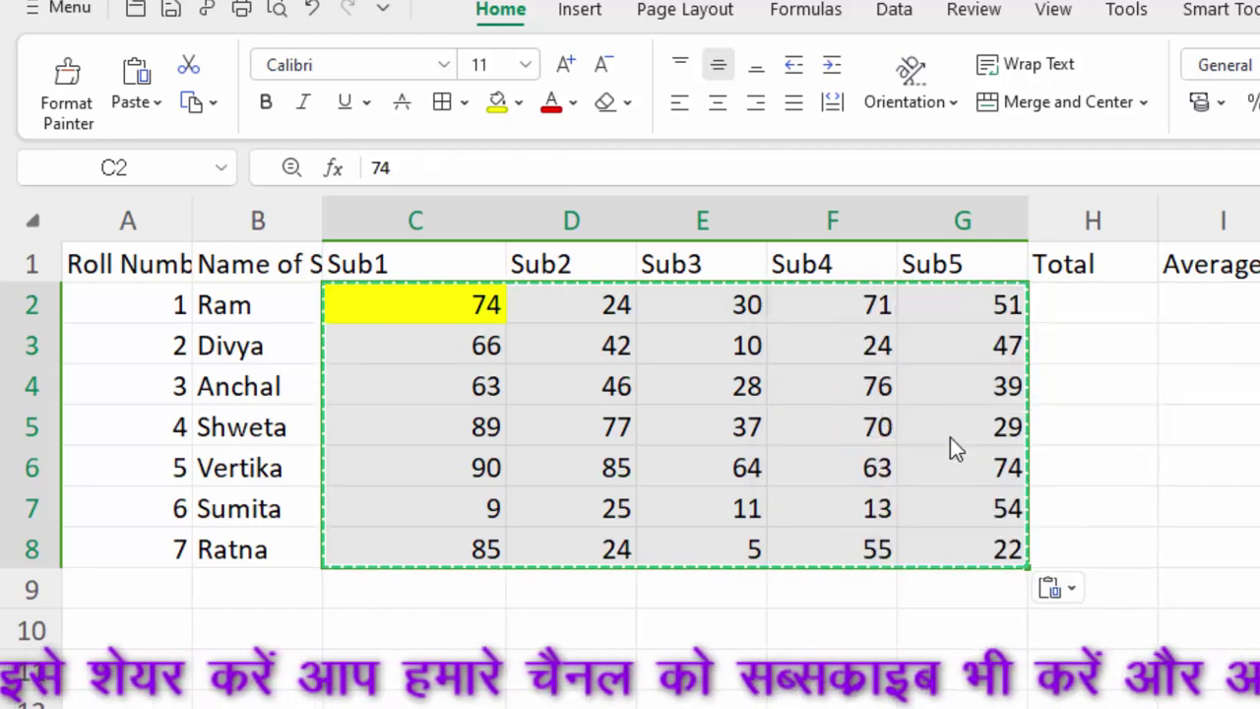
{"action": "double_click", "coordinate": [1250, 499]}
Enter =SUM(C2:G2) in H2 so Ram's total shows 250.
{"action": "left_click", "coordinate": [1076, 311]}
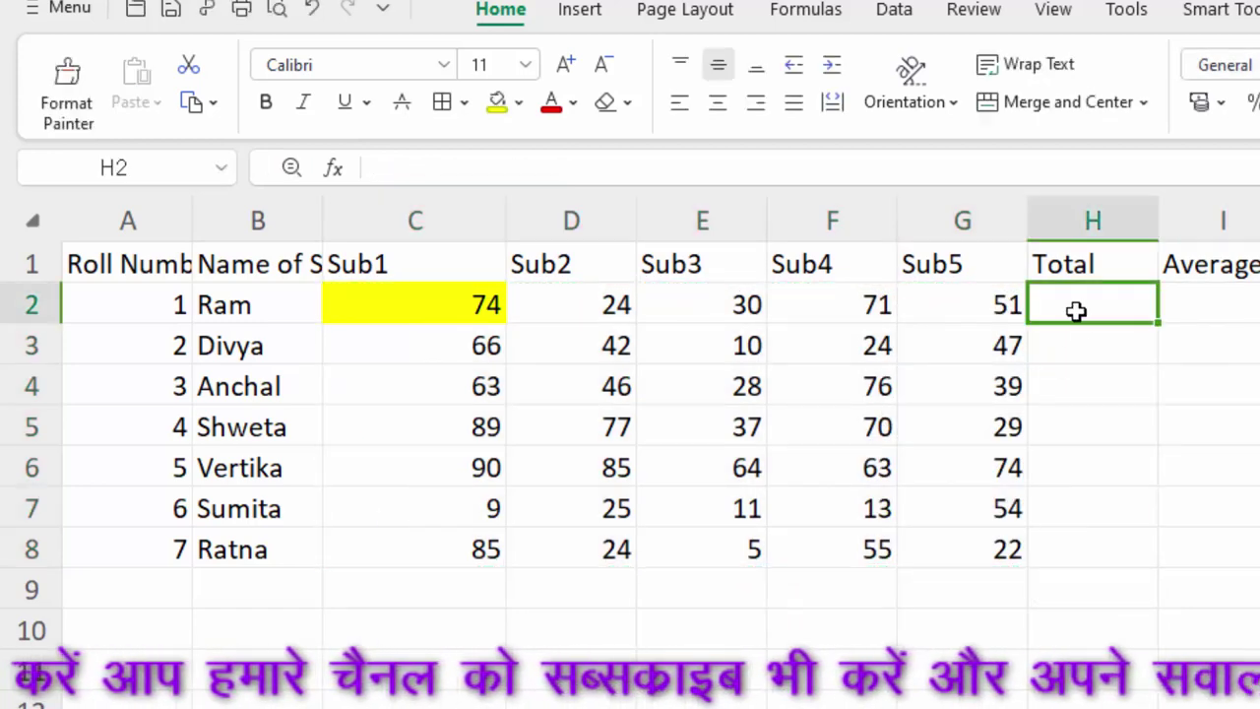
{"action": "type", "text": "=sum"}
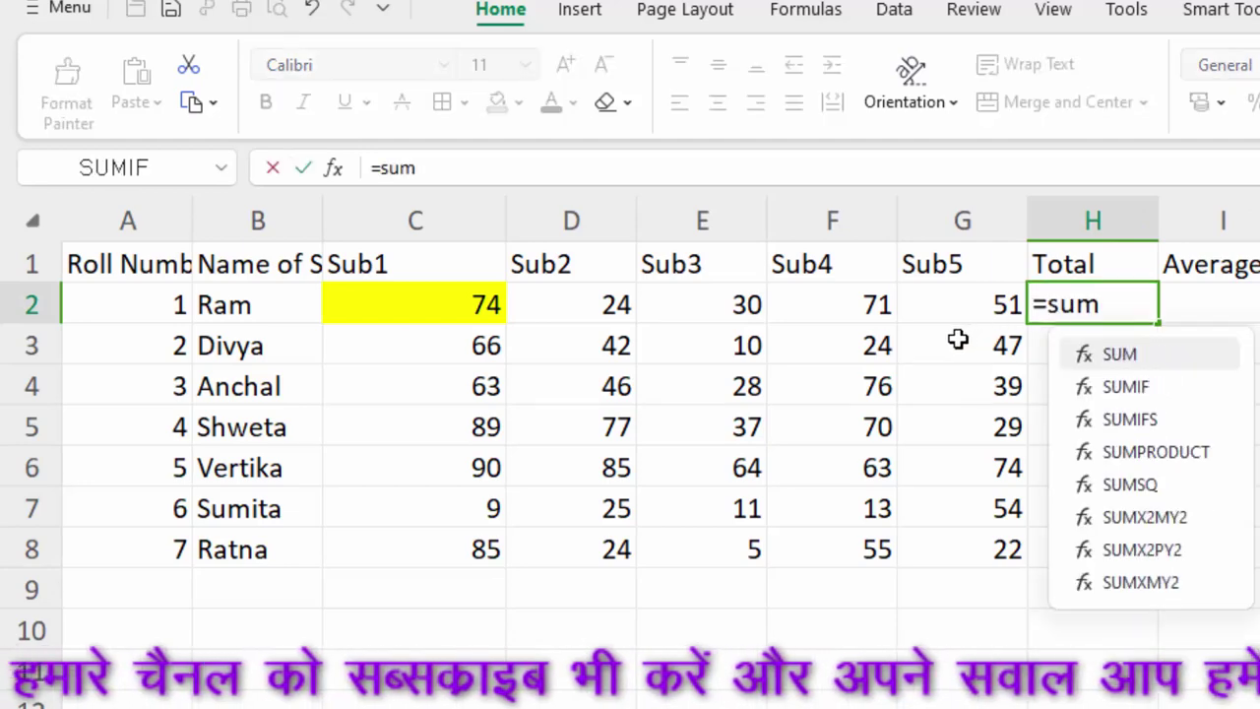
{"action": "key", "text": "Tab"}
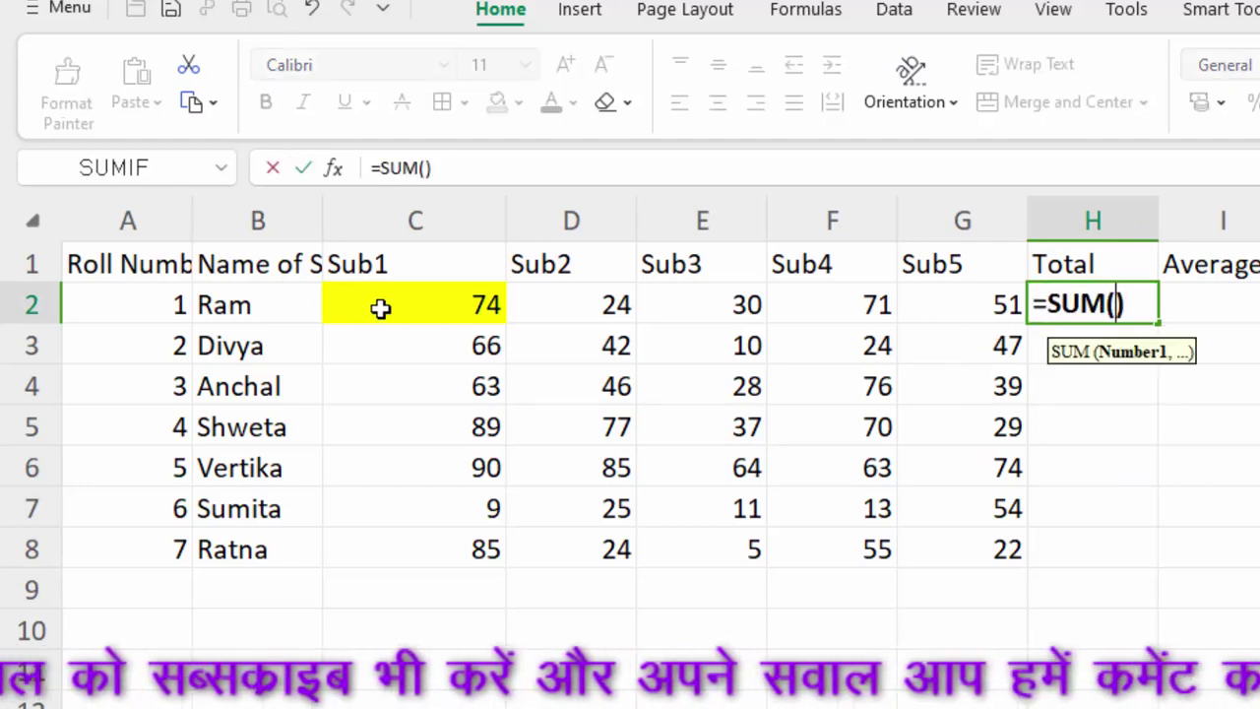
{"action": "left_click_drag", "start_coordinate": [380, 308], "coordinate": [978, 324]}
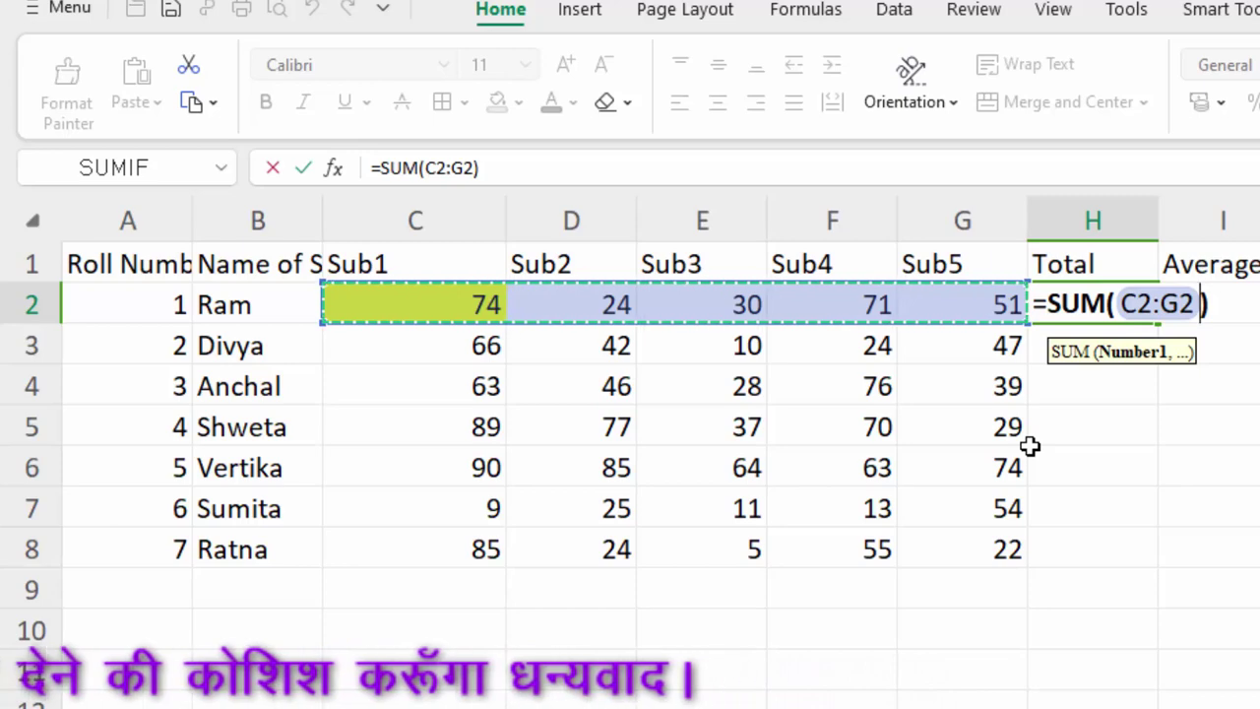
{"action": "type", "text": ")"}
{"action": "key", "text": "Return"}
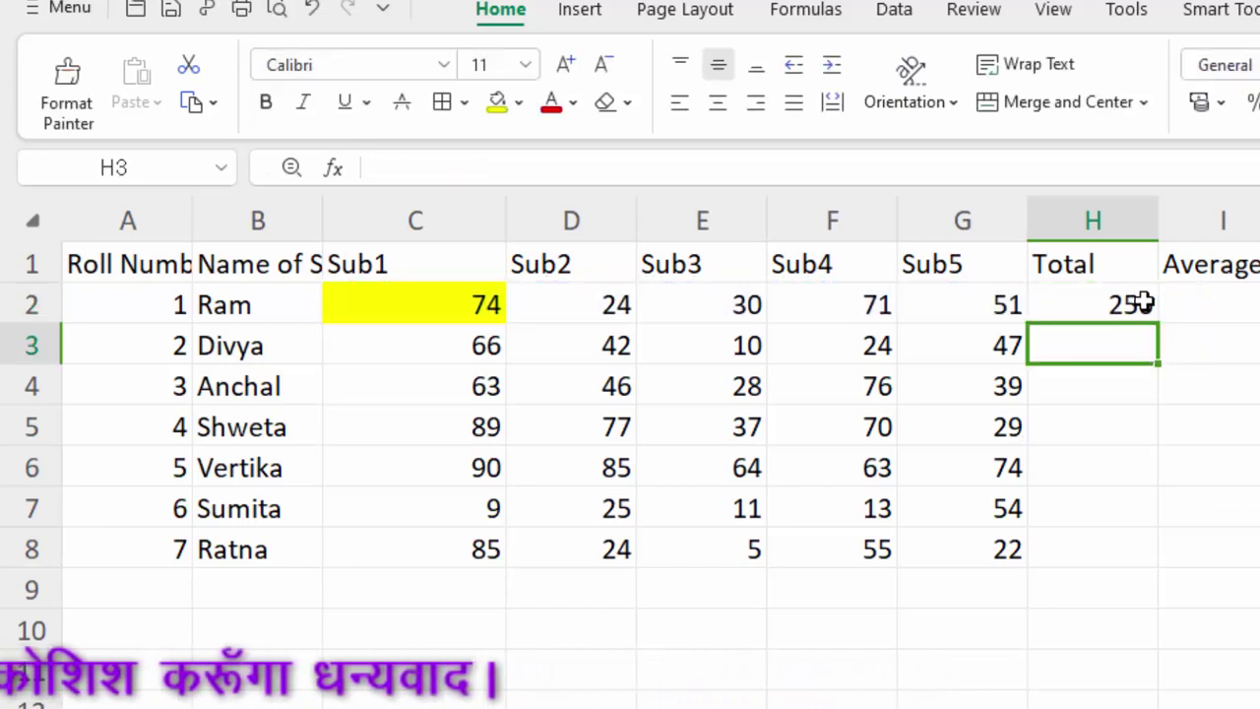
{"action": "left_click", "coordinate": [1142, 309]}
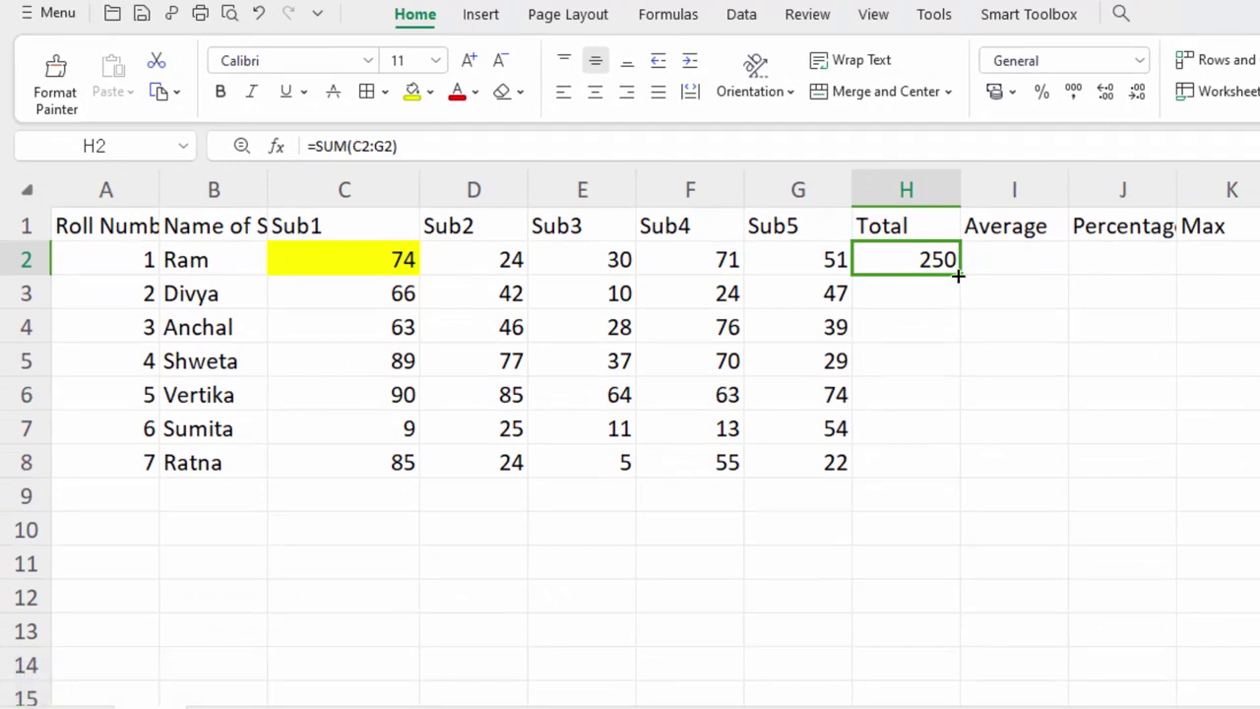
Fill the SUM formula down to H8, then start and discard an AVERAGE formula in I2.
{"action": "double_click", "coordinate": [958, 276]}
{"action": "left_click", "coordinate": [1018, 262]}
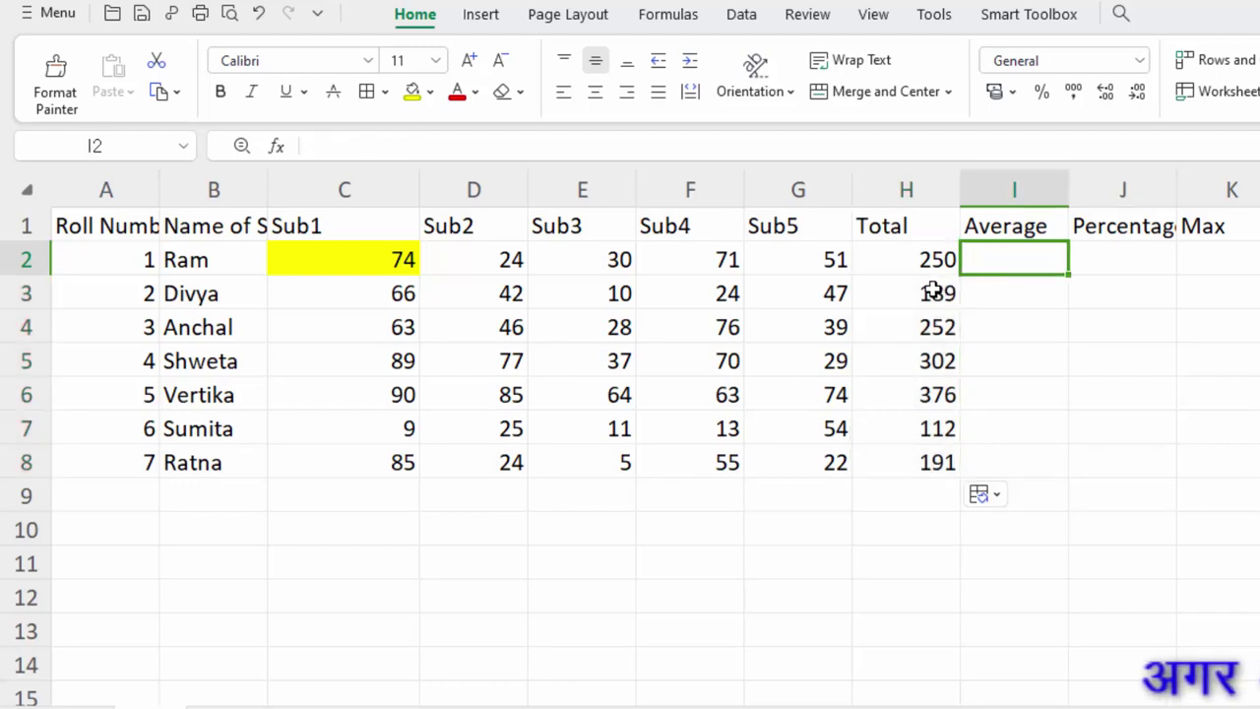
{"action": "type", "text": "Aver"}
{"action": "key", "text": "BackSpace"}
{"action": "key", "text": "BackSpace"}
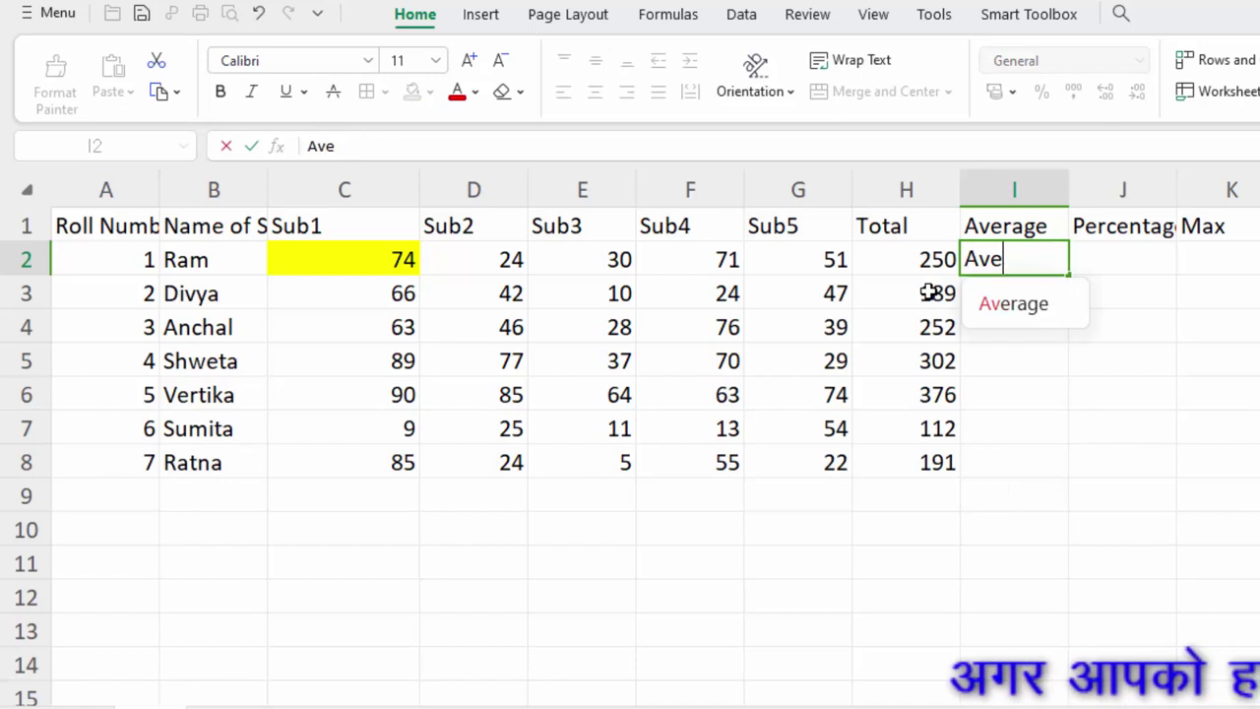
{"action": "key", "text": "BackSpace"}
{"action": "key", "text": "BackSpace"}
{"action": "key", "text": "BackSpace"}
{"action": "type", "text": "="}
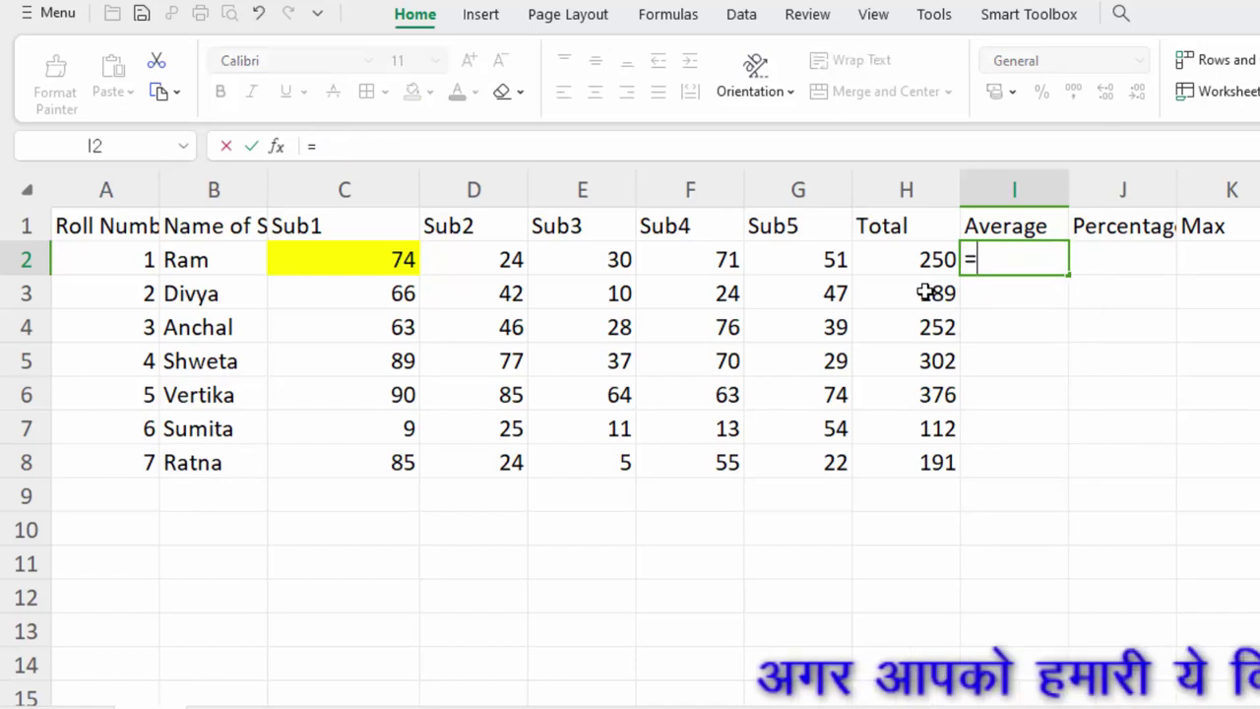
{"action": "type", "text": "aver"}
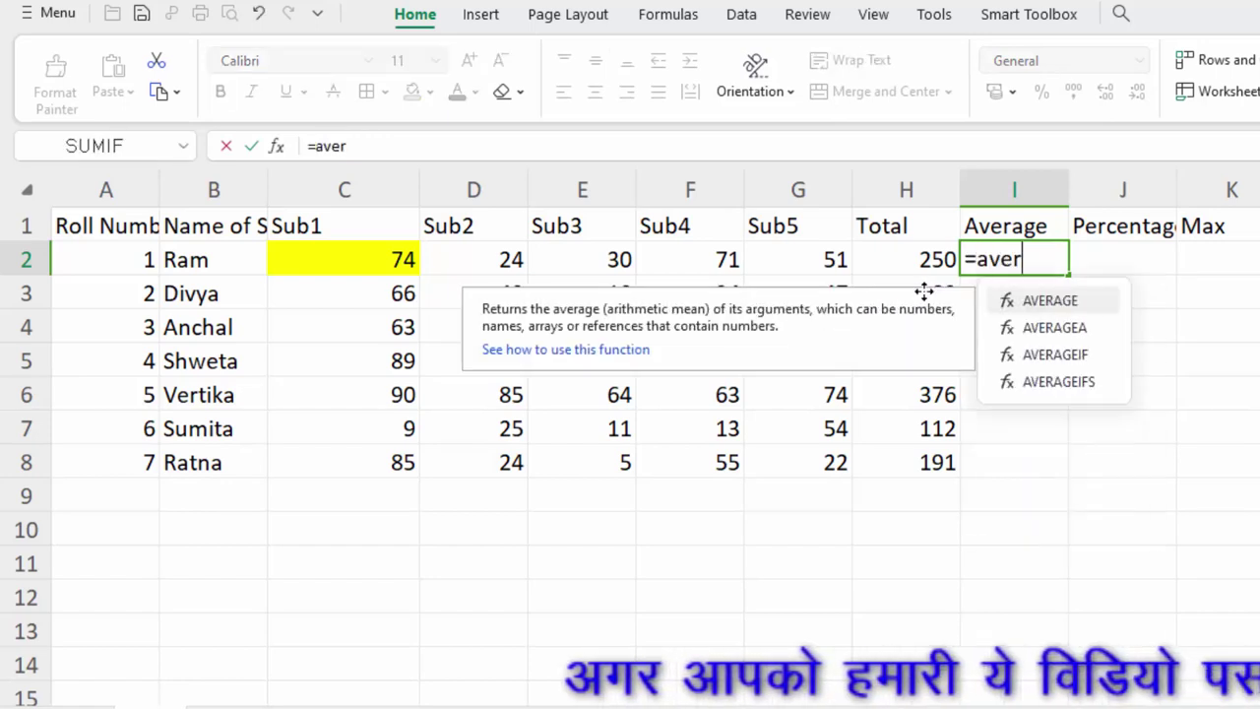
{"action": "type", "text": "ag"}
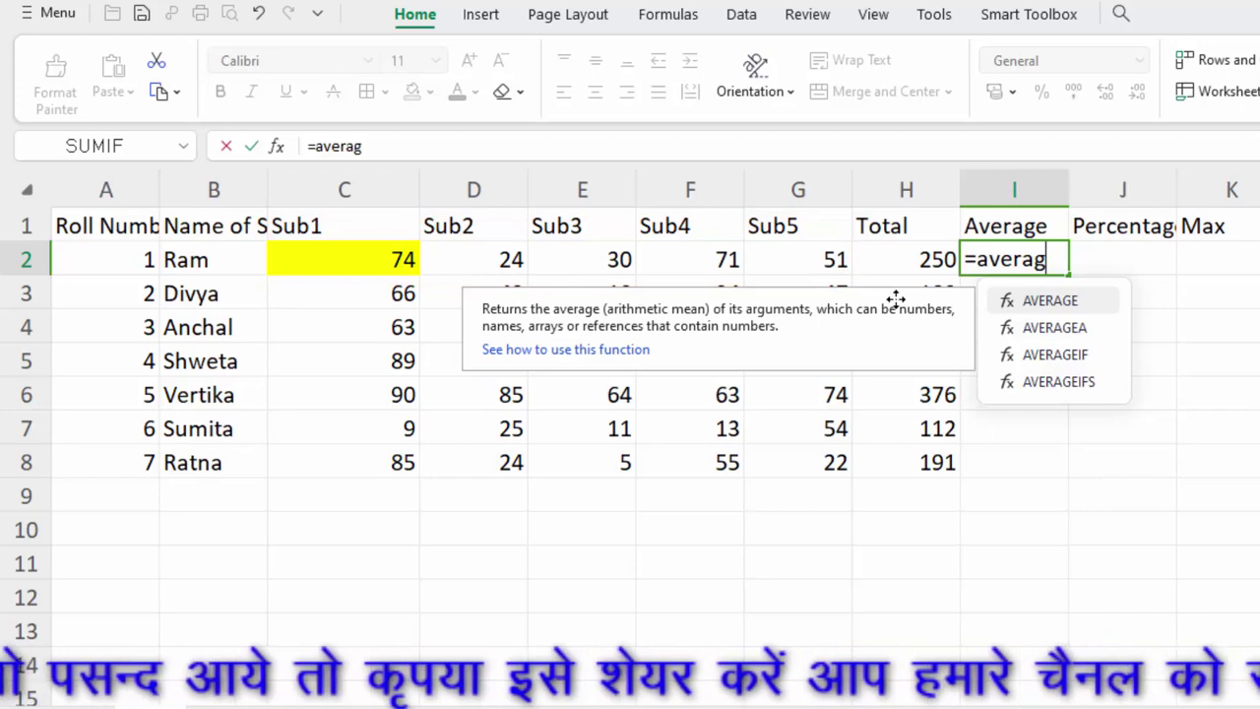
{"action": "key", "text": "BackSpace"}
{"action": "key", "text": "BackSpace"}
{"action": "key", "text": "BackSpace"}
{"action": "key", "text": "BackSpace"}
{"action": "key", "text": "BackSpace"}
{"action": "key", "text": "BackSpace"}
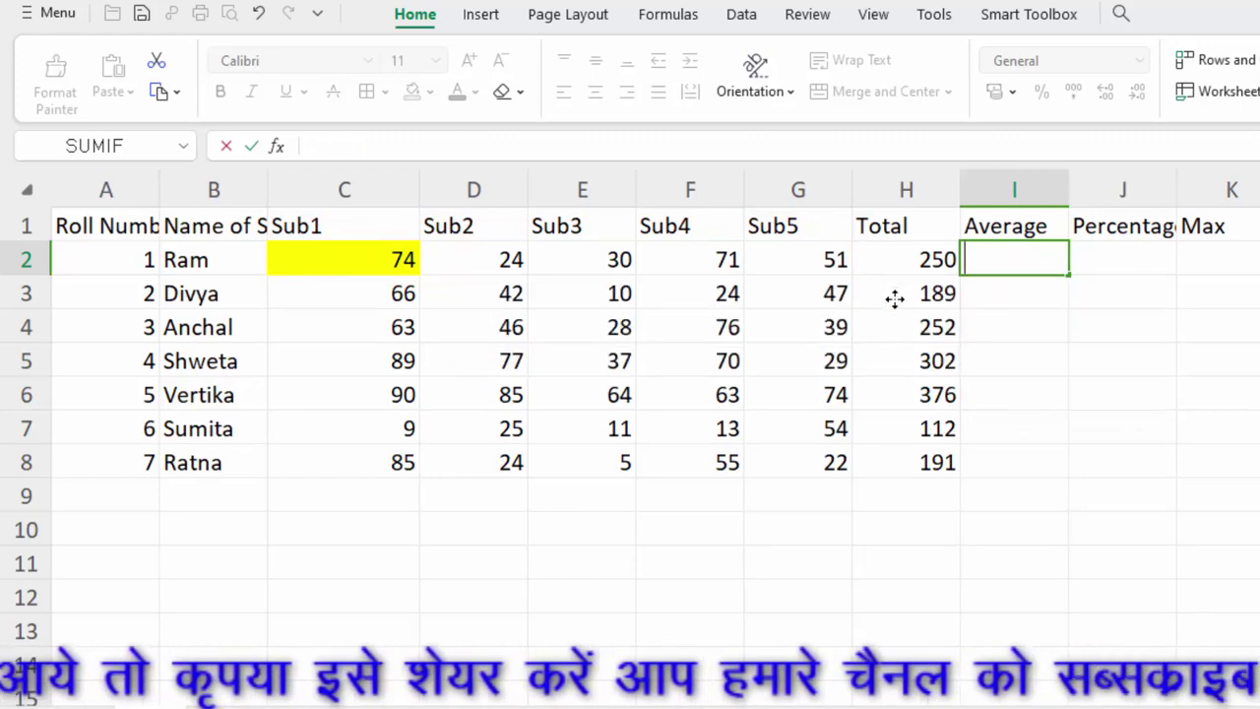
Clear the existing totals from H2:H8.
{"action": "left_click_drag", "start_coordinate": [913, 266], "coordinate": [896, 425]}
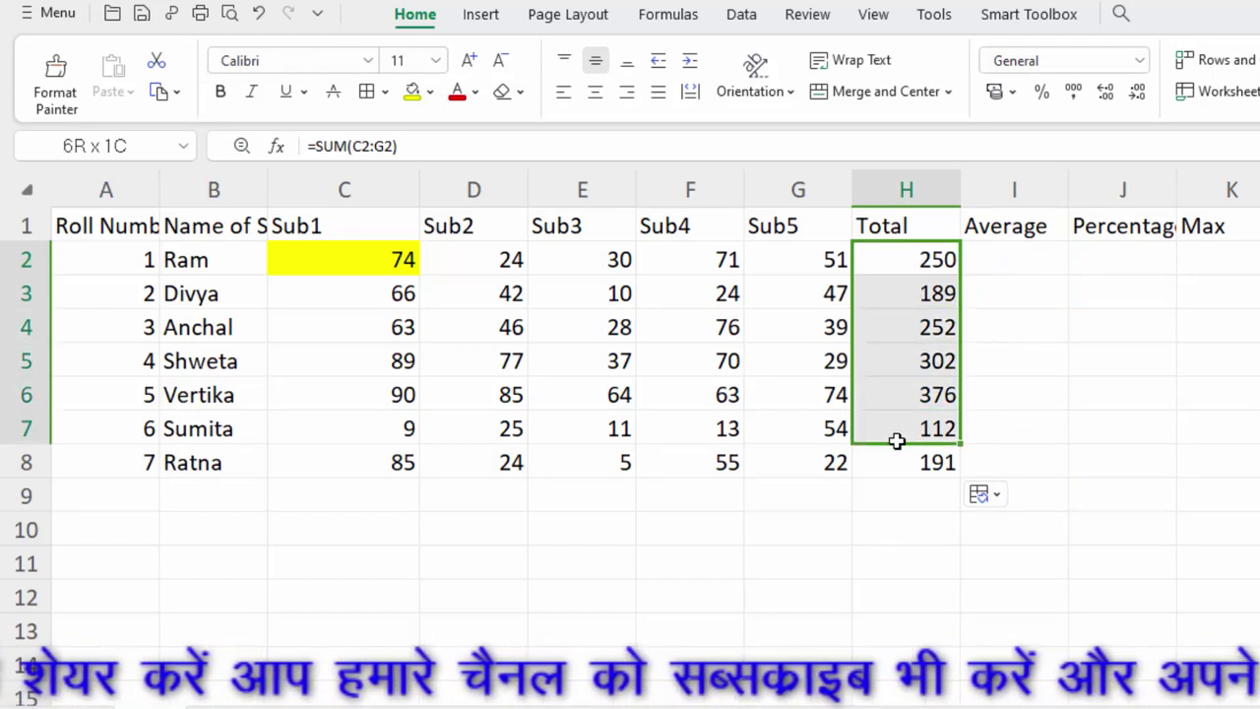
{"action": "left_click_drag", "start_coordinate": [896, 425], "coordinate": [919, 467]}
{"action": "key", "text": "Delete"}
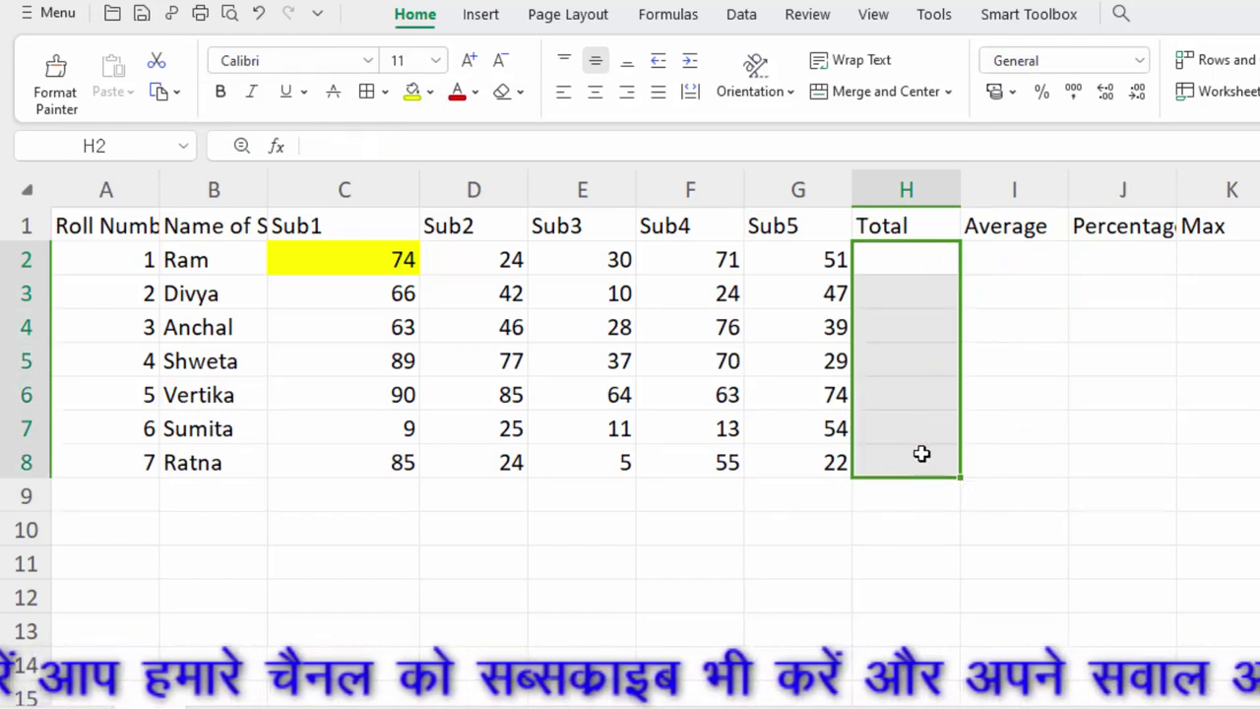
Build an addition formula =C2+D2+E2+F2 in H2, switch the last reference to G2, then erase it.
{"action": "left_click", "coordinate": [922, 262]}
{"action": "type", "text": "="}
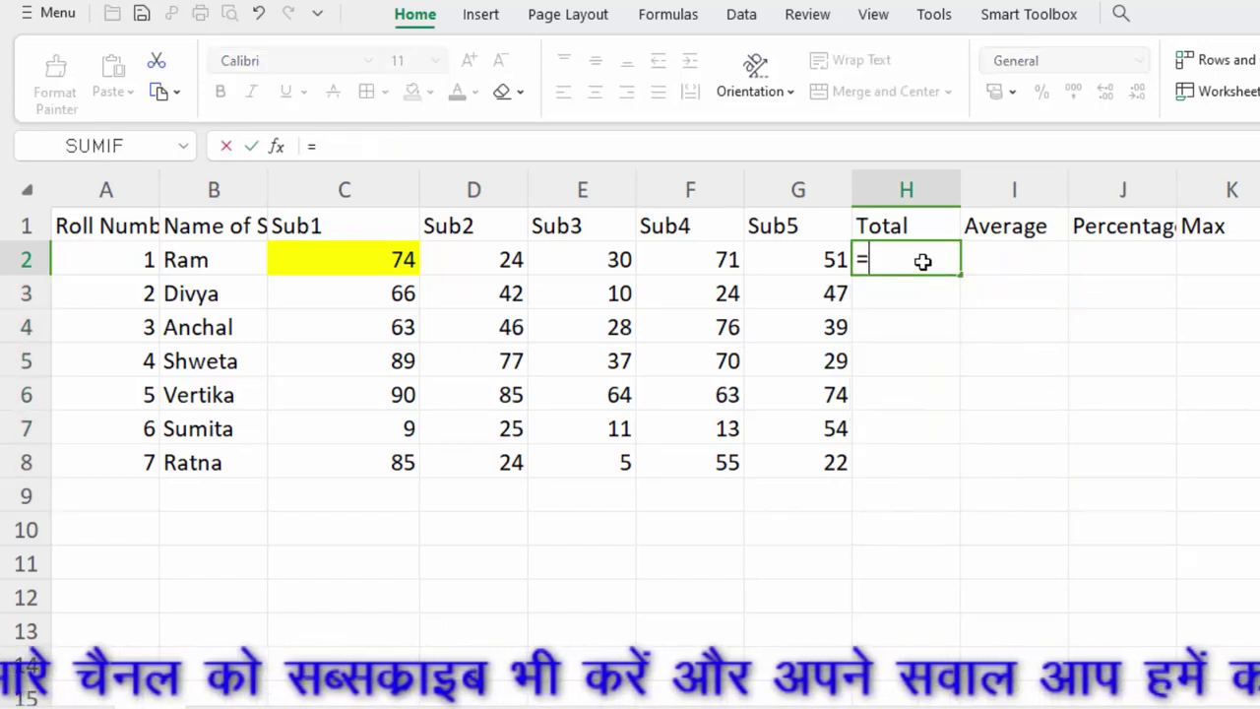
{"action": "left_click", "coordinate": [324, 249]}
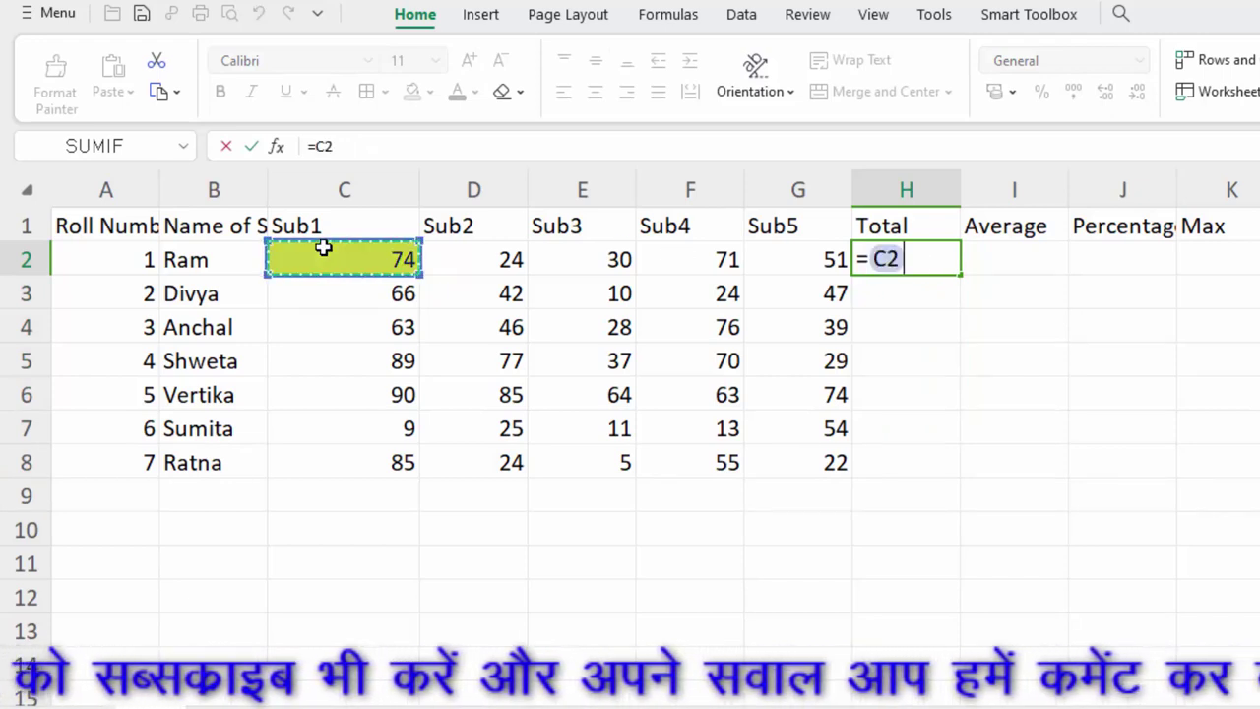
{"action": "type", "text": "+"}
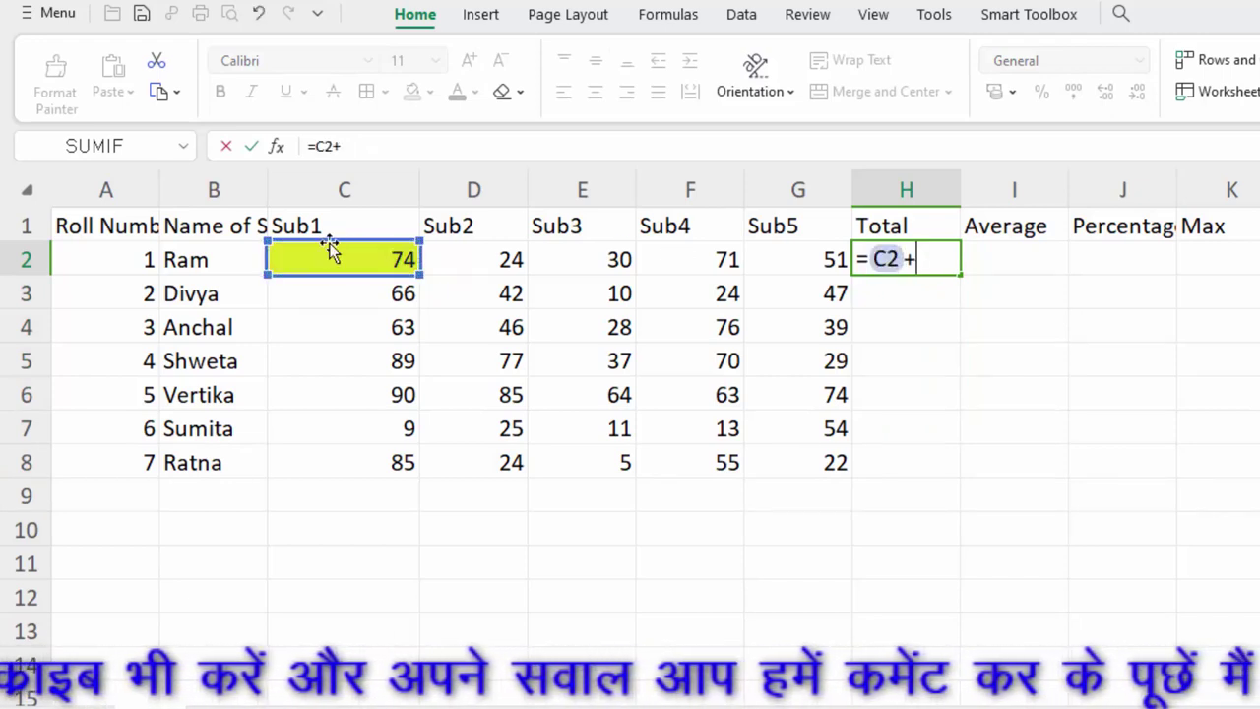
{"action": "left_click", "coordinate": [513, 266]}
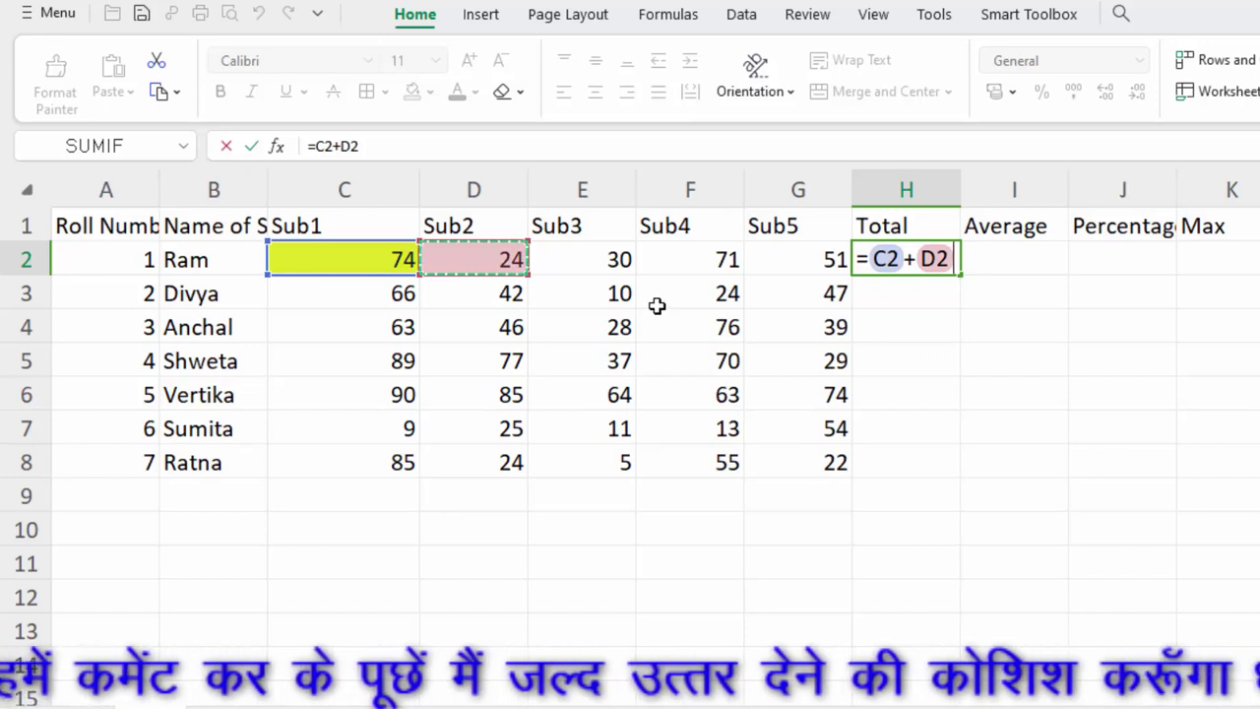
{"action": "type", "text": "+"}
{"action": "left_click", "coordinate": [617, 268]}
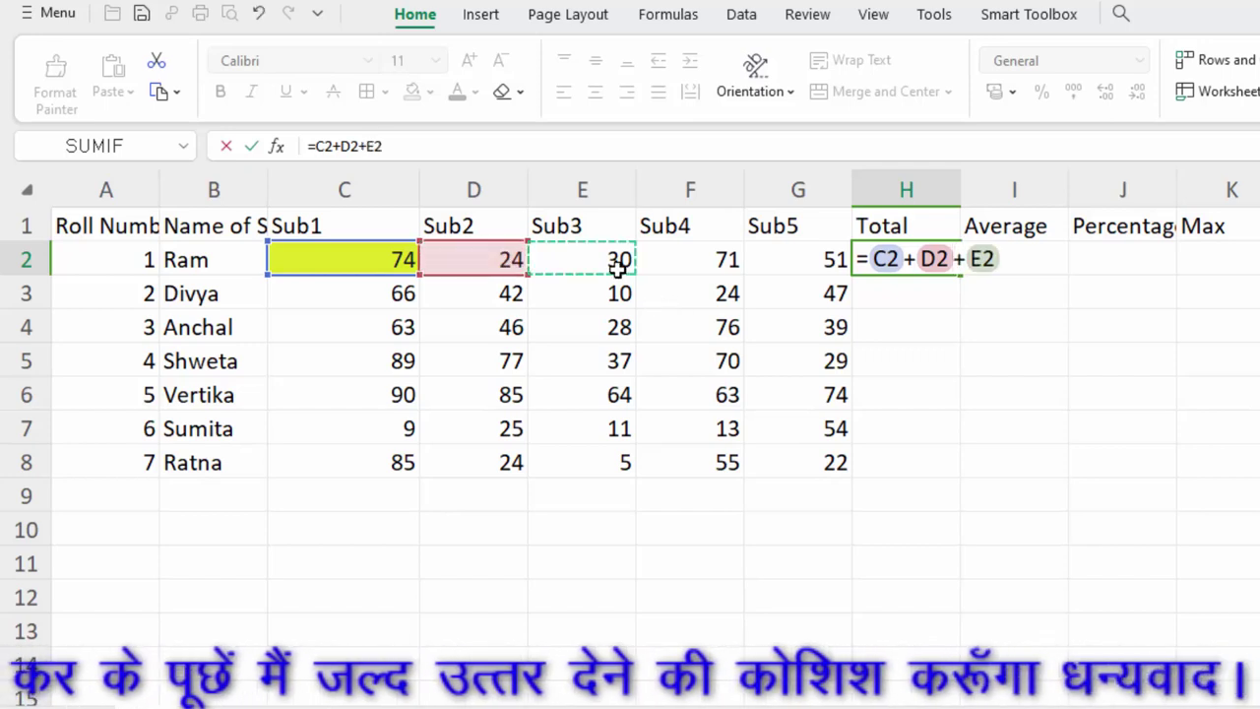
{"action": "type", "text": "+"}
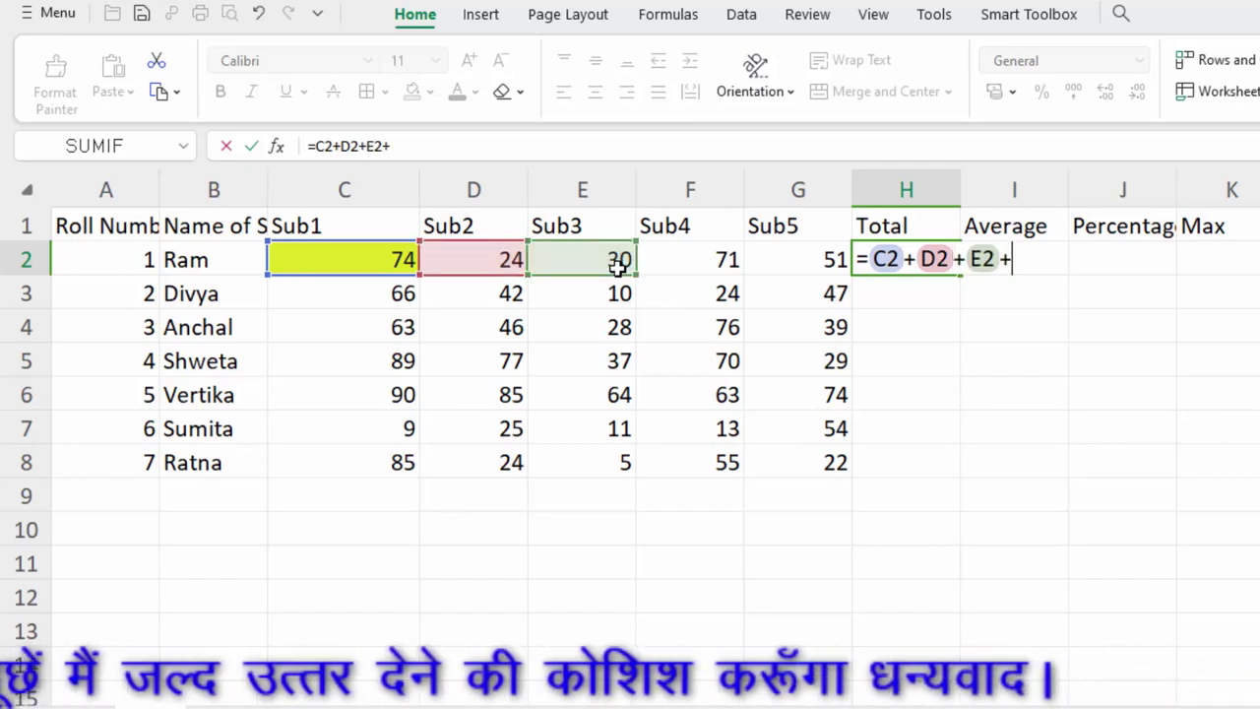
{"action": "left_click", "coordinate": [695, 257]}
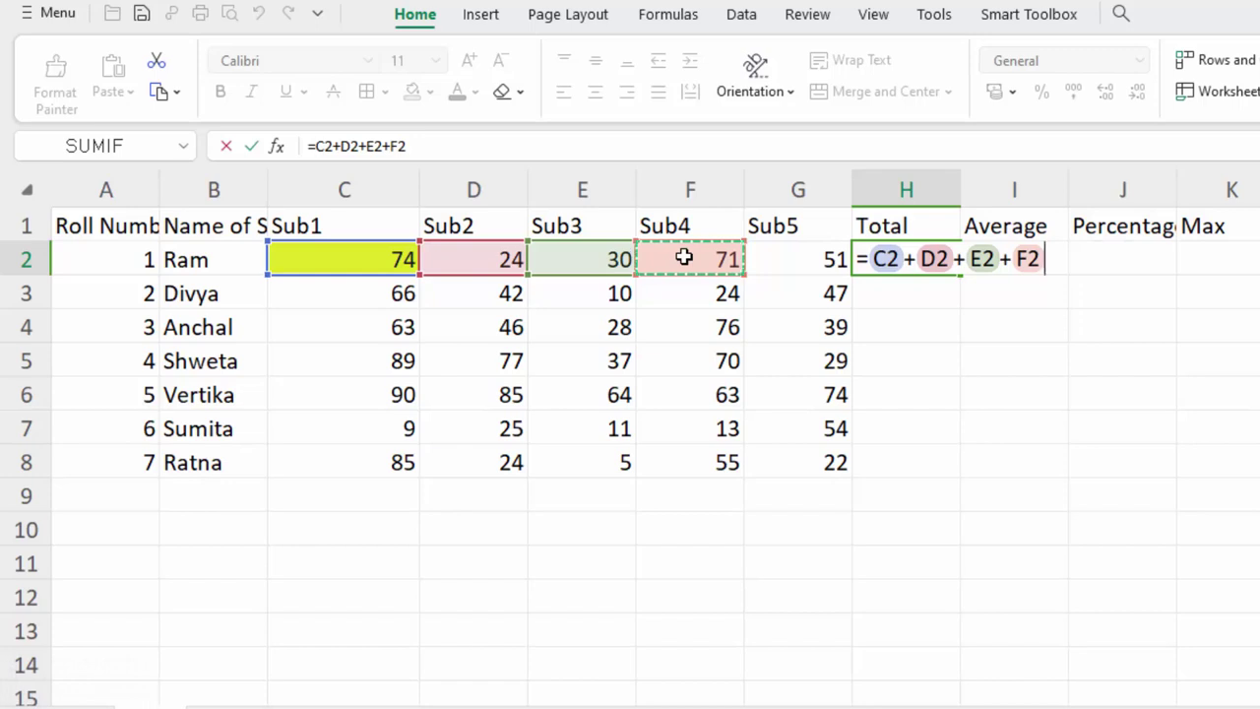
{"action": "left_click", "coordinate": [799, 248]}
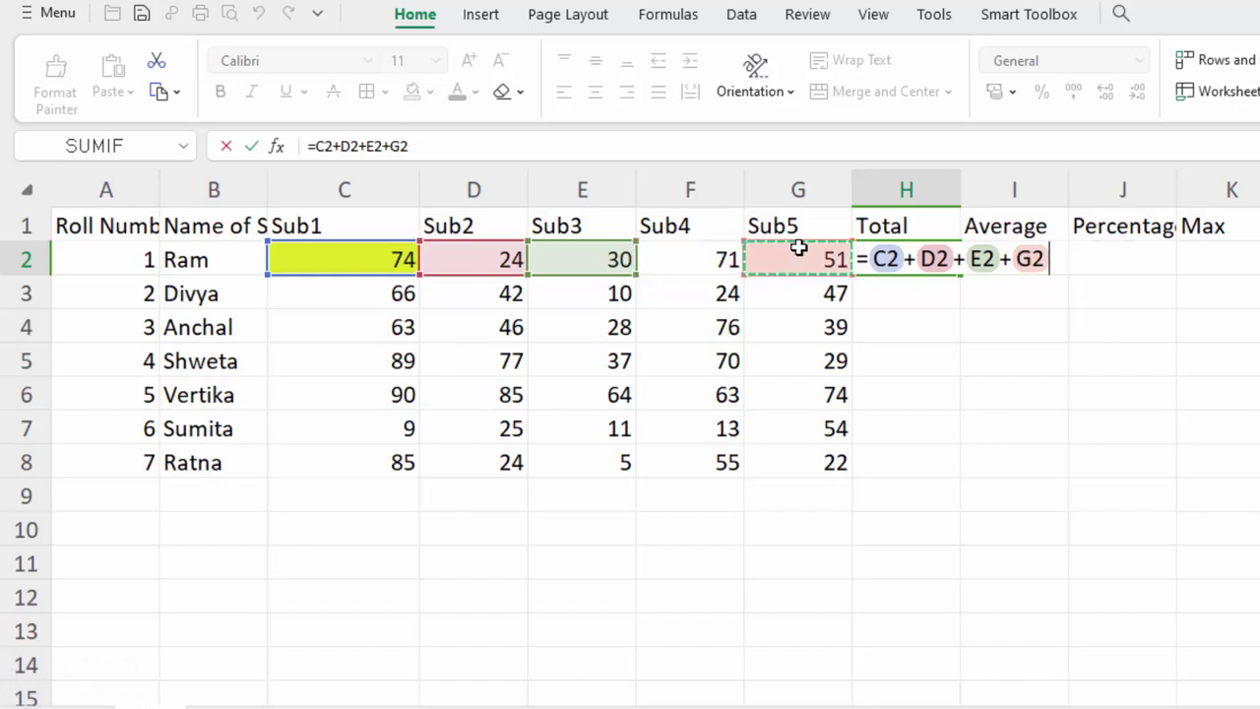
{"action": "key", "text": "BackSpace"}
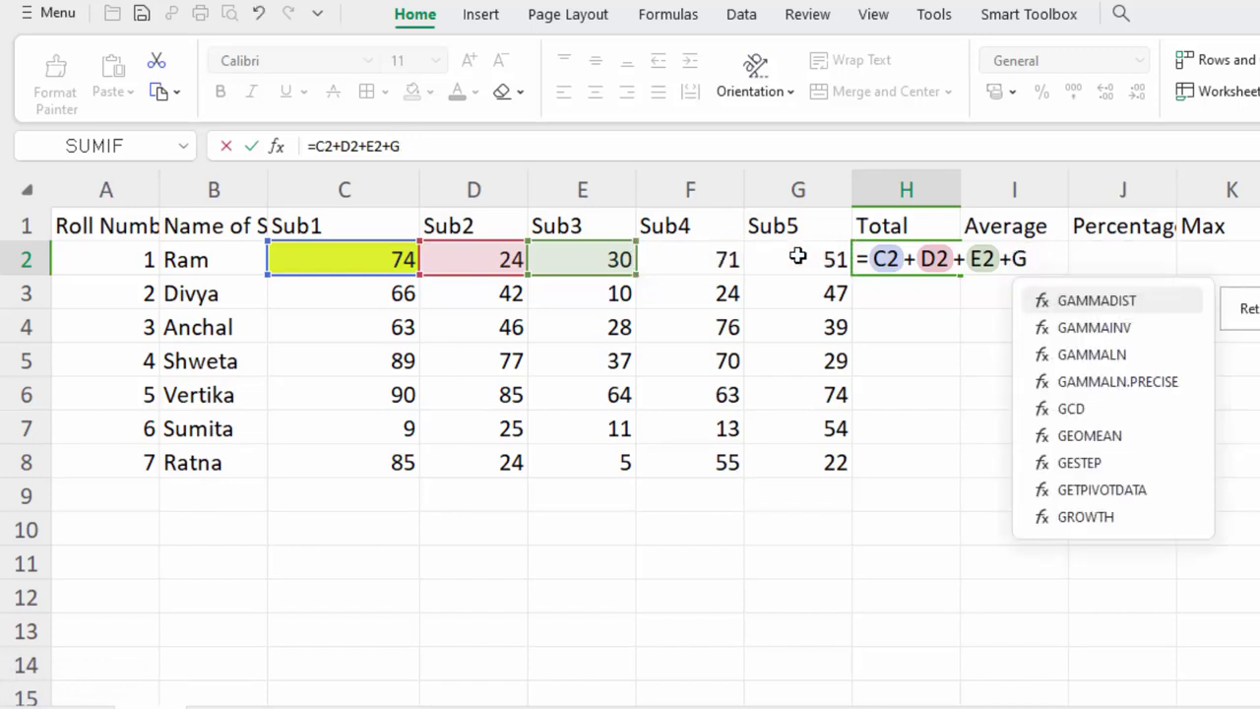
{"action": "key", "text": "BackSpace"}
{"action": "key", "text": "BackSpace"}
{"action": "key", "text": "BackSpace"}
{"action": "key", "text": "BackSpace"}
{"action": "key", "text": "BackSpace"}
{"action": "key", "text": "BackSpace"}
Enter =SUM(C2:G2) in H2 and fill it down to H8.
{"action": "type", "text": "s"}
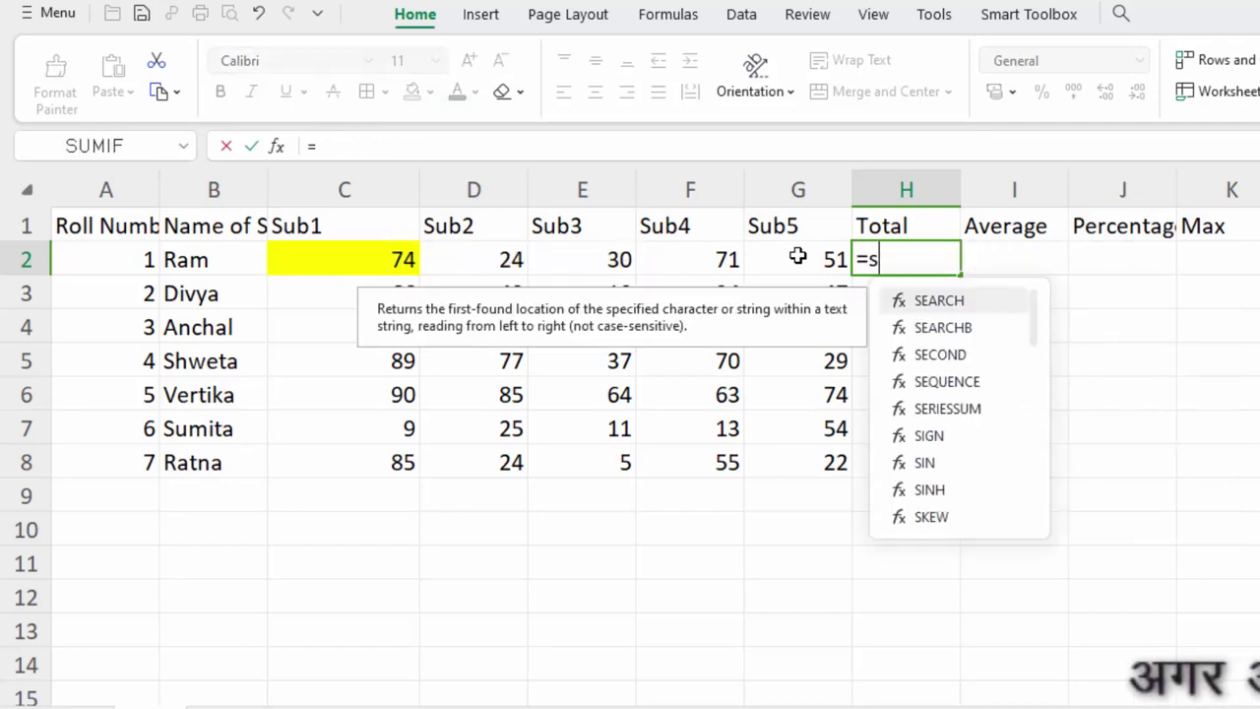
{"action": "type", "text": "um"}
{"action": "key", "text": "Tab"}
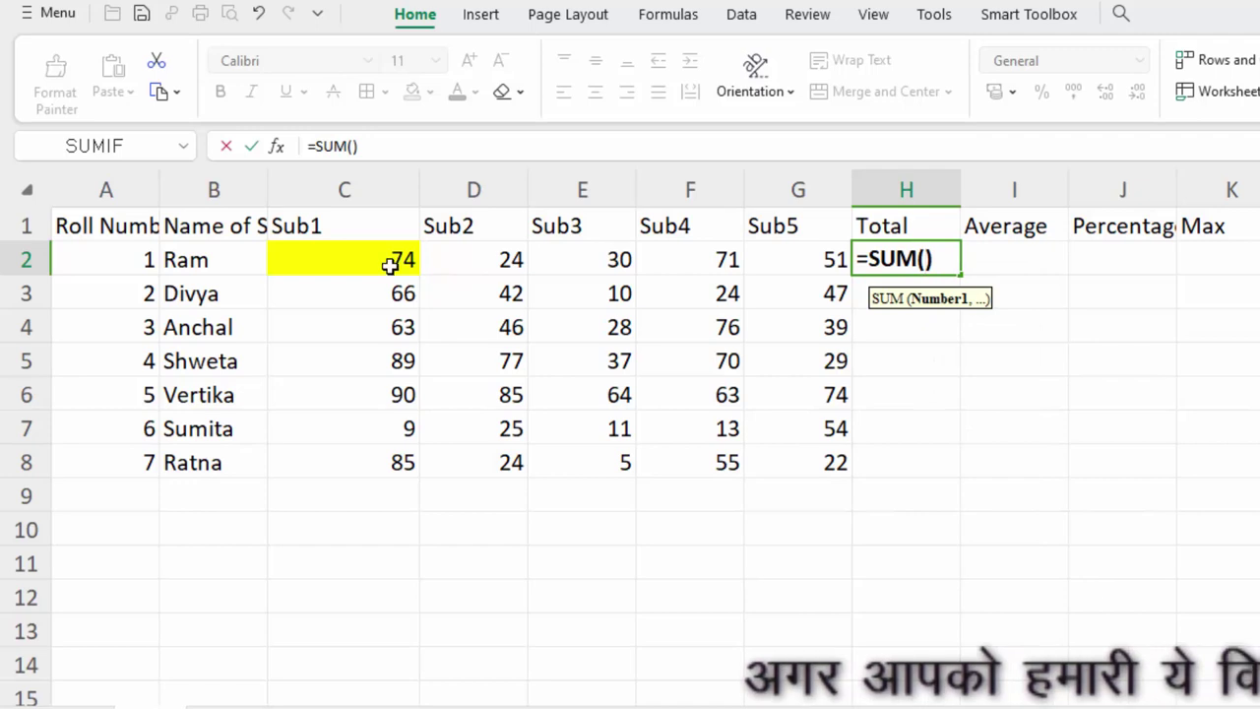
{"action": "left_click_drag", "start_coordinate": [391, 261], "coordinate": [762, 255]}
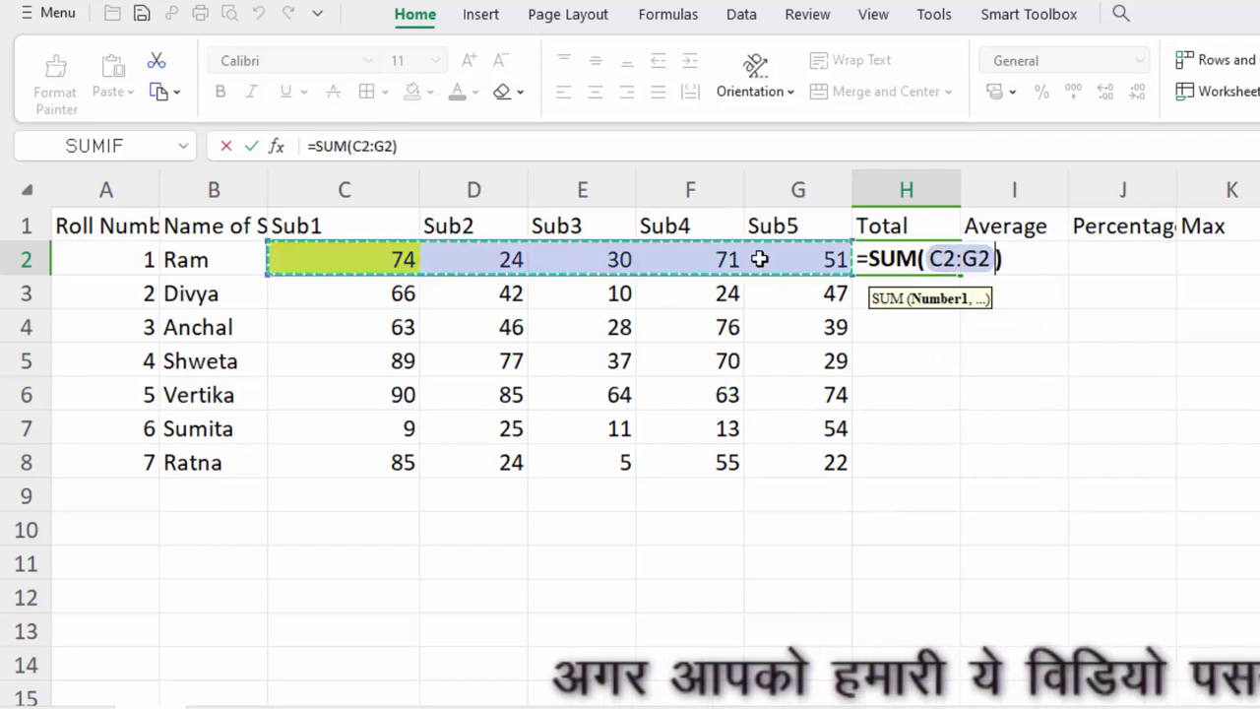
{"action": "key", "text": "Return"}
{"action": "left_click", "coordinate": [889, 265]}
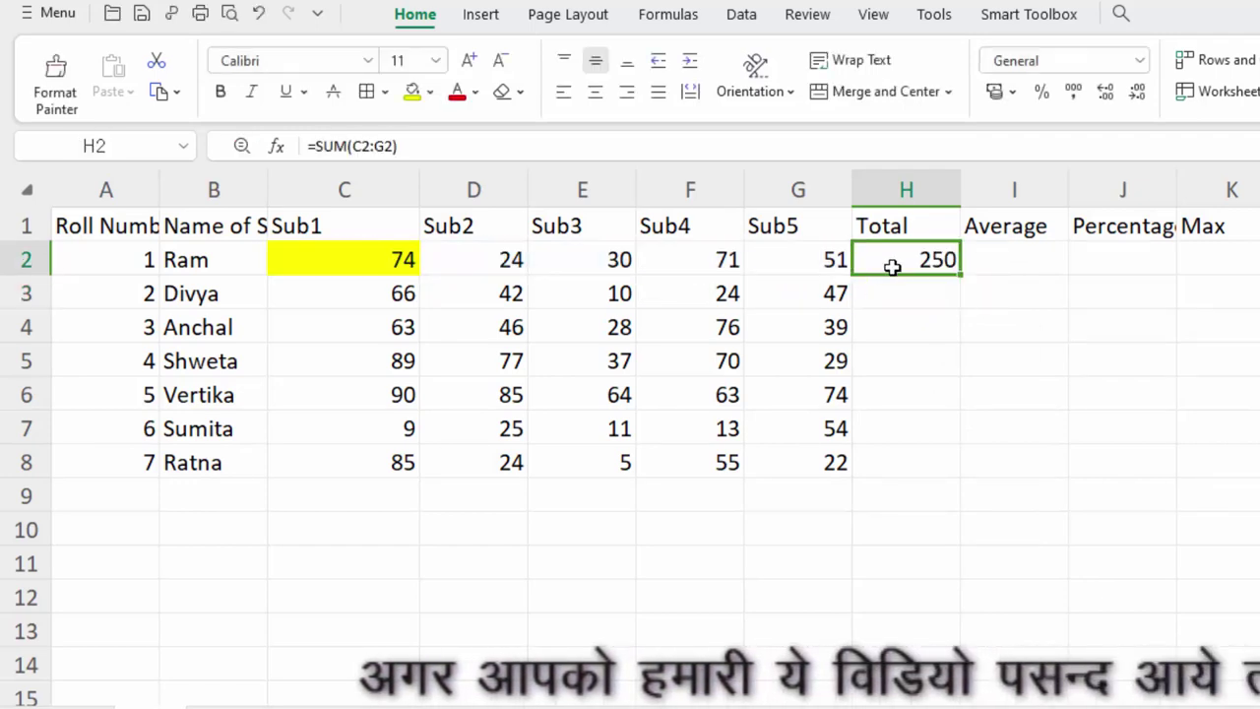
{"action": "double_click", "coordinate": [960, 276]}
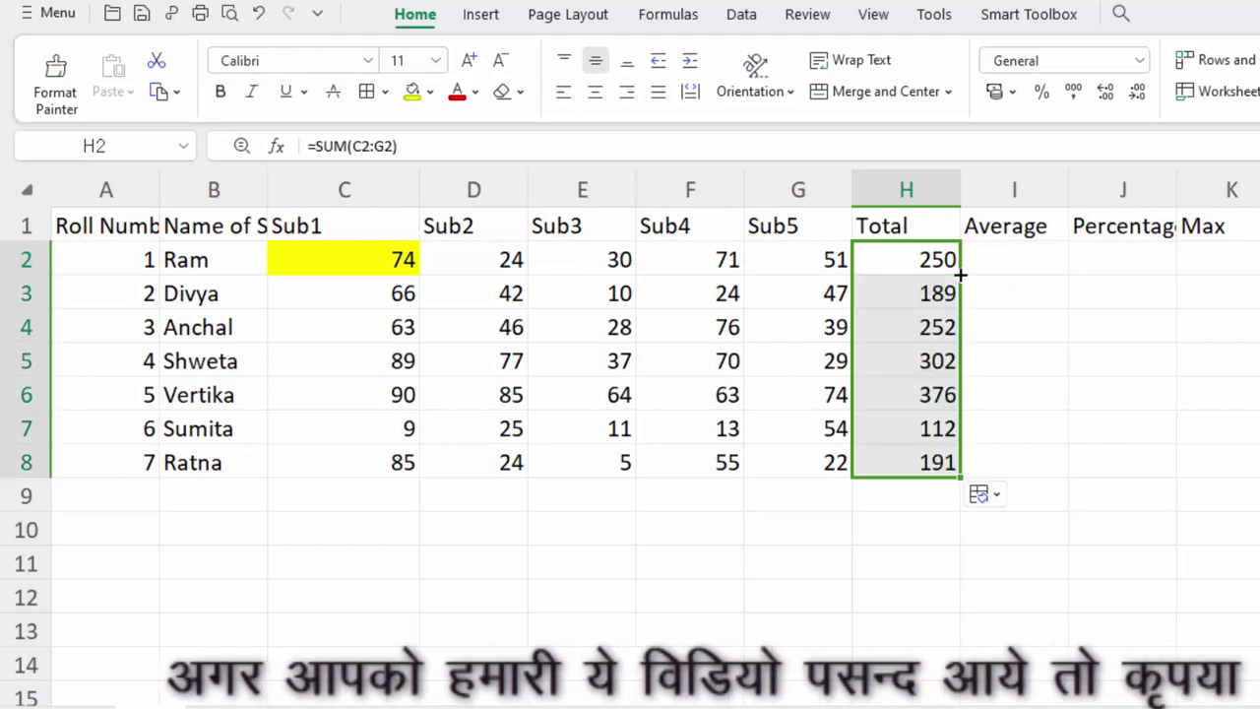
Enter =AVERAGE(C2:G2) in I2, fill it down to I8, and autofit the Percentage column.
{"action": "left_click", "coordinate": [1015, 259]}
{"action": "type", "text": "=ave"}
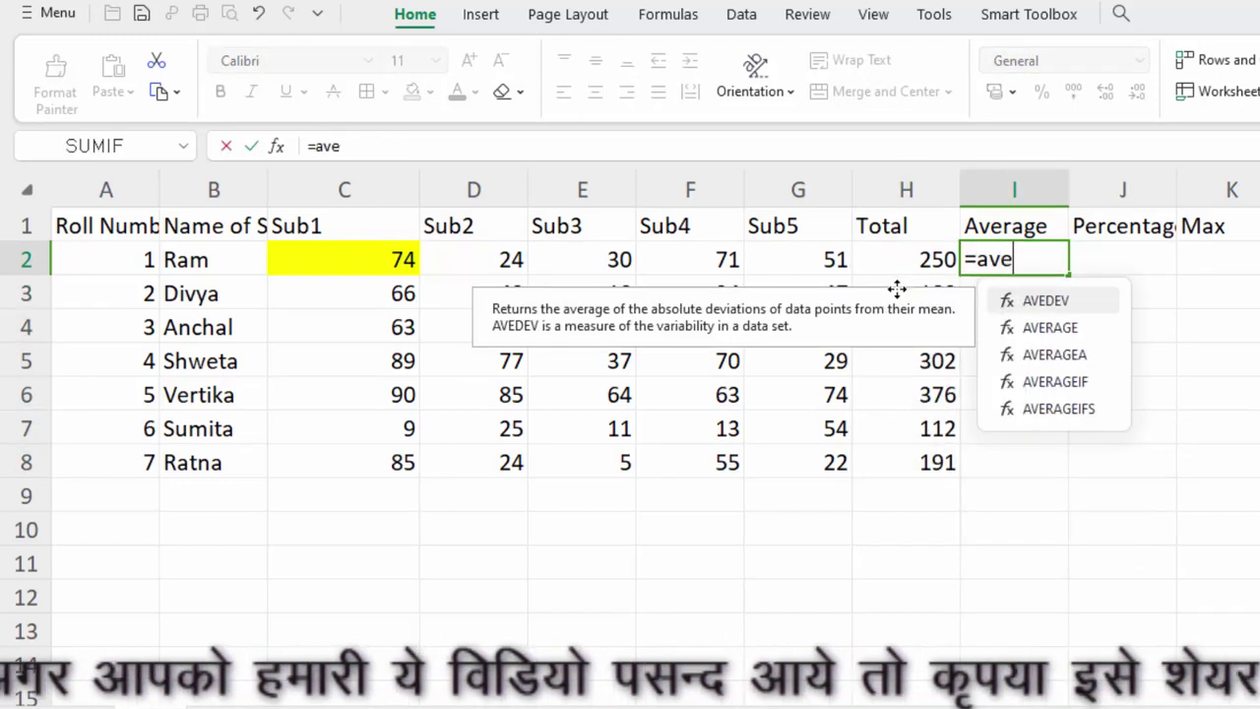
{"action": "type", "text": "rage"}
{"action": "key", "text": "Tab"}
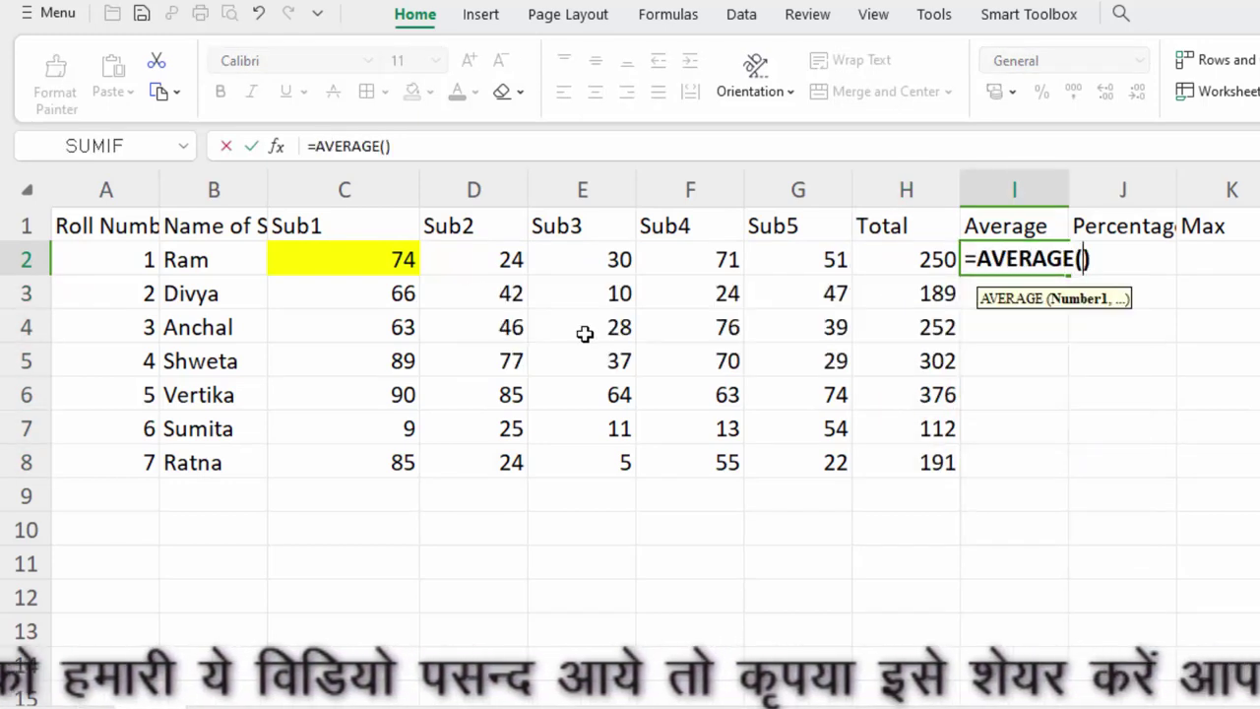
{"action": "left_click_drag", "start_coordinate": [390, 261], "coordinate": [799, 259]}
{"action": "key", "text": "Return"}
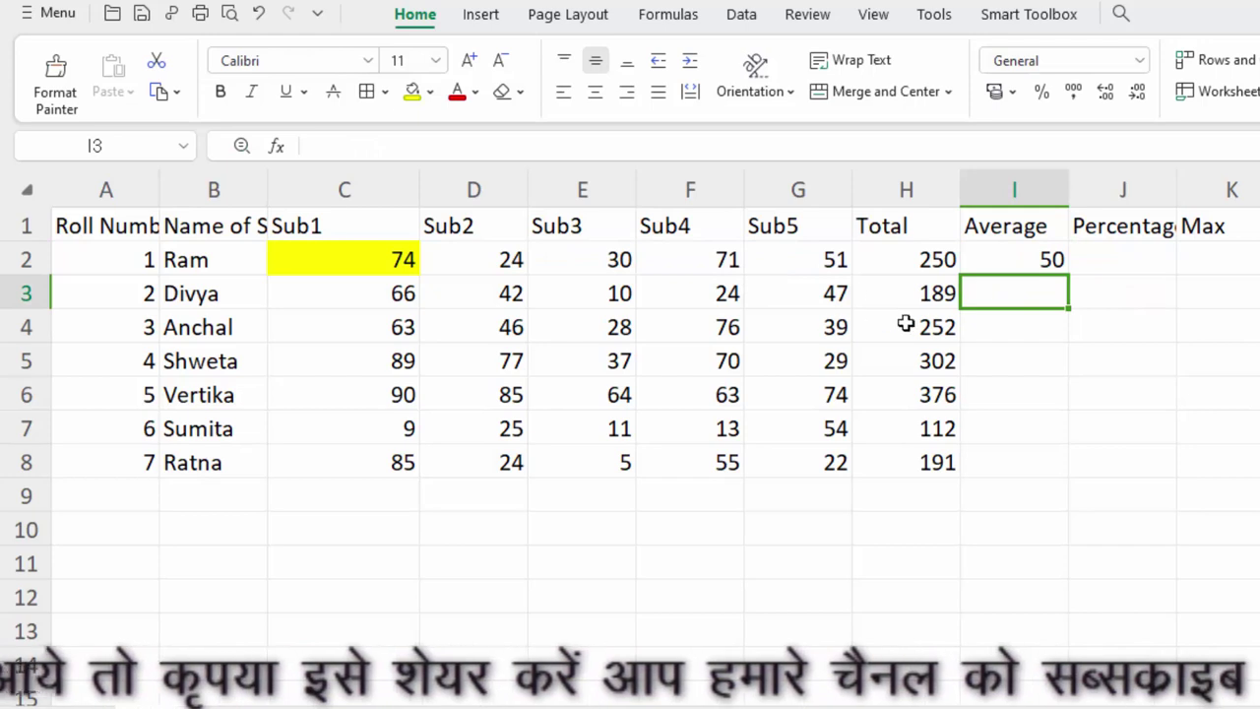
{"action": "left_click", "coordinate": [1028, 261]}
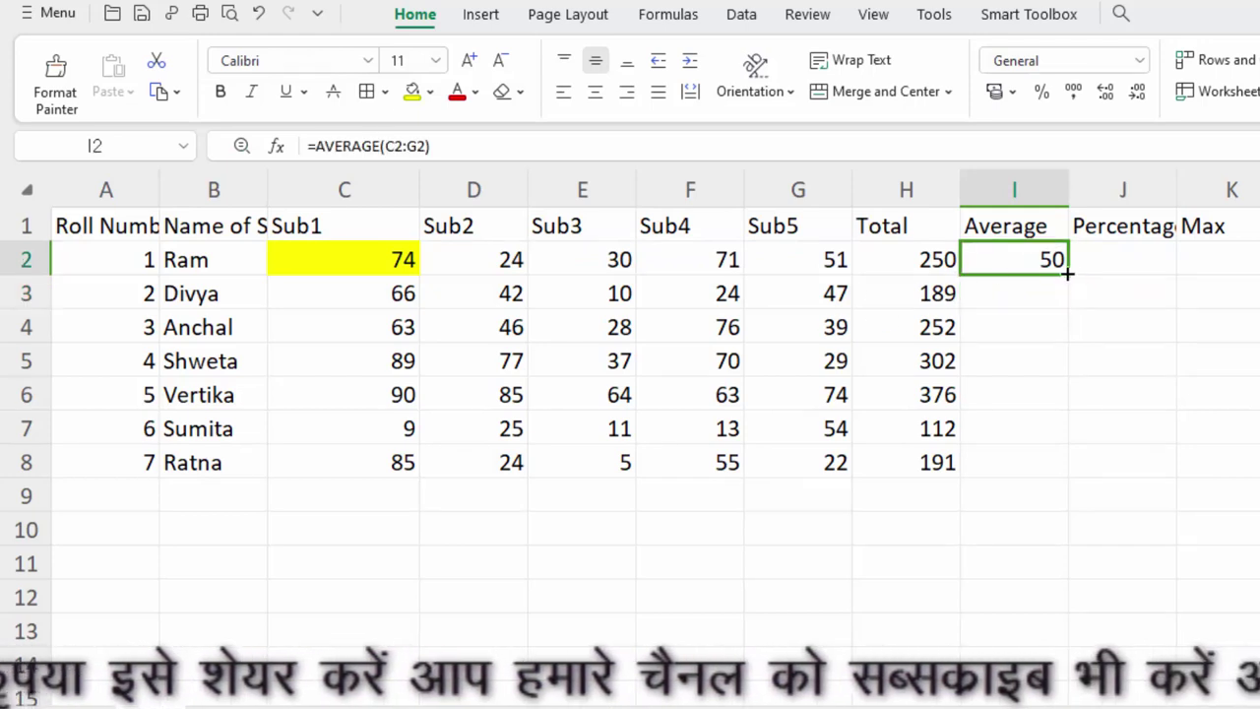
{"action": "double_click", "coordinate": [1067, 274]}
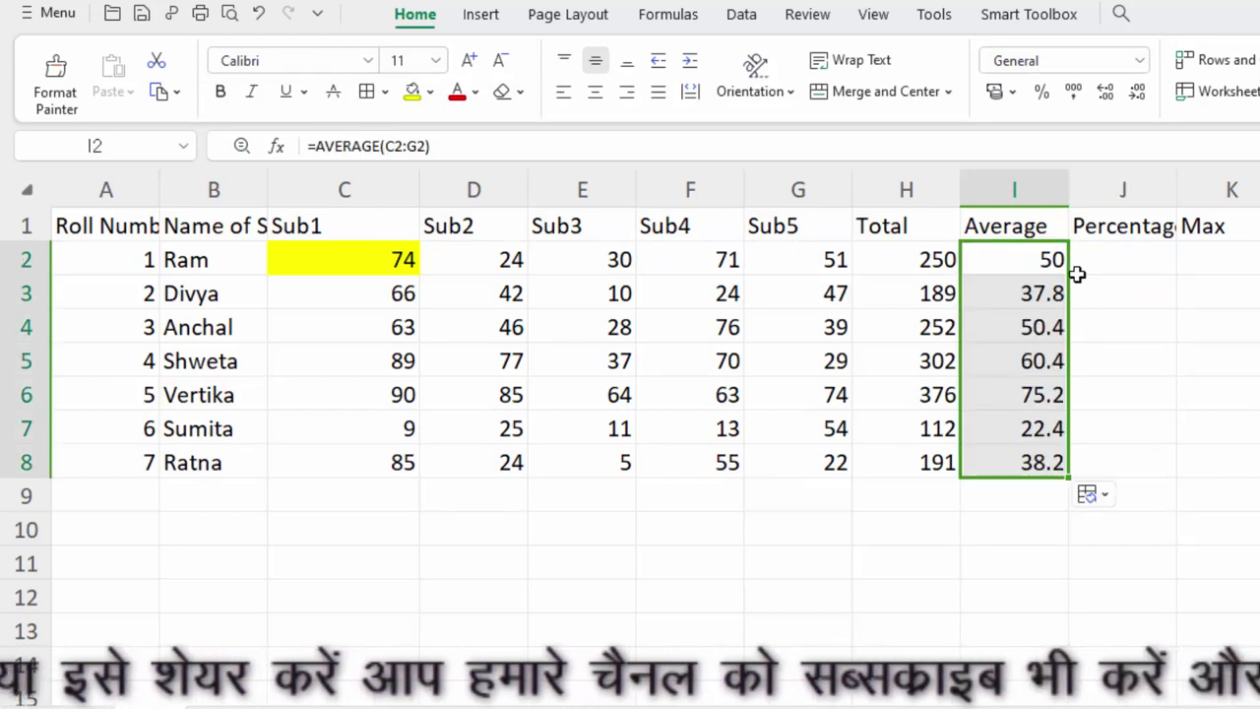
{"action": "double_click", "coordinate": [1177, 196]}
Fill J2:J8 with =H2*100/500, giving percentages from 50 to 38.2.
{"action": "left_click", "coordinate": [1155, 256]}
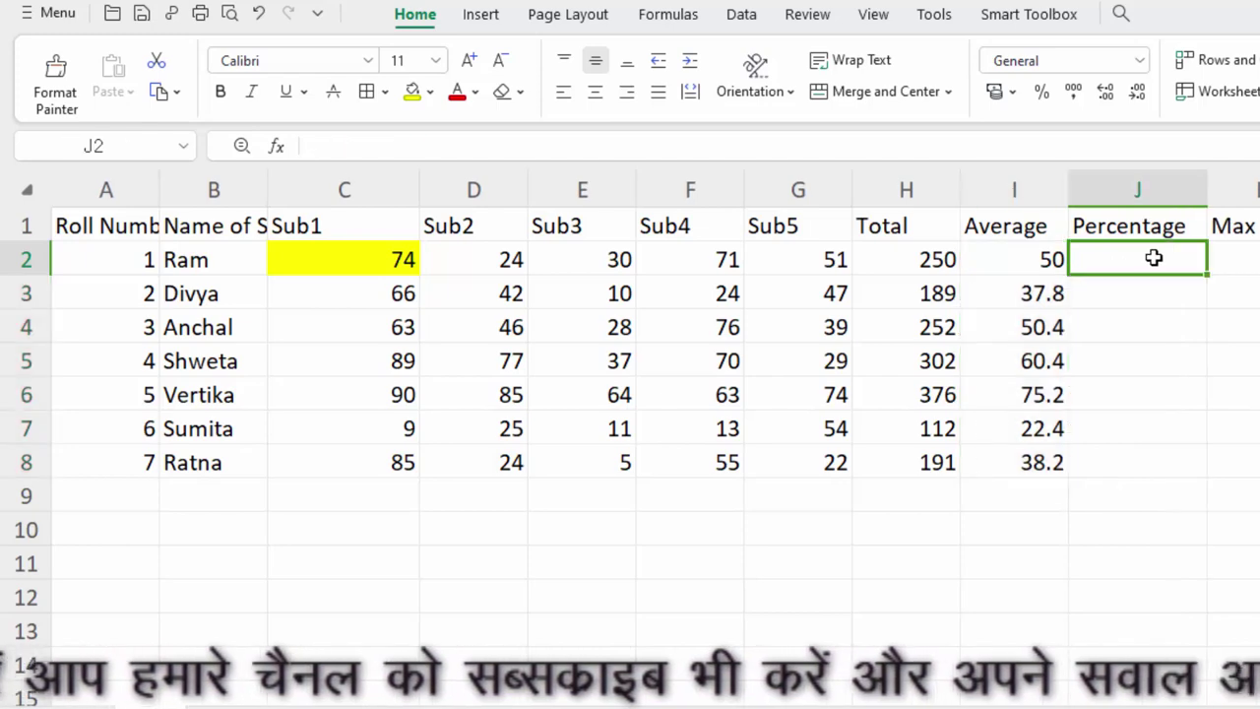
{"action": "type", "text": "="}
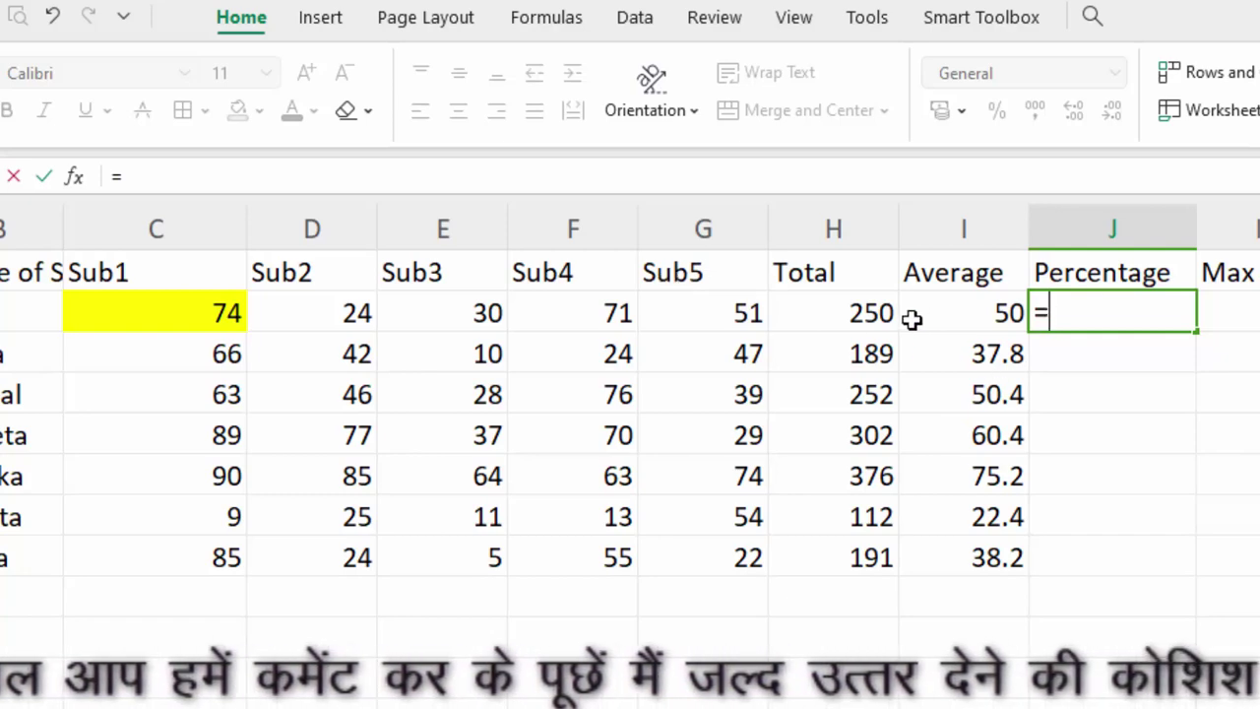
{"action": "left_click", "coordinate": [837, 312]}
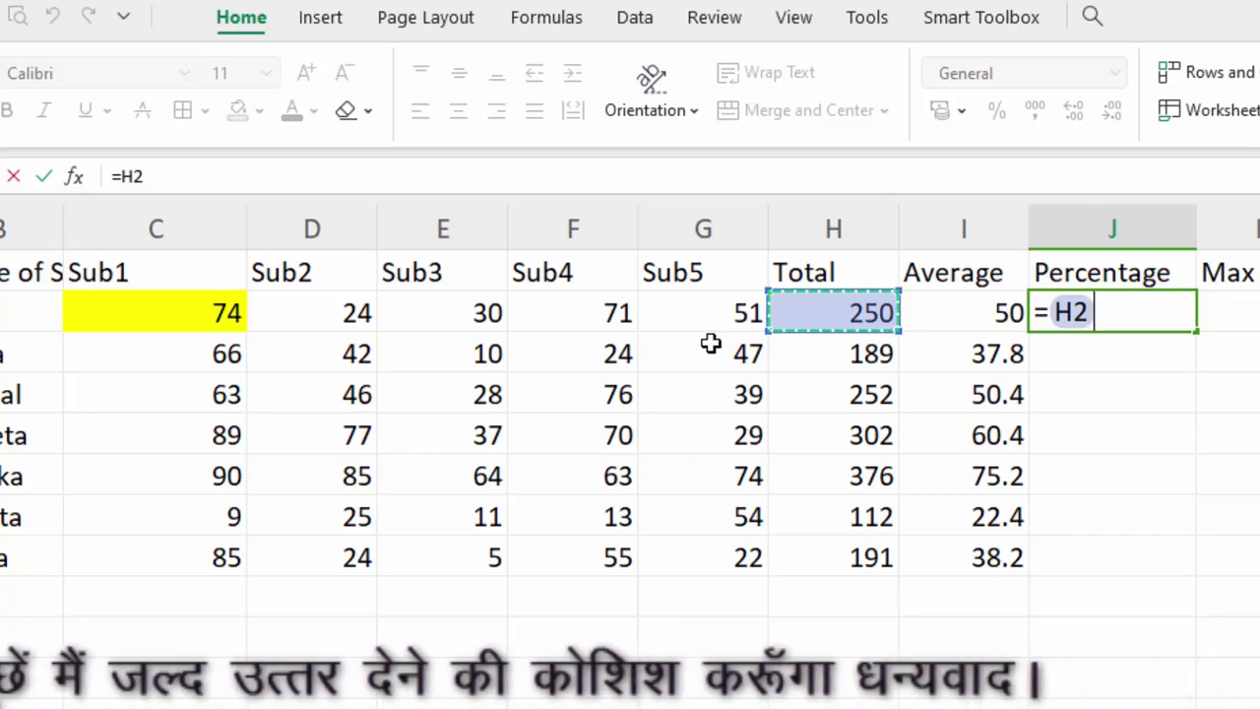
{"action": "type", "text": "*1"}
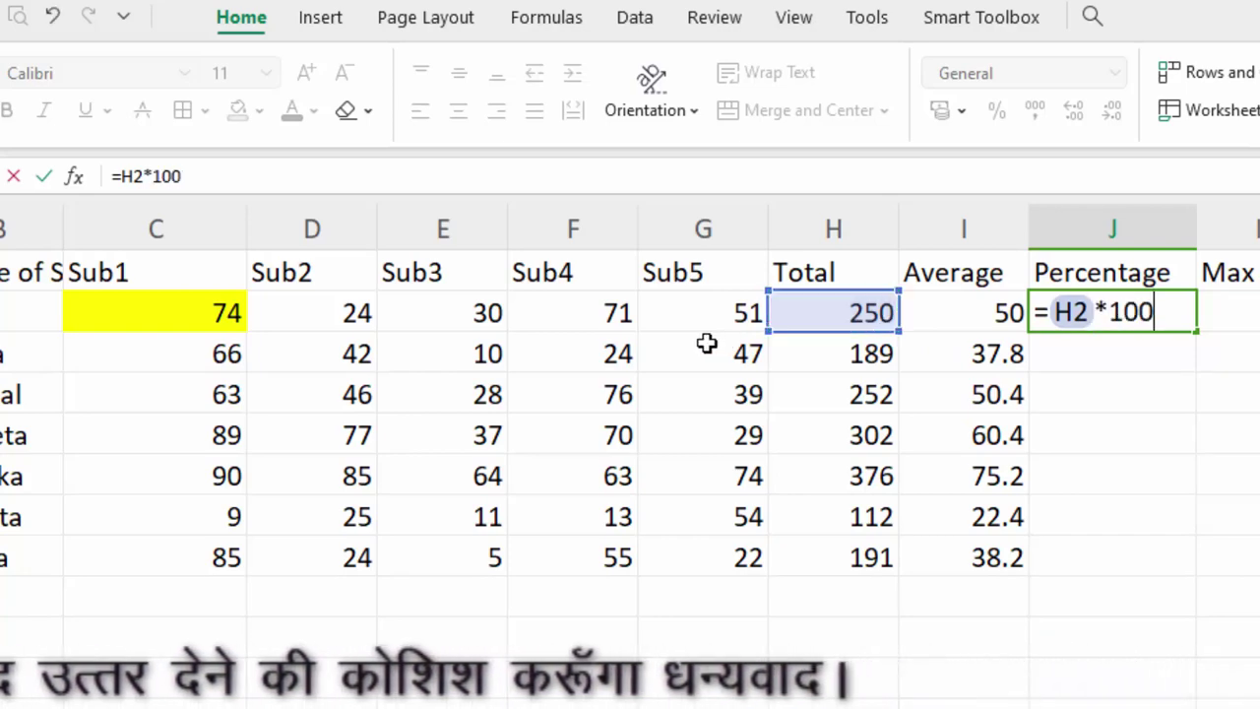
{"action": "type", "text": "00"}
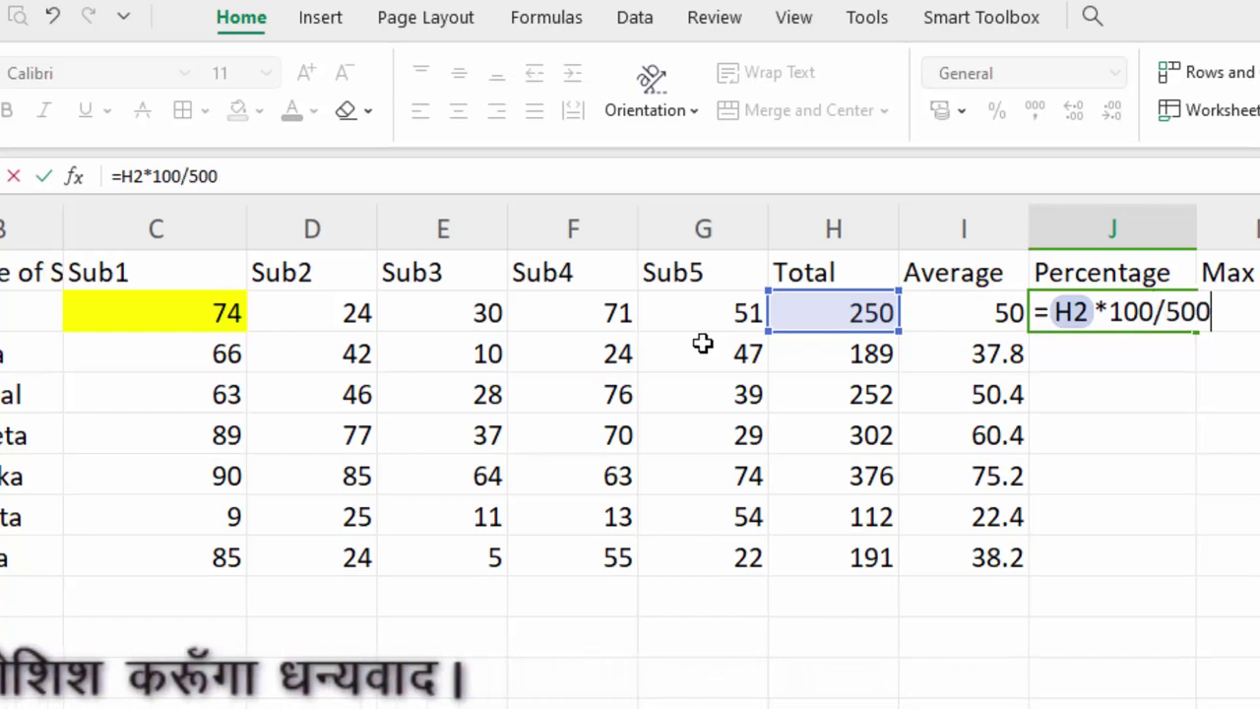
{"action": "key", "text": "Return"}
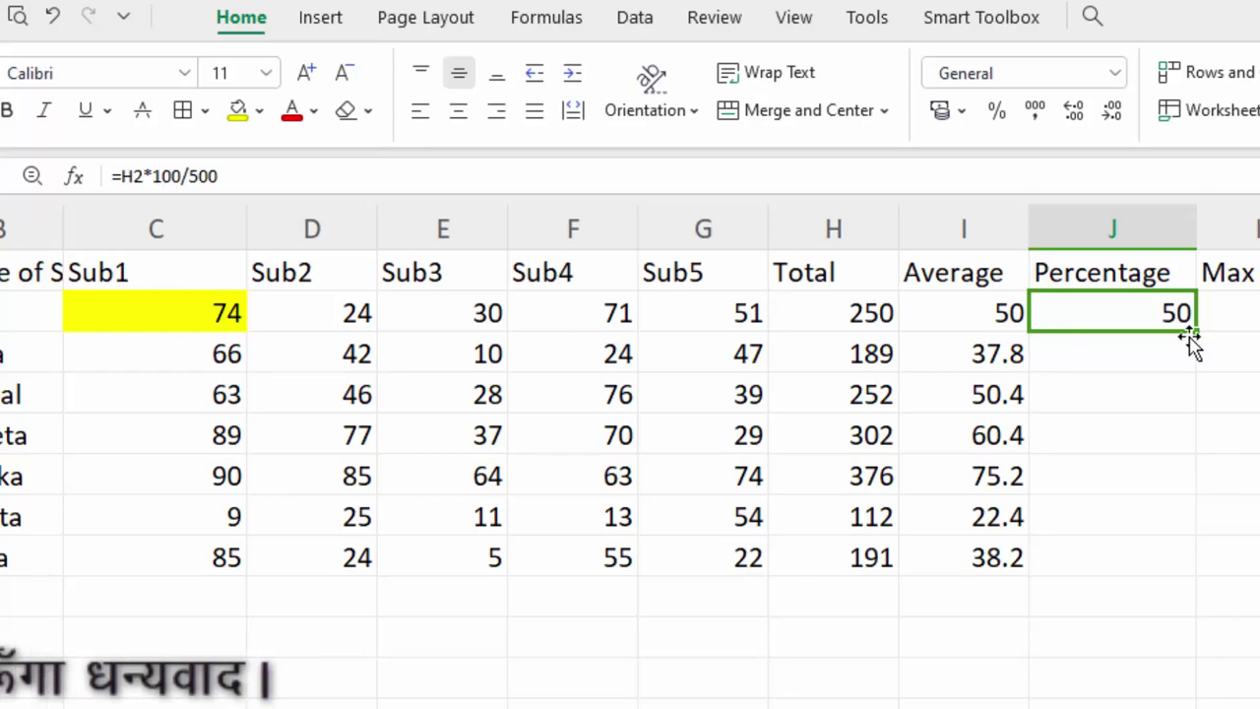
{"action": "double_click", "coordinate": [1196, 331]}
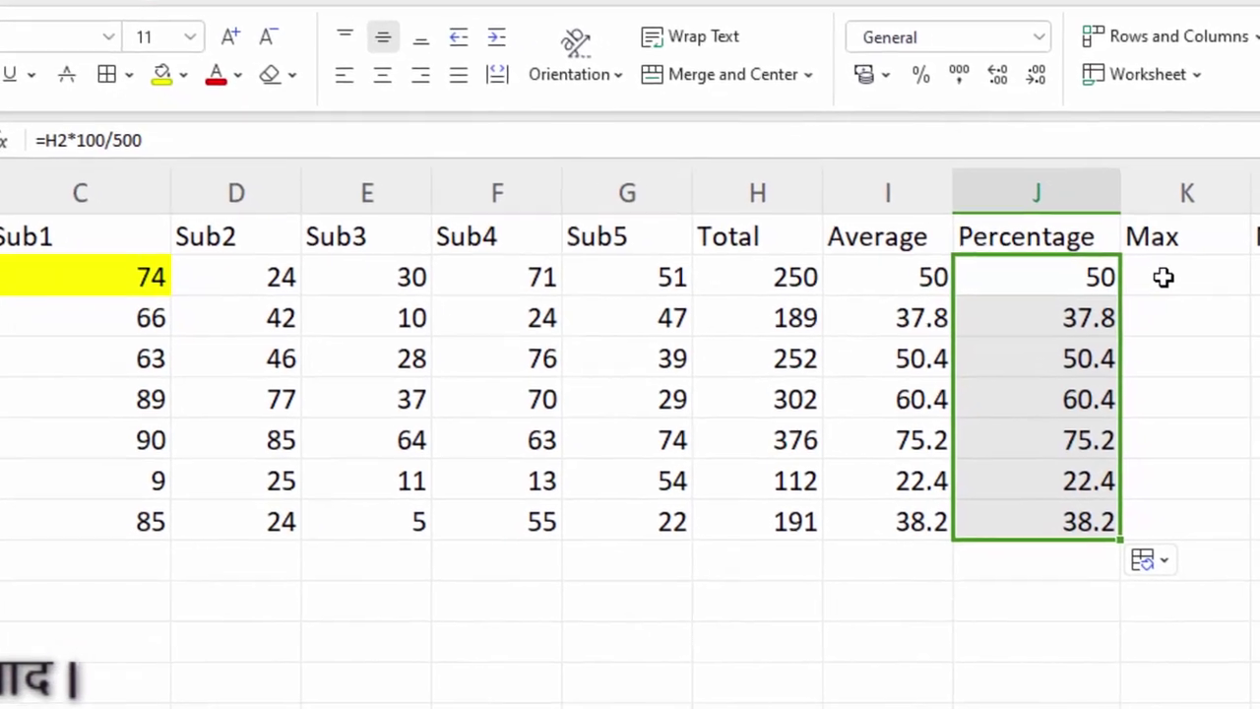
Enter =MAX(C2:G2) in K2 for Ram's highest mark, 74.
{"action": "left_click", "coordinate": [1181, 301]}
{"action": "type", "text": "=ma"}
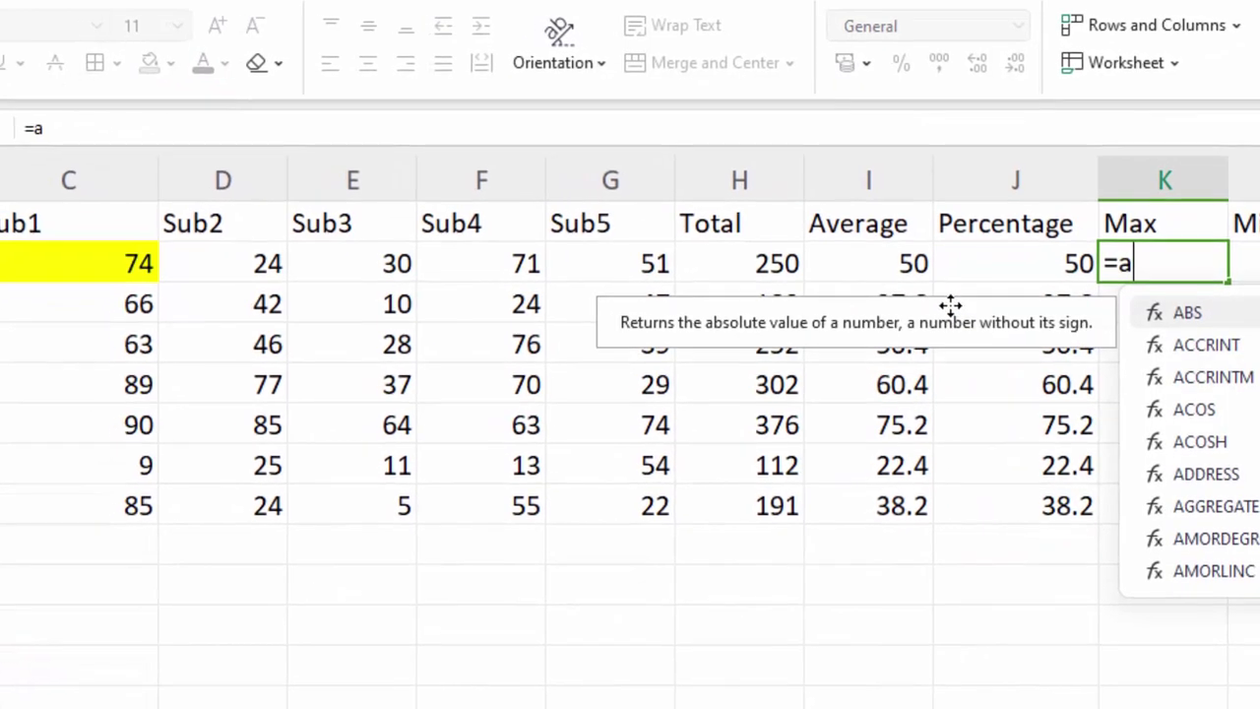
{"action": "key", "text": "BackSpace"}
{"action": "type", "text": "max"}
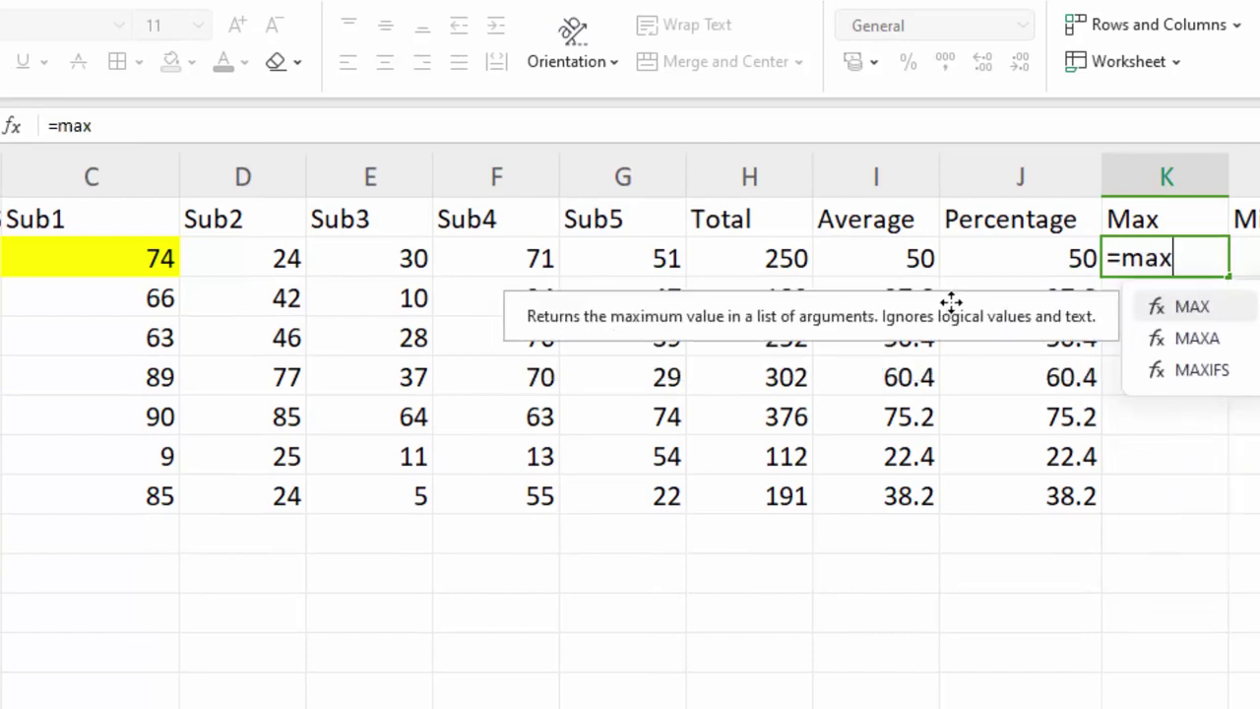
{"action": "key", "text": "Tab"}
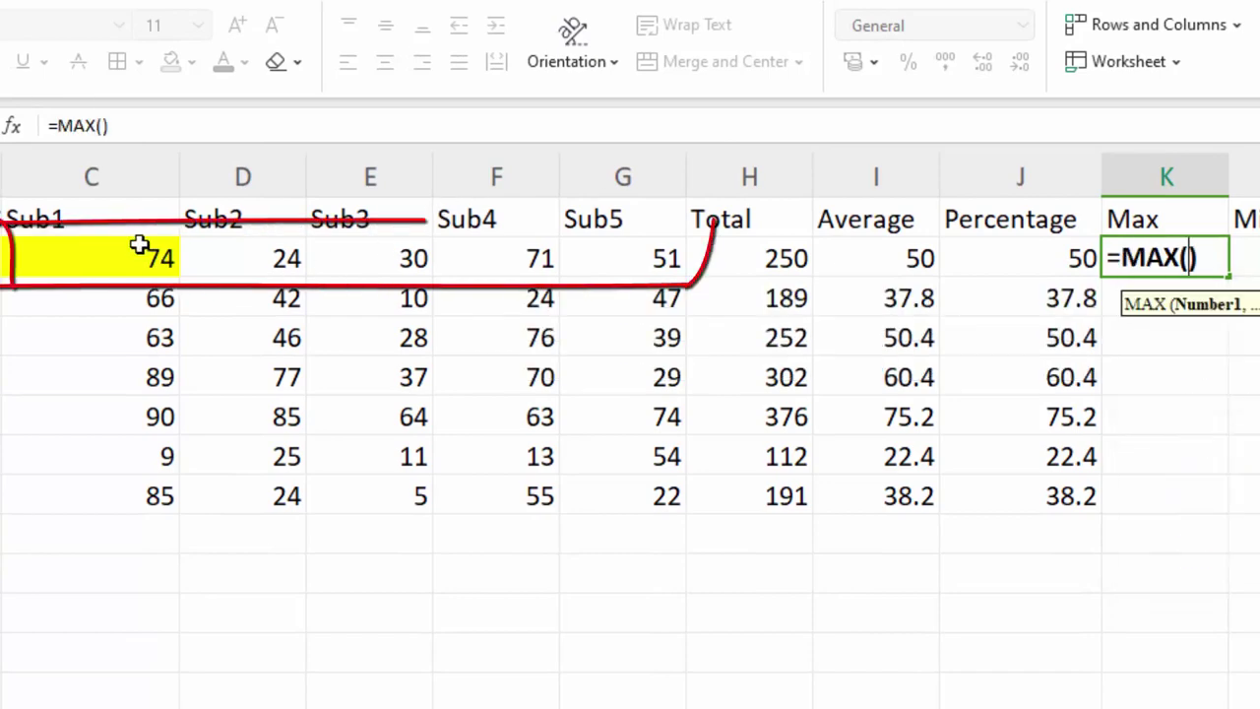
{"action": "left_click_drag", "start_coordinate": [140, 252], "coordinate": [589, 268]}
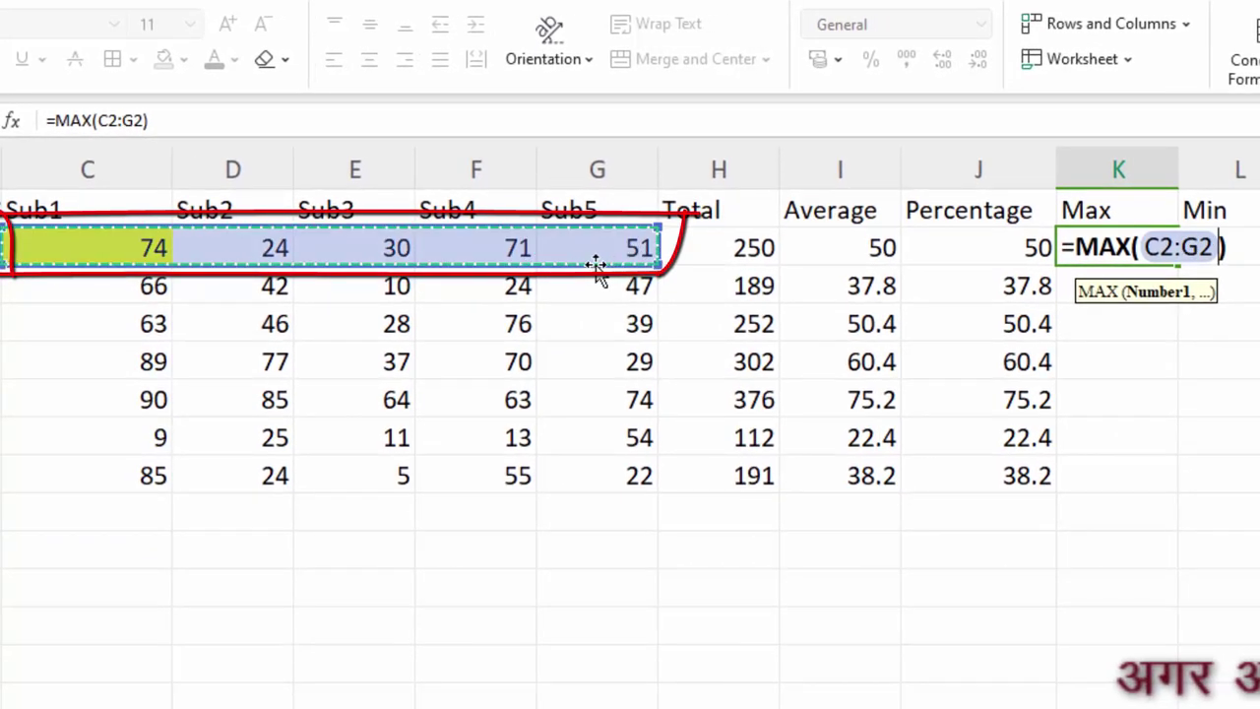
{"action": "key", "text": "Return"}
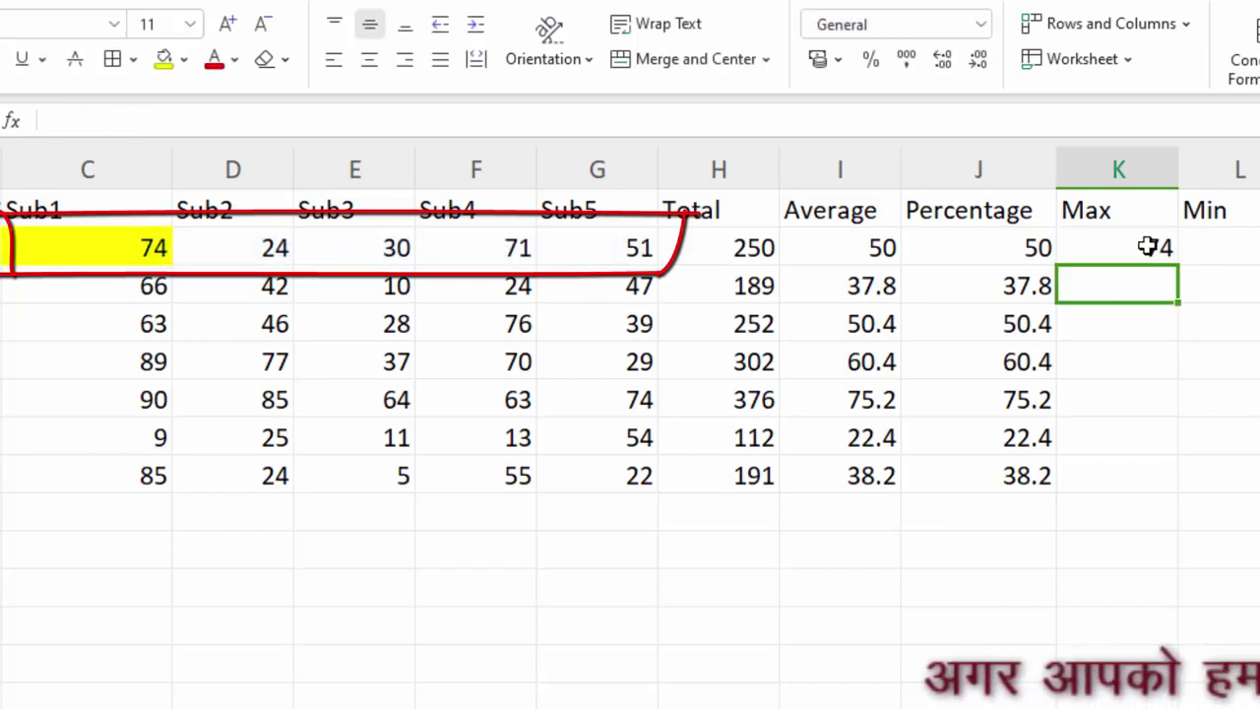
{"action": "left_click", "coordinate": [1148, 246]}
Colour Ram's marks C2:G2 red and copy the MAX formula down to every student.
{"action": "left_click", "coordinate": [90, 246]}
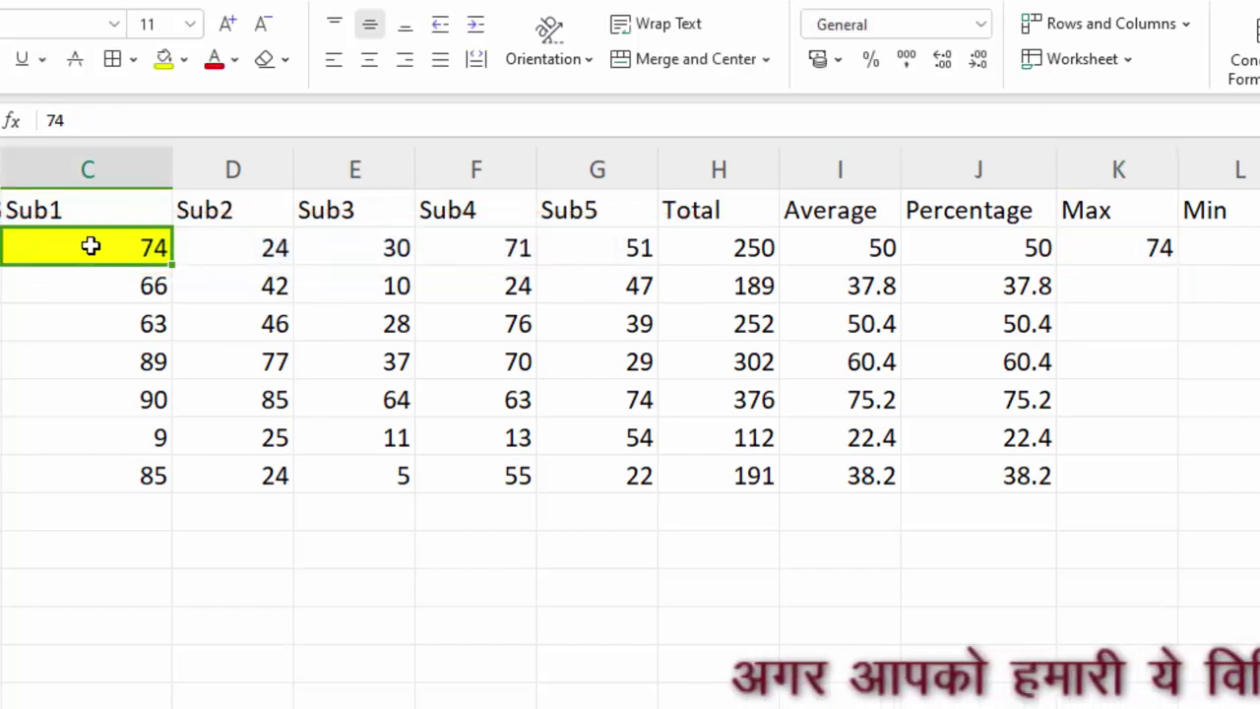
{"action": "left_click_drag", "start_coordinate": [90, 246], "coordinate": [616, 262]}
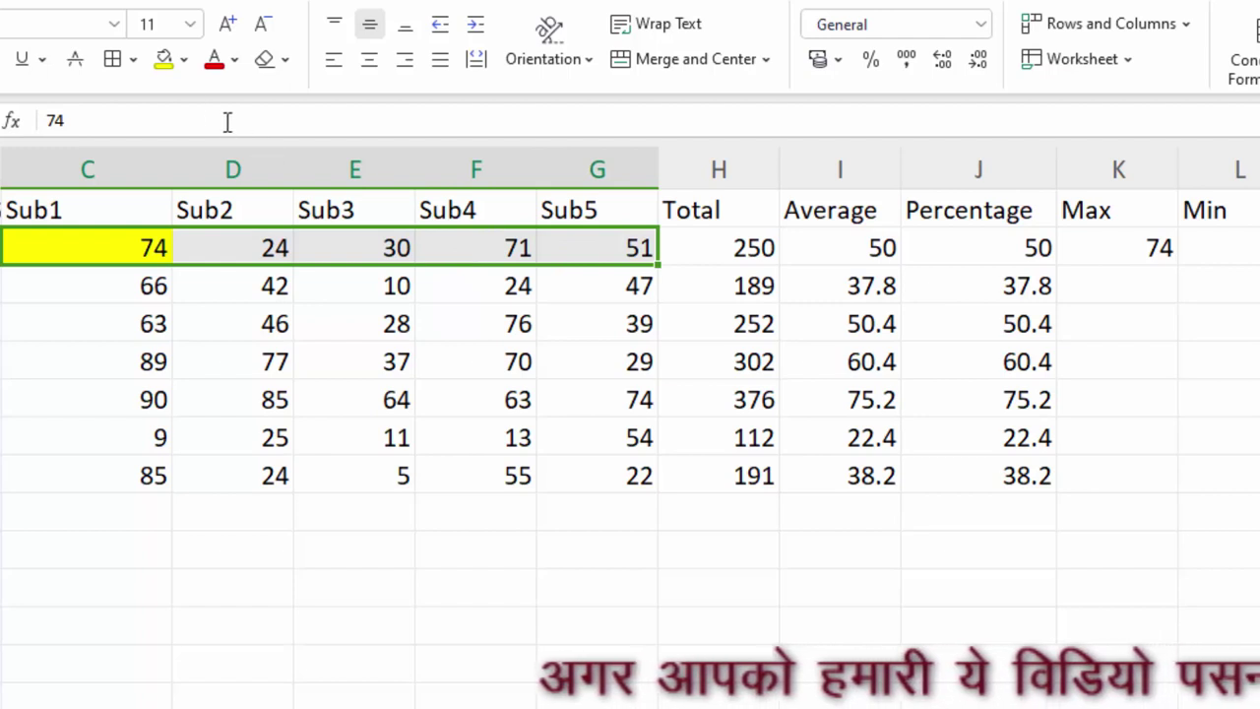
{"action": "left_click", "coordinate": [219, 61]}
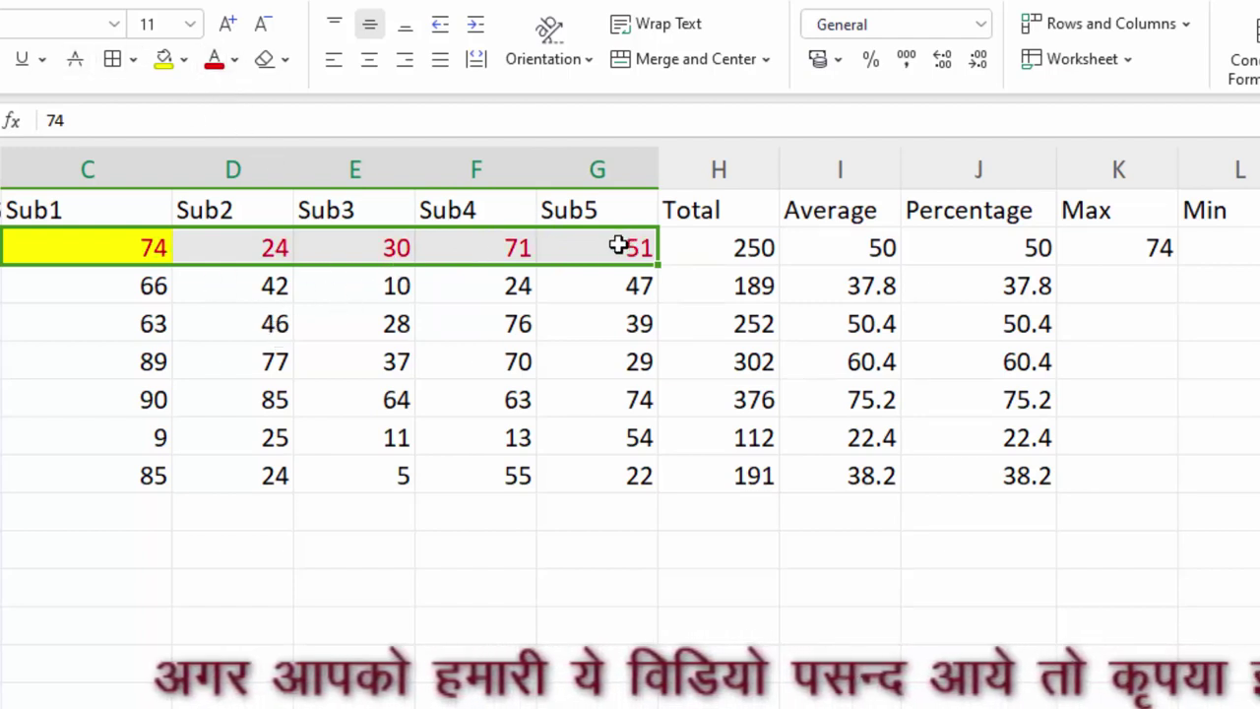
{"action": "left_click", "coordinate": [1159, 247]}
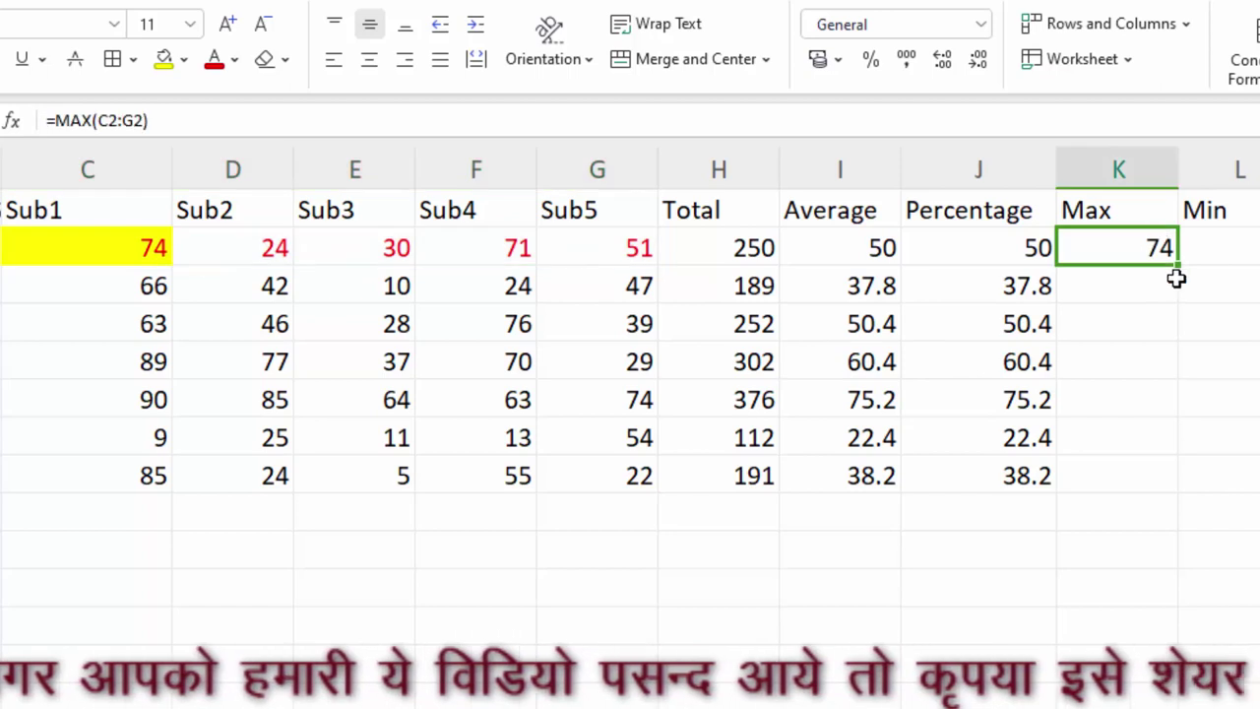
{"action": "double_click", "coordinate": [1179, 262]}
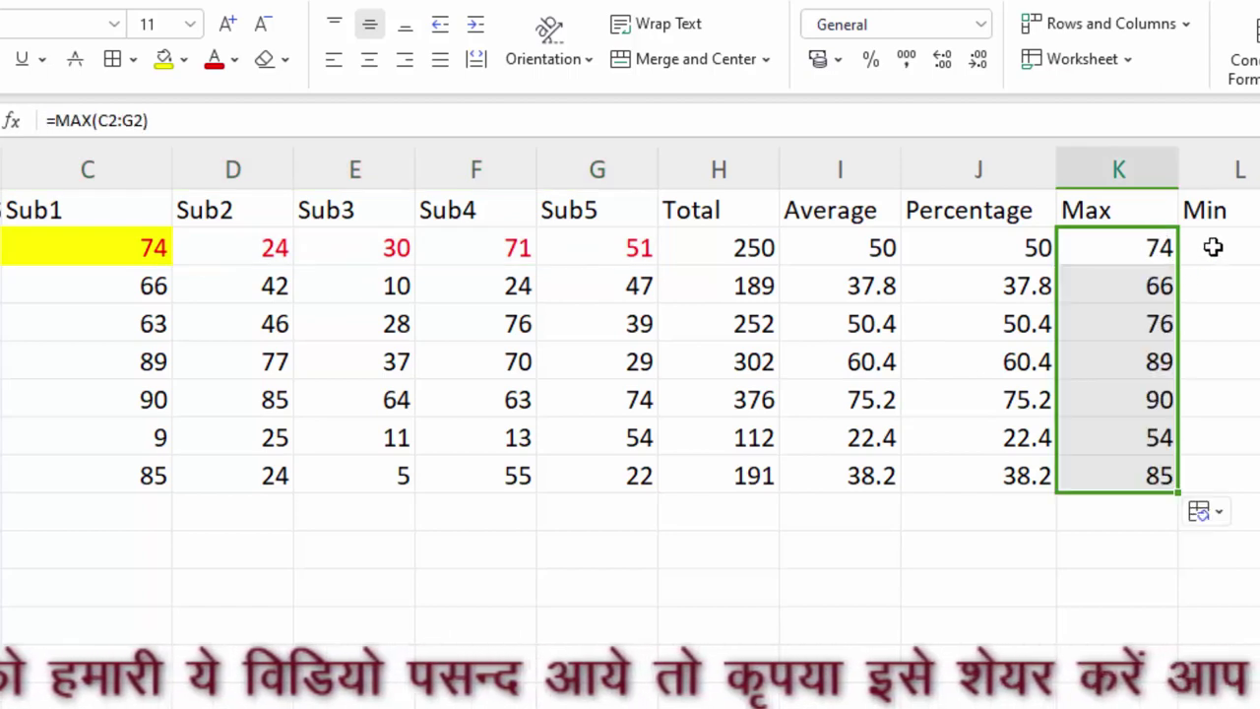
Enter =MIN(C2:G2) in L2 and fill it down: 24, 10, 28, 29, 63, 9, 5.
{"action": "left_click", "coordinate": [1213, 247]}
{"action": "type", "text": "=mi"}
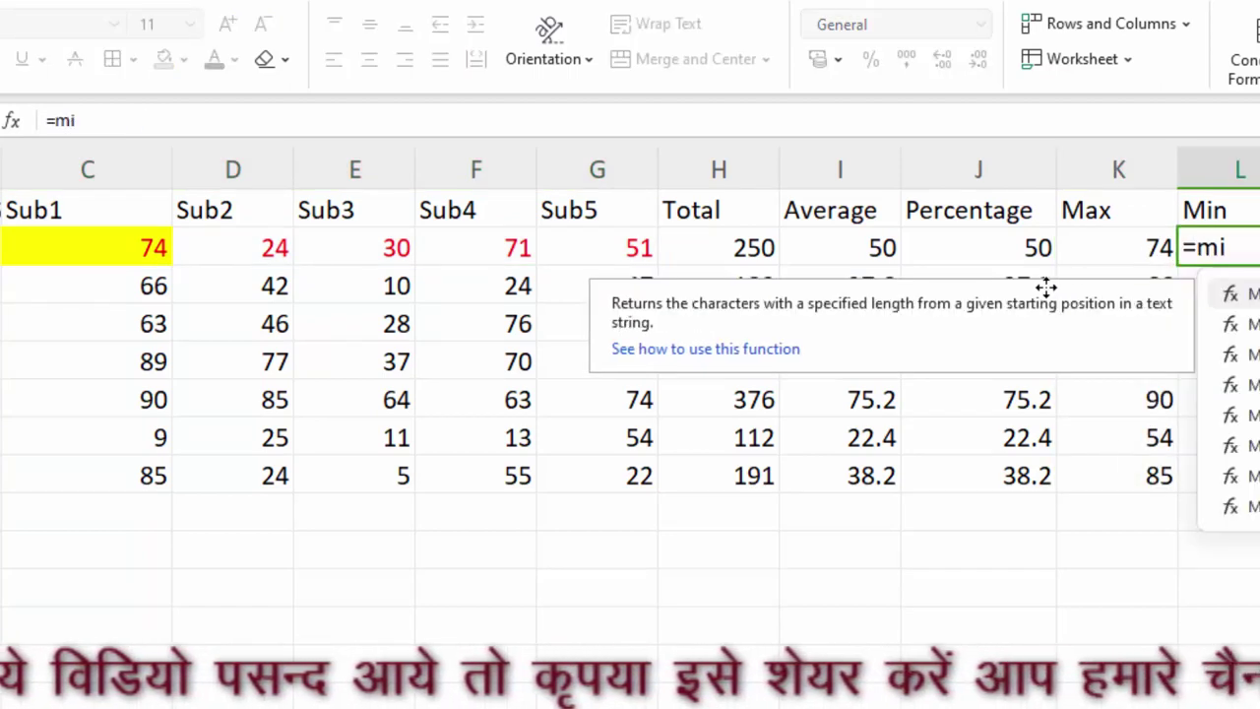
{"action": "key", "text": "Tab"}
{"action": "left_click", "coordinate": [162, 246]}
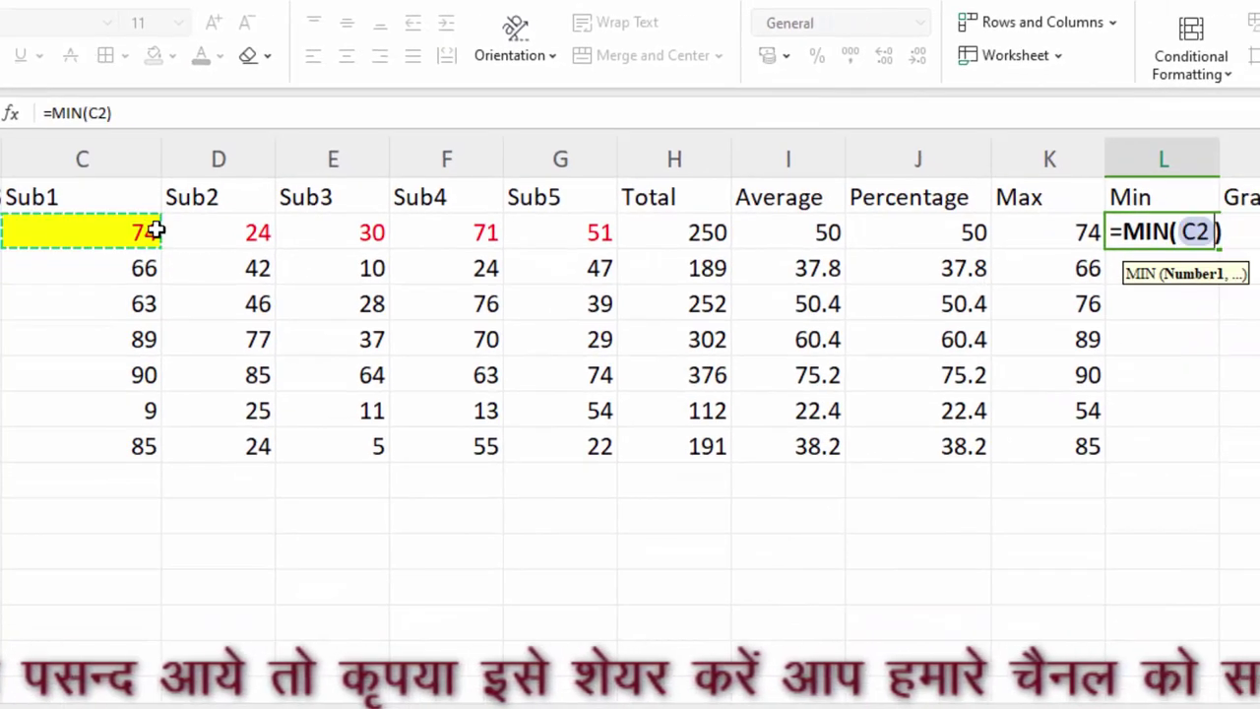
{"action": "left_click_drag", "start_coordinate": [155, 230], "coordinate": [532, 240]}
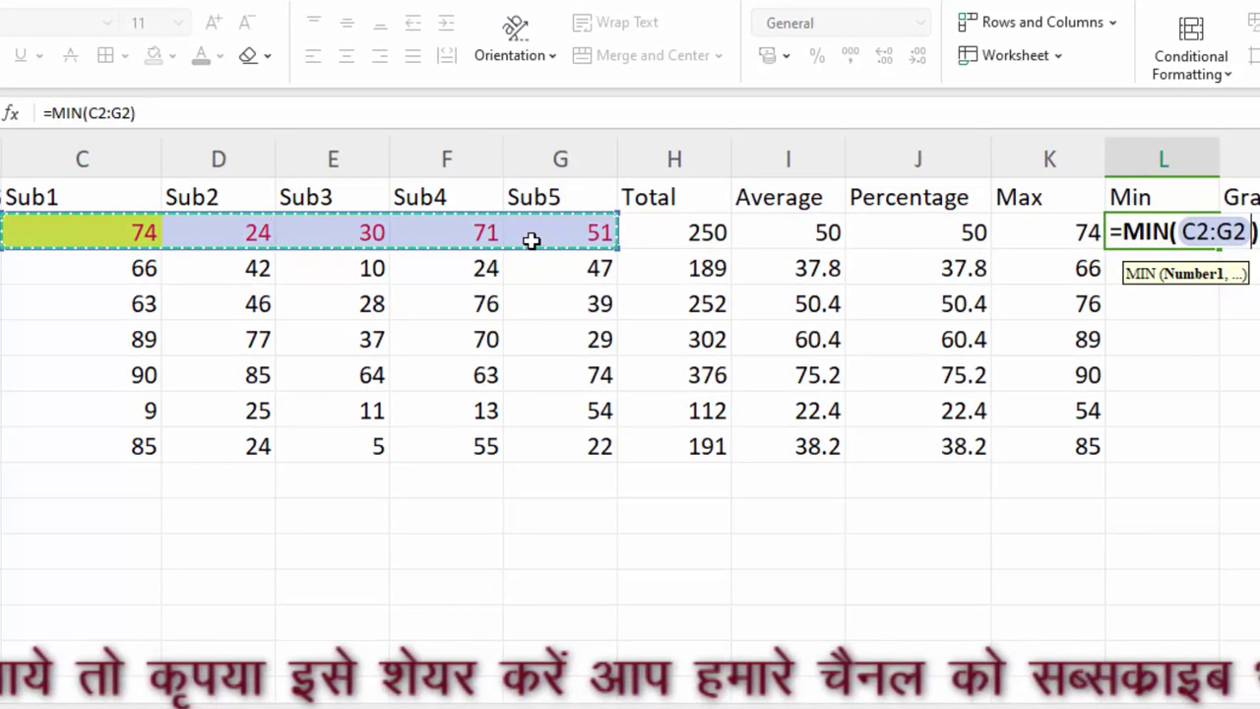
{"action": "key", "text": "Return"}
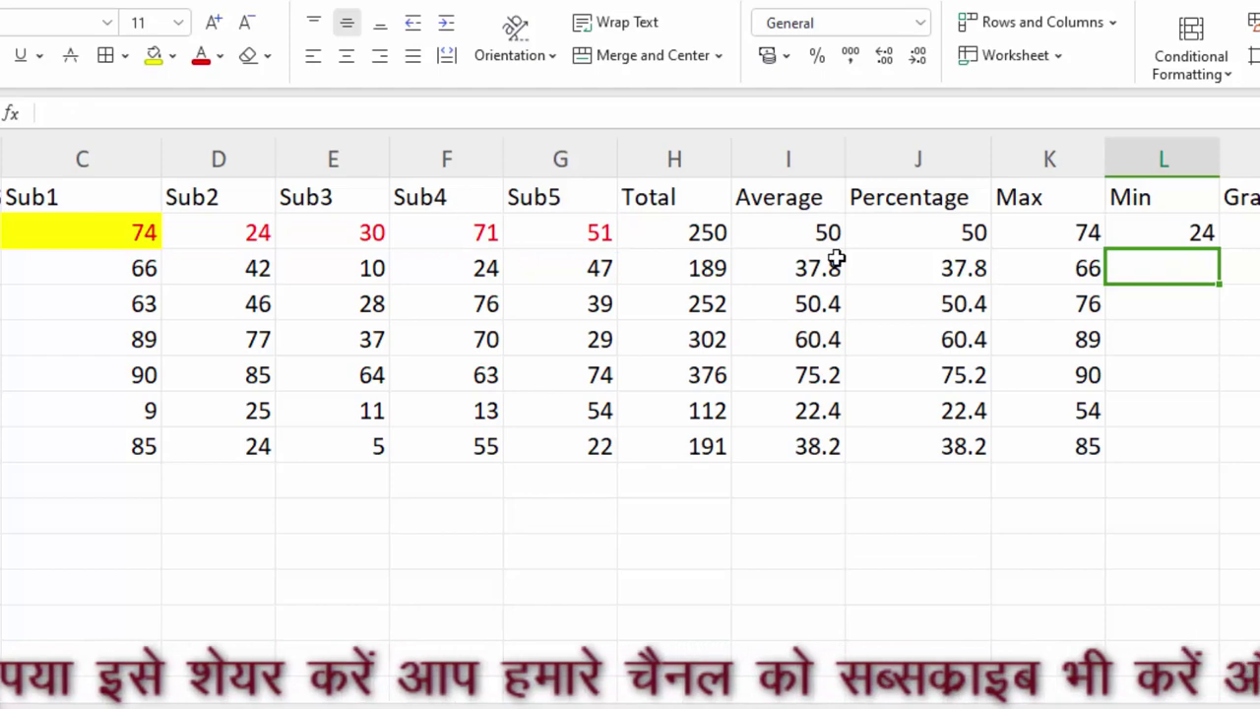
{"action": "left_click", "coordinate": [1164, 234]}
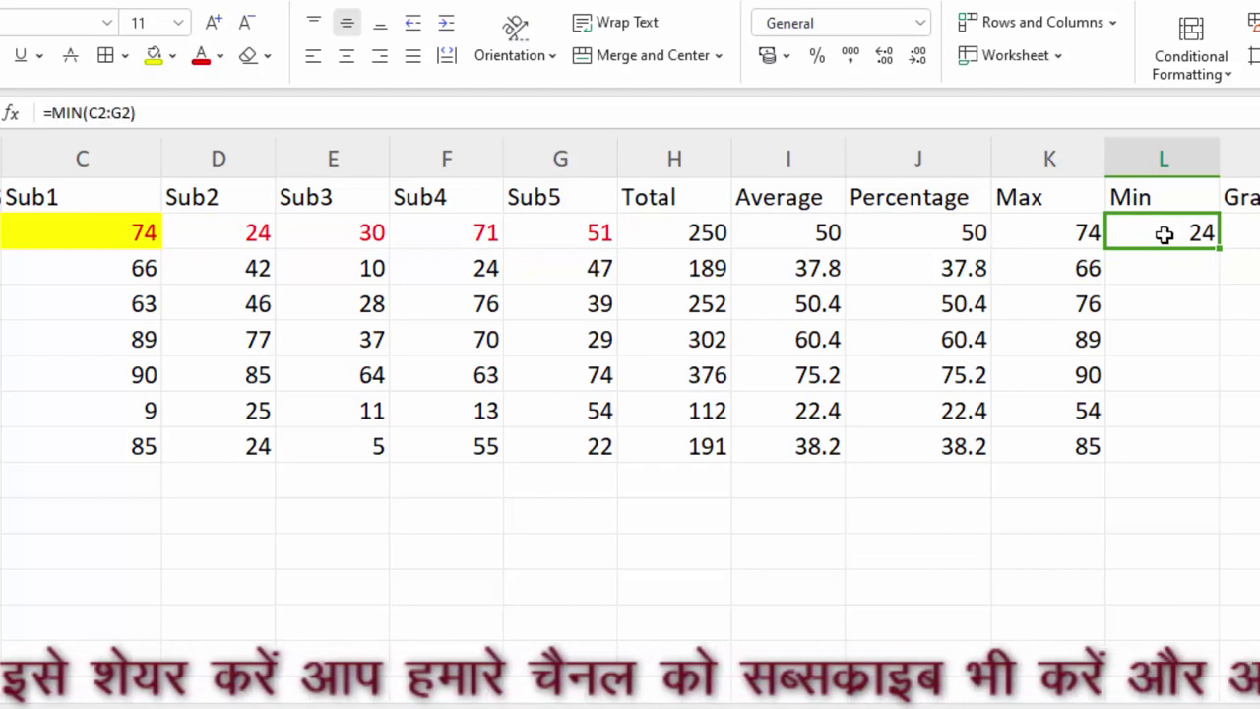
{"action": "double_click", "coordinate": [1219, 251]}
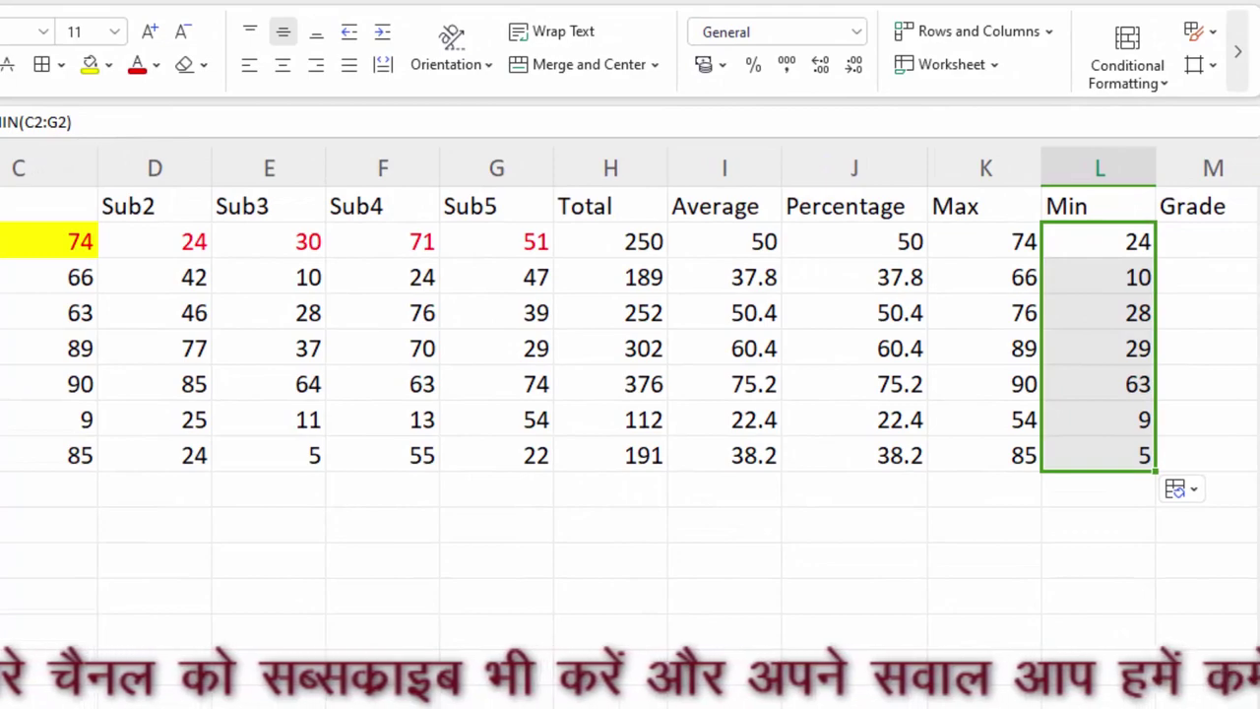
{"action": "scroll", "coordinate": [630, 345], "scroll_direction": "right", "scroll_amount": 1}
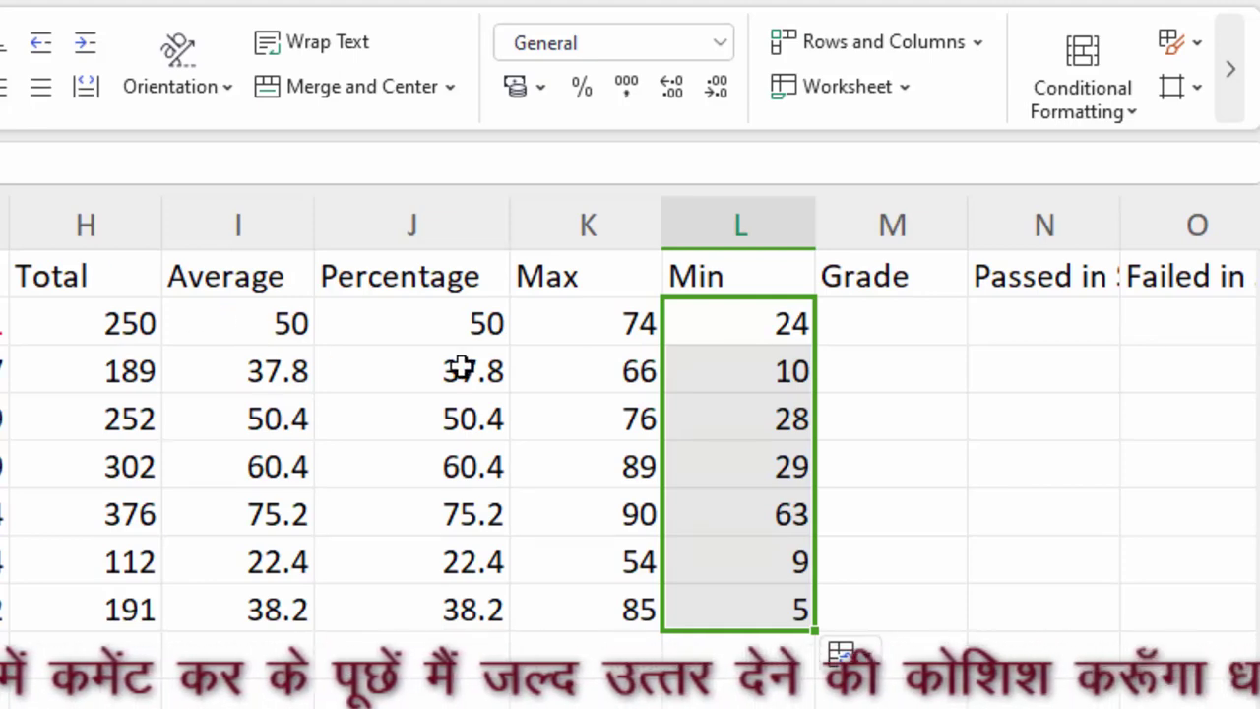
Give Ram's average cell I2 a light orange fill and select Grade cell M2.
{"action": "left_click", "coordinate": [266, 315]}
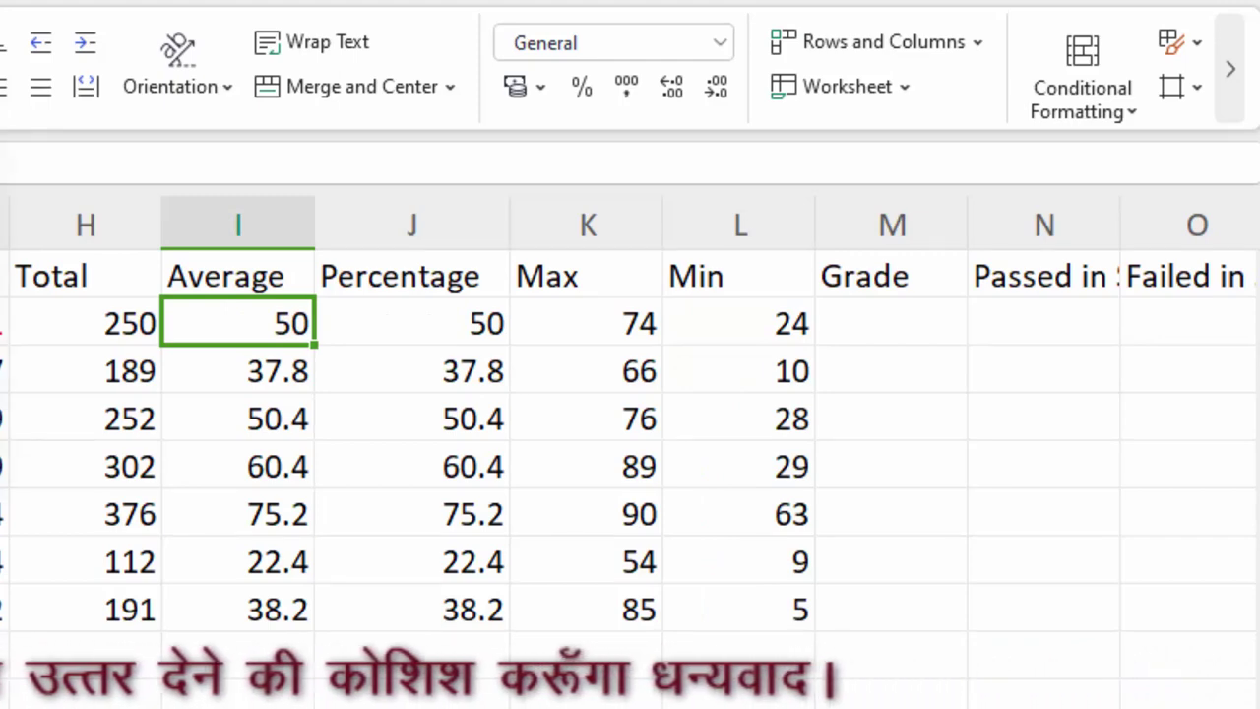
{"action": "left_click", "coordinate": [292, 323]}
{"action": "left_click", "coordinate": [1024, 477]}
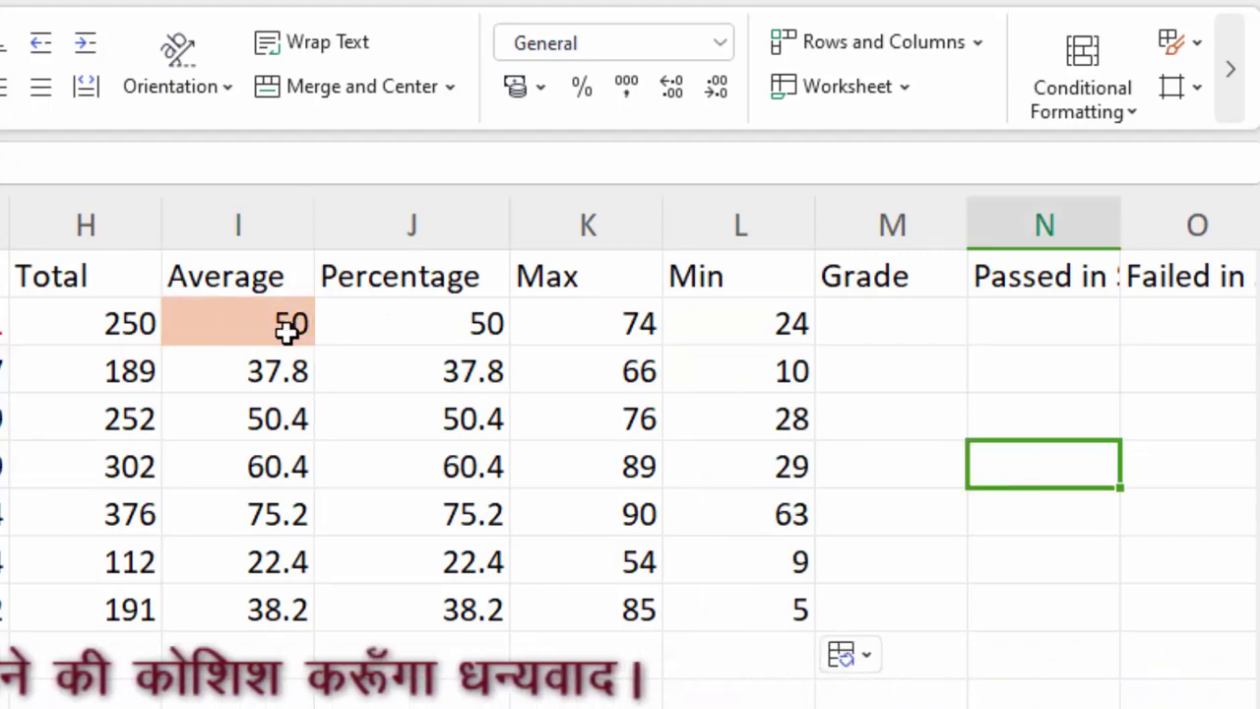
{"action": "left_click", "coordinate": [855, 317]}
Start M2's grade formula as =IF(I2>=85,"A++",IF( using the average in I2.
{"action": "type", "text": "="}
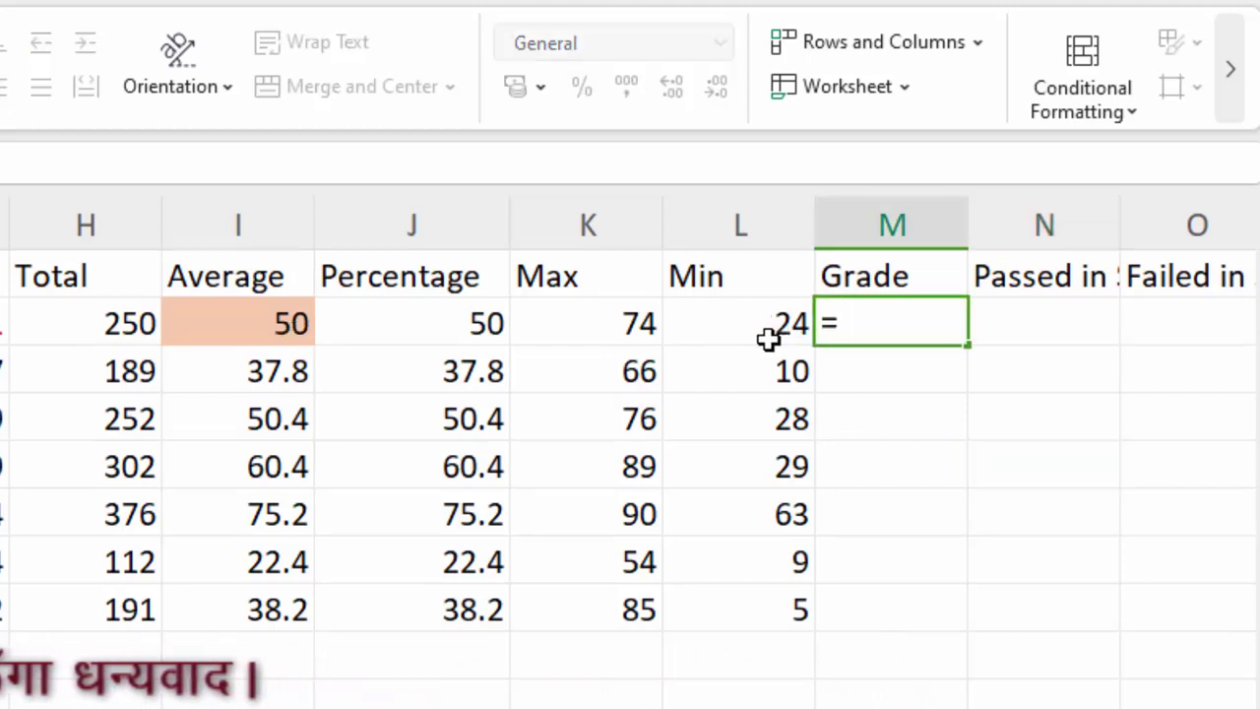
{"action": "type", "text": "if"}
{"action": "key", "text": "Tab"}
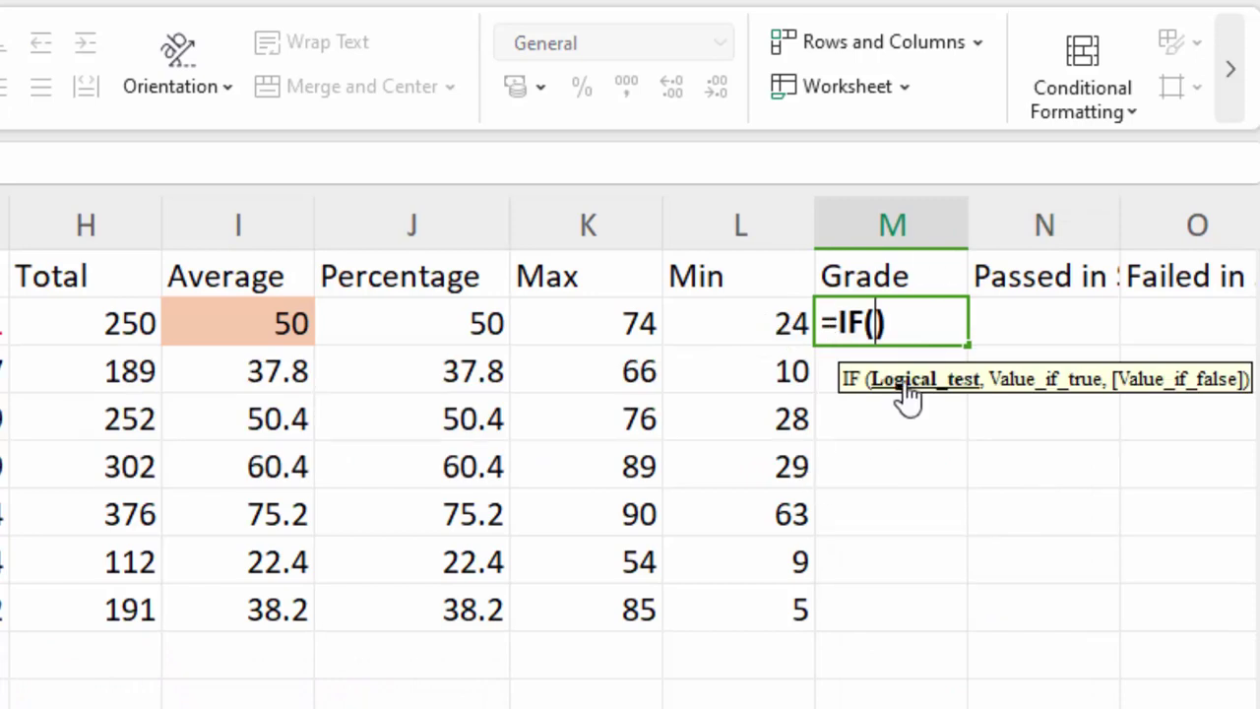
{"action": "left_click", "coordinate": [241, 322]}
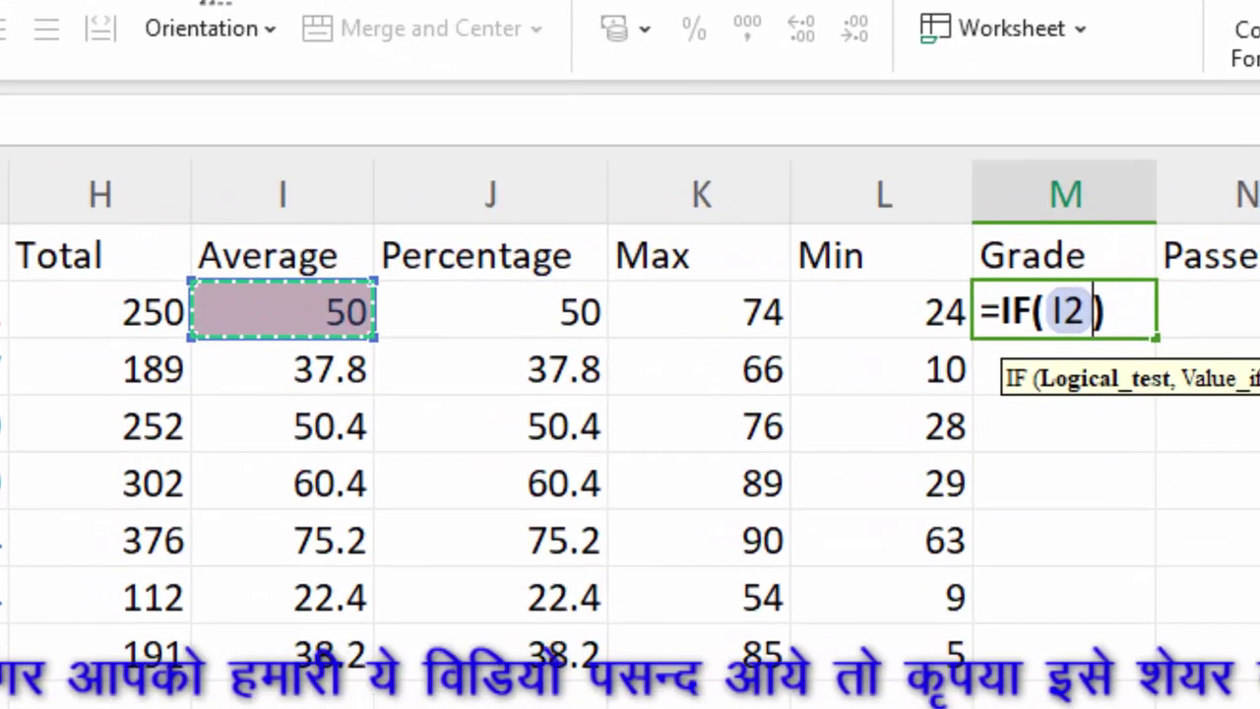
{"action": "type", "text": ">"}
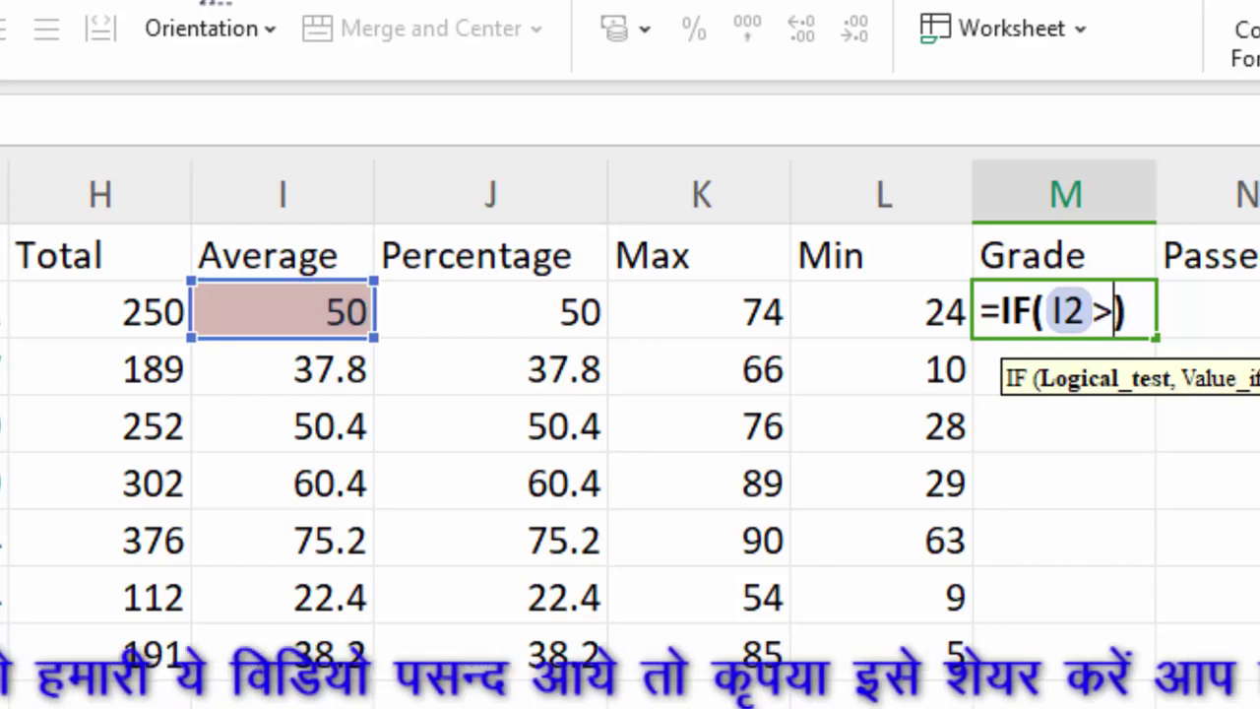
{"action": "type", "text": "="}
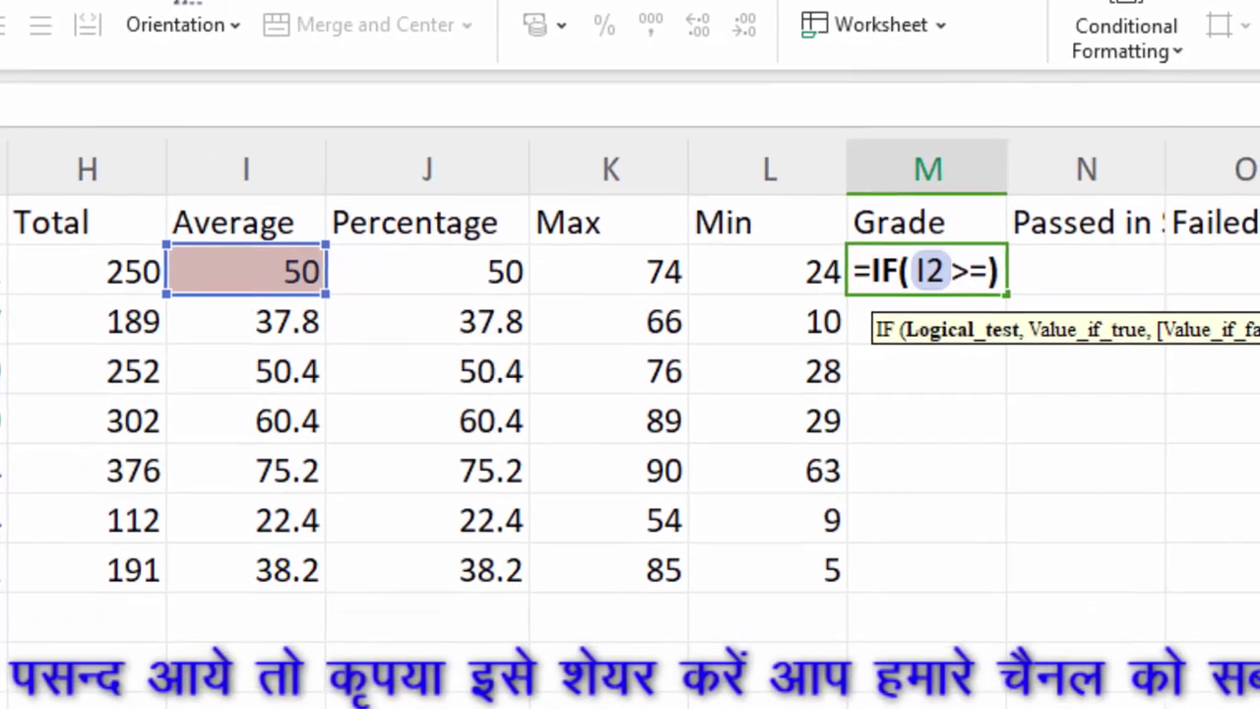
{"action": "type", "text": "85"}
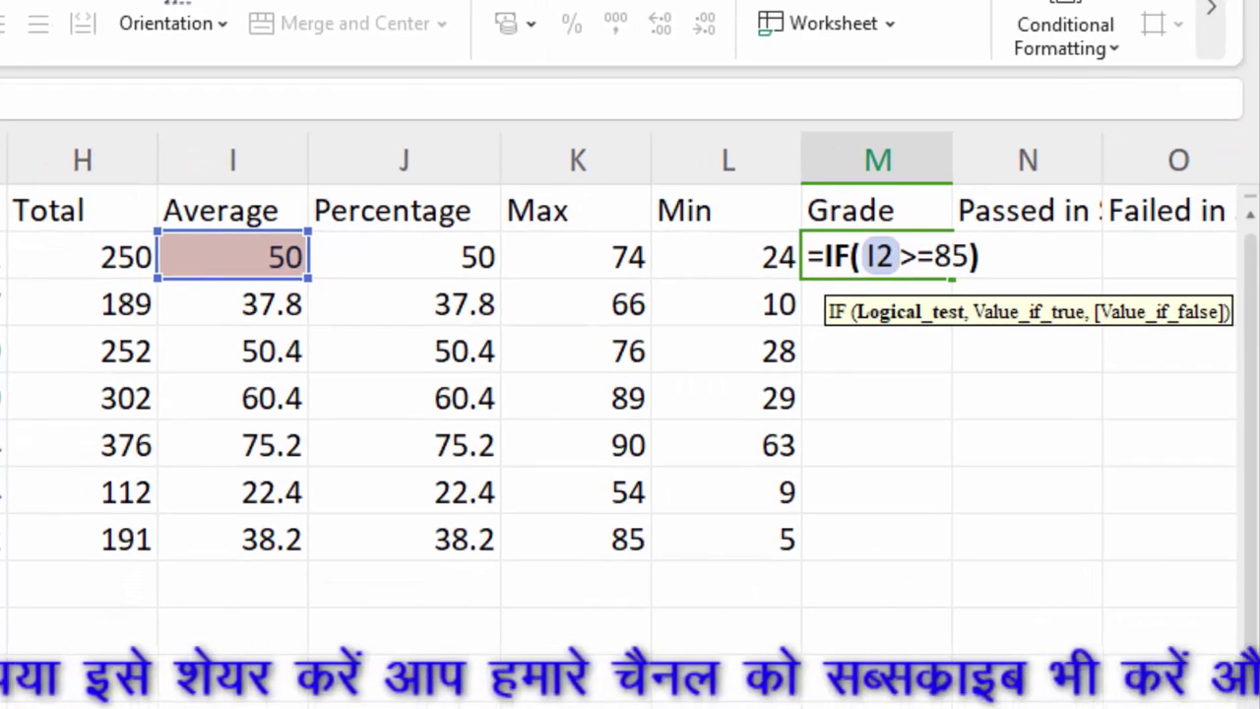
{"action": "type", "text": ","}
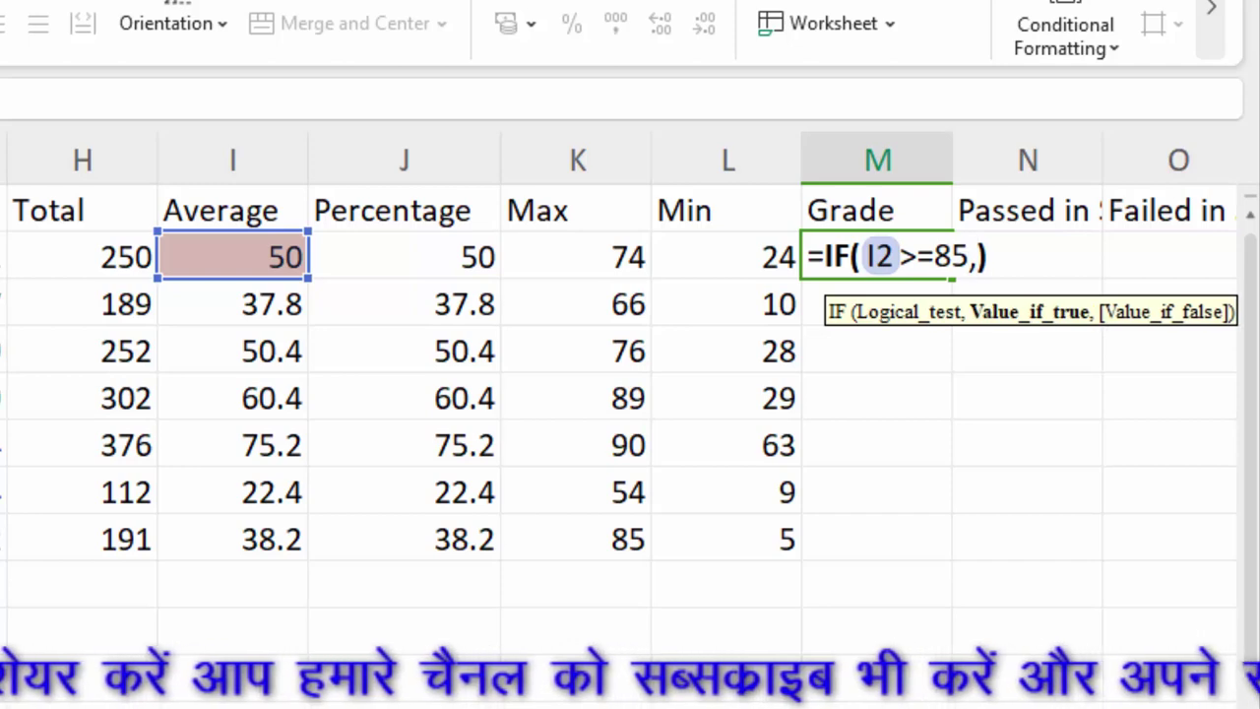
{"action": "type", "text": "\"A"}
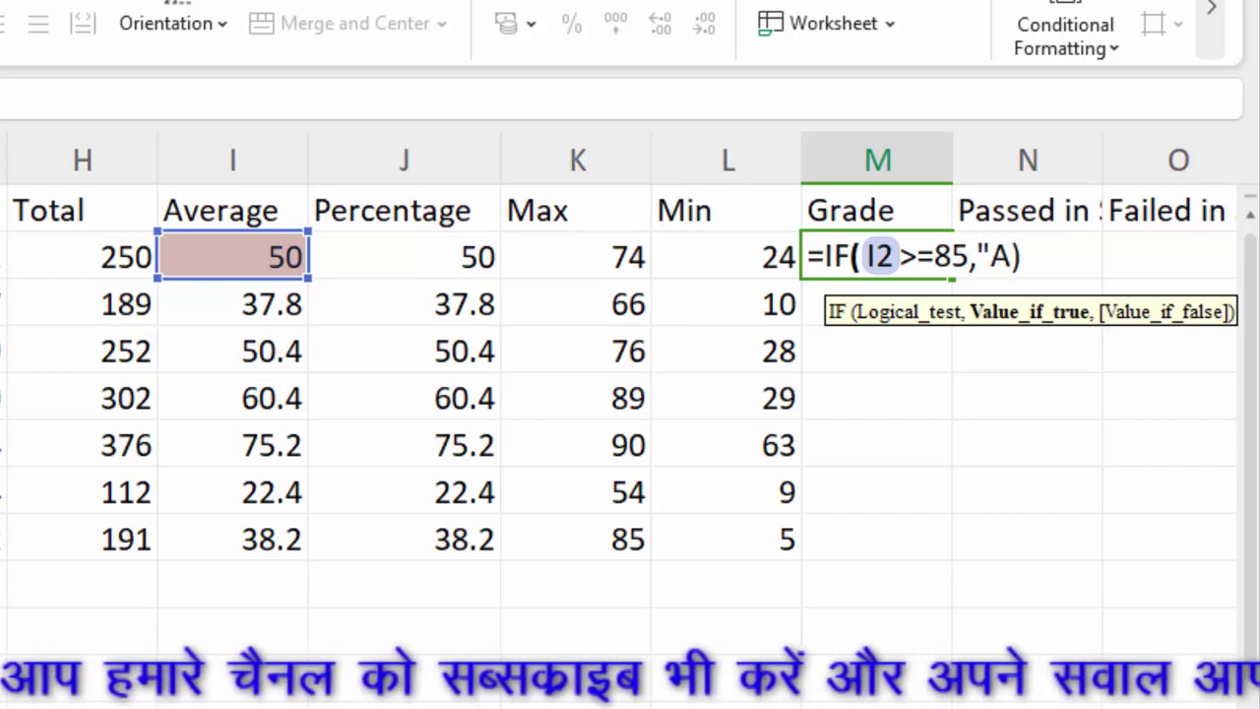
{"action": "type", "text": "++"}
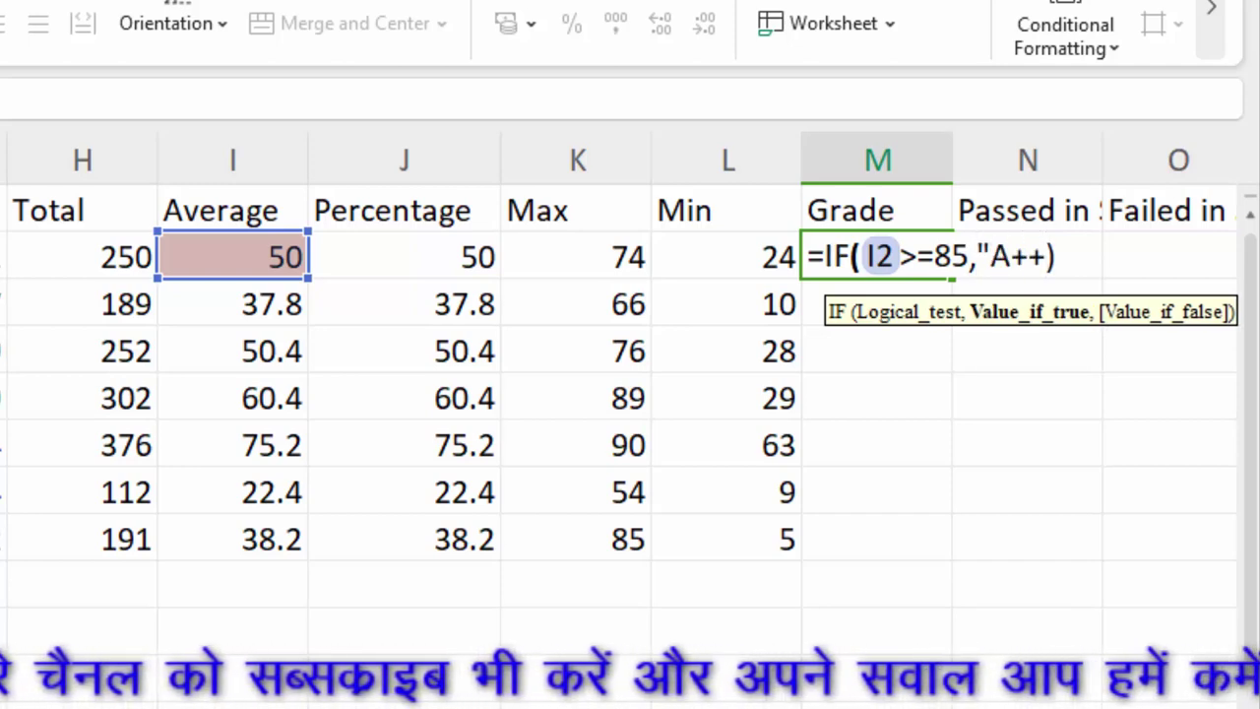
{"action": "type", "text": "\""}
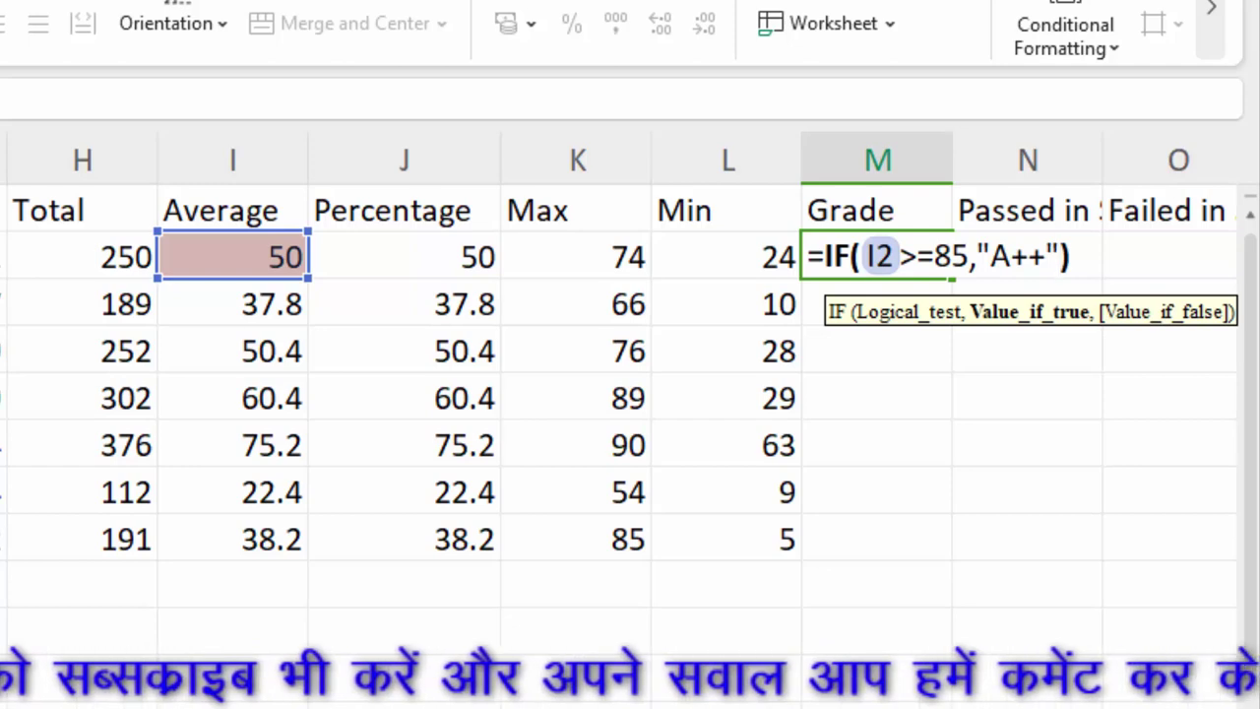
{"action": "type", "text": ","}
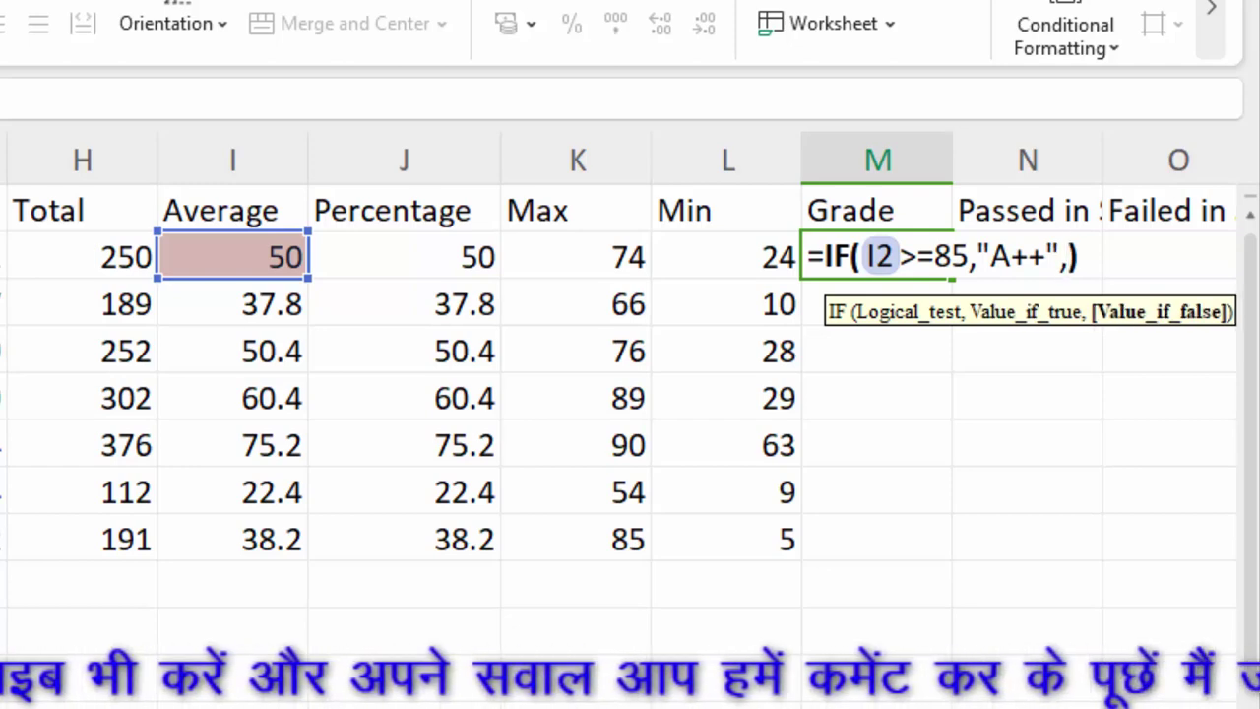
{"action": "type", "text": "if("}
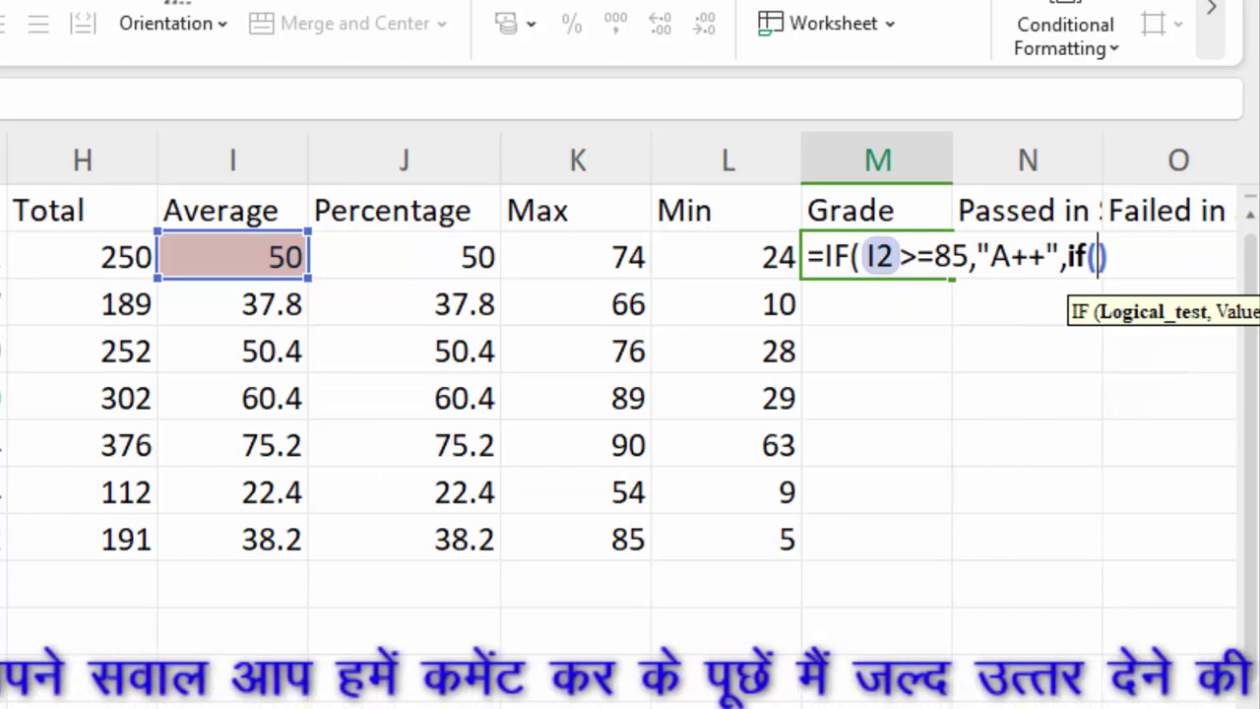
Add nested IF tests giving A+ for I2>=75 and B for I2>=65.
{"action": "left_click", "coordinate": [225, 260]}
{"action": "type", "text": ">"}
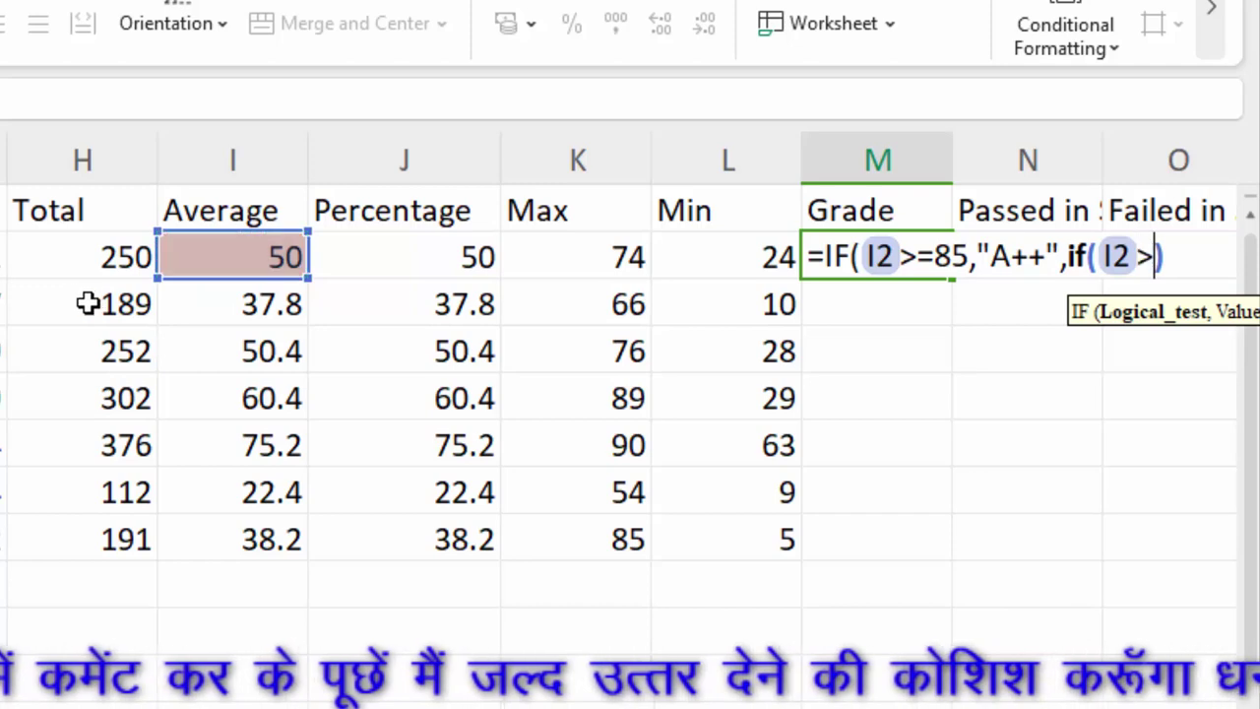
{"action": "type", "text": "="}
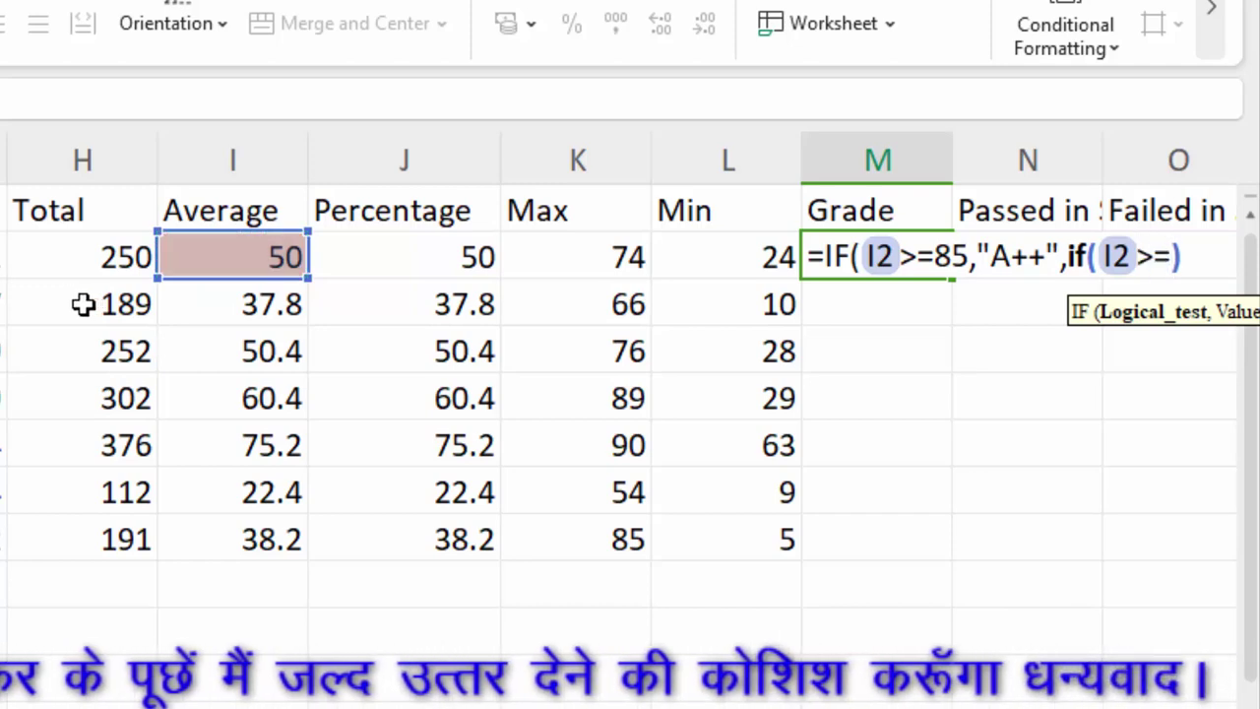
{"action": "type", "text": "75"}
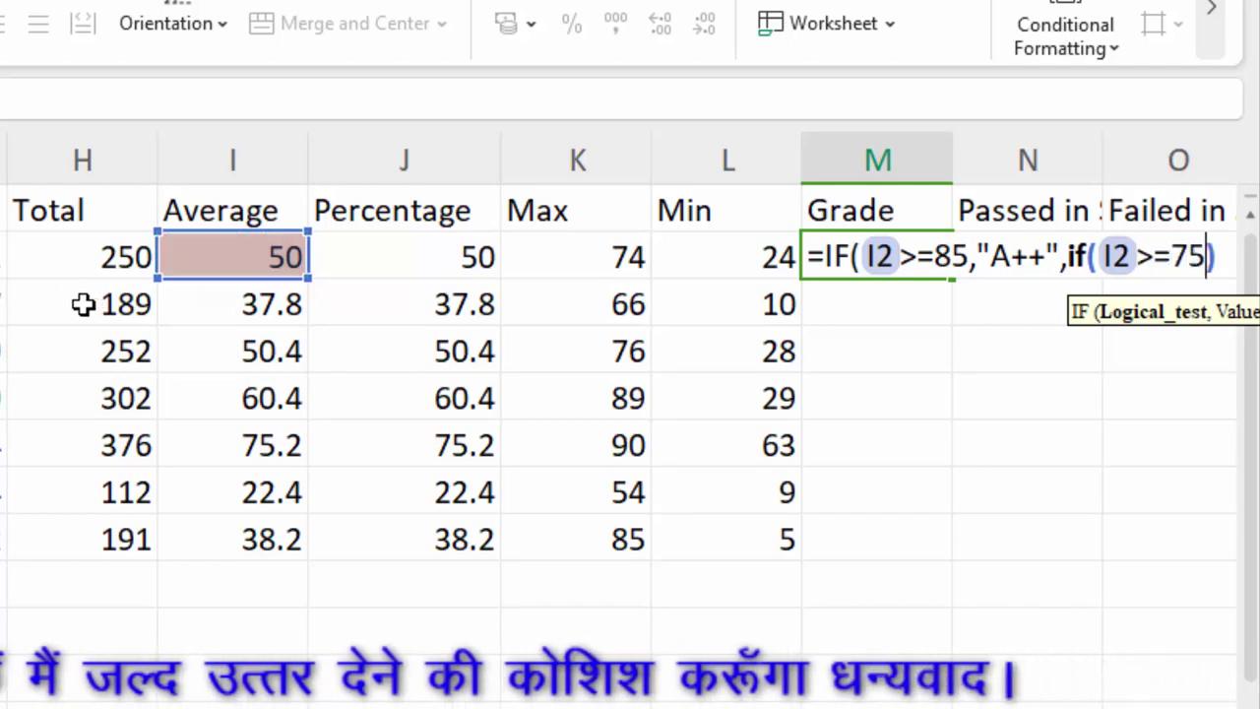
{"action": "type", "text": ","}
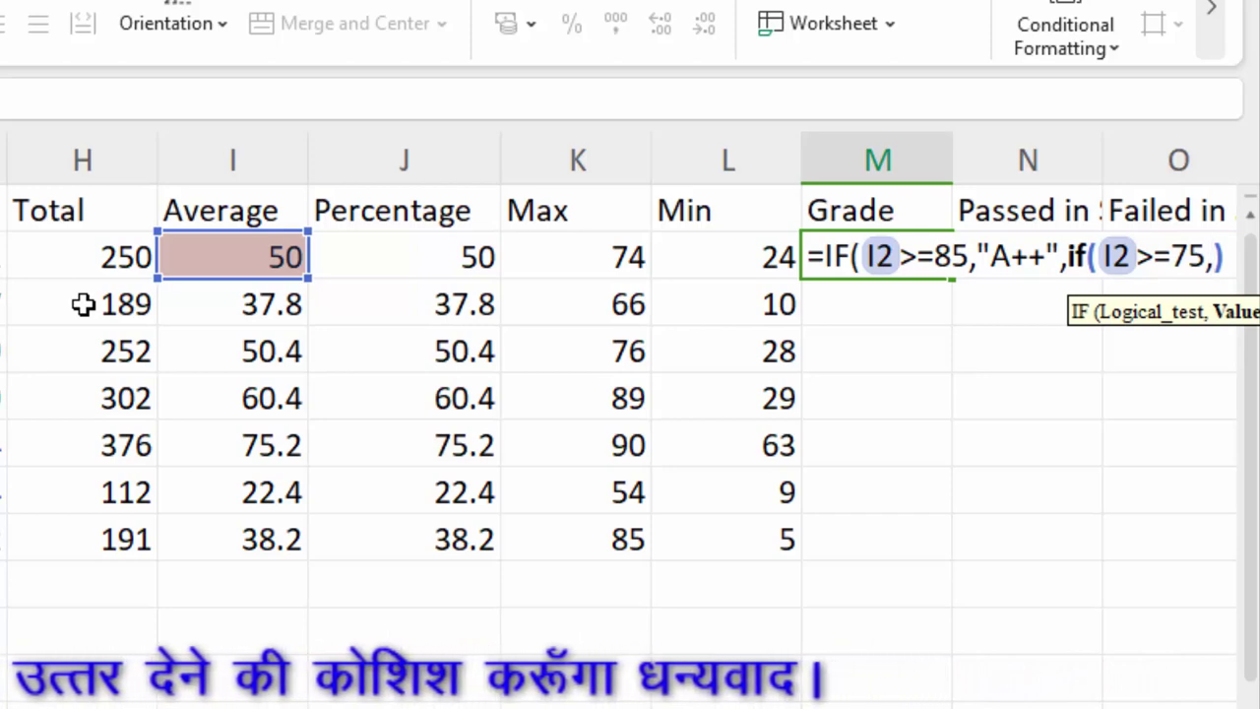
{"action": "type", "text": "\"A"}
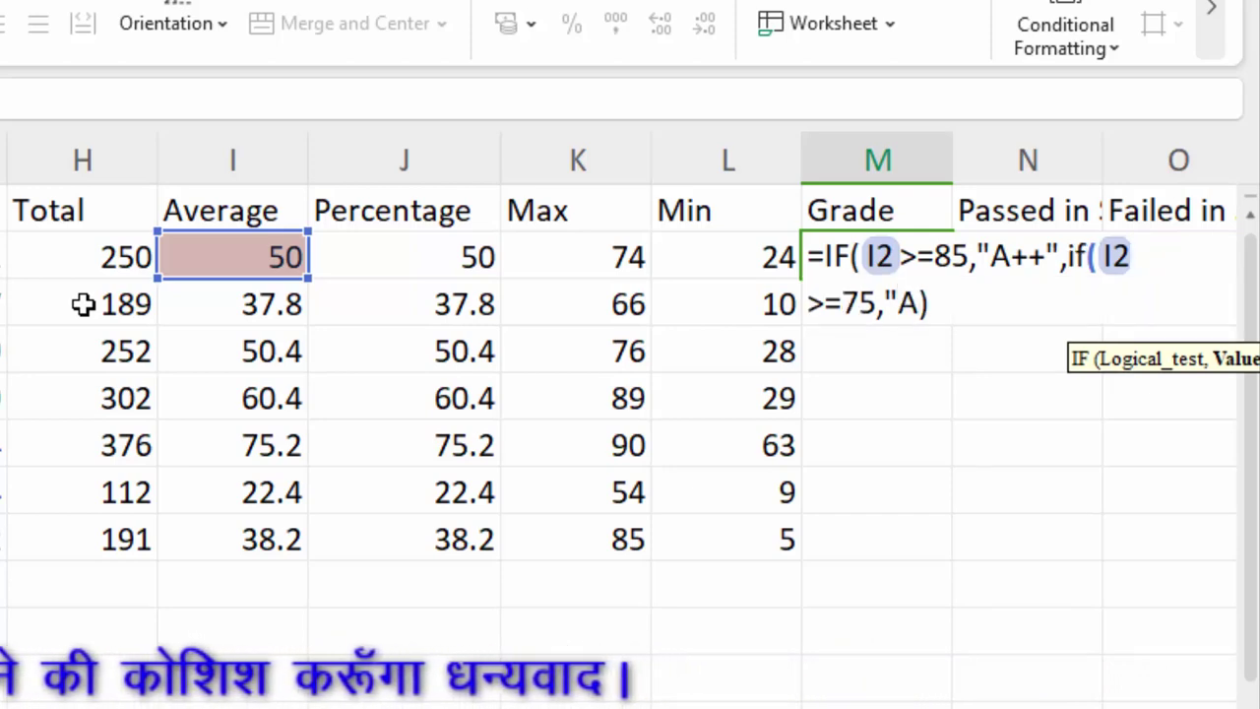
{"action": "type", "text": "+\""}
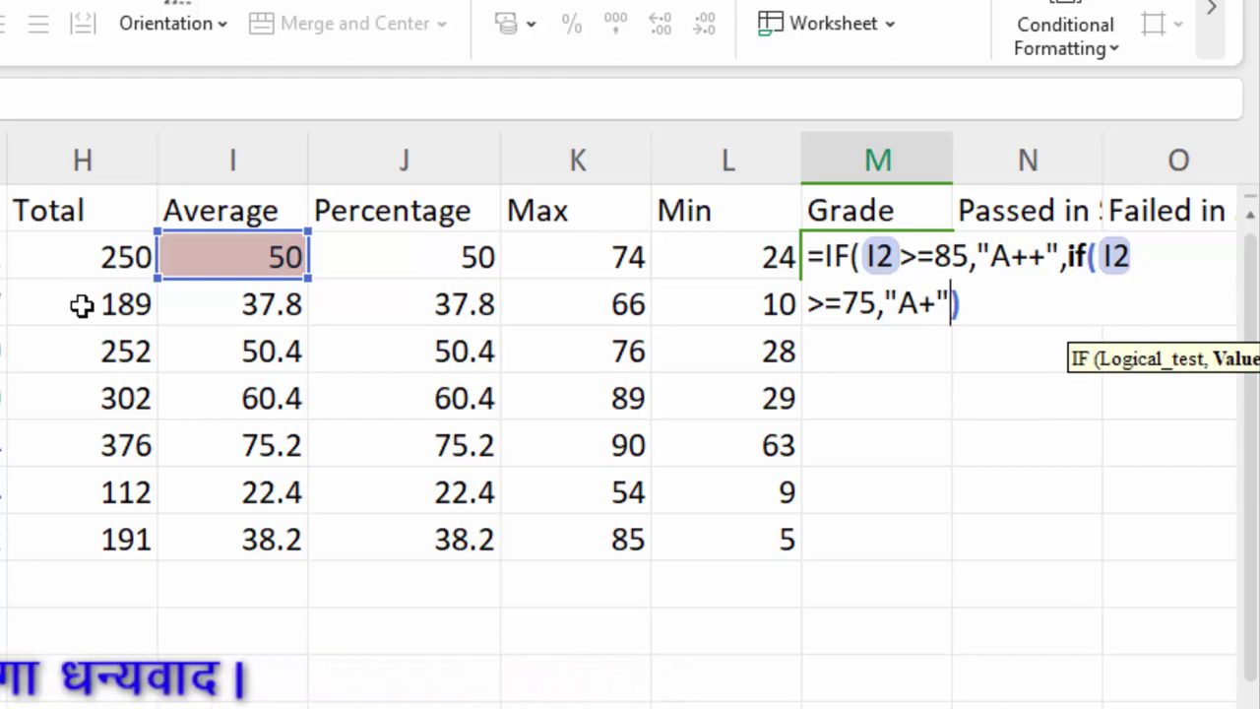
{"action": "type", "text": ",if"}
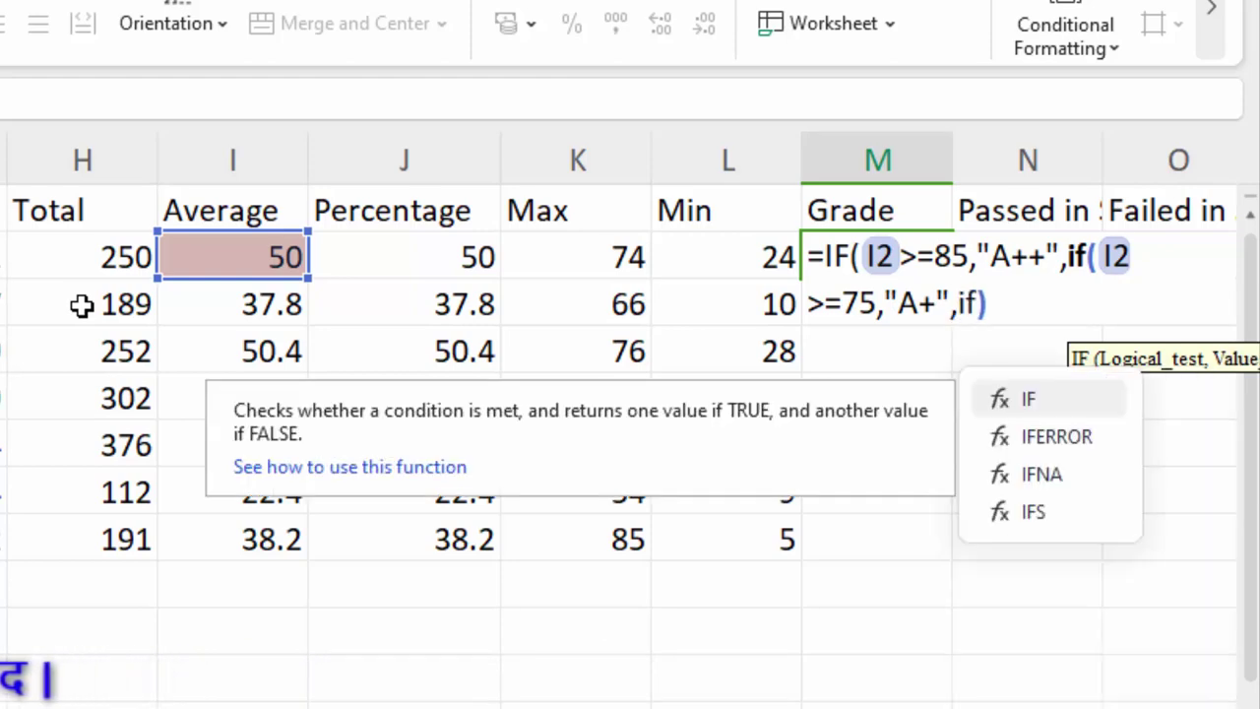
{"action": "key", "text": "Tab"}
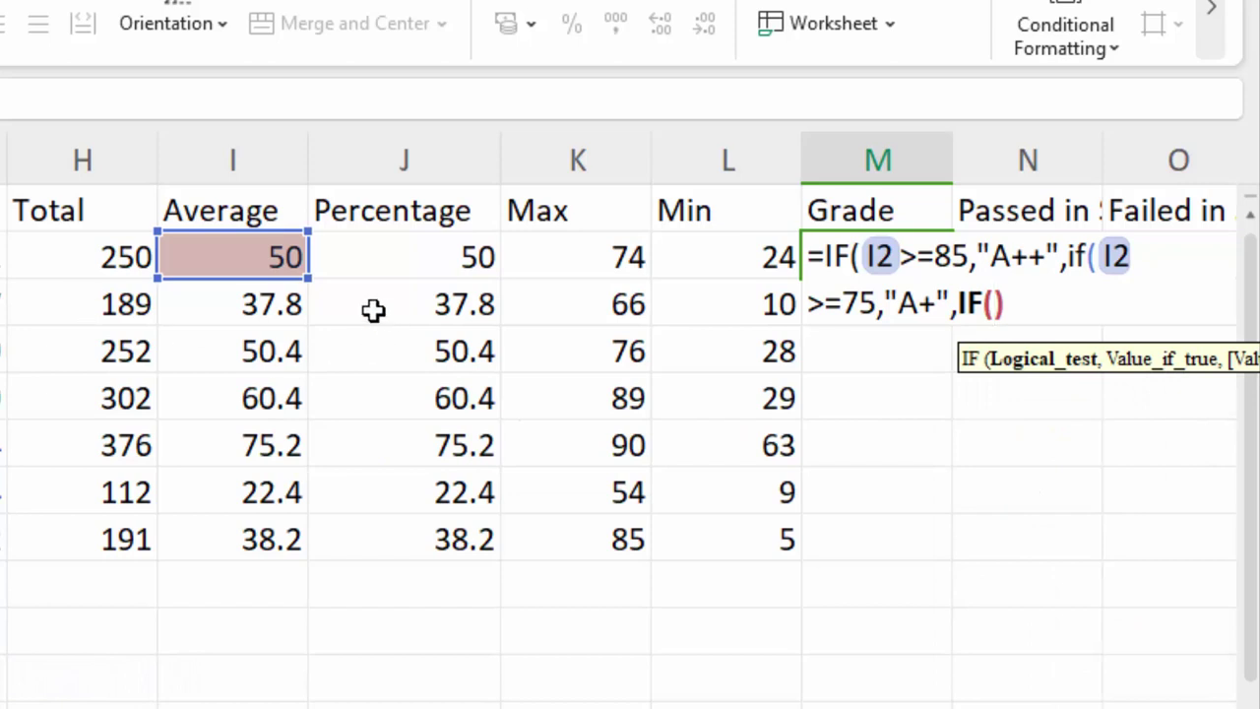
{"action": "left_click", "coordinate": [187, 251]}
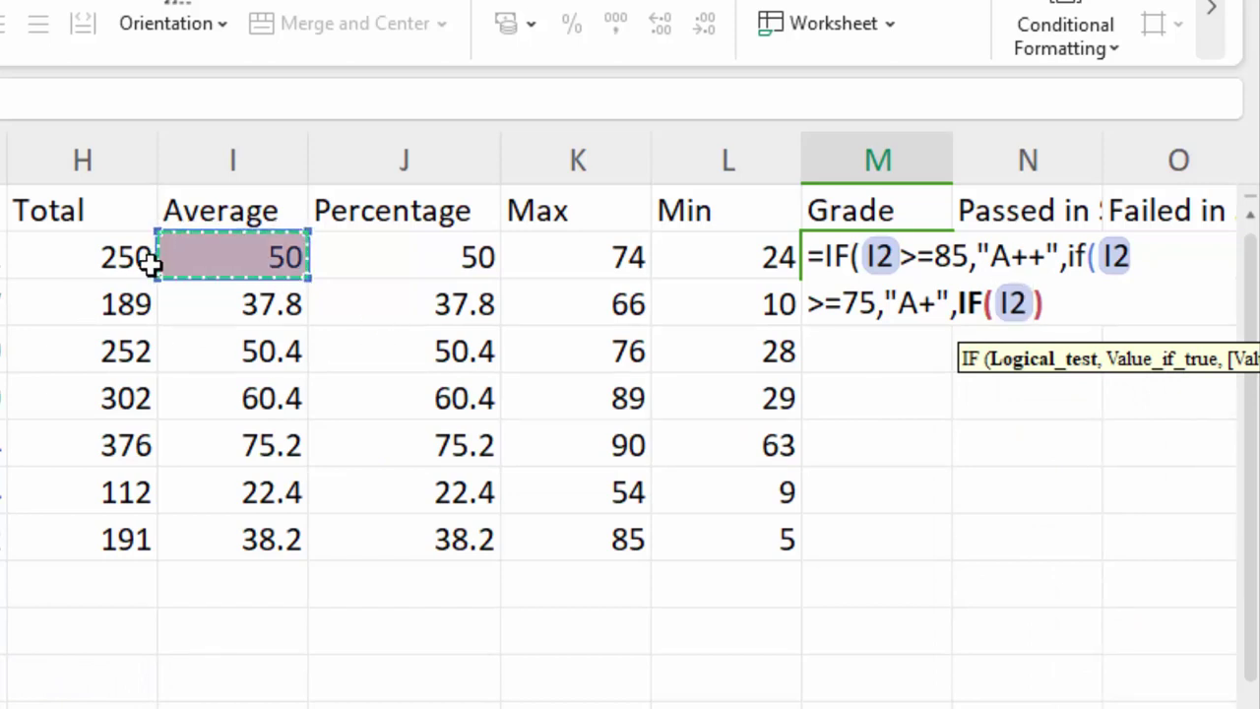
{"action": "type", "text": ">="}
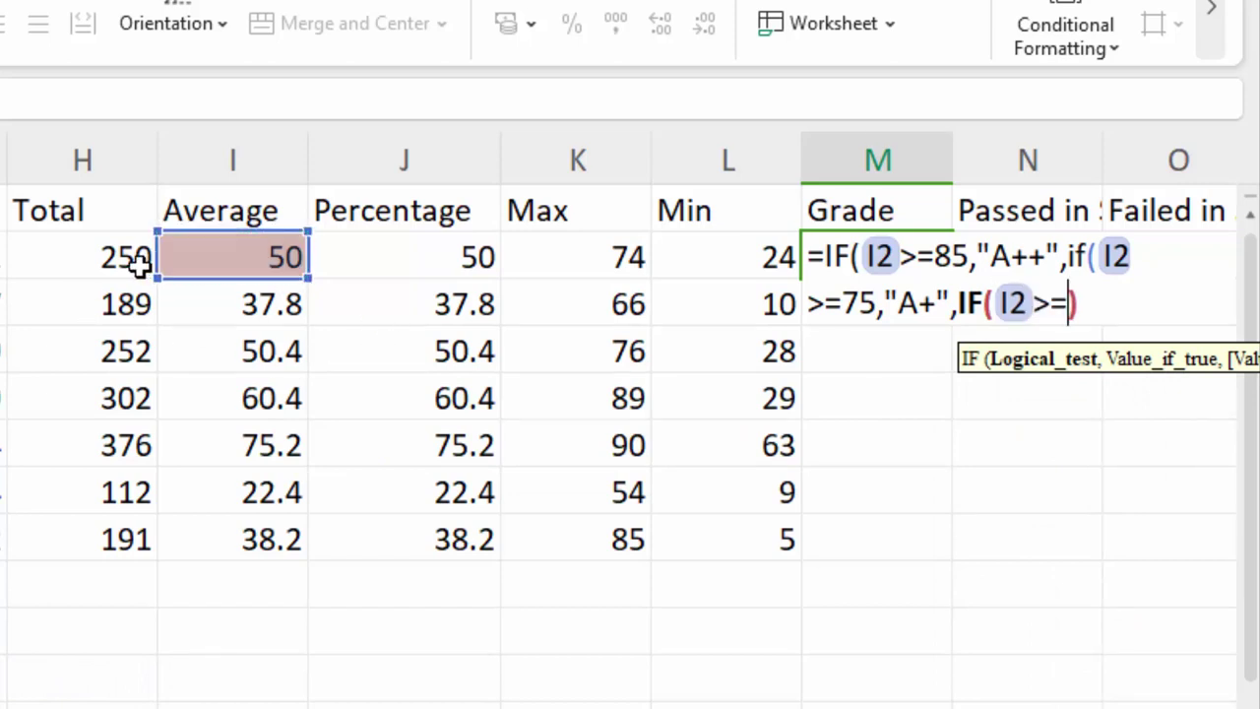
{"action": "type", "text": "65,"}
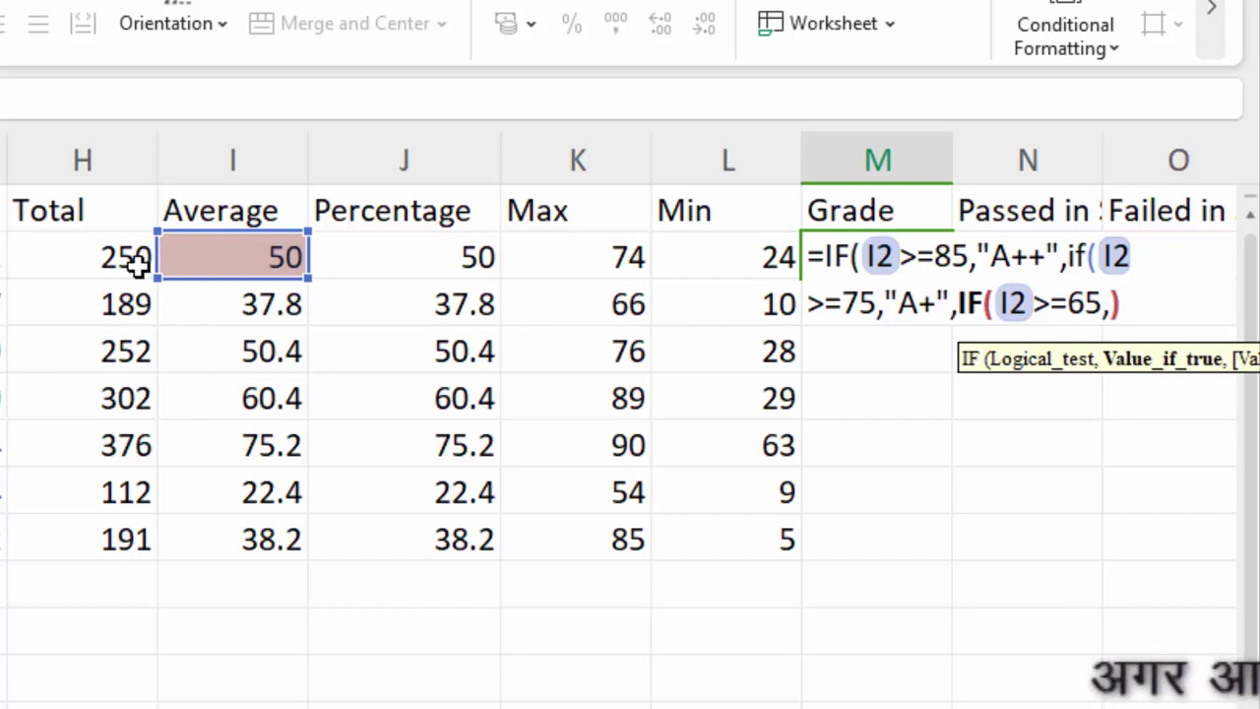
{"action": "type", "text": "\""}
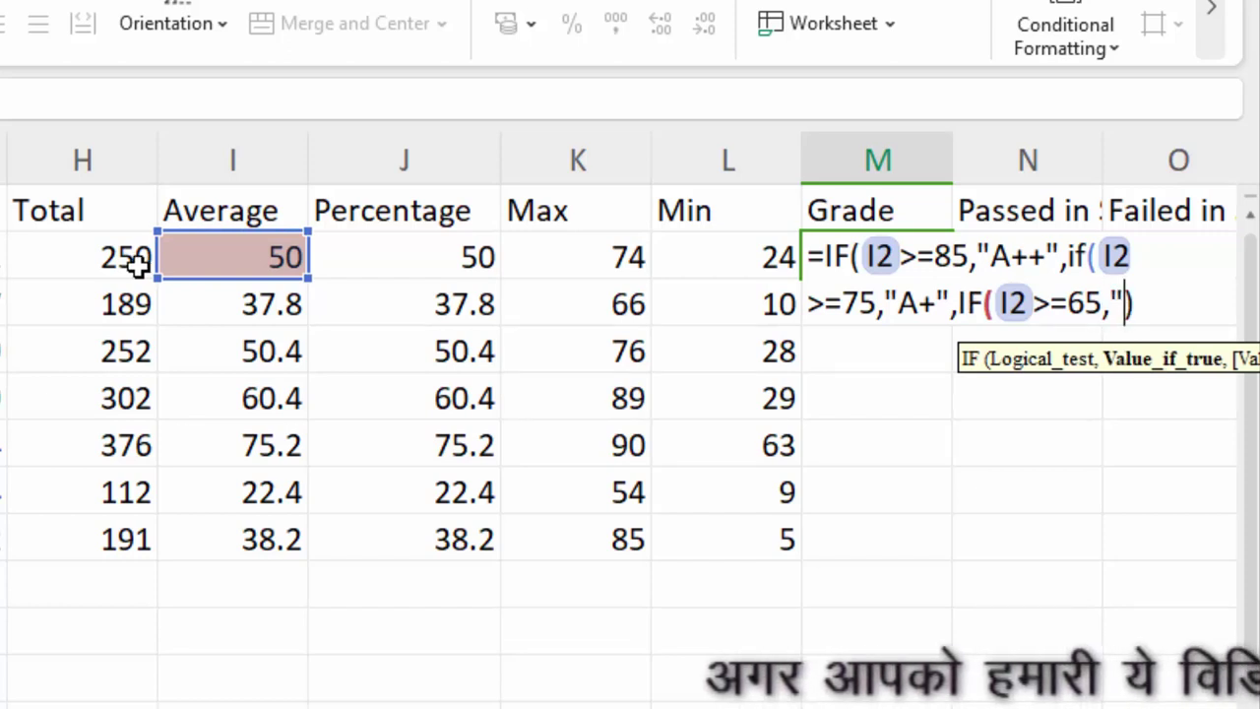
{"action": "type", "text": "B\""}
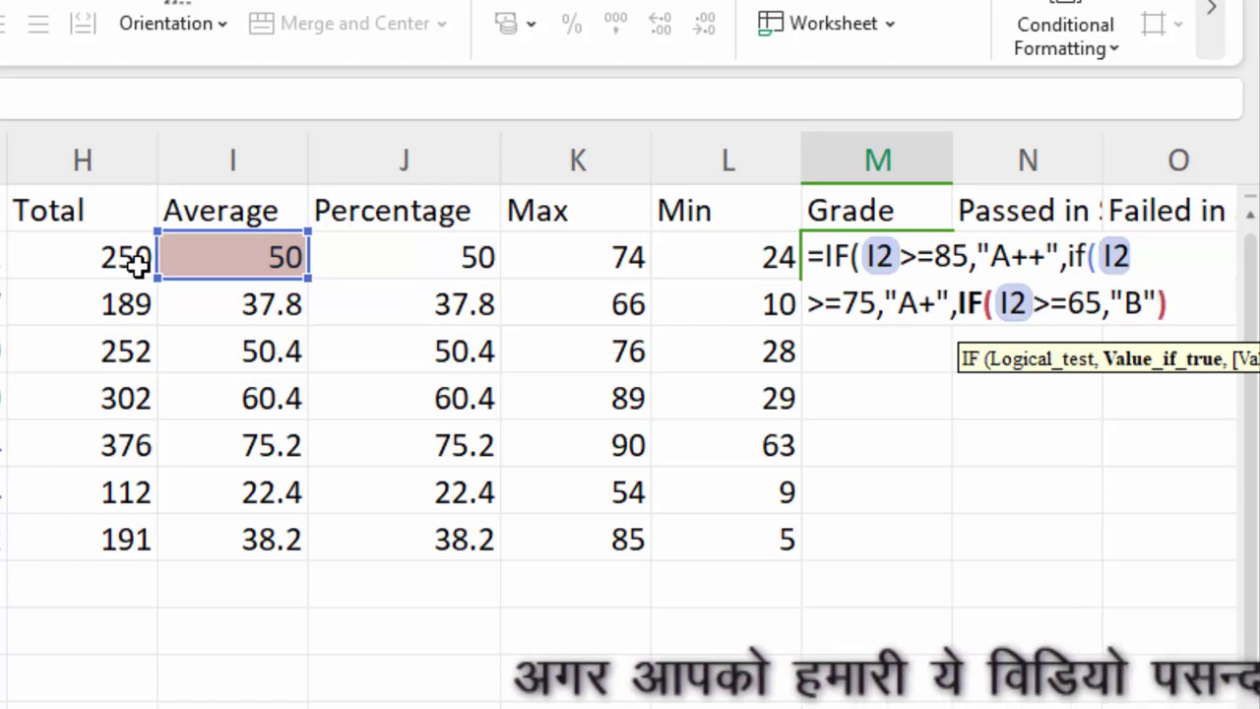
{"action": "type", "text": ",if"}
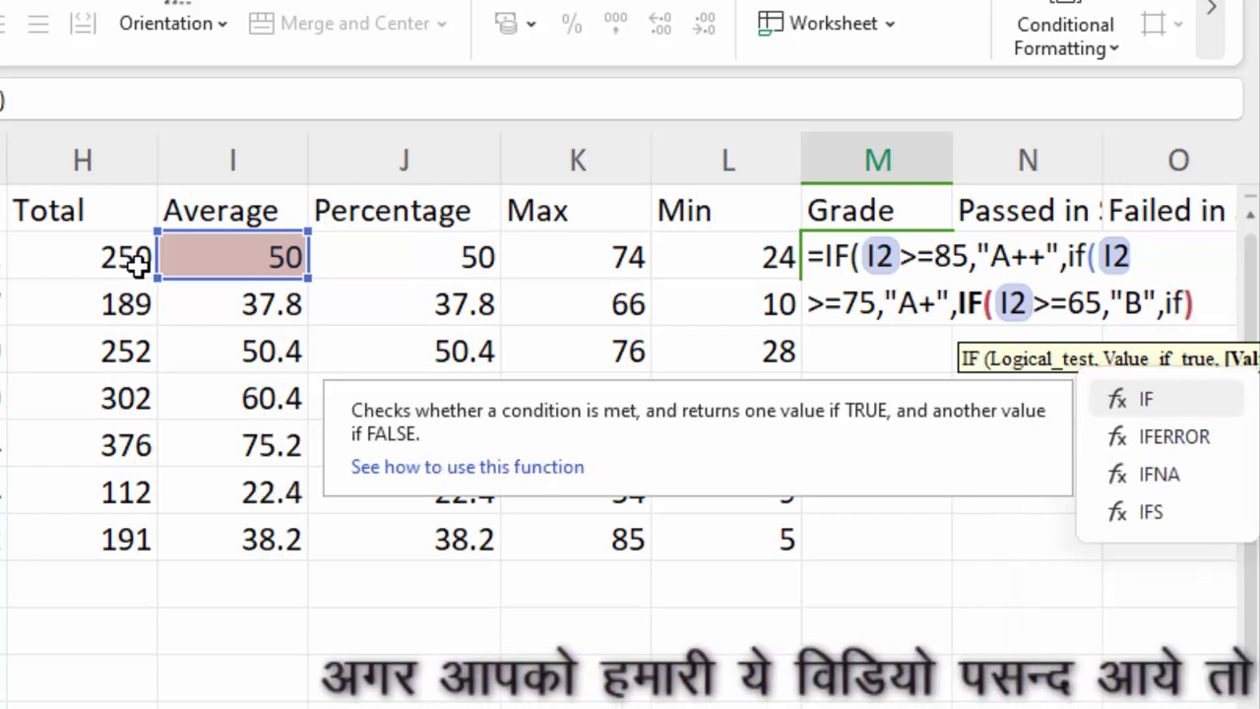
{"action": "type", "text": "("}
Add nested IF tests giving C for I2>=55 and D for I2>=50.
{"action": "left_click", "coordinate": [215, 248]}
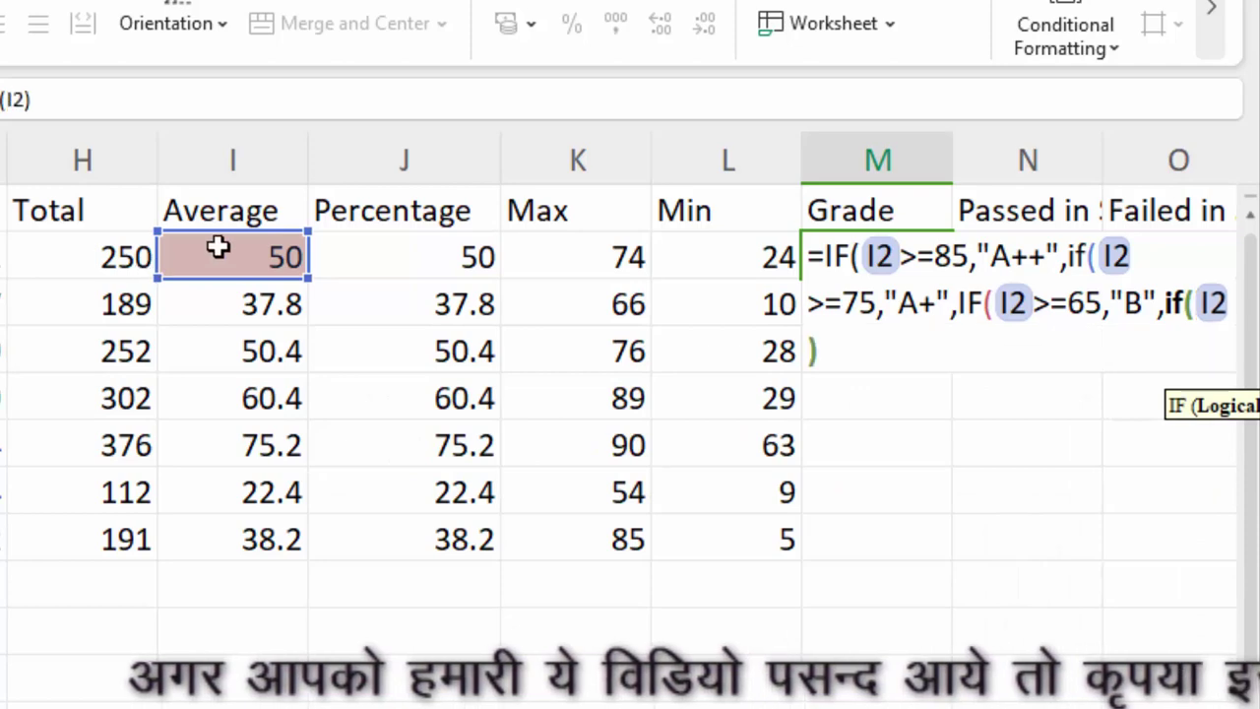
{"action": "type", "text": ">="}
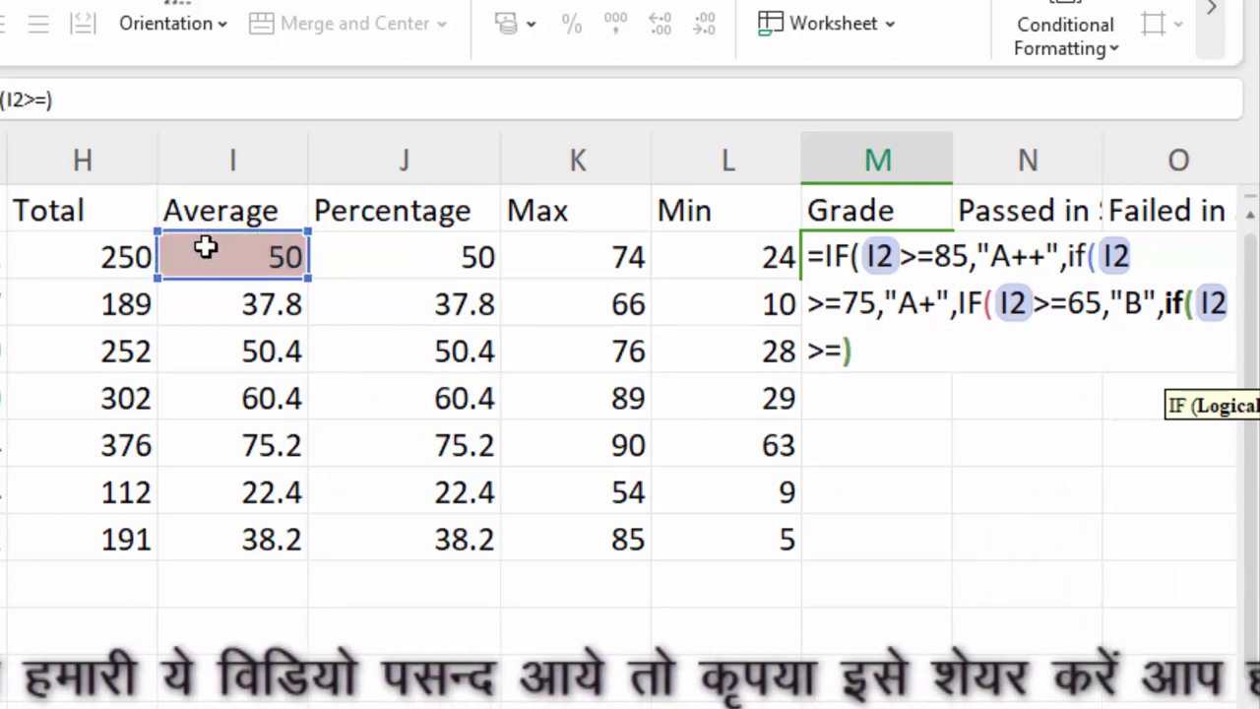
{"action": "type", "text": "55"}
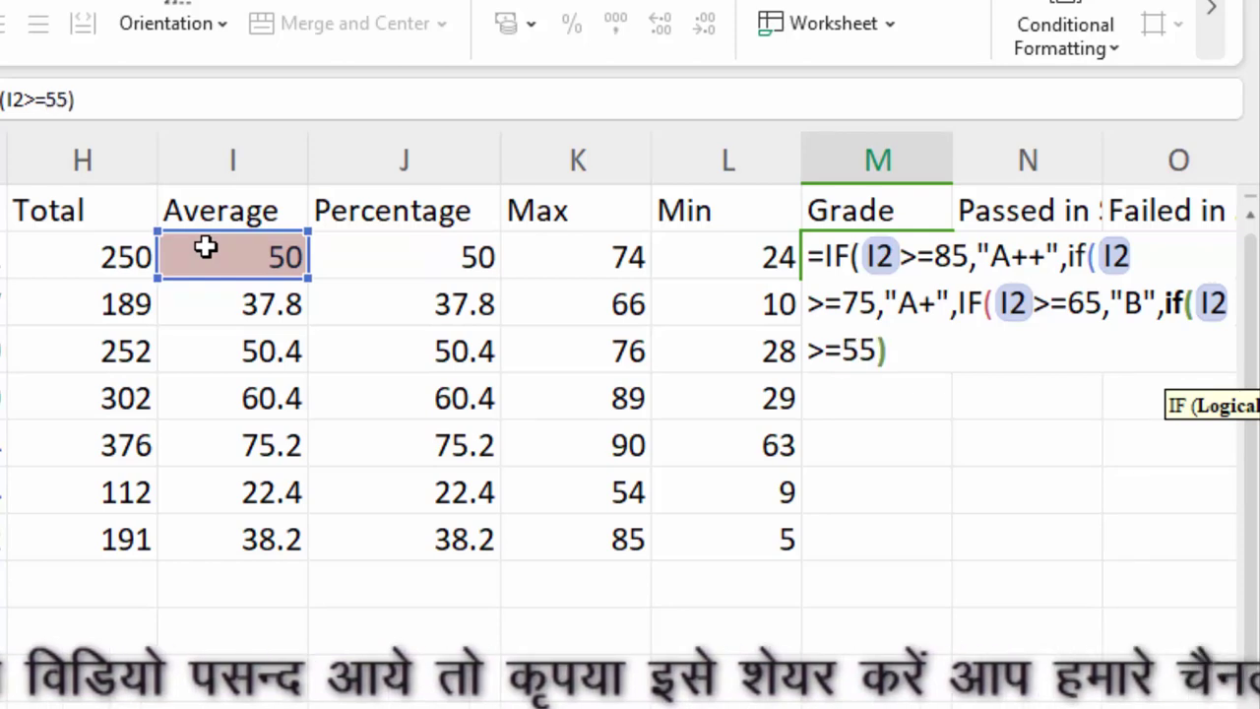
{"action": "type", "text": ",\"C"}
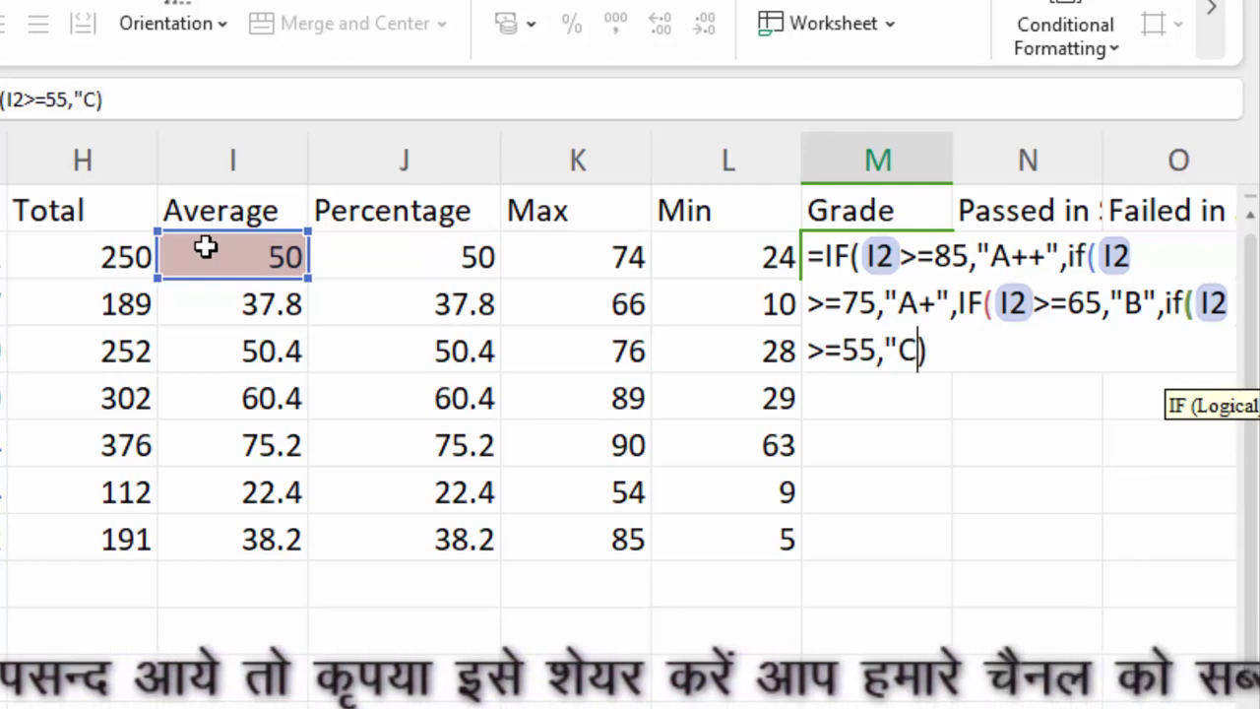
{"action": "type", "text": "\","}
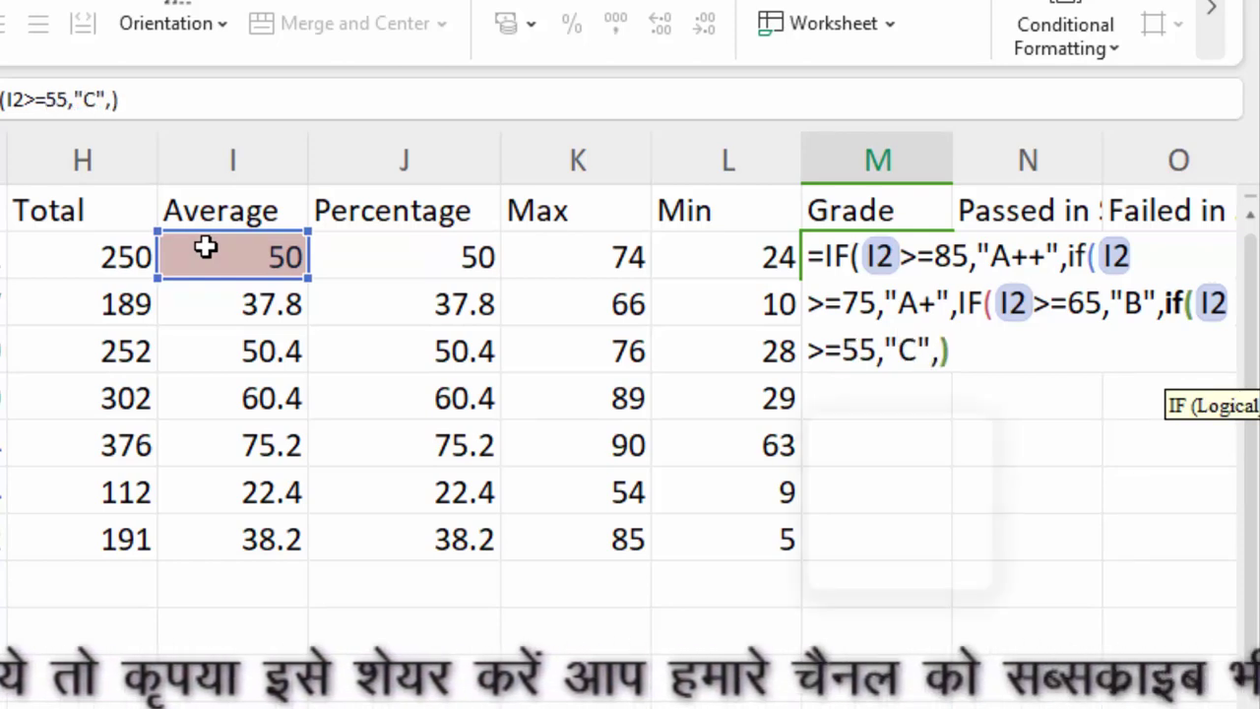
{"action": "type", "text": "if"}
{"action": "key", "text": "Tab"}
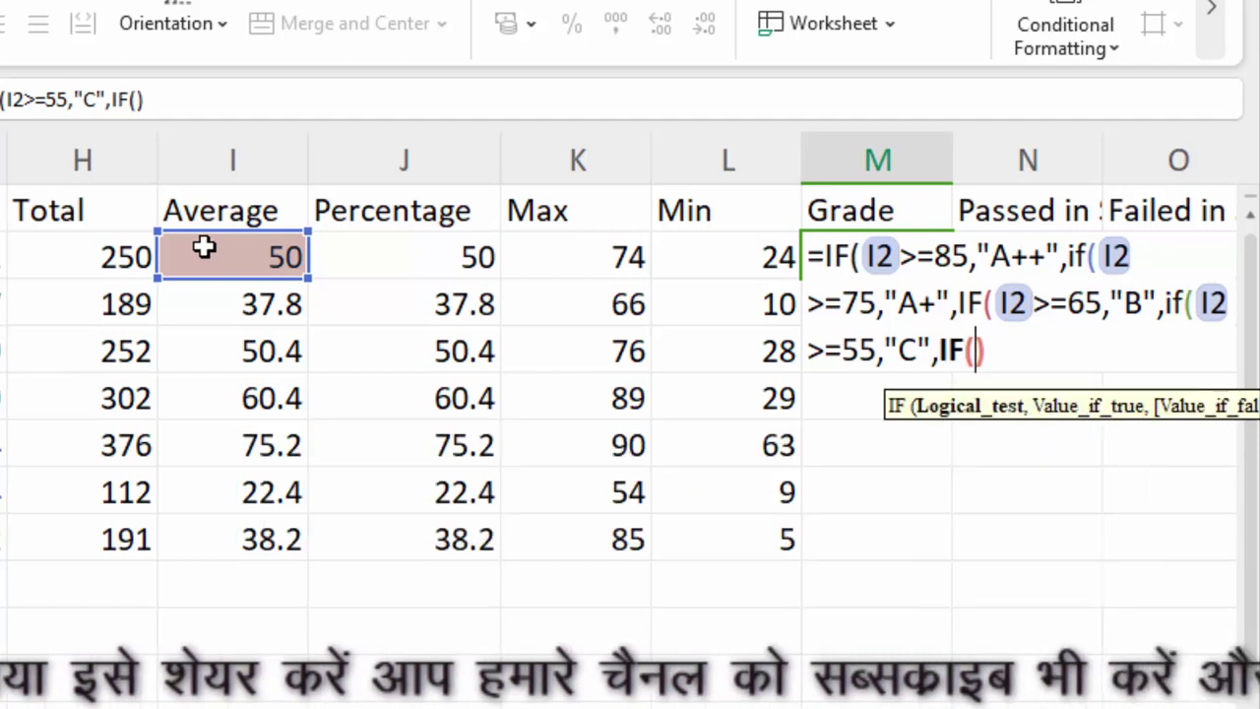
{"action": "left_click", "coordinate": [204, 247]}
{"action": "type", "text": ">="}
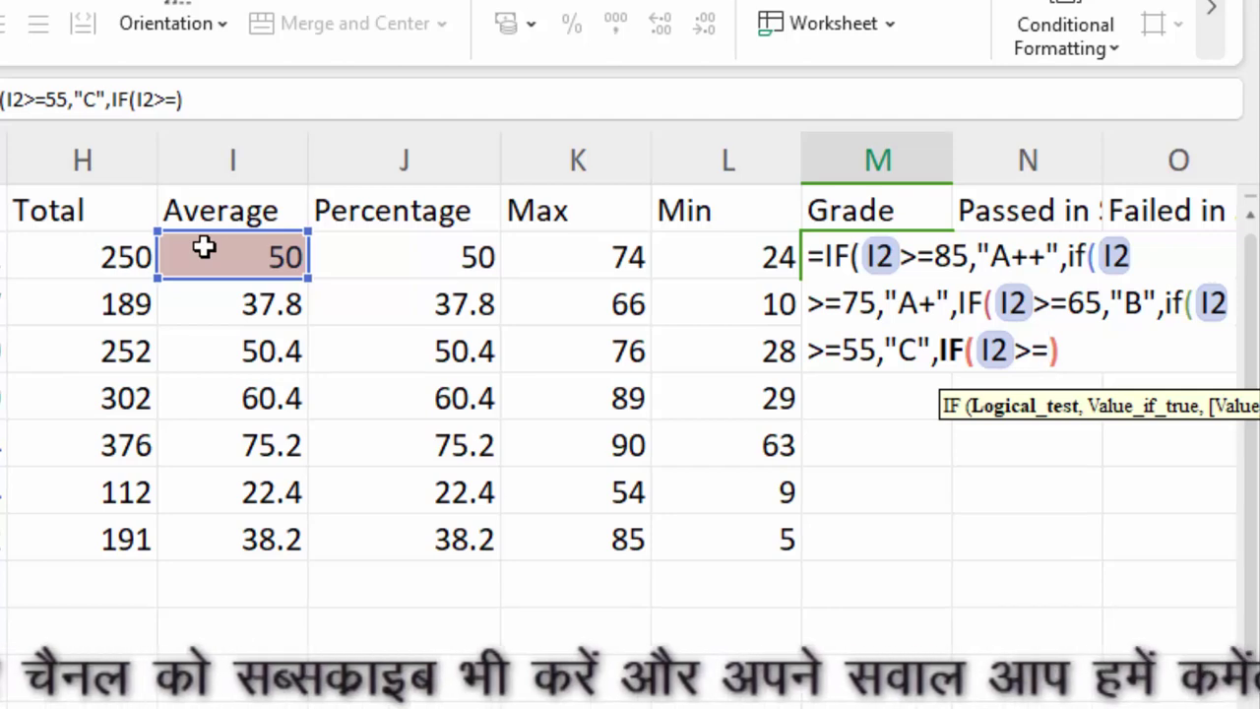
{"action": "type", "text": "50,"}
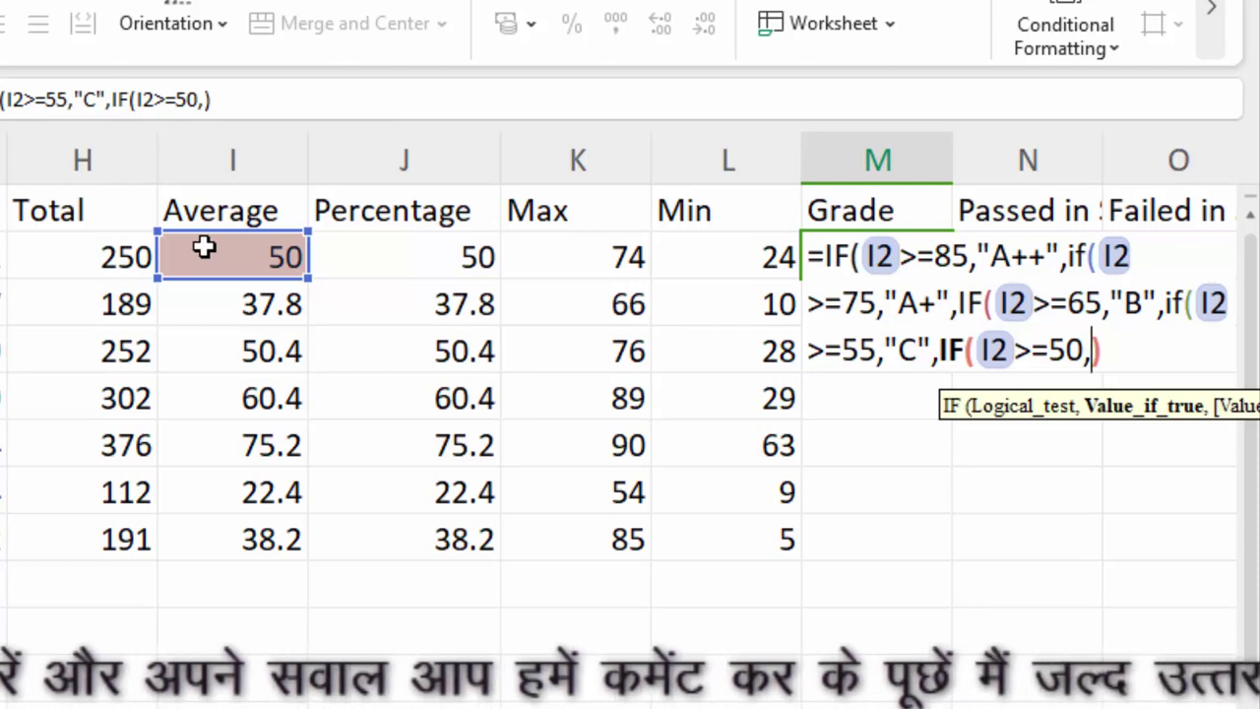
{"action": "type", "text": "\""}
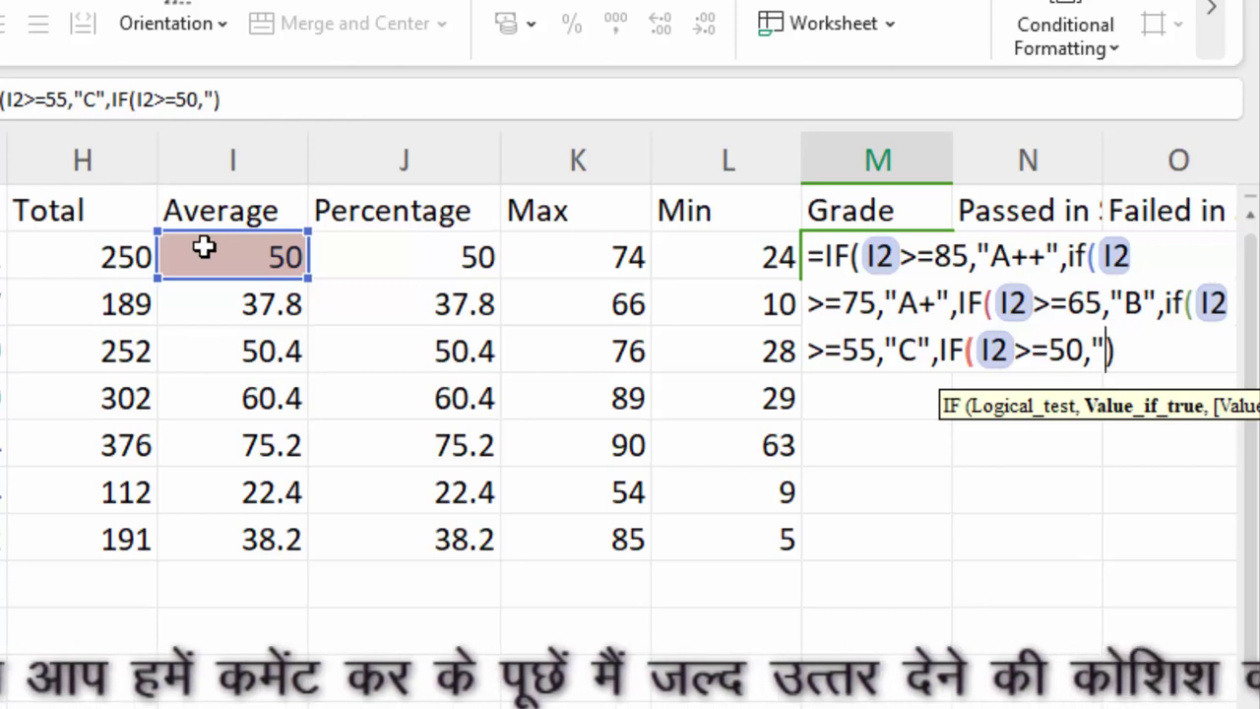
{"action": "type", "text": "D\""}
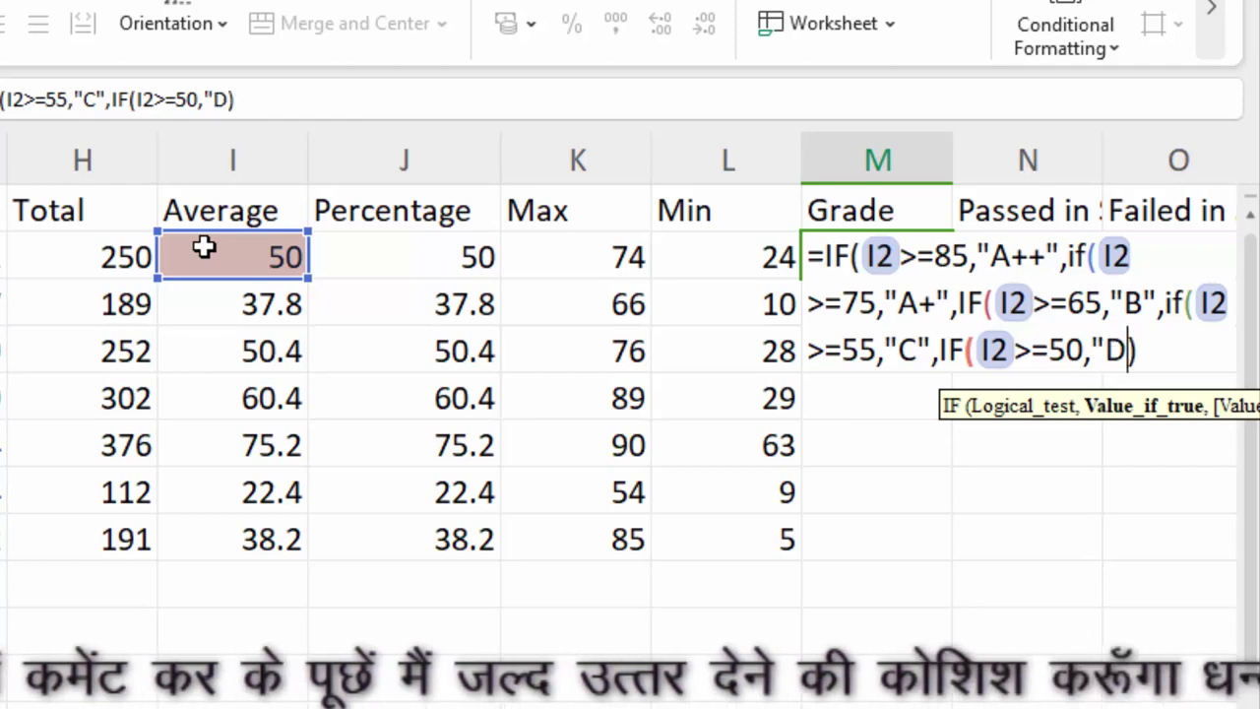
{"action": "type", "text": ")"}
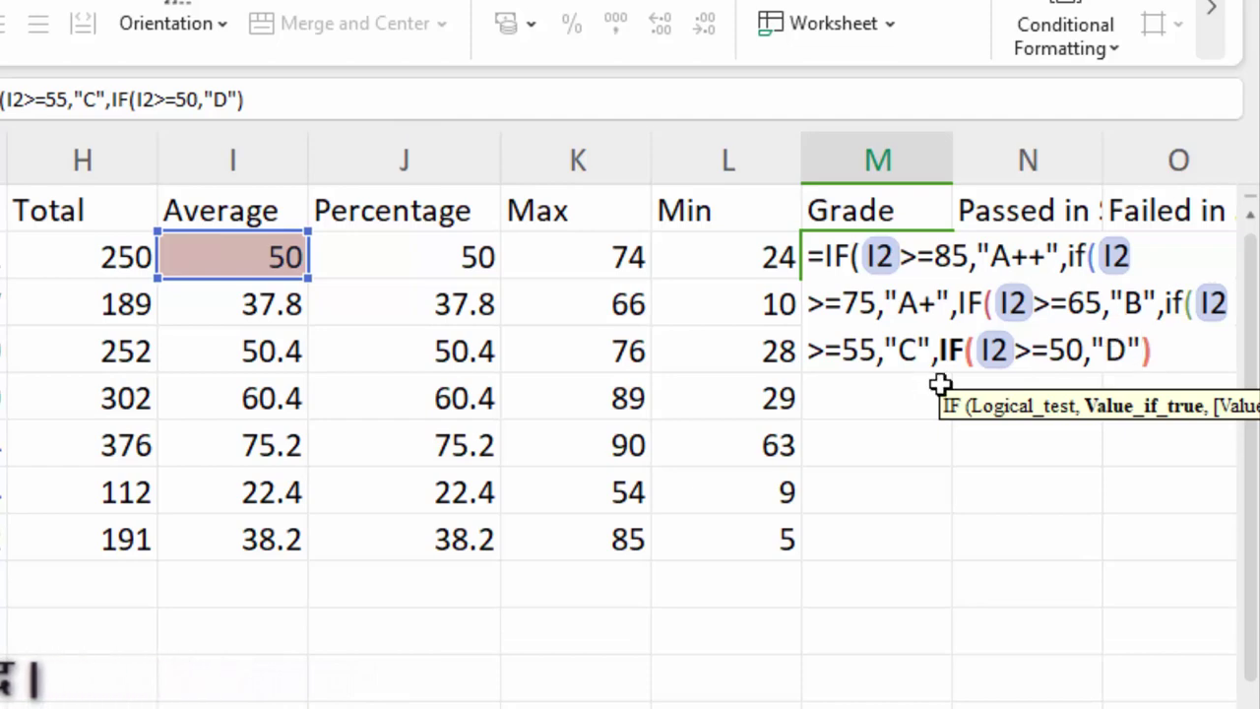
Complete the M2 grade formula with "Failed" for marks below 50 and close all brackets.
{"action": "left_click", "coordinate": [1140, 366]}
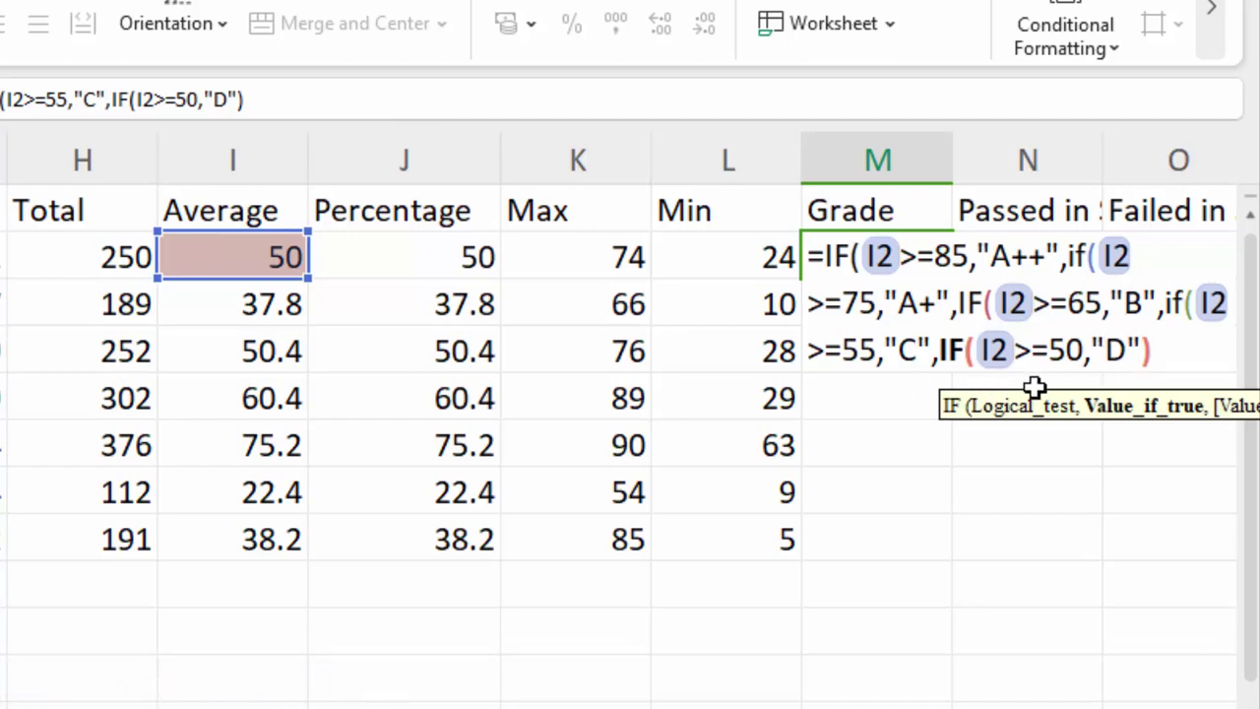
{"action": "type", "text": ","}
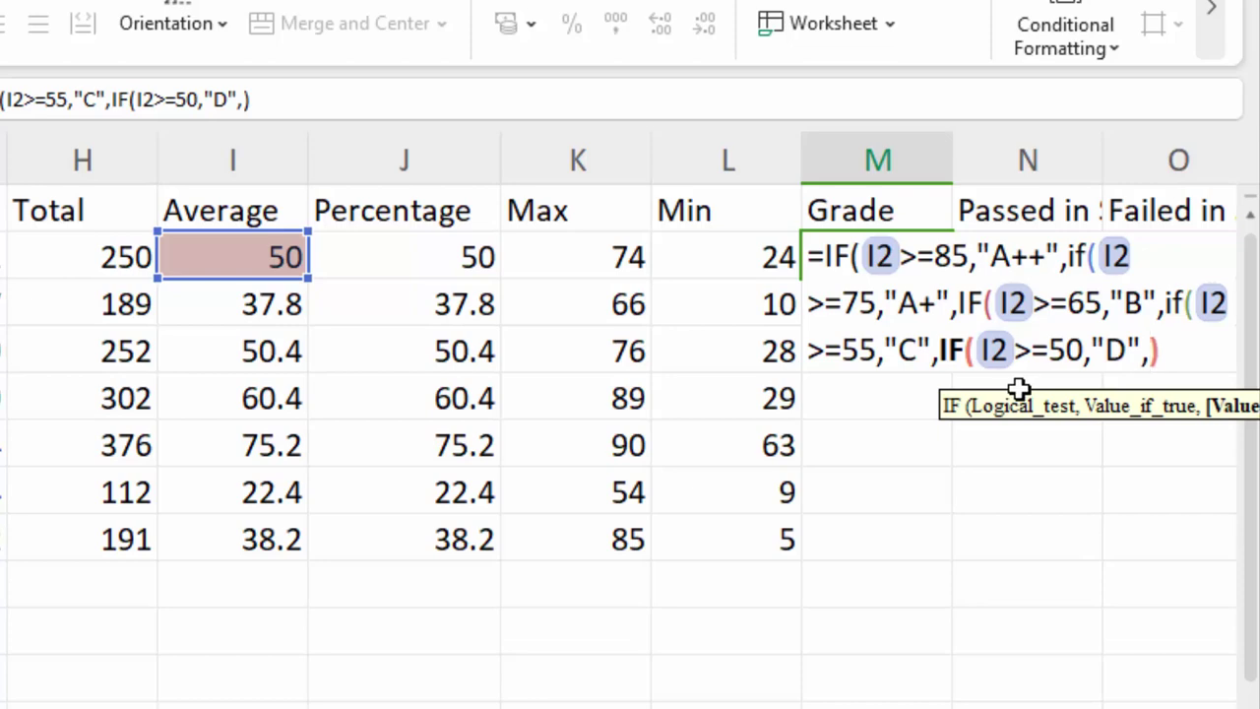
{"action": "type", "text": "\""}
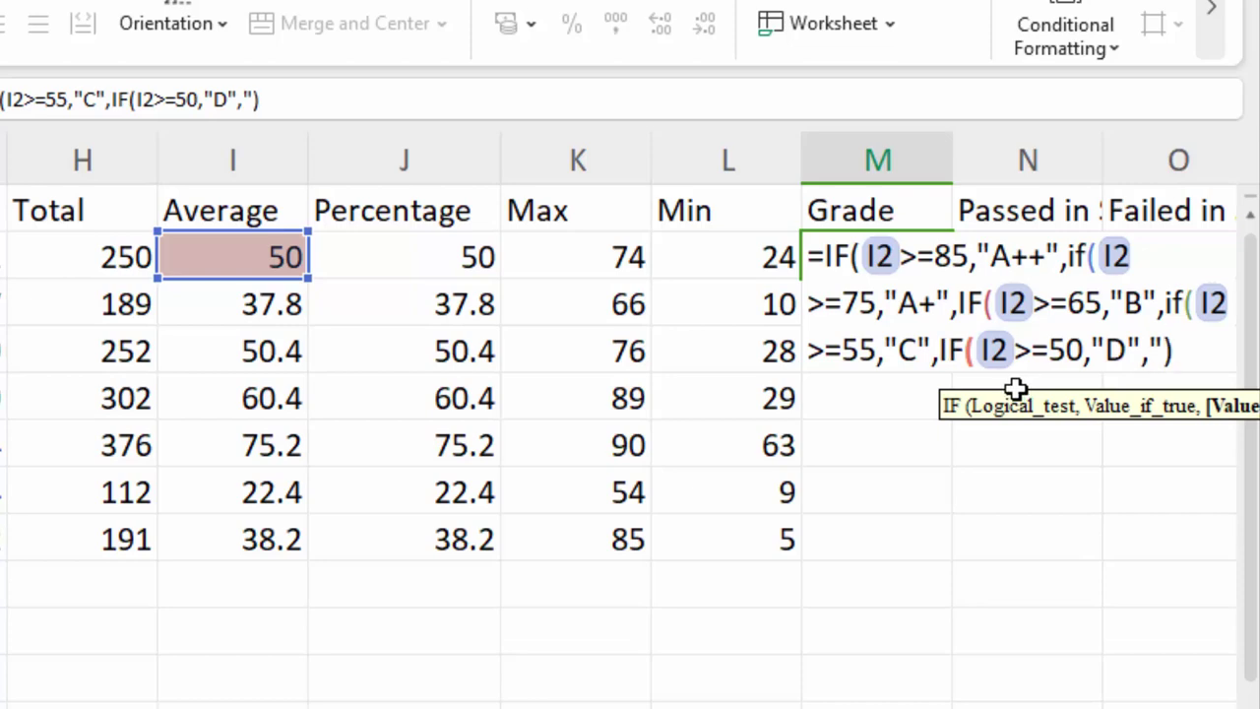
{"action": "type", "text": "Failed"}
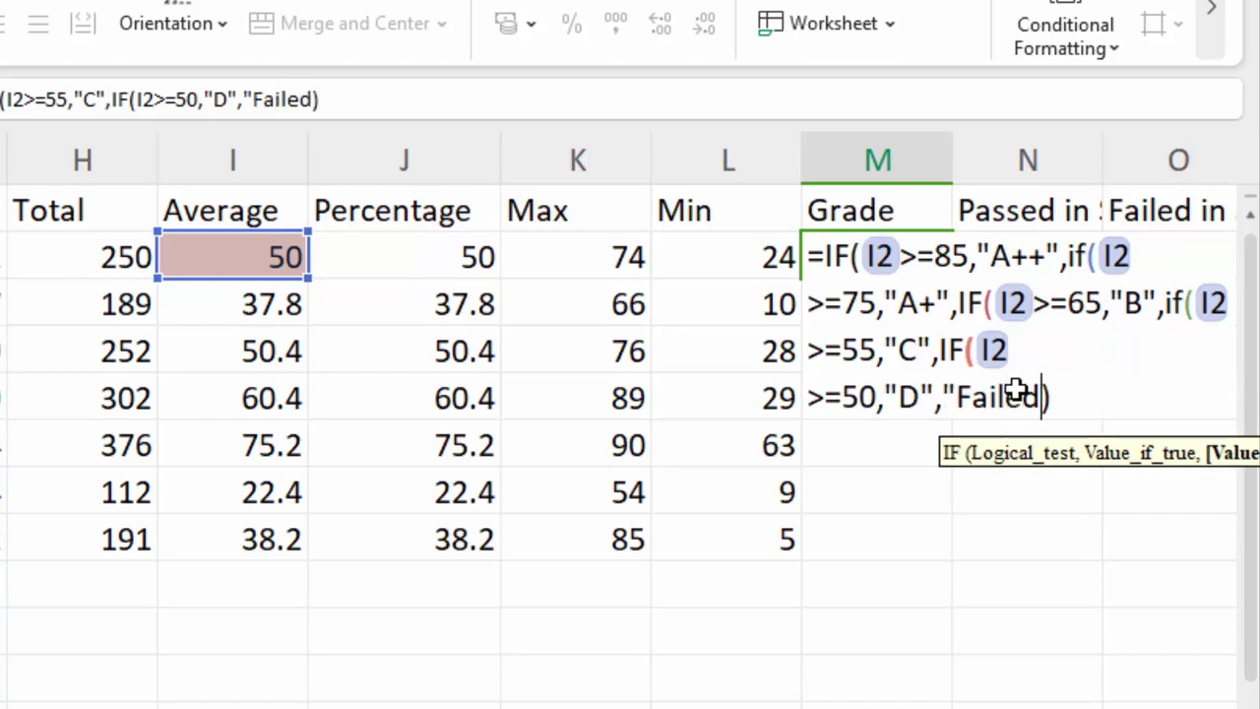
{"action": "type", "text": "\""}
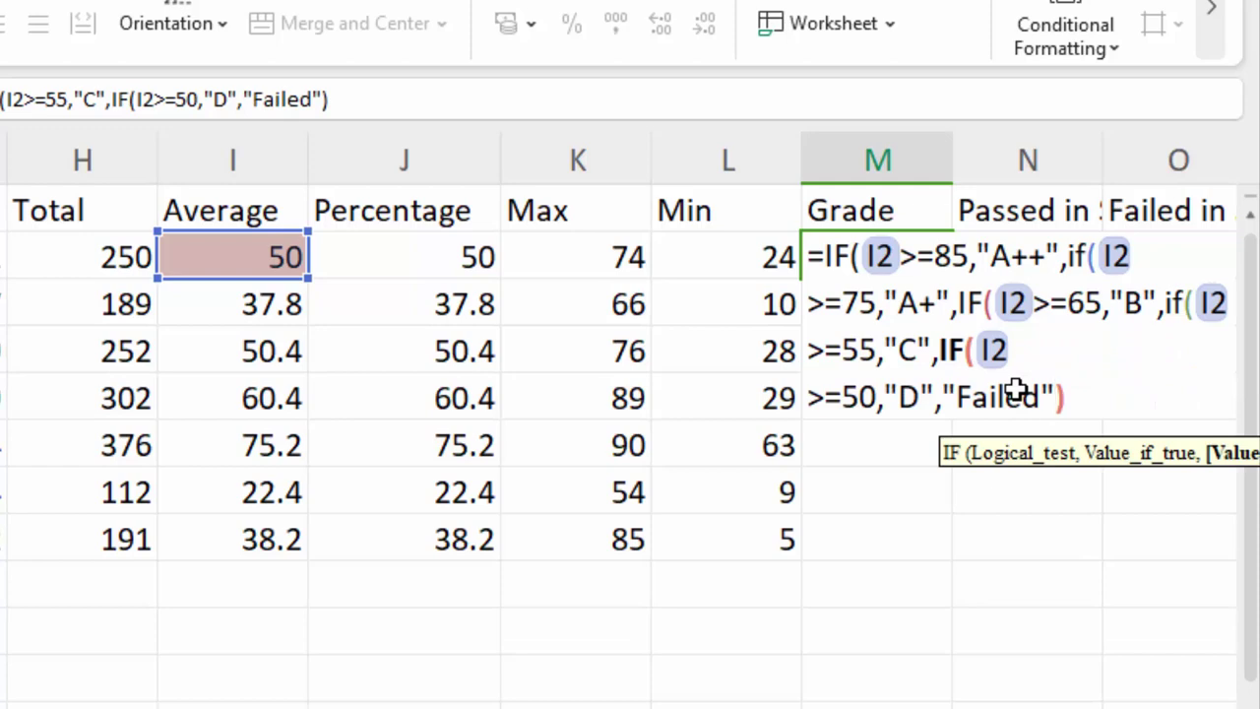
{"action": "type", "text": ")"}
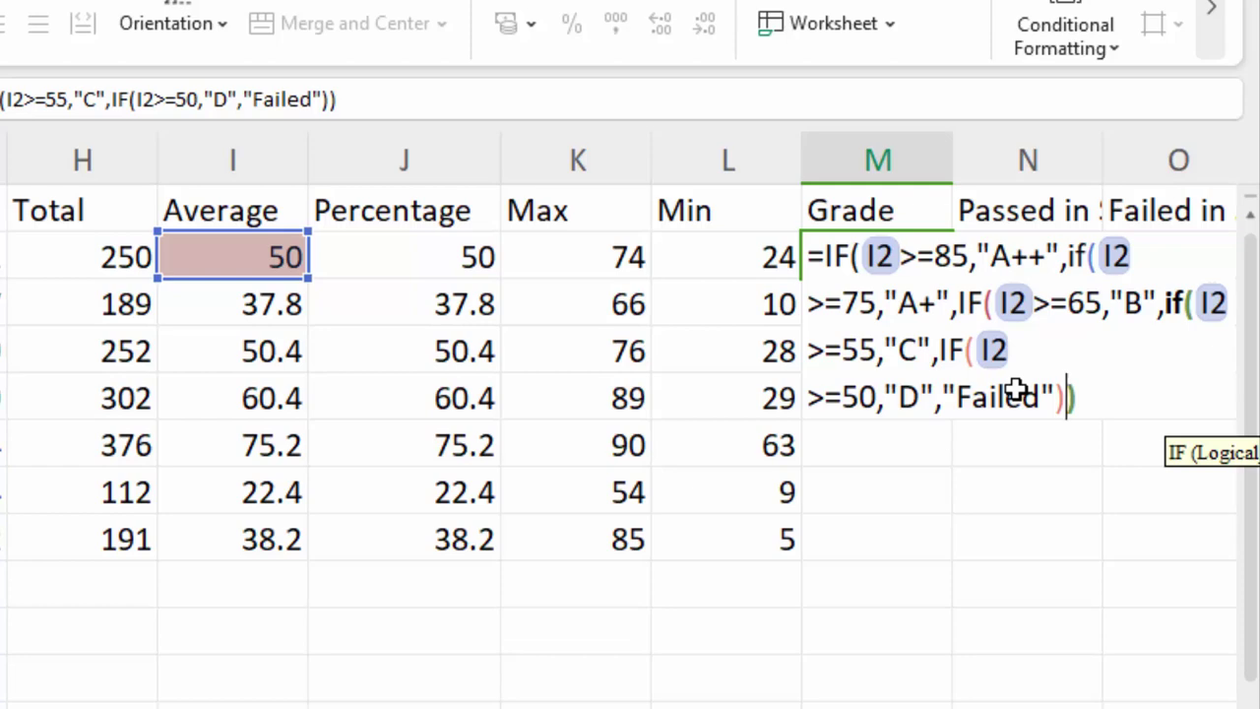
{"action": "type", "text": ")))"}
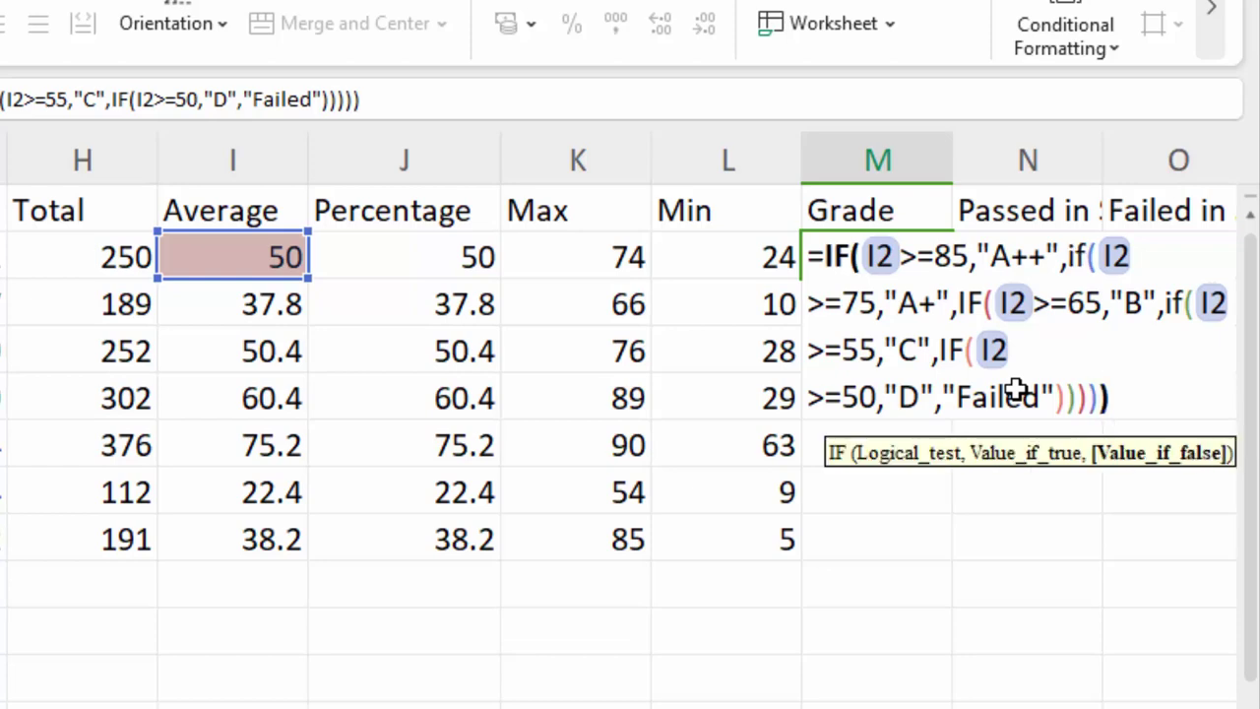
{"action": "key", "text": "Return"}
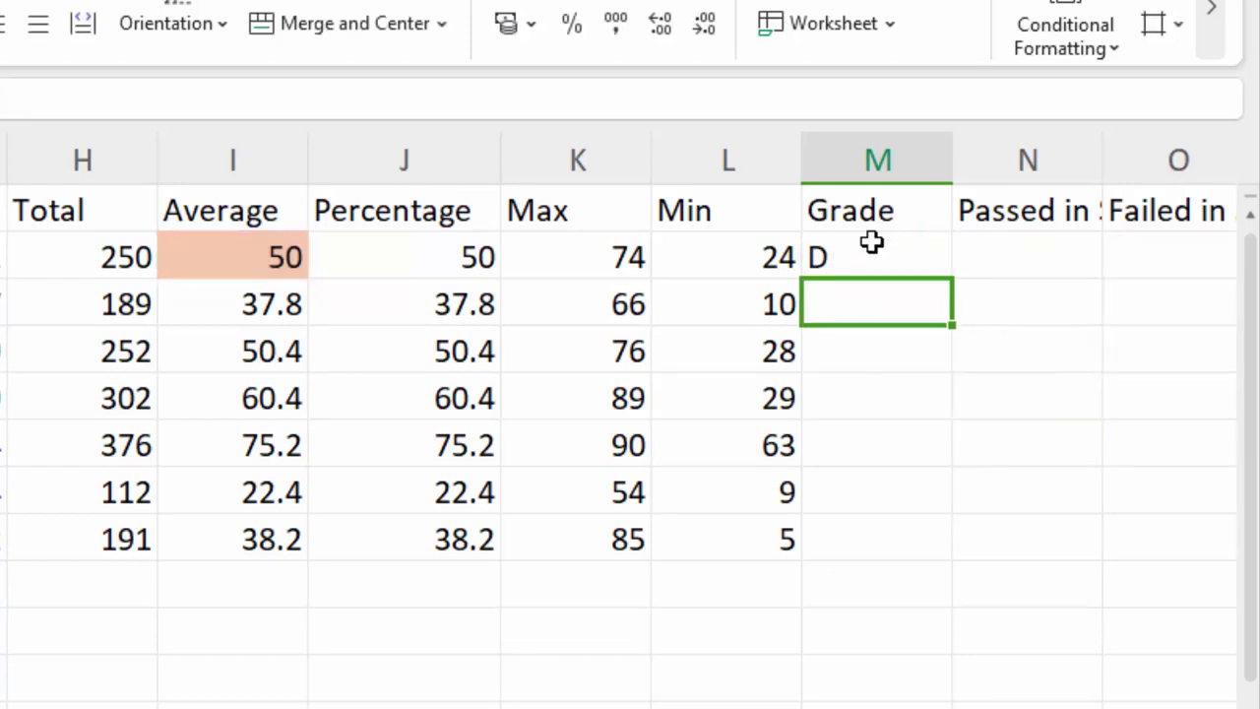
Fill the grade formula down to M8 (D, Failed, D, C, A+, Failed, Failed) and select the first Passed in cell.
{"action": "left_click", "coordinate": [870, 254]}
{"action": "double_click", "coordinate": [954, 279]}
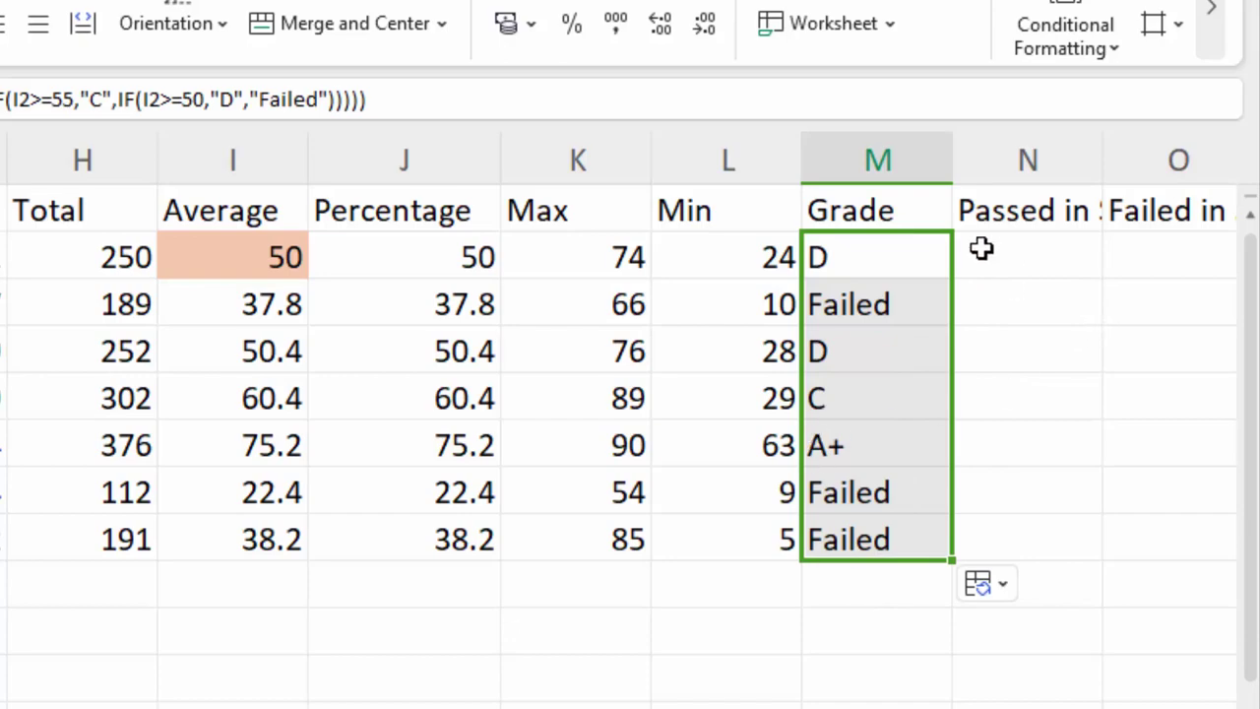
{"action": "left_click", "coordinate": [985, 229]}
{"action": "left_click", "coordinate": [990, 261]}
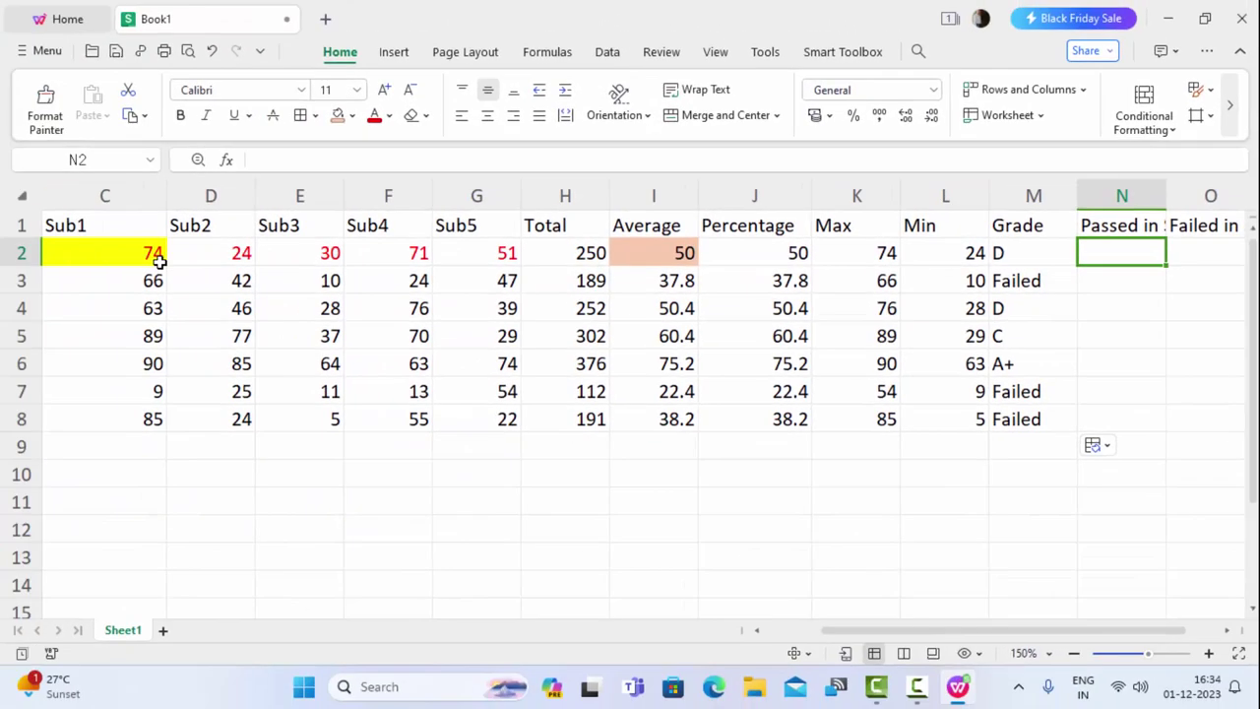
Select the first student's Sub2 and Sub3 marks (D2:E2) and fill them red.
{"action": "left_click", "coordinate": [160, 256]}
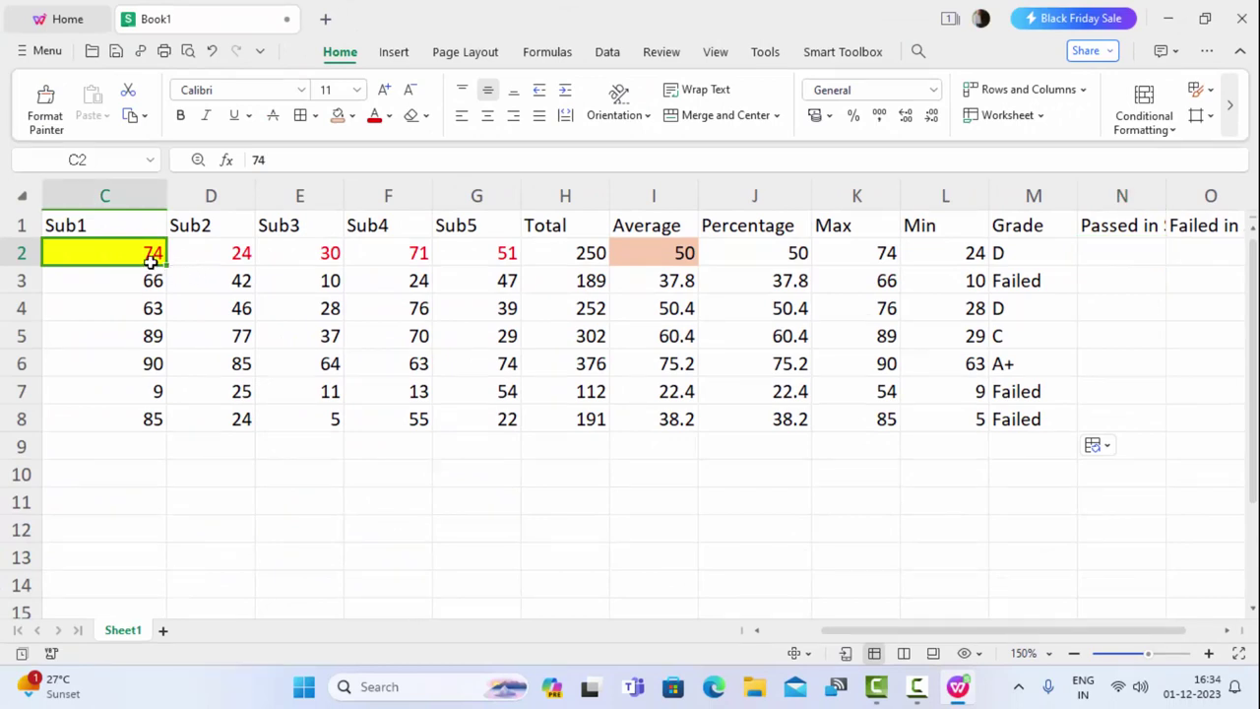
{"action": "left_click", "coordinate": [227, 253]}
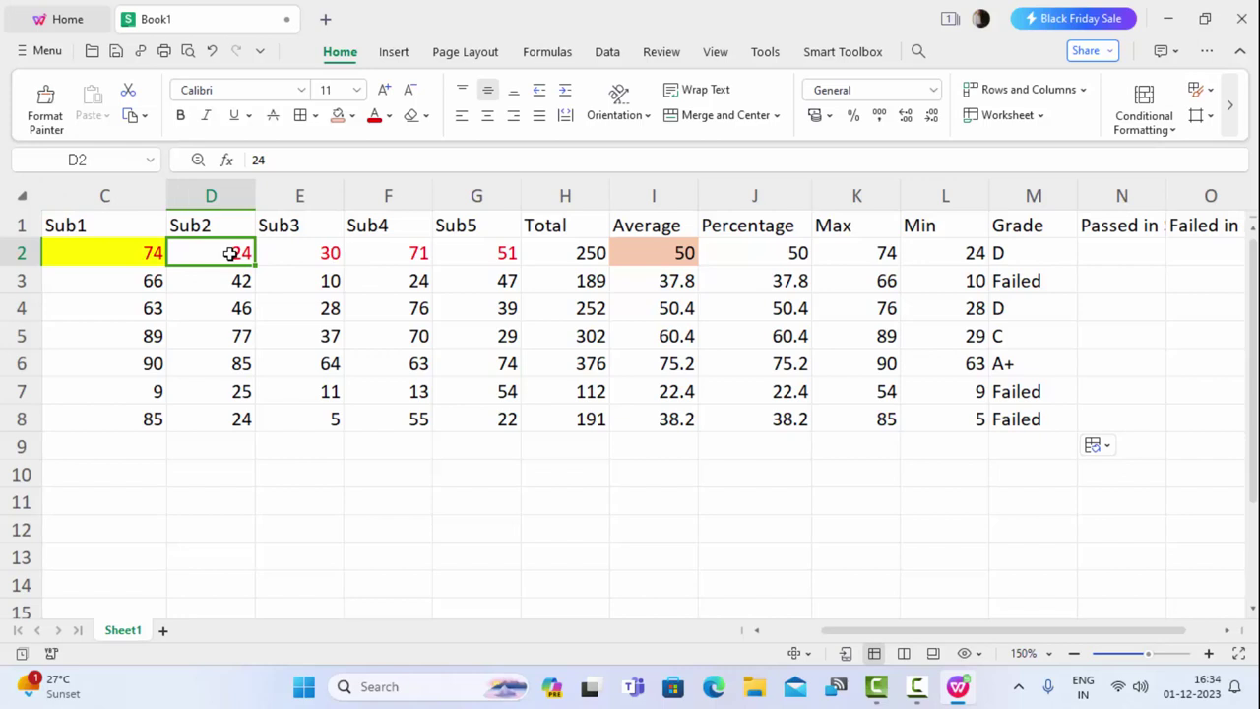
{"action": "left_click", "coordinate": [299, 251]}
{"action": "left_click_drag", "start_coordinate": [245, 253], "coordinate": [282, 251]}
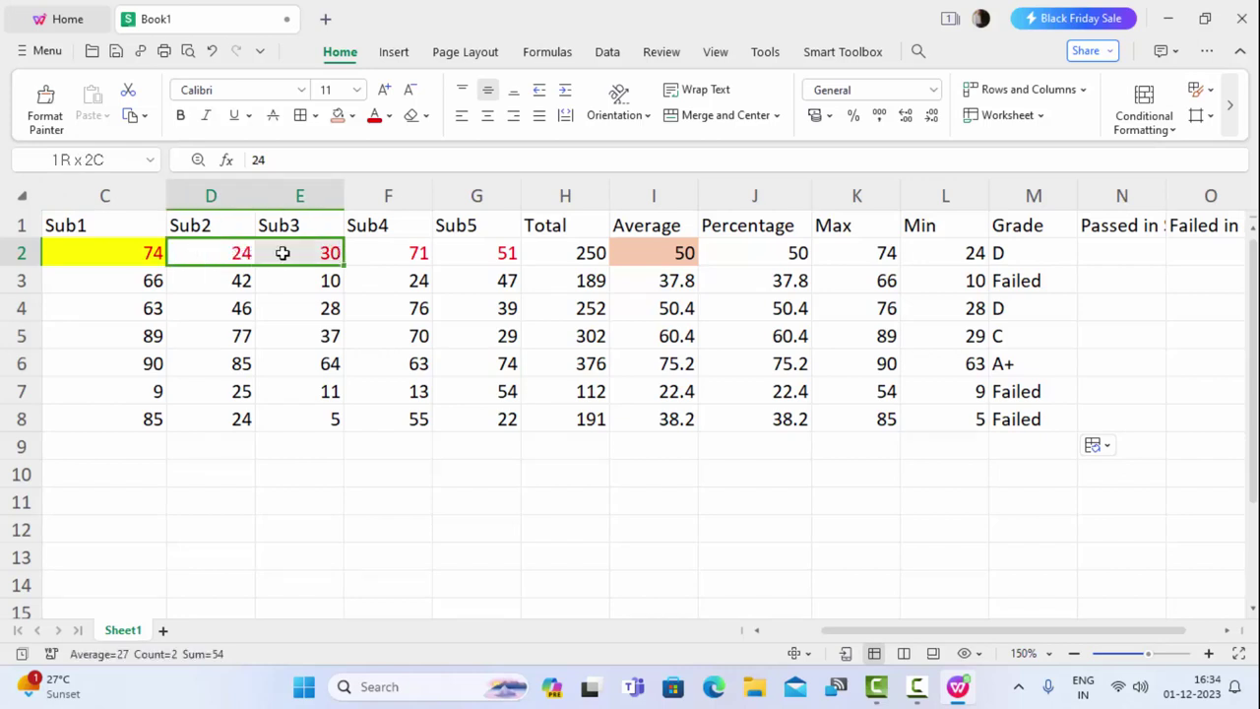
{"action": "left_click", "coordinate": [351, 116]}
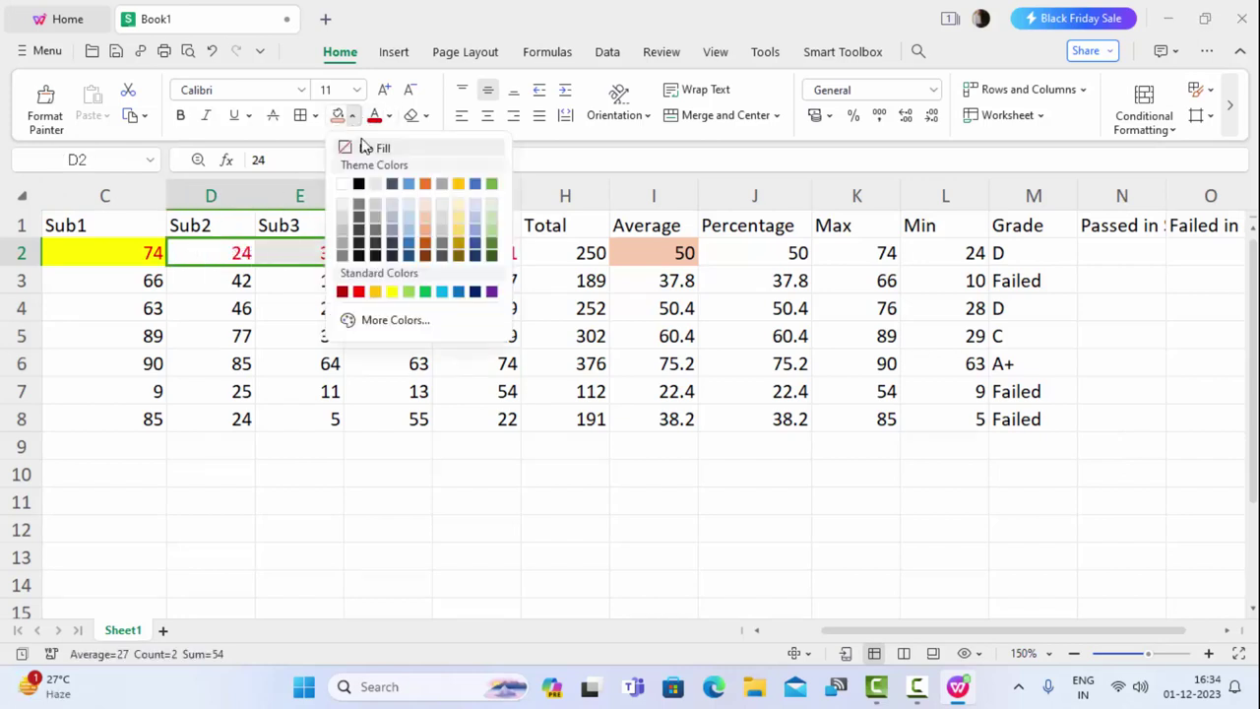
{"action": "left_click", "coordinate": [359, 294]}
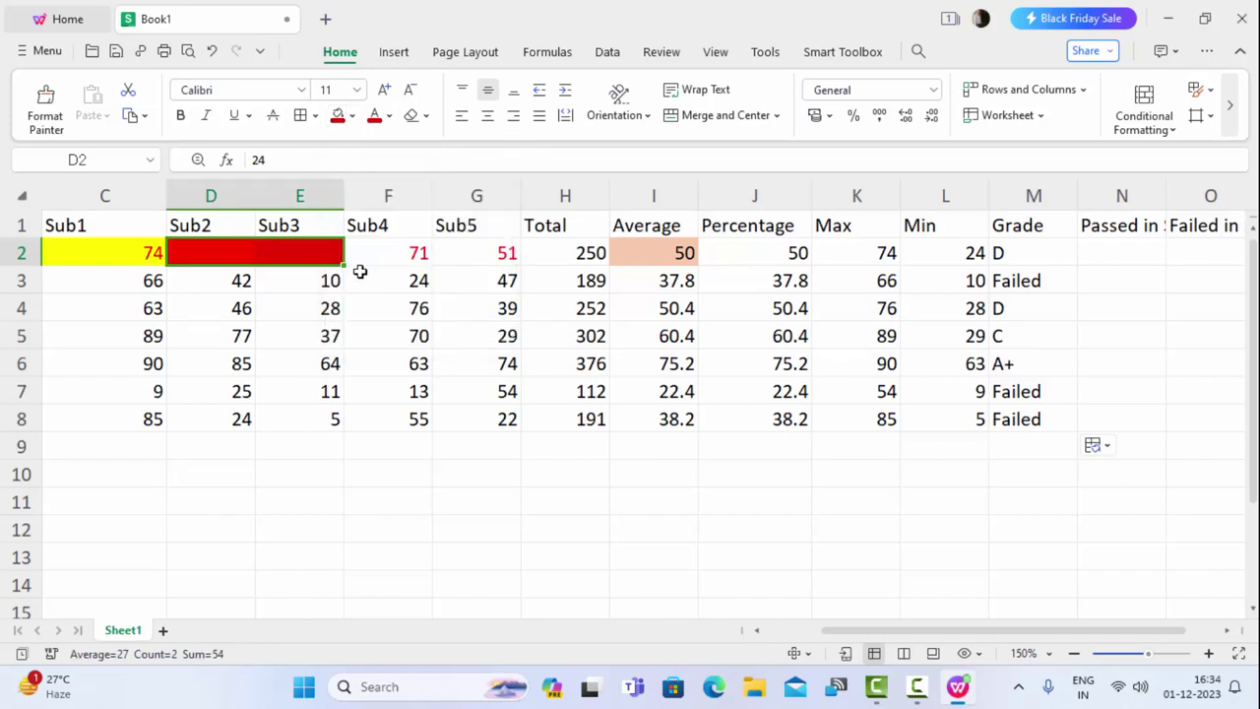
Make the D2:E2 text white, then select the Sub4 and Sub5 marks in row 2.
{"action": "left_click", "coordinate": [389, 115]}
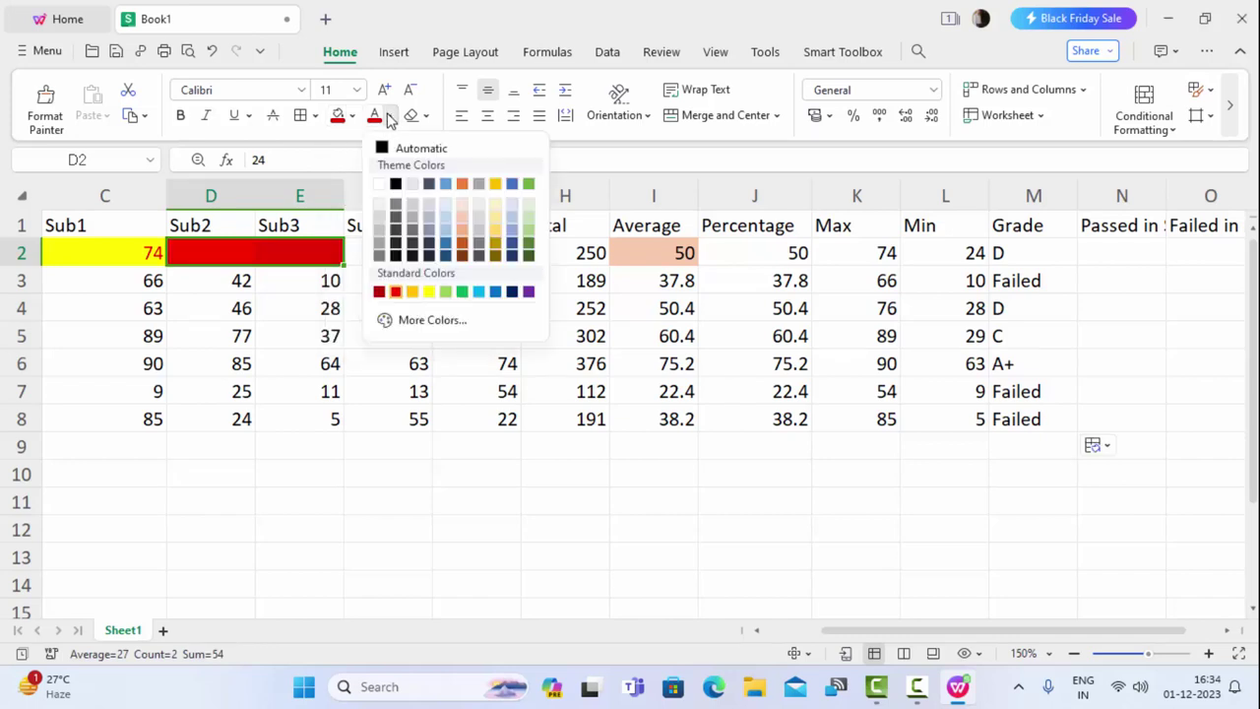
{"action": "left_click", "coordinate": [379, 183]}
{"action": "left_click", "coordinate": [401, 279]}
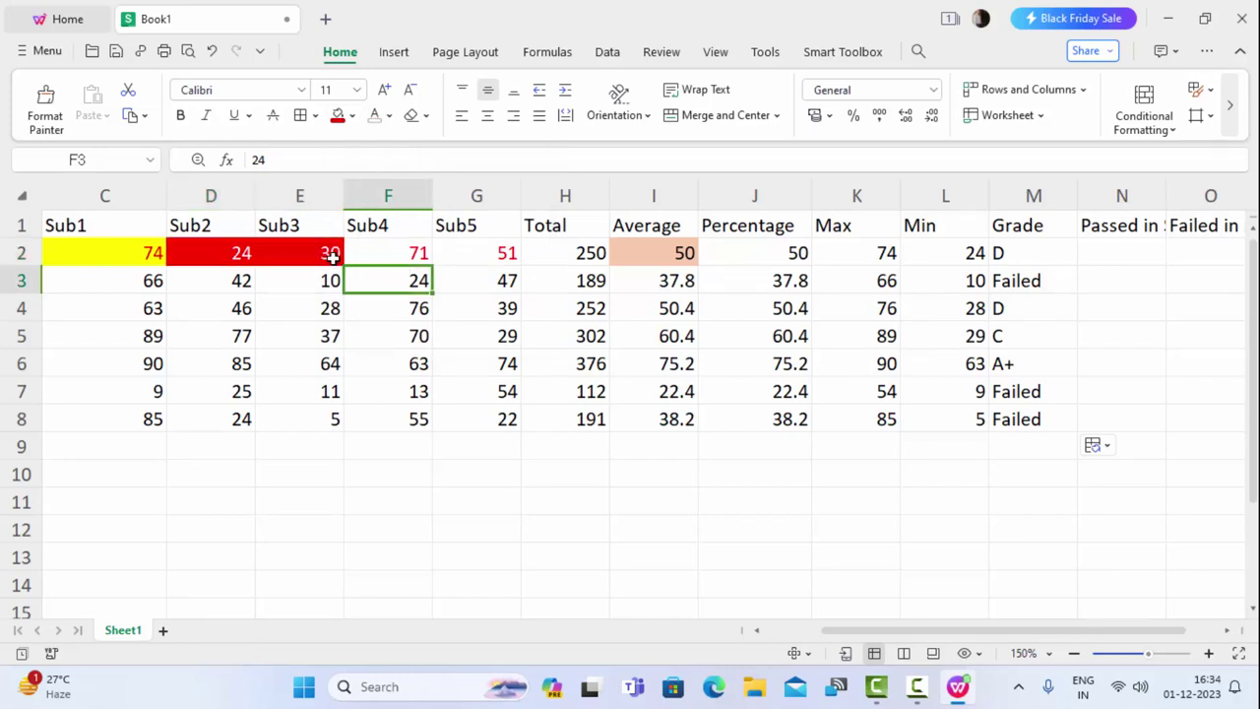
{"action": "left_click", "coordinate": [390, 254]}
{"action": "left_click_drag", "start_coordinate": [420, 253], "coordinate": [459, 249]}
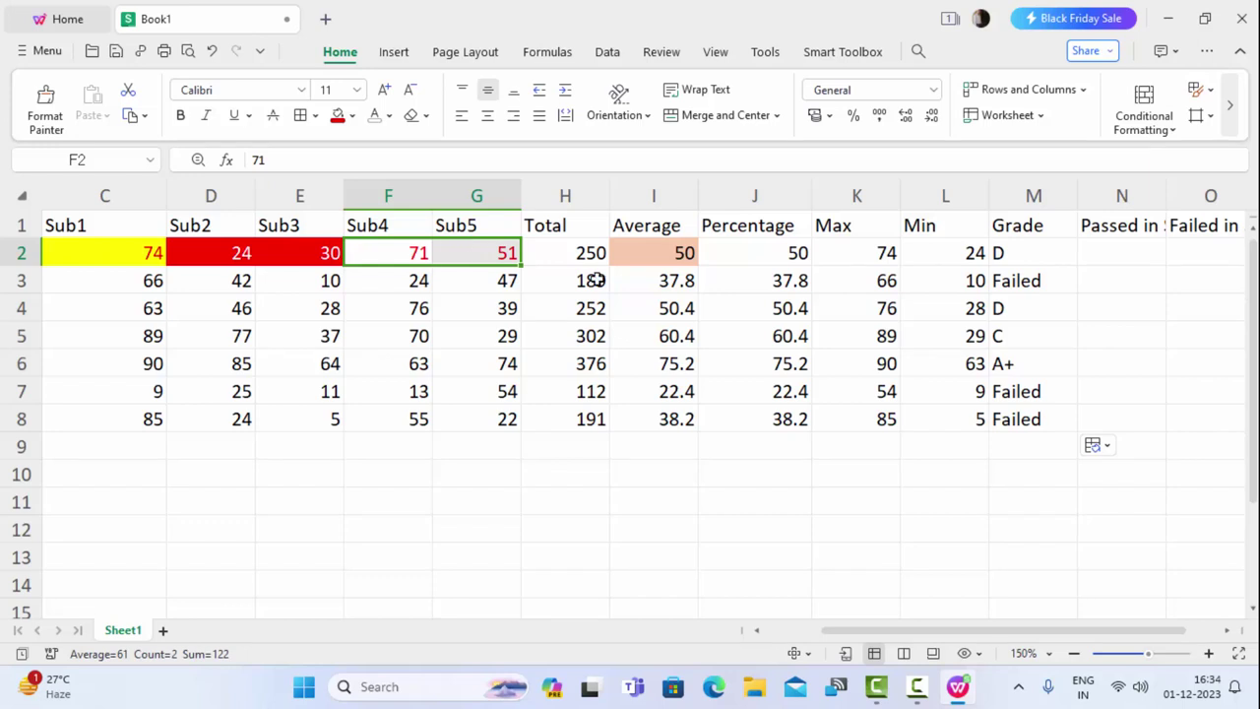
Enter =COUNTIF(C2:G2,">32") in N2 and reselect it for copying down.
{"action": "left_click", "coordinate": [1118, 252]}
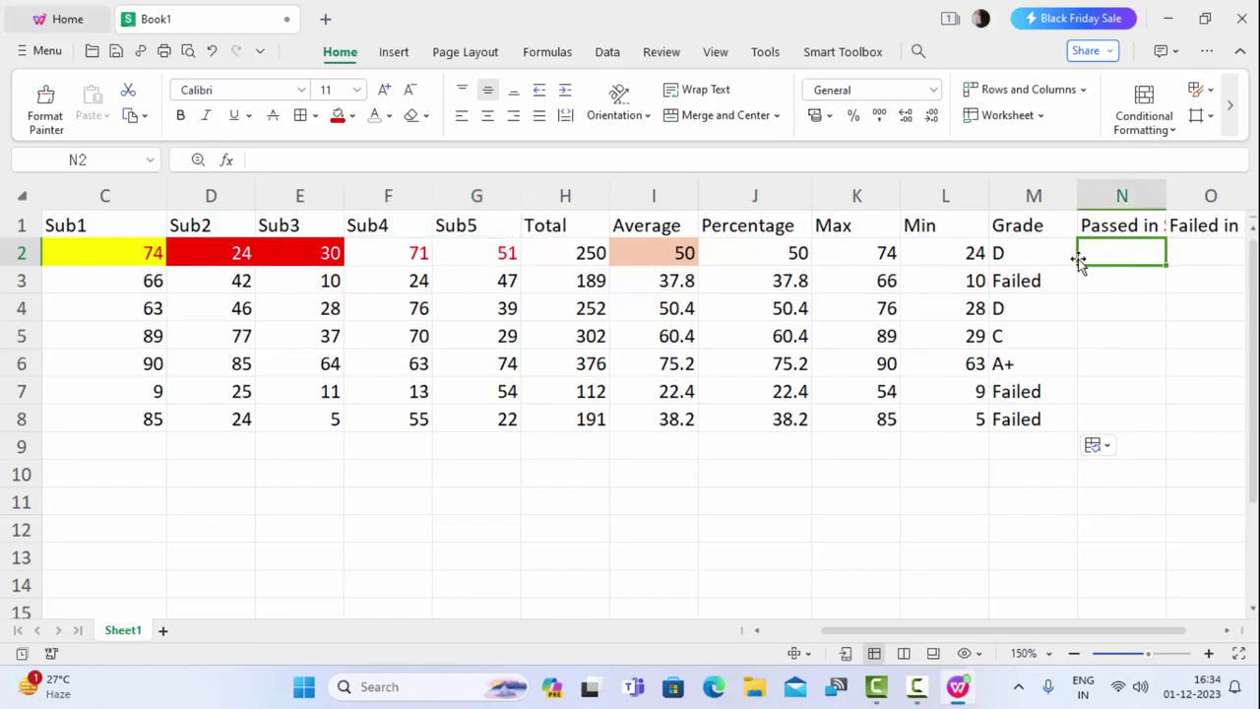
{"action": "type", "text": "=co"}
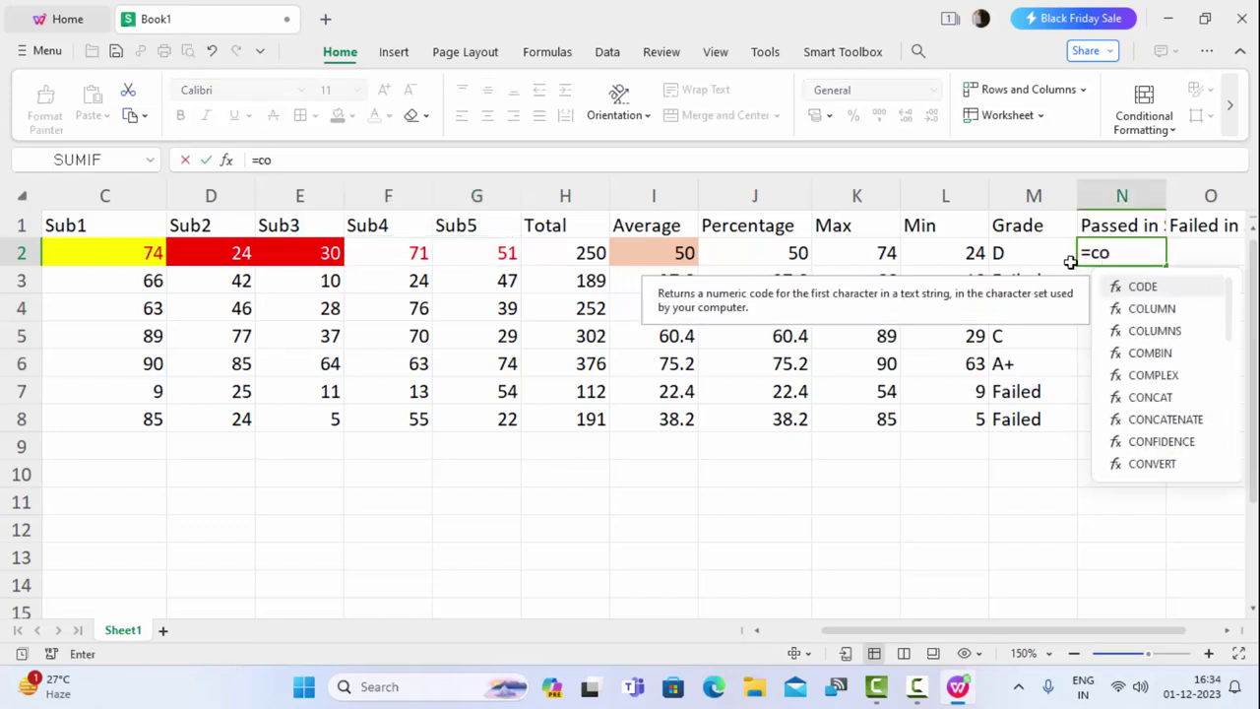
{"action": "type", "text": "untif"}
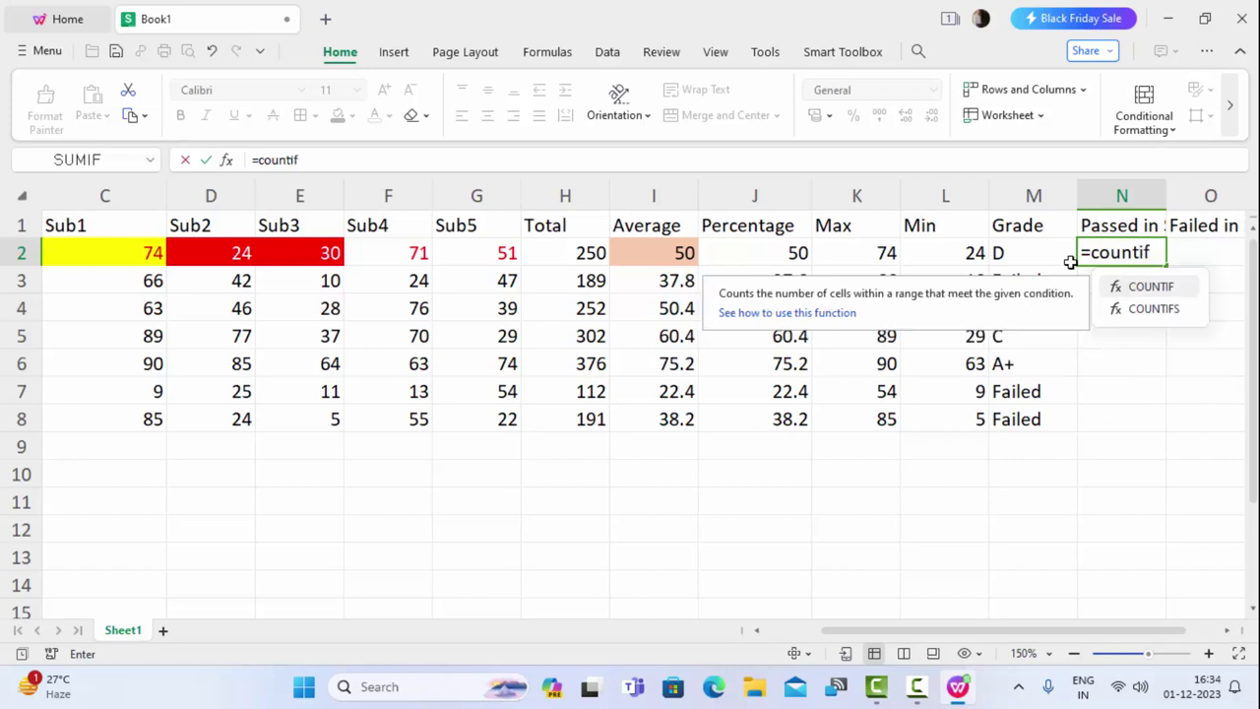
{"action": "type", "text": "("}
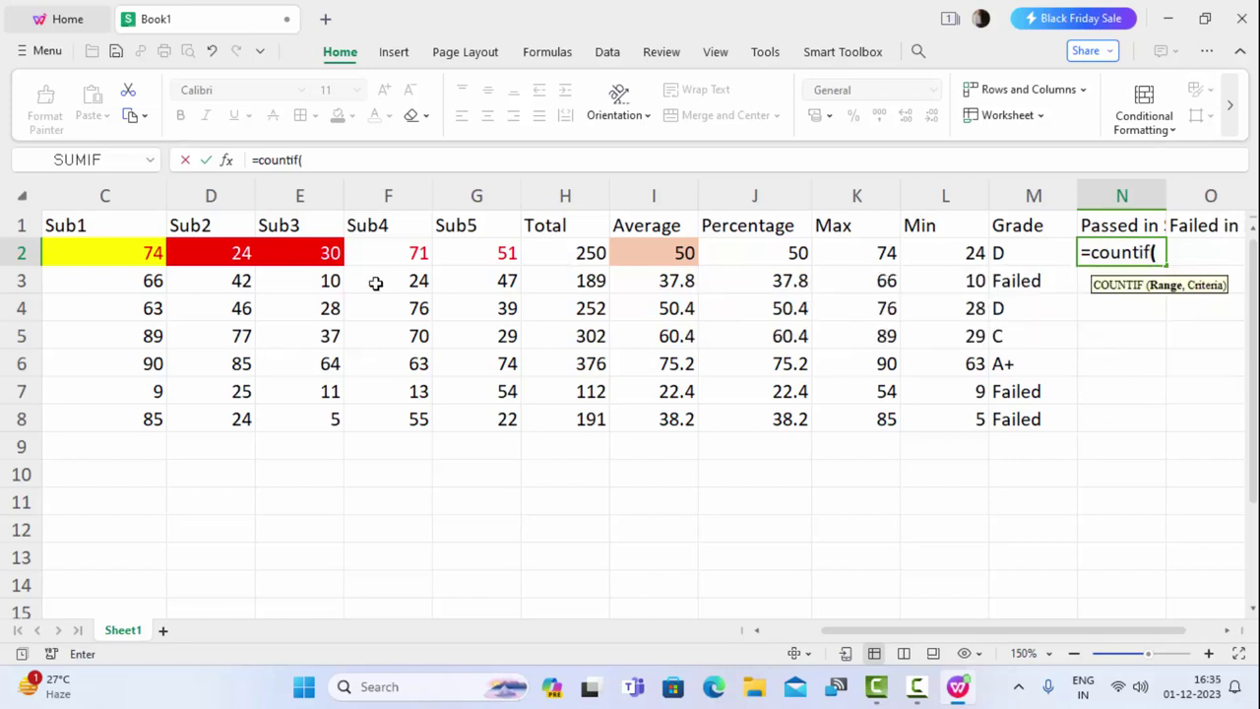
{"action": "left_click", "coordinate": [146, 252]}
{"action": "left_click_drag", "start_coordinate": [147, 252], "coordinate": [456, 250]}
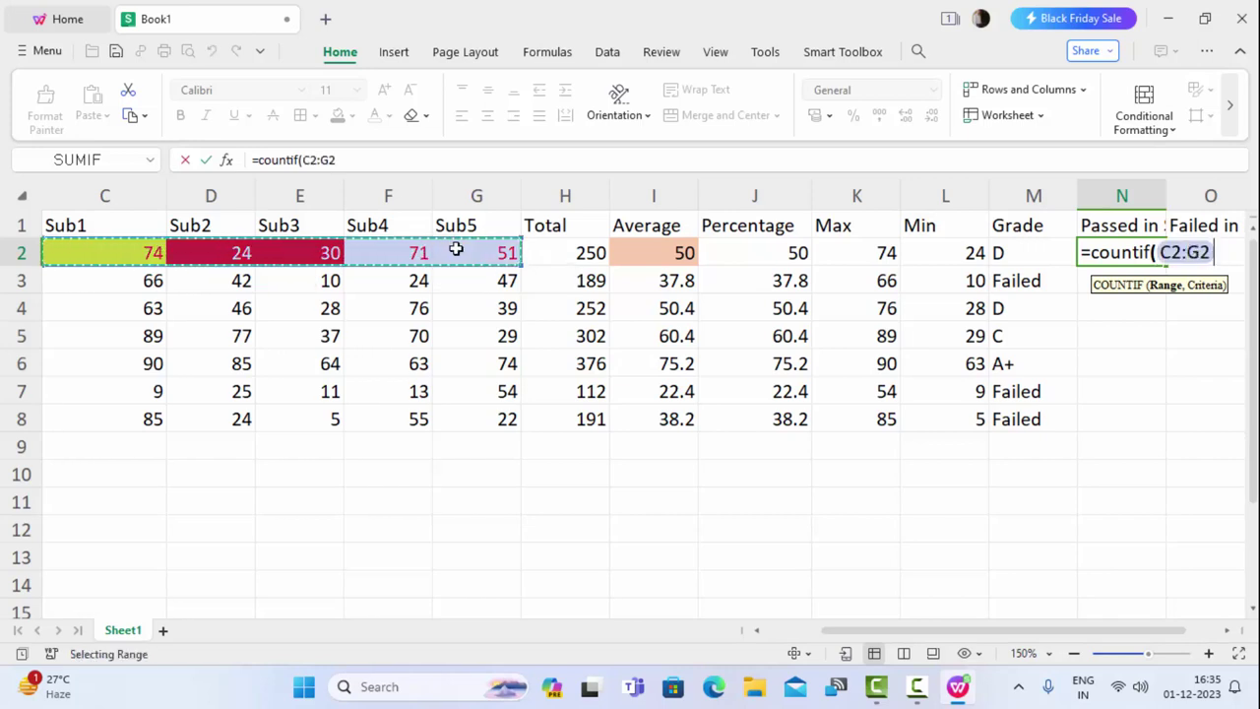
{"action": "type", "text": ","}
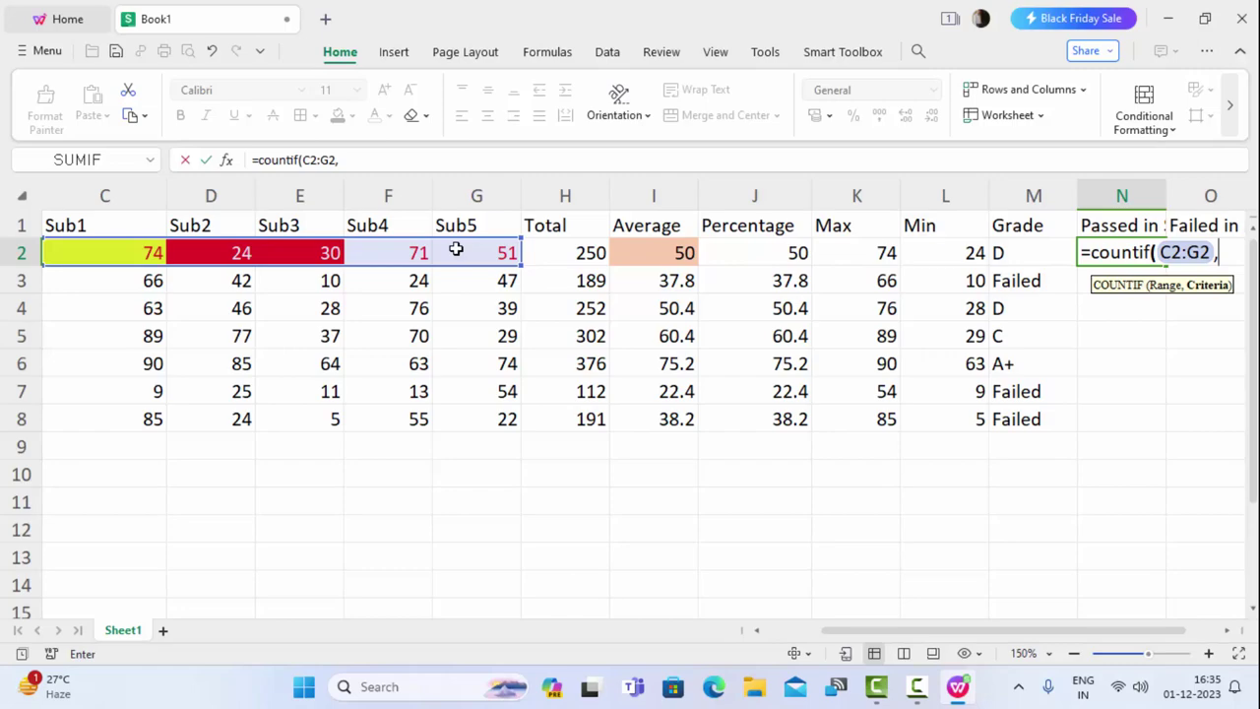
{"action": "type", "text": "\""}
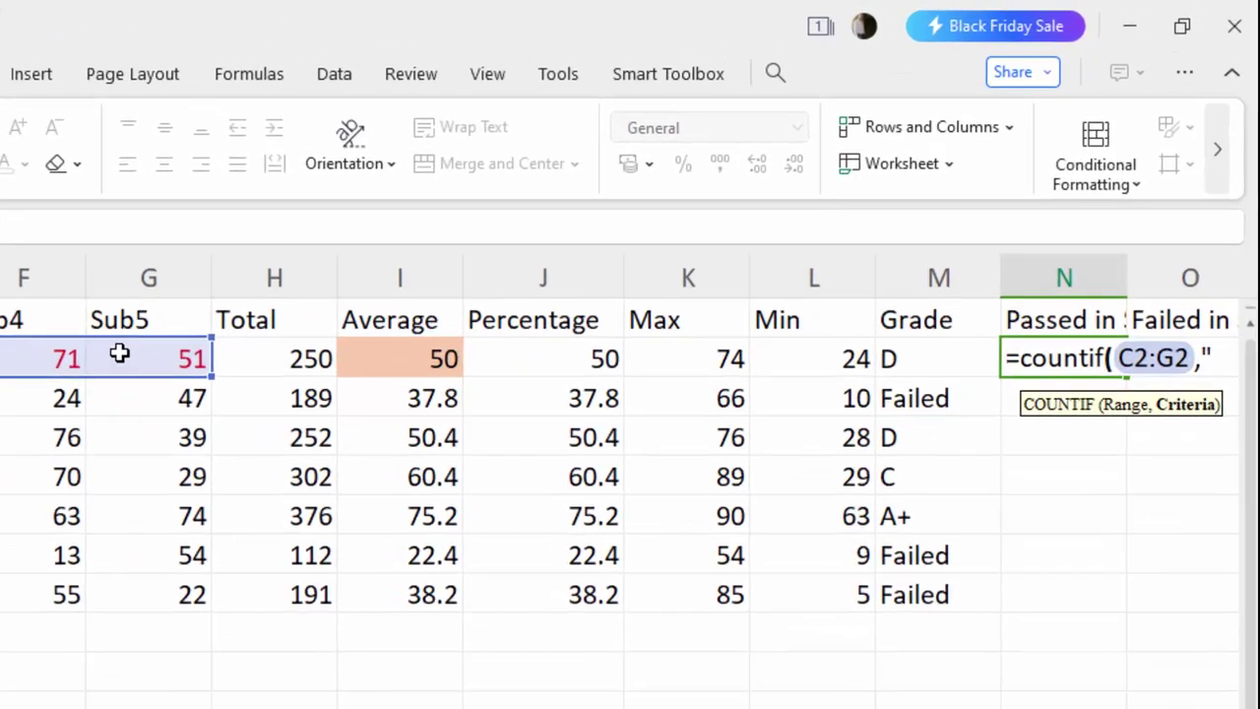
{"action": "type", "text": ">32\")"}
{"action": "left_click", "coordinate": [1096, 281]}
{"action": "type", "text": ">"}
{"action": "key", "text": "Return"}
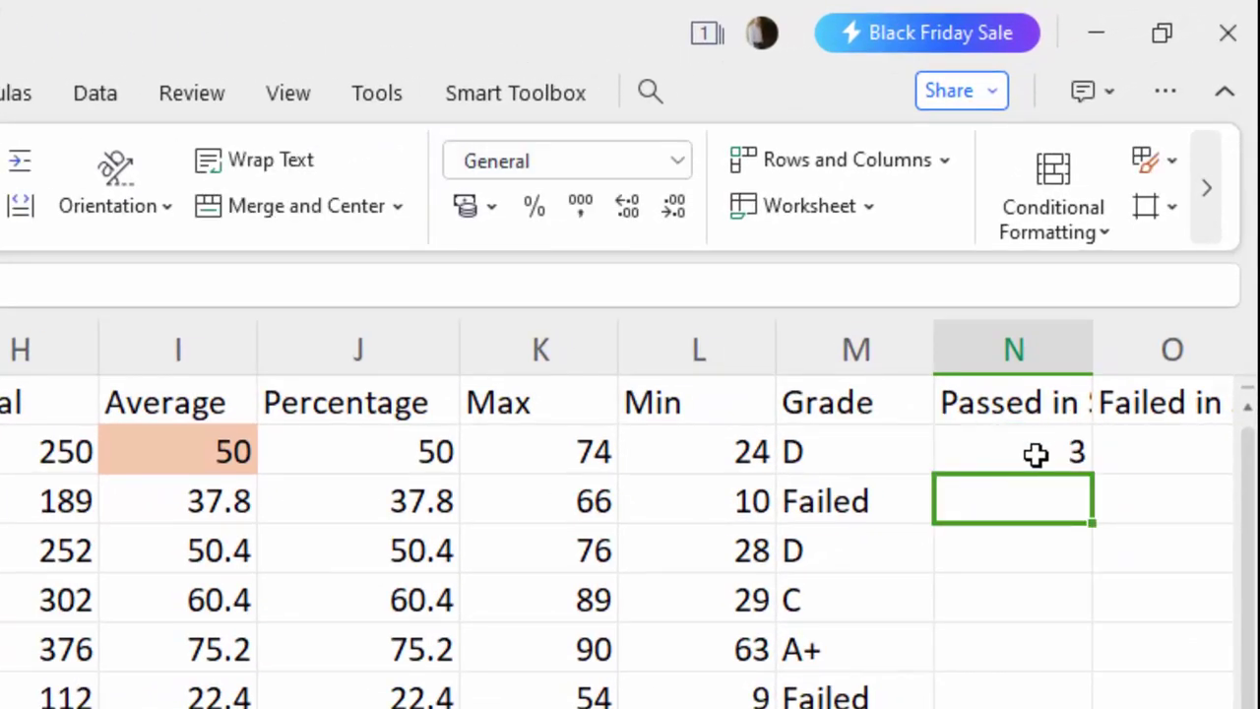
{"action": "left_click", "coordinate": [1062, 448]}
Copy the pass-count formula down to N8 and begin =COUNTIF(C2:G2 in O2.
{"action": "double_click", "coordinate": [1088, 473]}
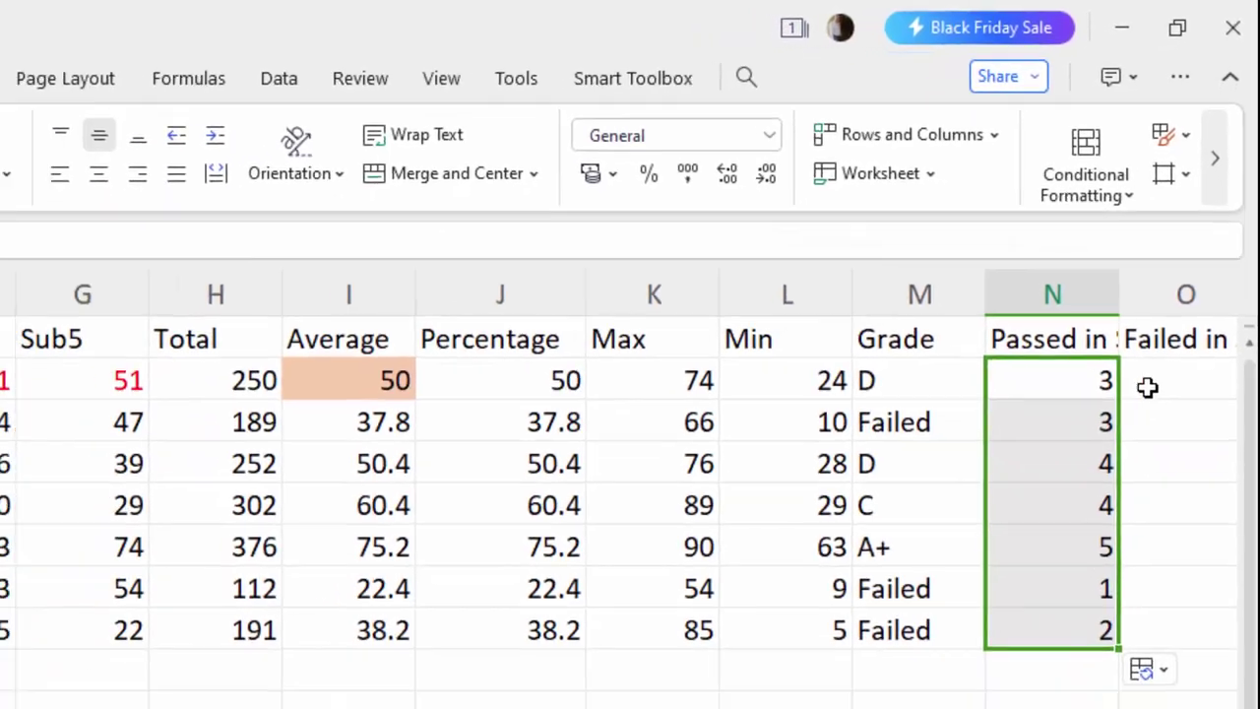
{"action": "key", "text": "Right"}
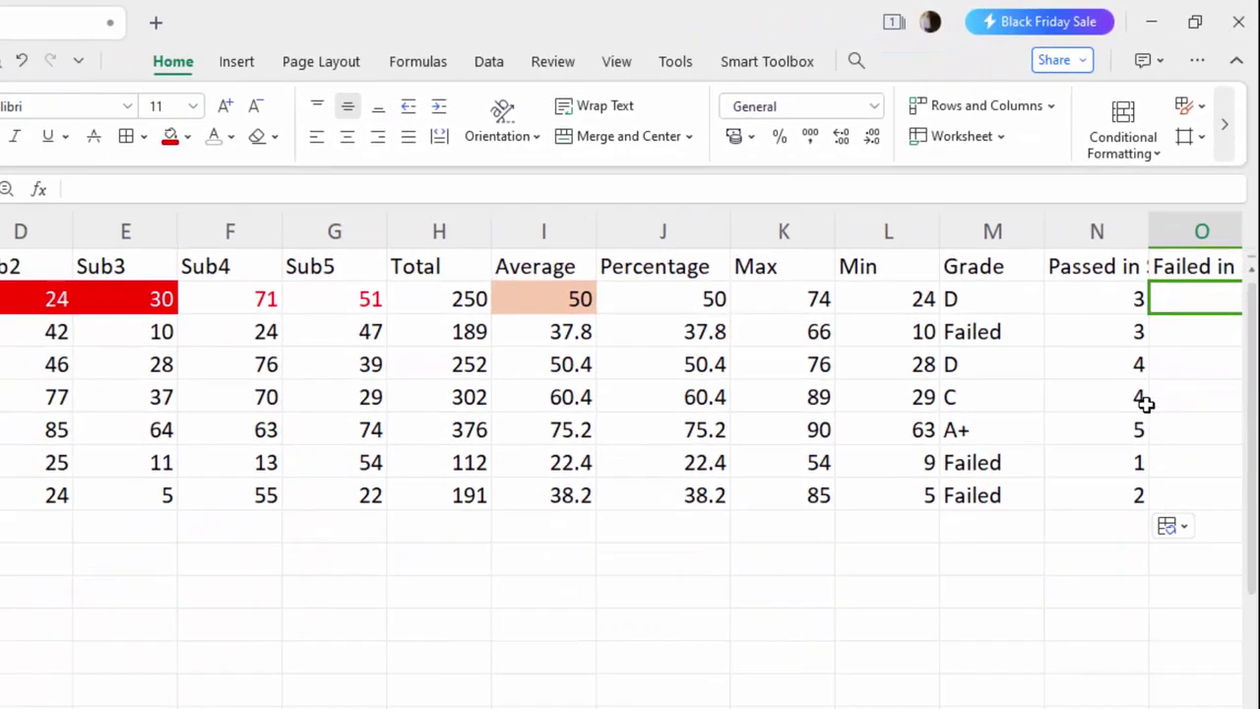
{"action": "type", "text": "="}
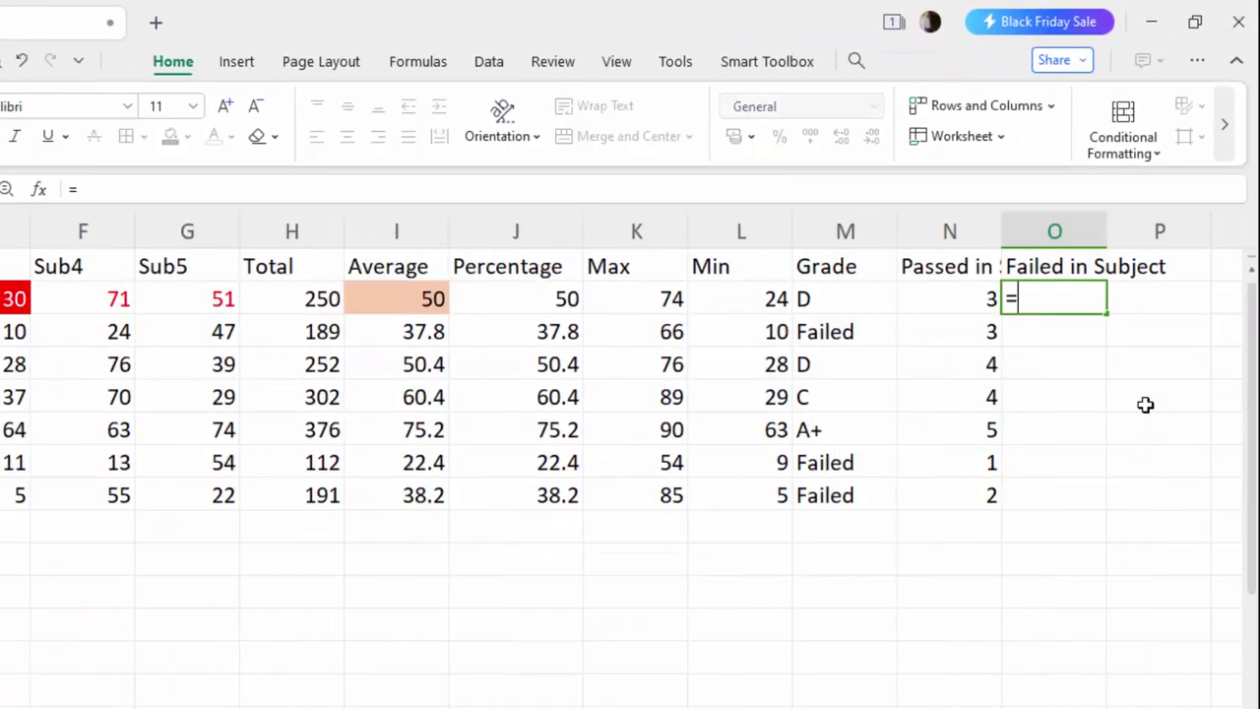
{"action": "type", "text": "cp"}
{"action": "key", "text": "BackSpace"}
{"action": "type", "text": "o"}
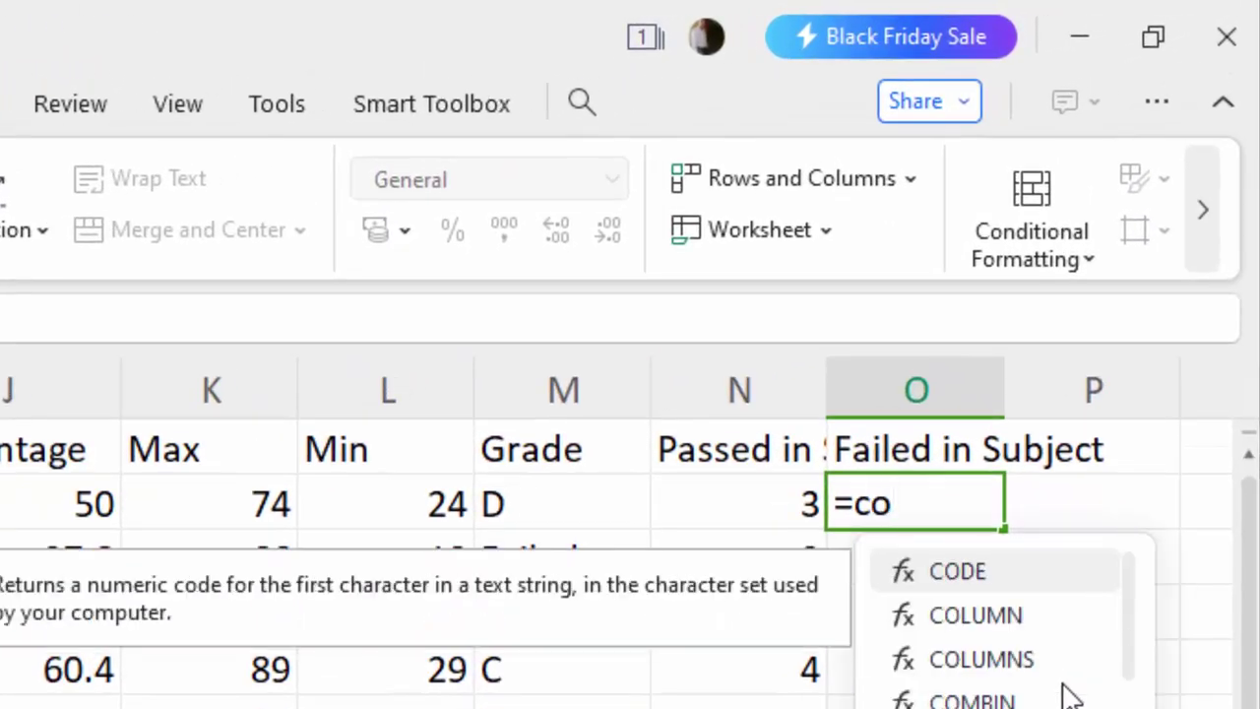
{"action": "type", "text": "untif("}
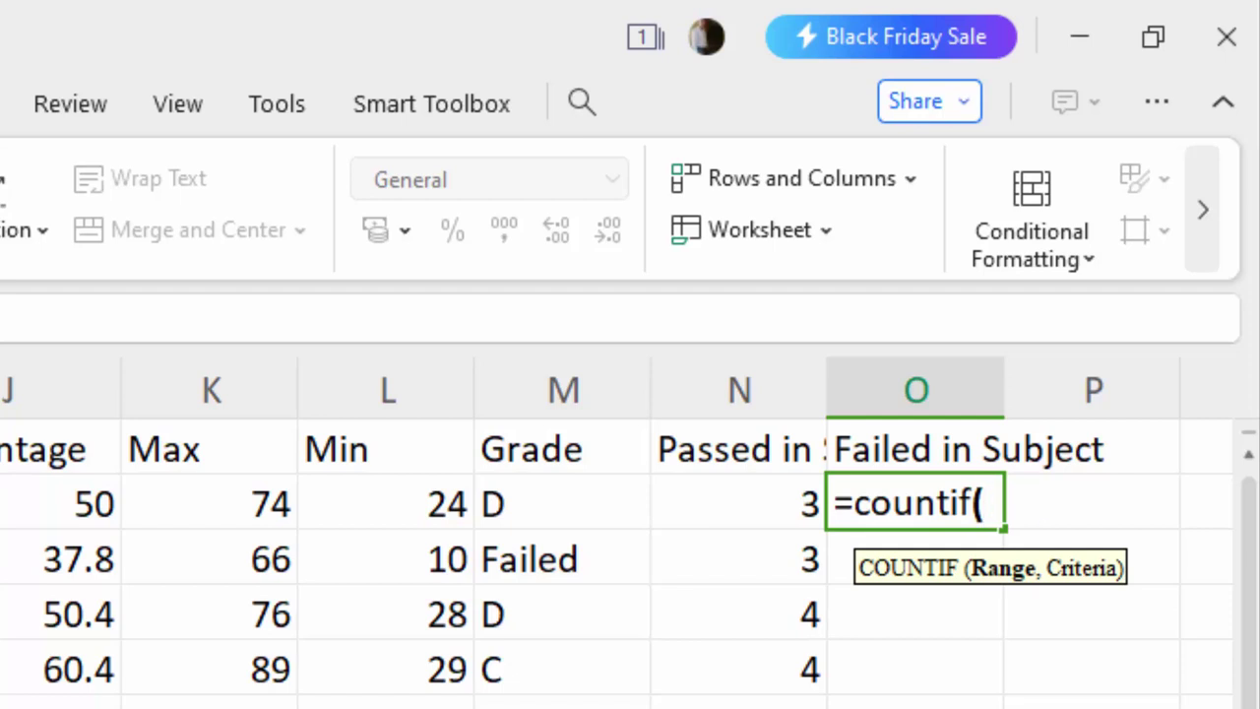
{"action": "type", "text": "D2"}
{"action": "key", "text": "Left"}
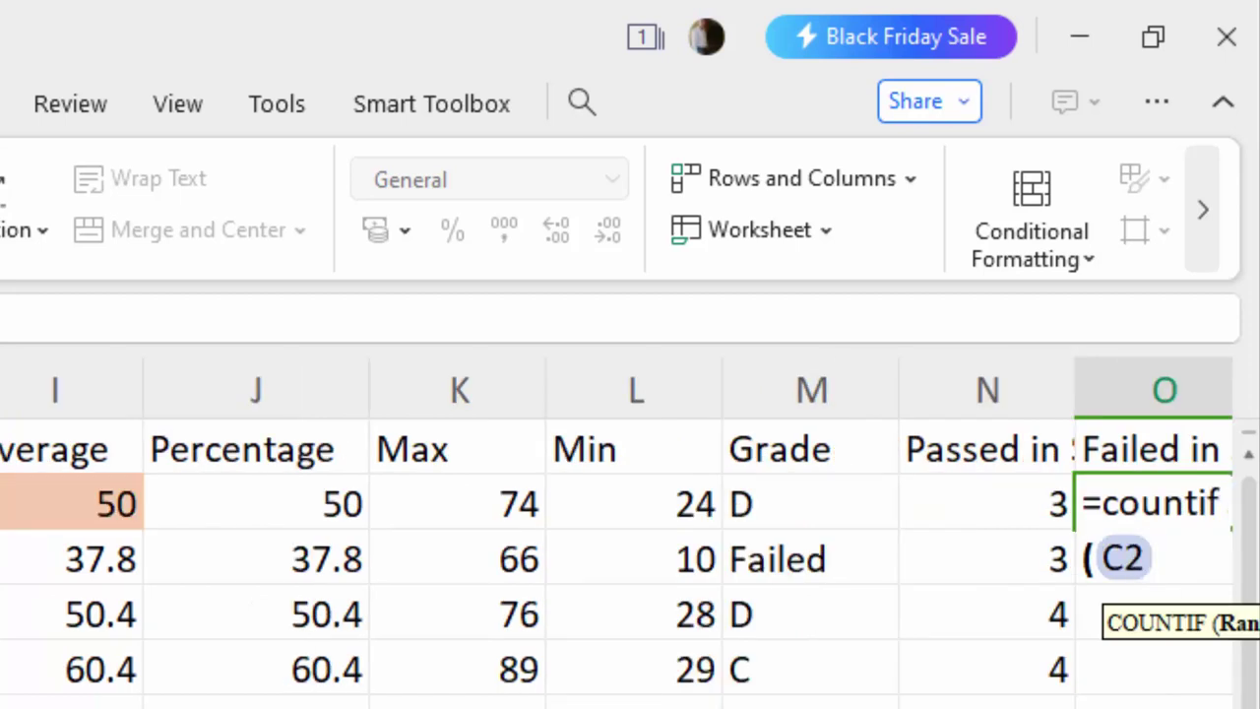
{"action": "key", "text": "shift+Right"}
{"action": "key", "text": "shift+Right"}
{"action": "key", "text": "shift+Right"}
{"action": "key", "text": "shift+Right"}
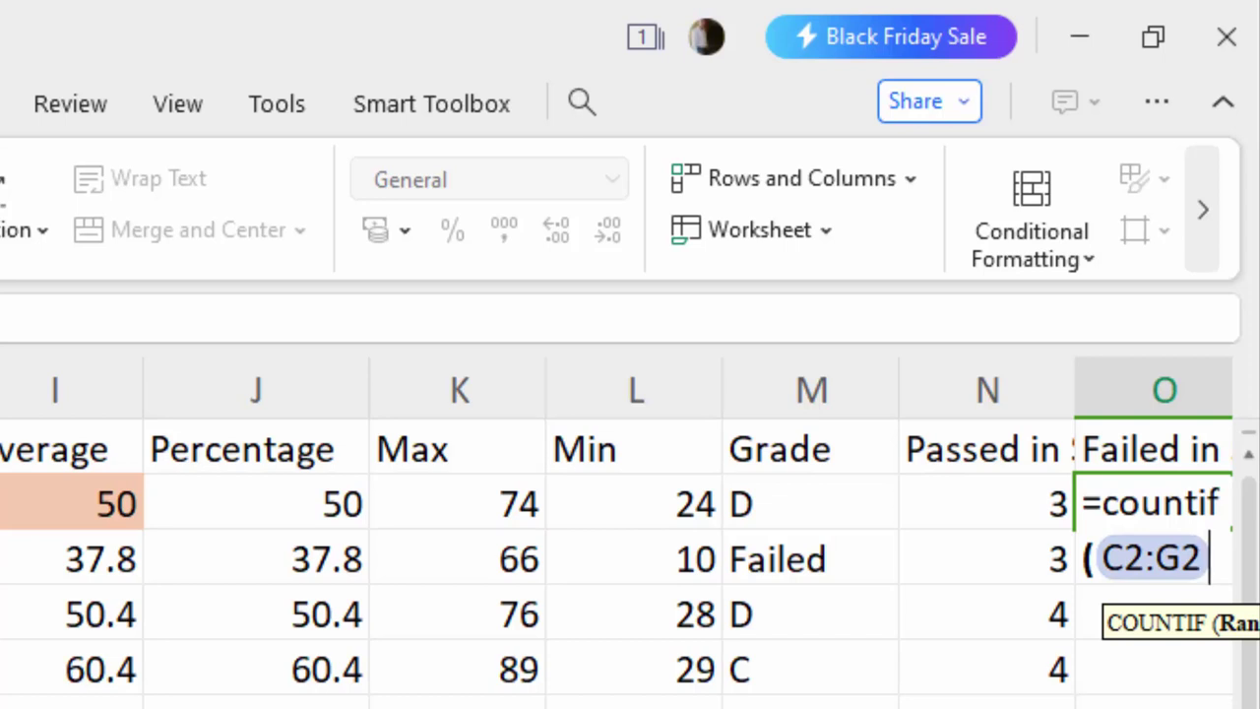
Add the "<33" criterion and correct the formula after the error prompt.
{"action": "type", "text": "<"}
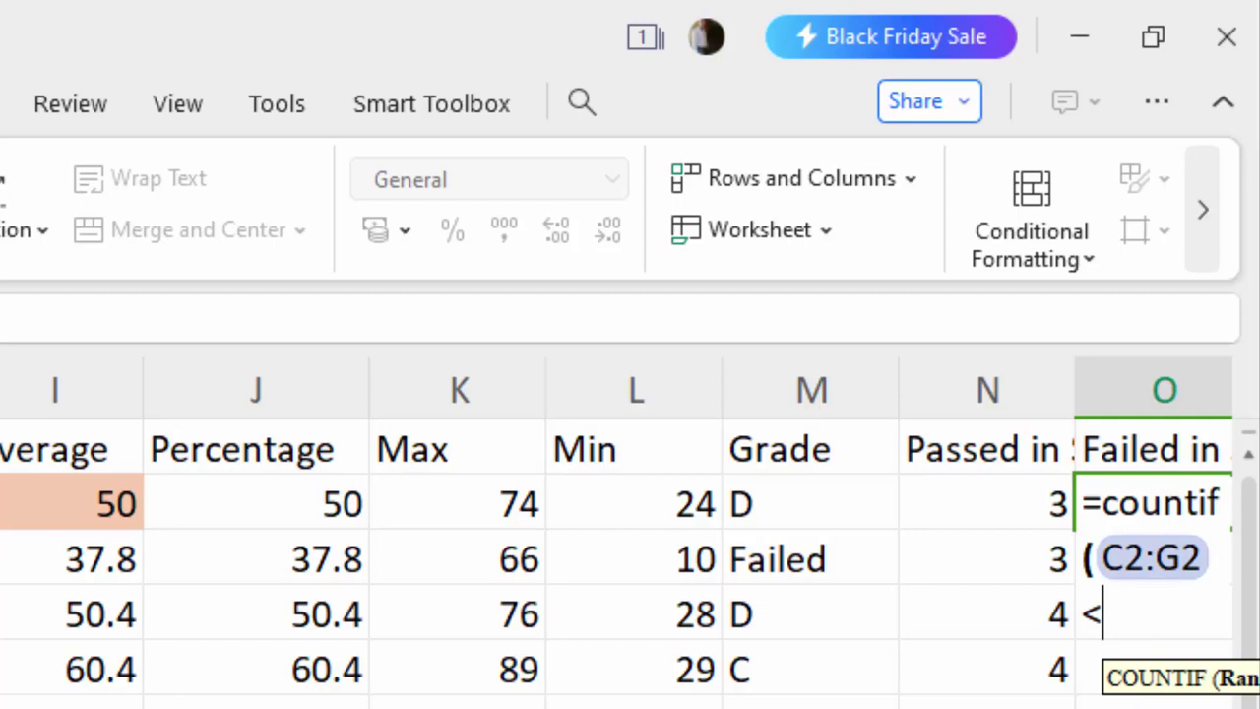
{"action": "key", "text": "BackSpace"}
{"action": "type", "text": "\"<"}
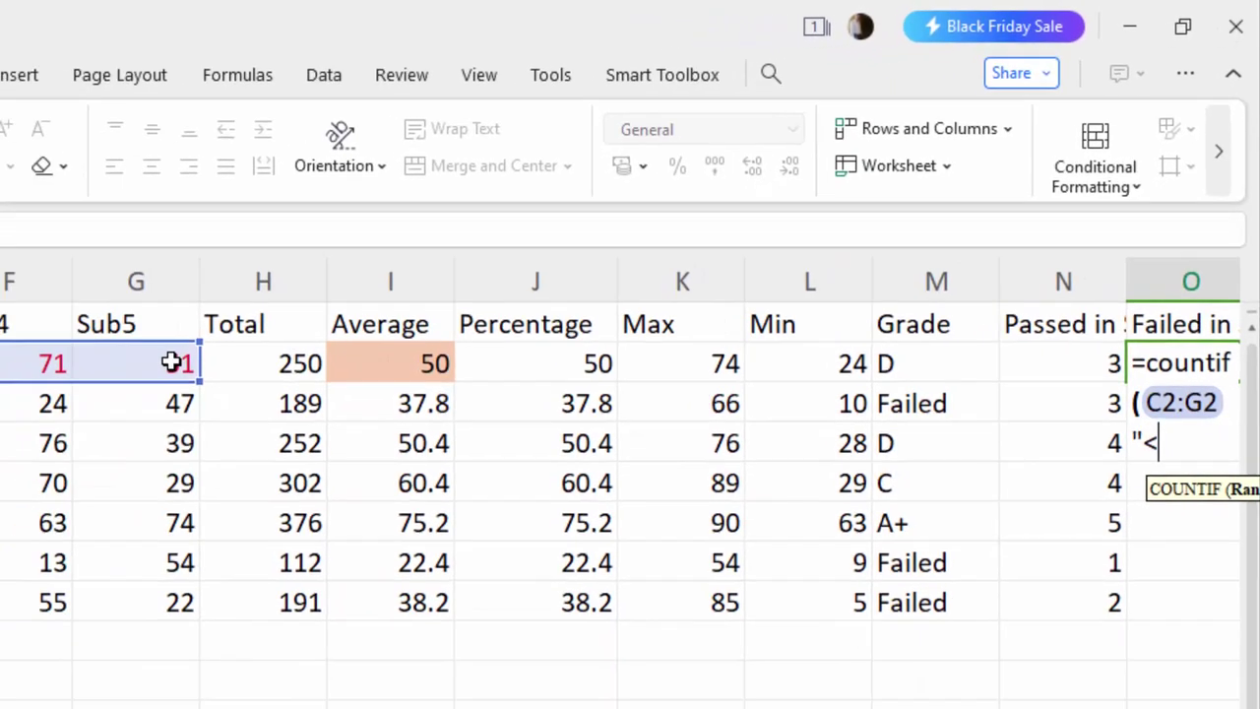
{"action": "type", "text": "33"}
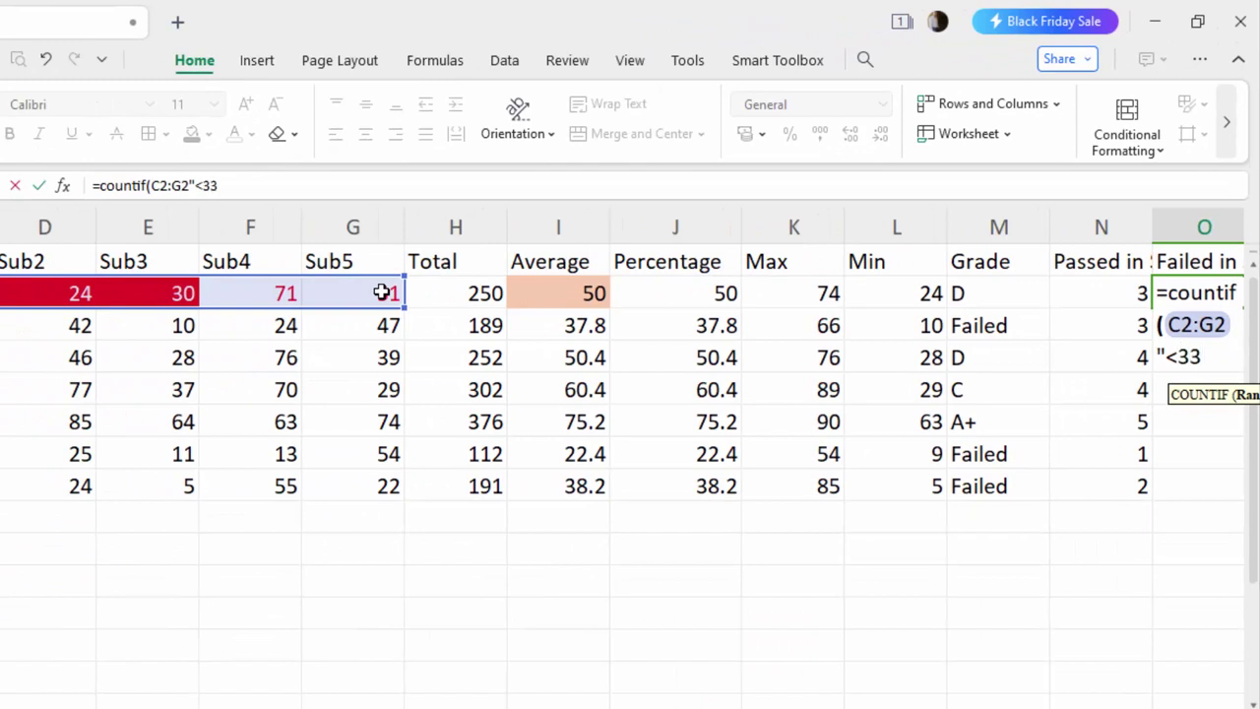
{"action": "type", "text": "\")"}
{"action": "key", "text": "Return"}
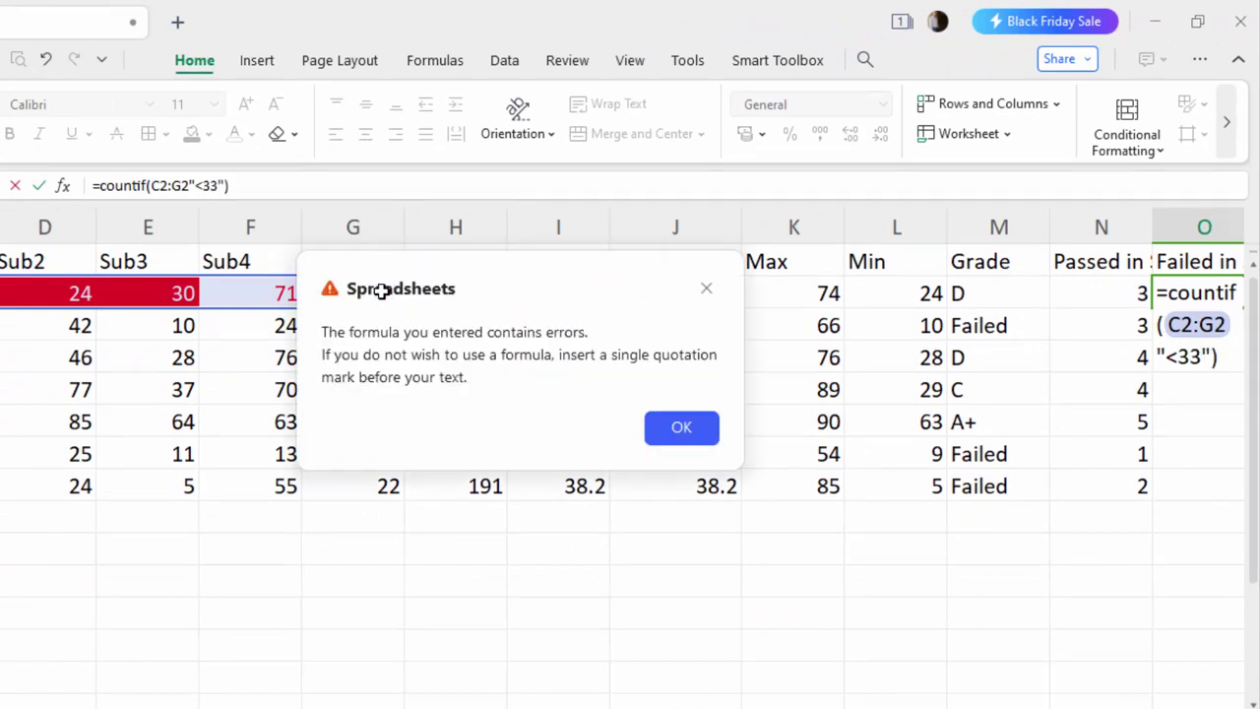
{"action": "key", "text": "Return"}
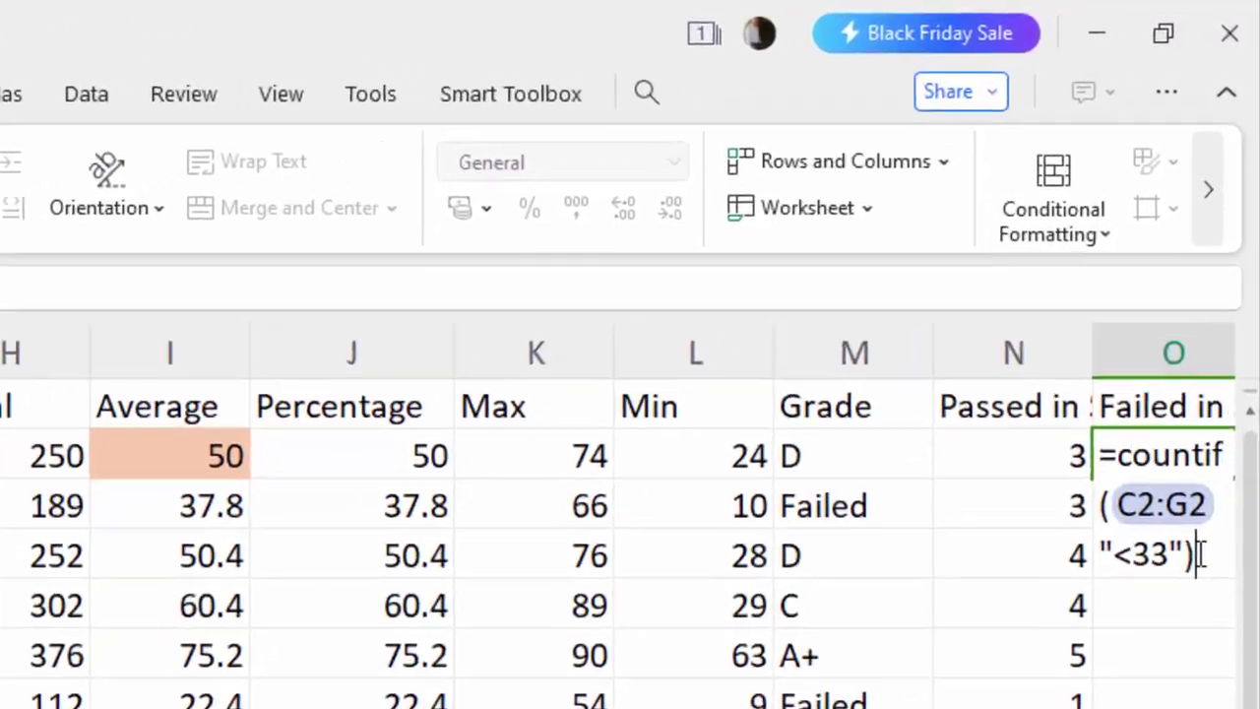
{"action": "key", "text": "BackSpace"}
{"action": "key", "text": "BackSpace"}
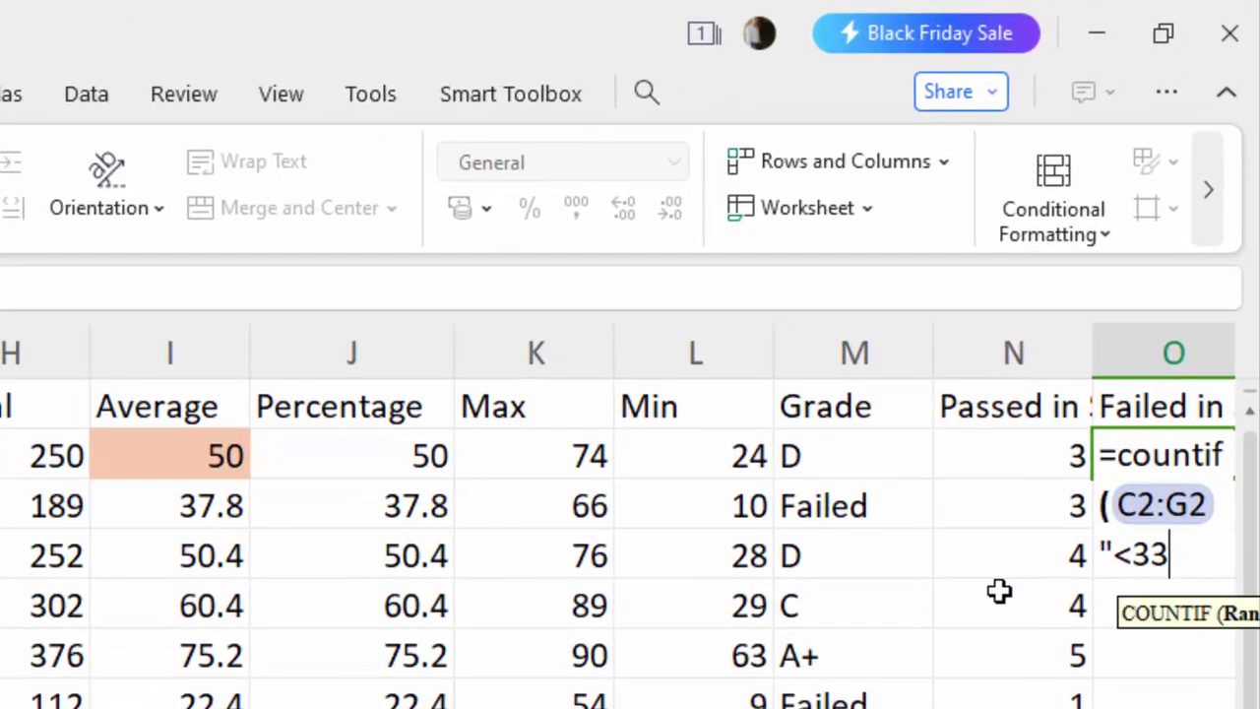
{"action": "key", "text": "BackSpace"}
{"action": "key", "text": "BackSpace"}
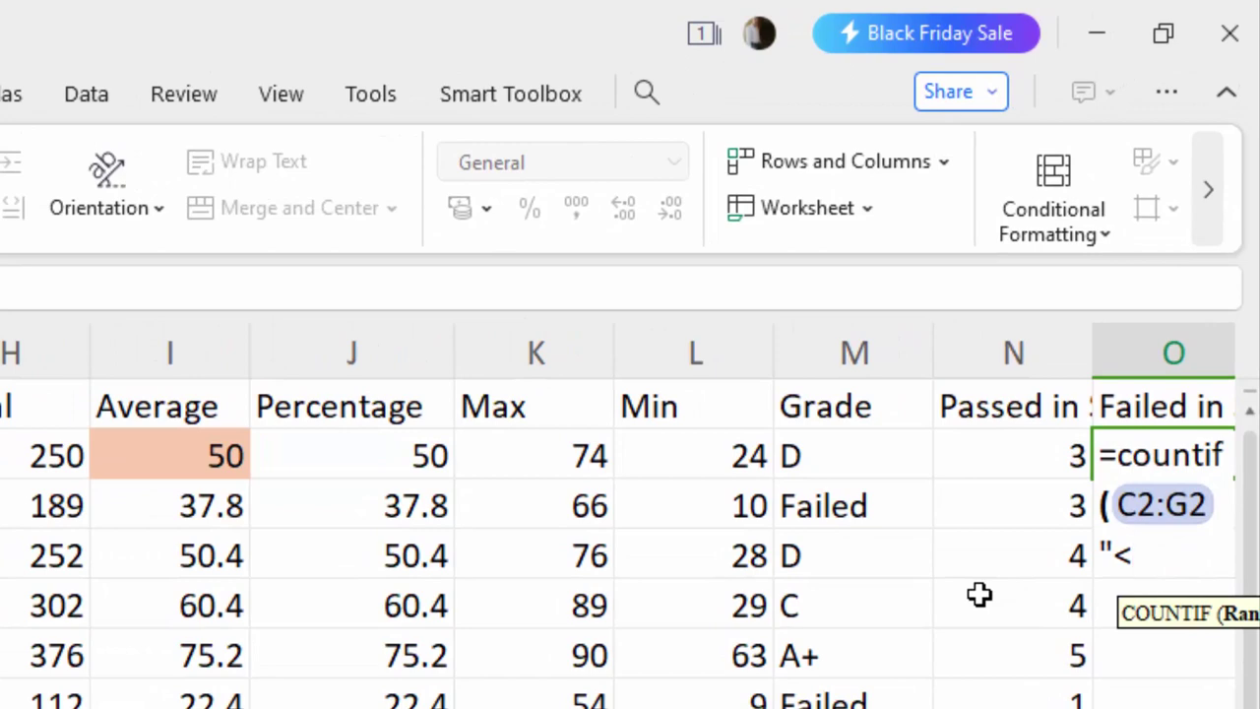
{"action": "type", "text": "33"}
Insert the missing comma, commit =COUNTIF(C2:G2,"<33") and fill it down to O8 (2,2,1,1,0,4,3).
{"action": "key", "text": "Left"}
{"action": "key", "text": "Left"}
{"action": "key", "text": "Left"}
{"action": "type", "text": ","}
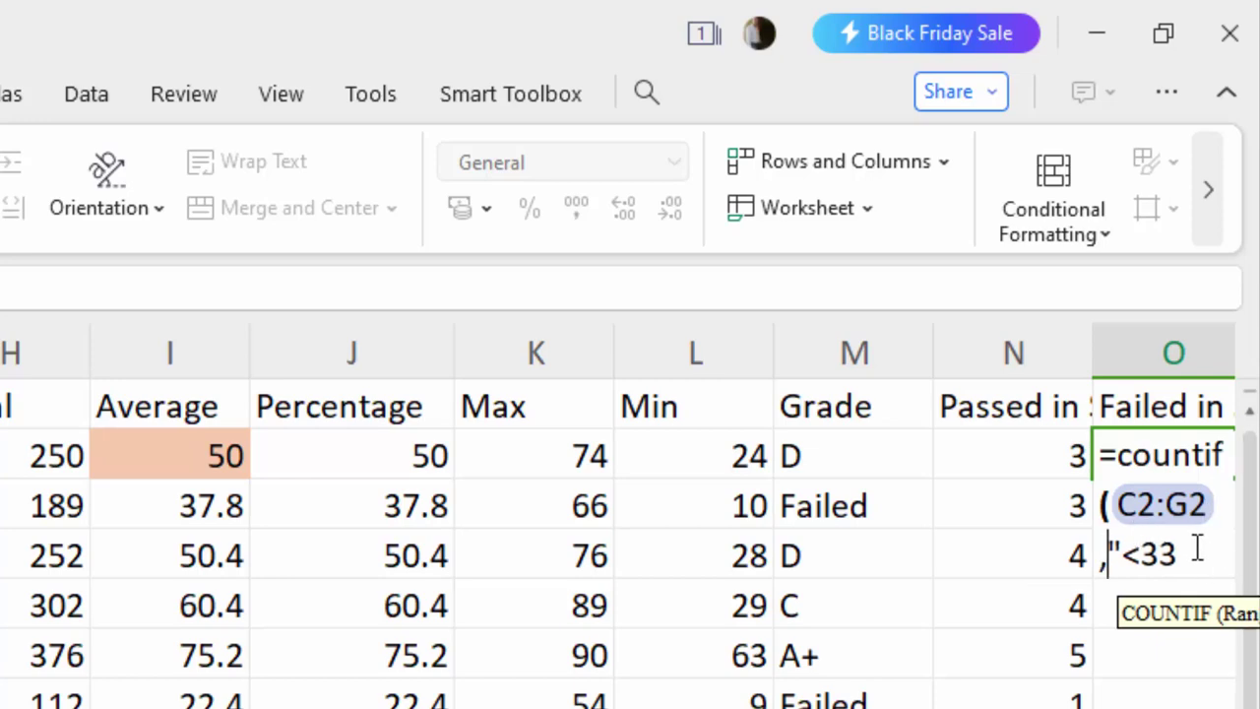
{"action": "left_click", "coordinate": [1178, 552]}
{"action": "type", "text": "\")"}
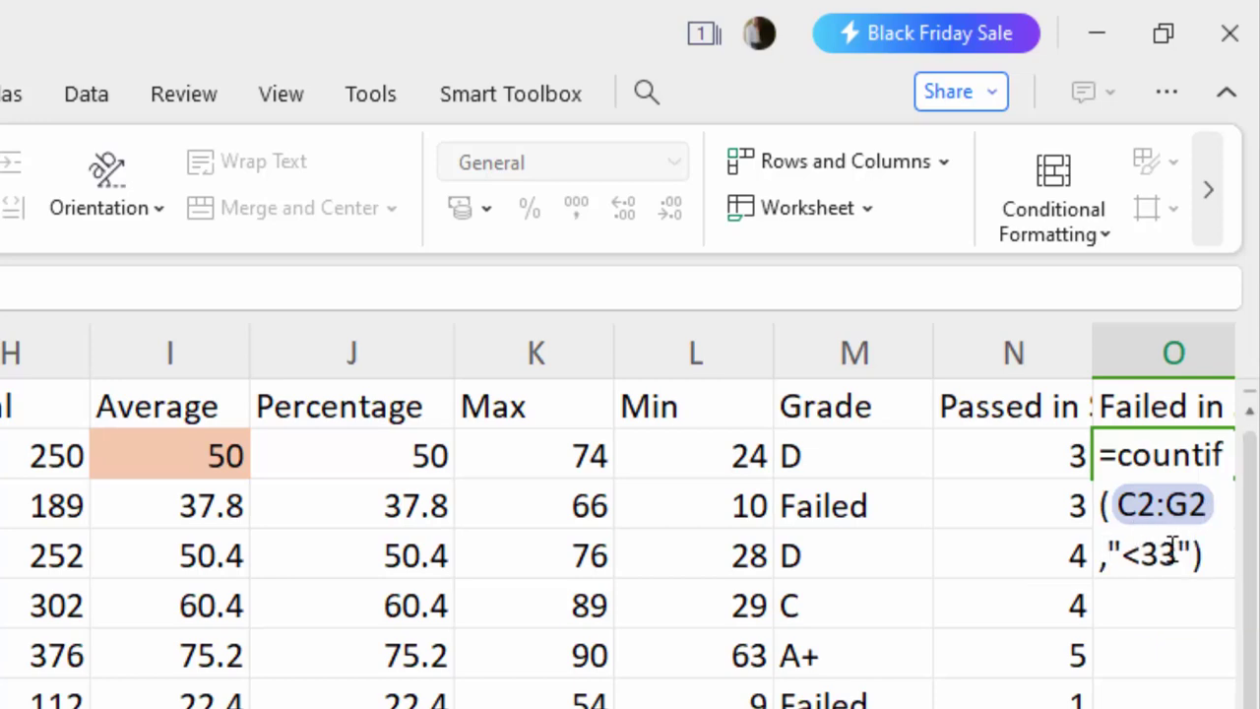
{"action": "key", "text": "Return"}
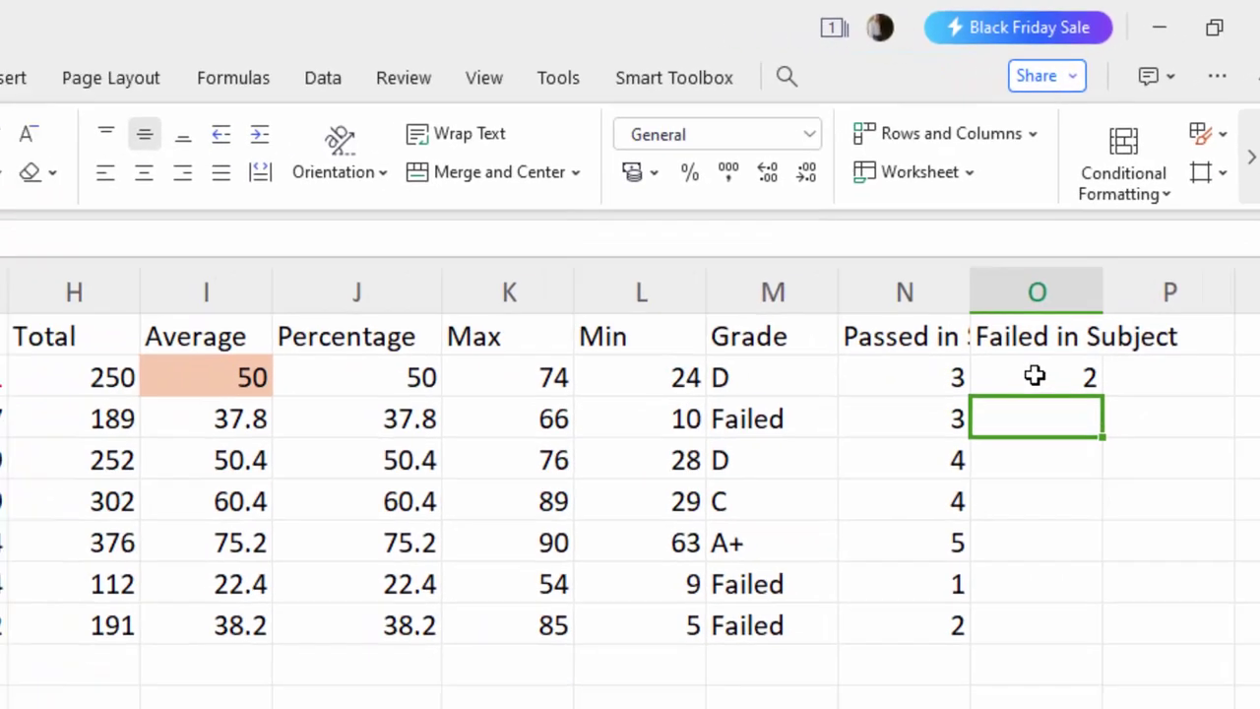
{"action": "left_click", "coordinate": [1035, 375]}
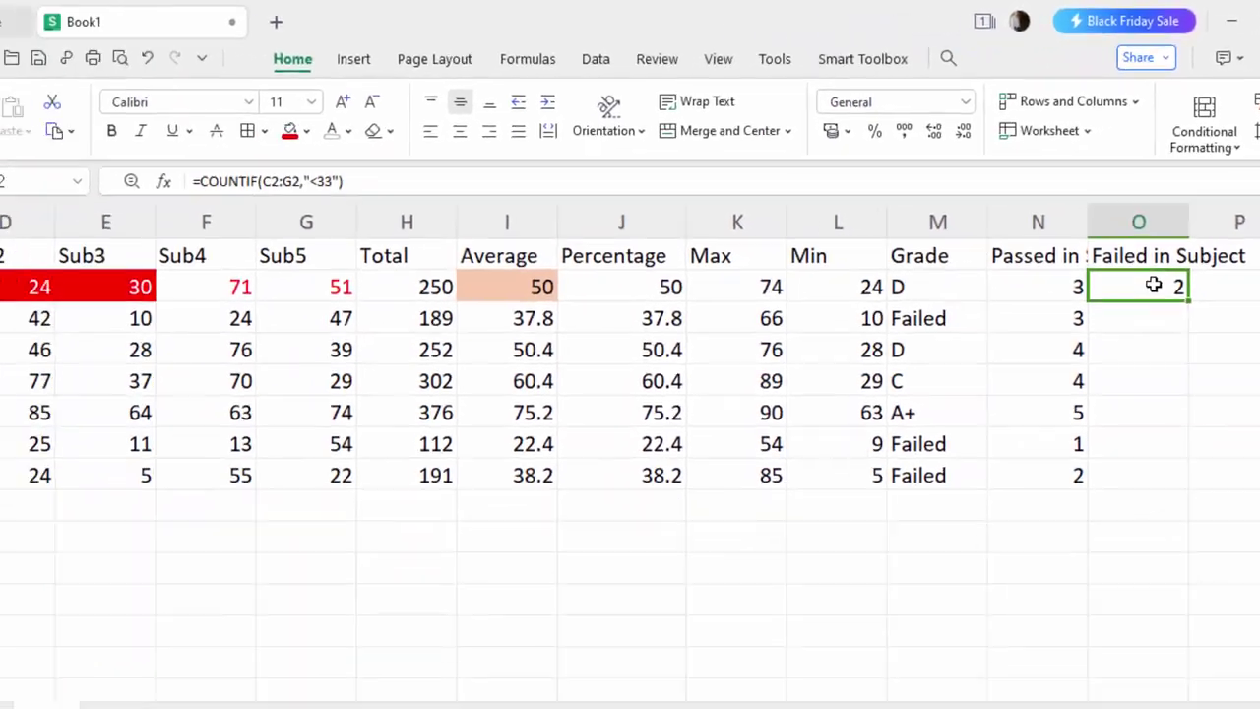
{"action": "double_click", "coordinate": [1200, 284]}
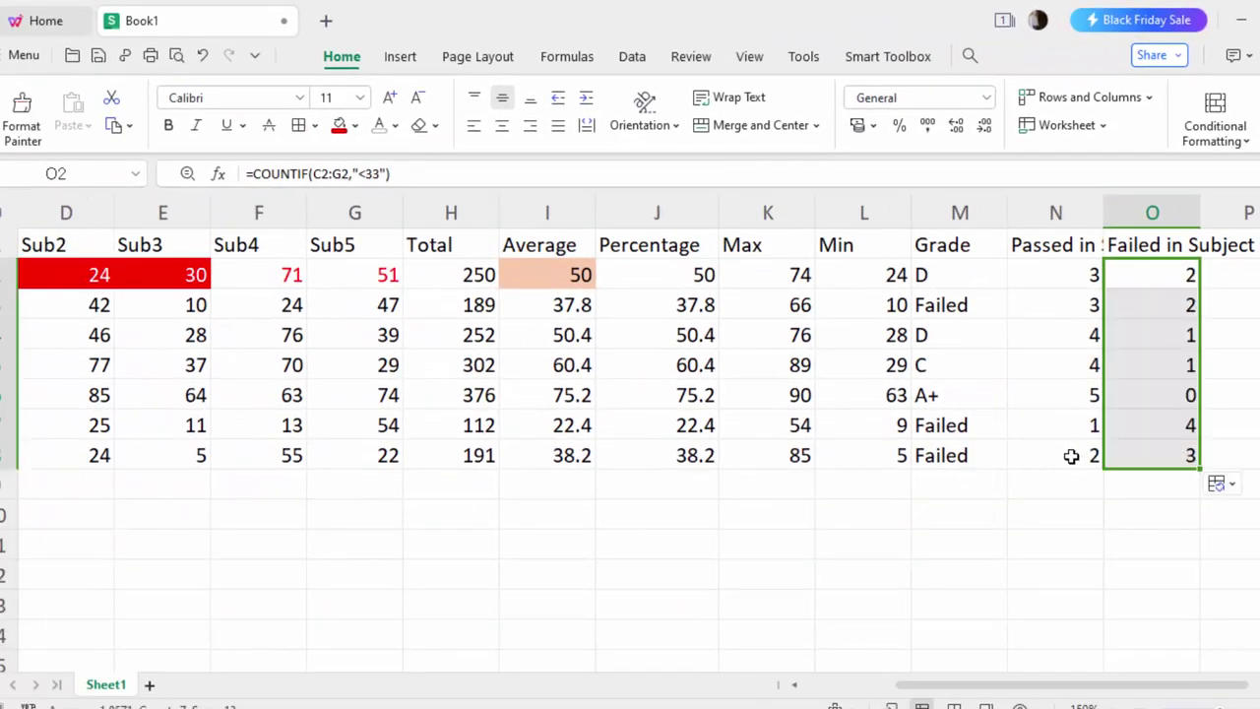
Select the whole marksheet block with Ctrl+A and apply AutoFit Column Width from Rows and Columns.
{"action": "left_click", "coordinate": [852, 345]}
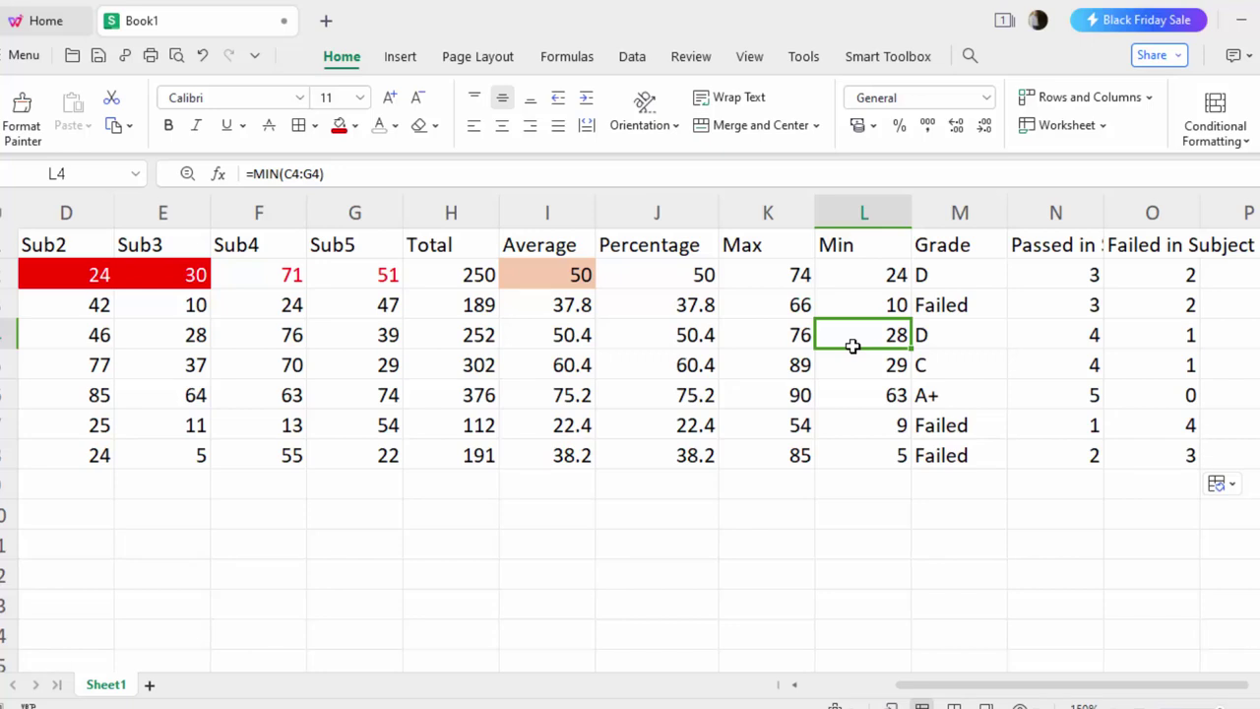
{"action": "key", "text": "ctrl+a"}
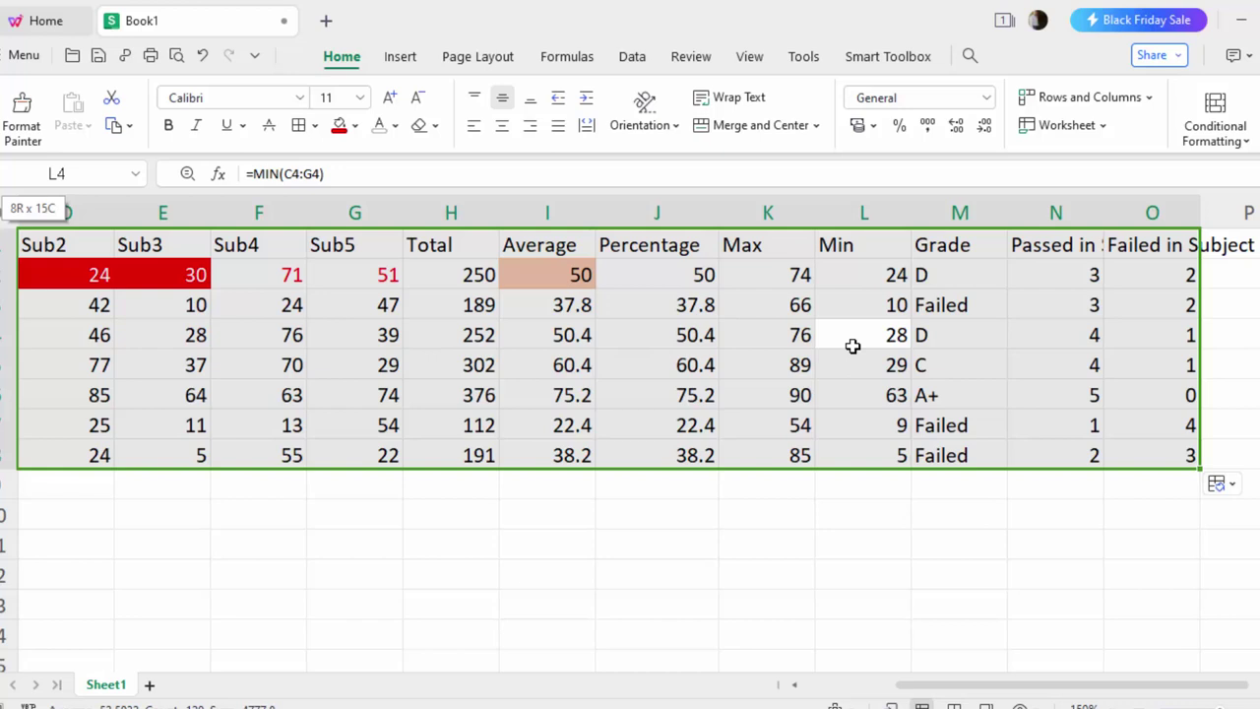
{"action": "left_click_drag", "start_coordinate": [870, 423], "coordinate": [871, 408]}
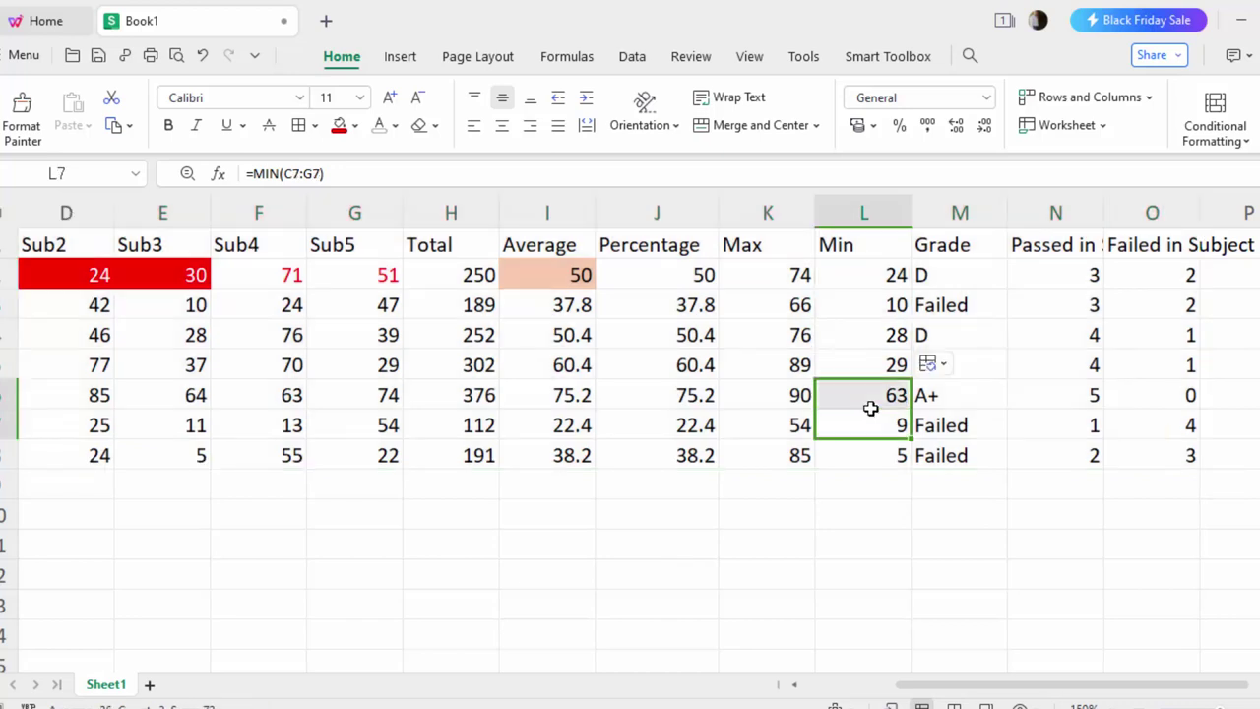
{"action": "key", "text": "ctrl+a"}
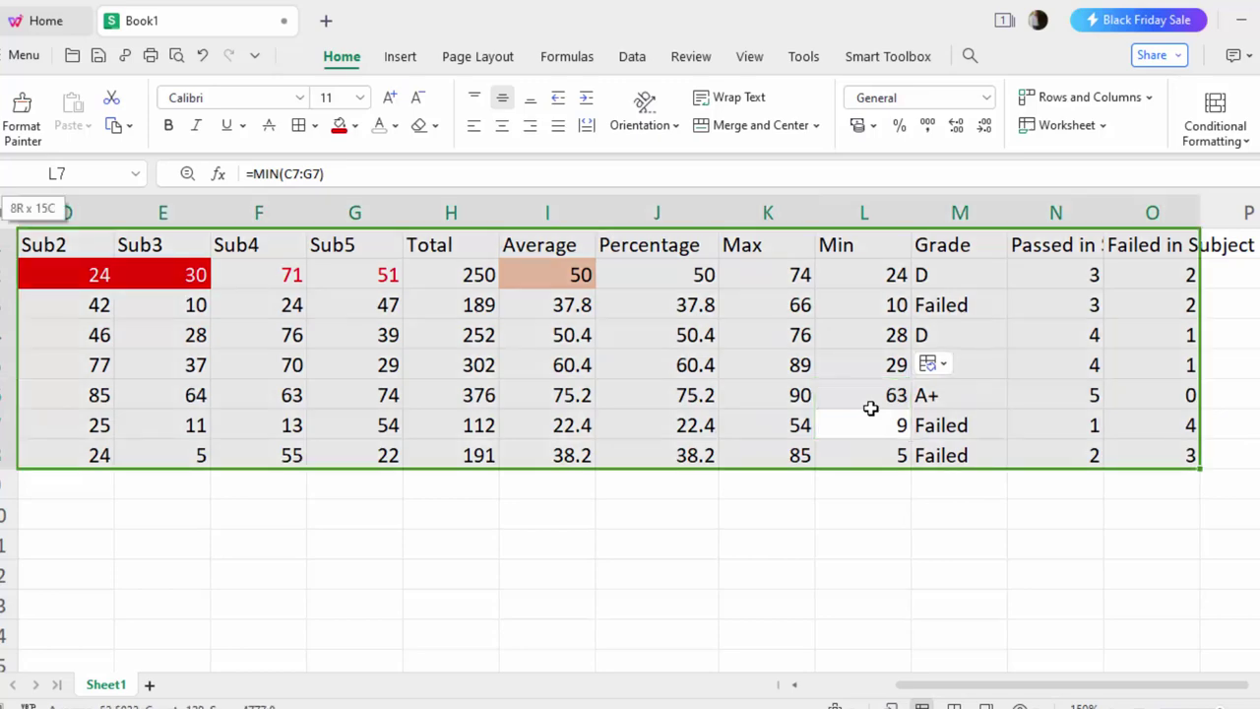
{"action": "key", "text": "alt"}
{"action": "key", "text": "h"}
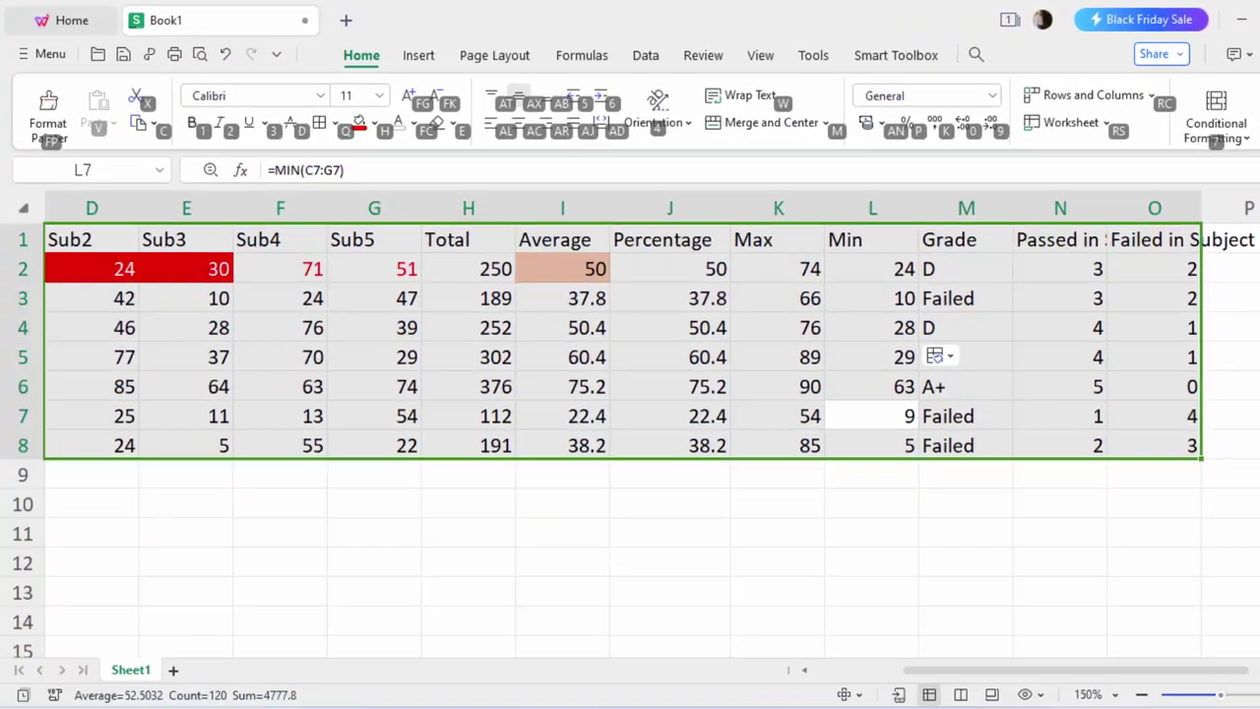
{"action": "key", "text": "r"}
{"action": "key", "text": "c"}
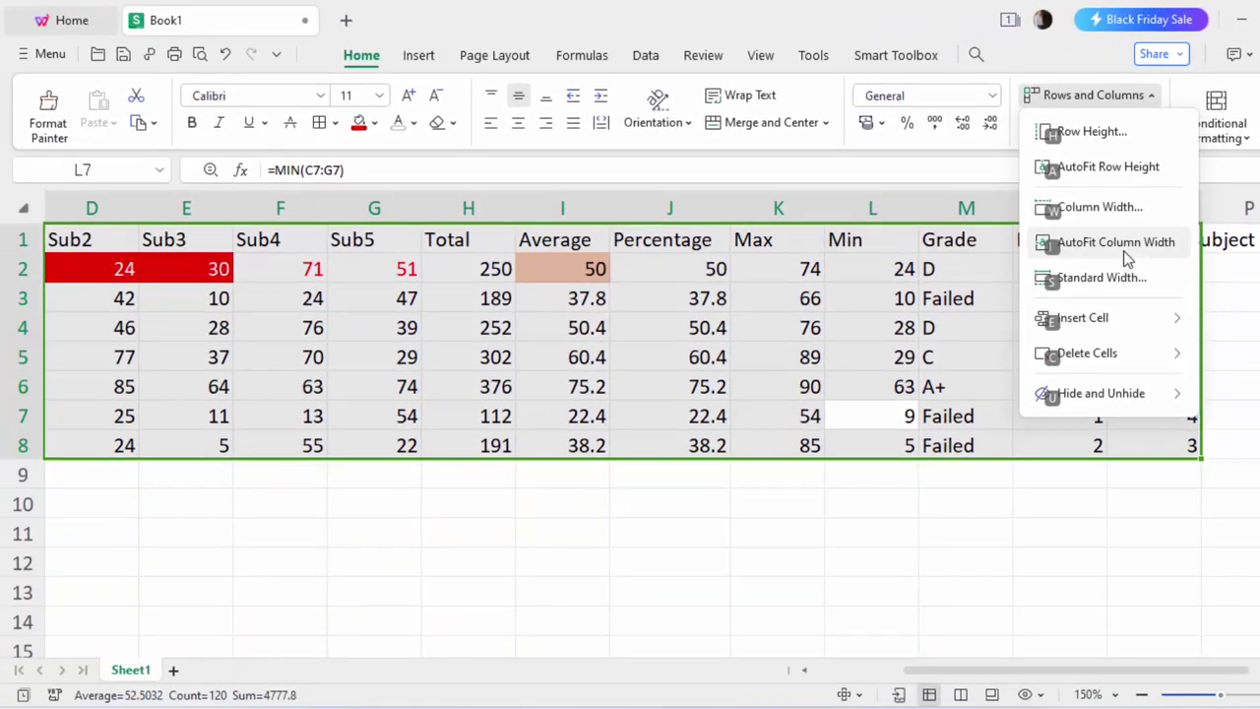
{"action": "left_click", "coordinate": [1129, 258]}
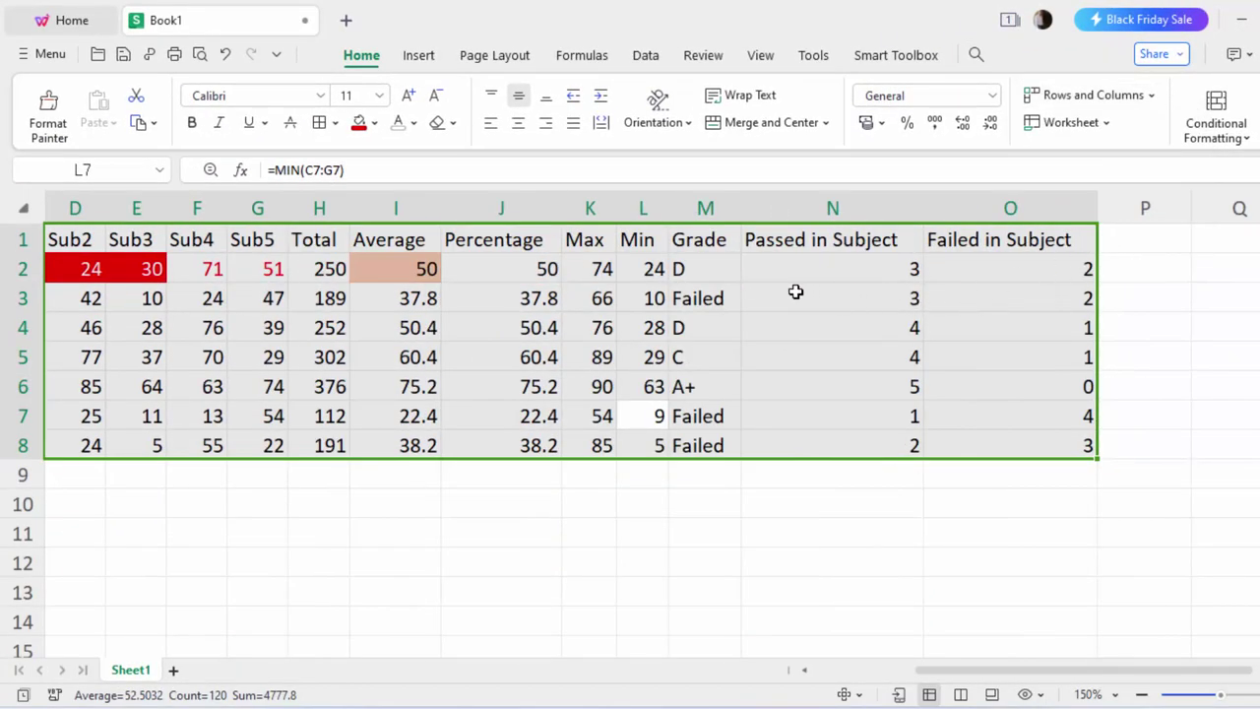
Apply All Borders to the selected marksheet table and deselect it to check the grid.
{"action": "left_click_drag", "start_coordinate": [929, 671], "coordinate": [838, 675]}
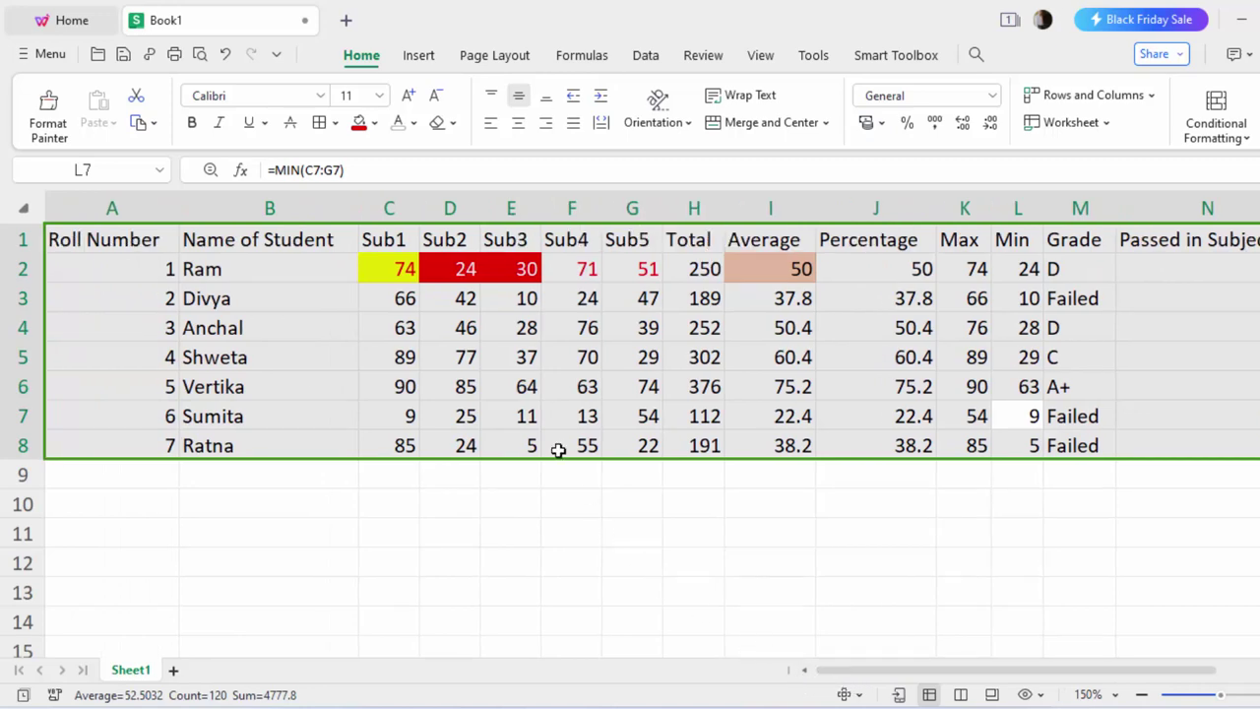
{"action": "key", "text": "alt"}
{"action": "key", "text": "h"}
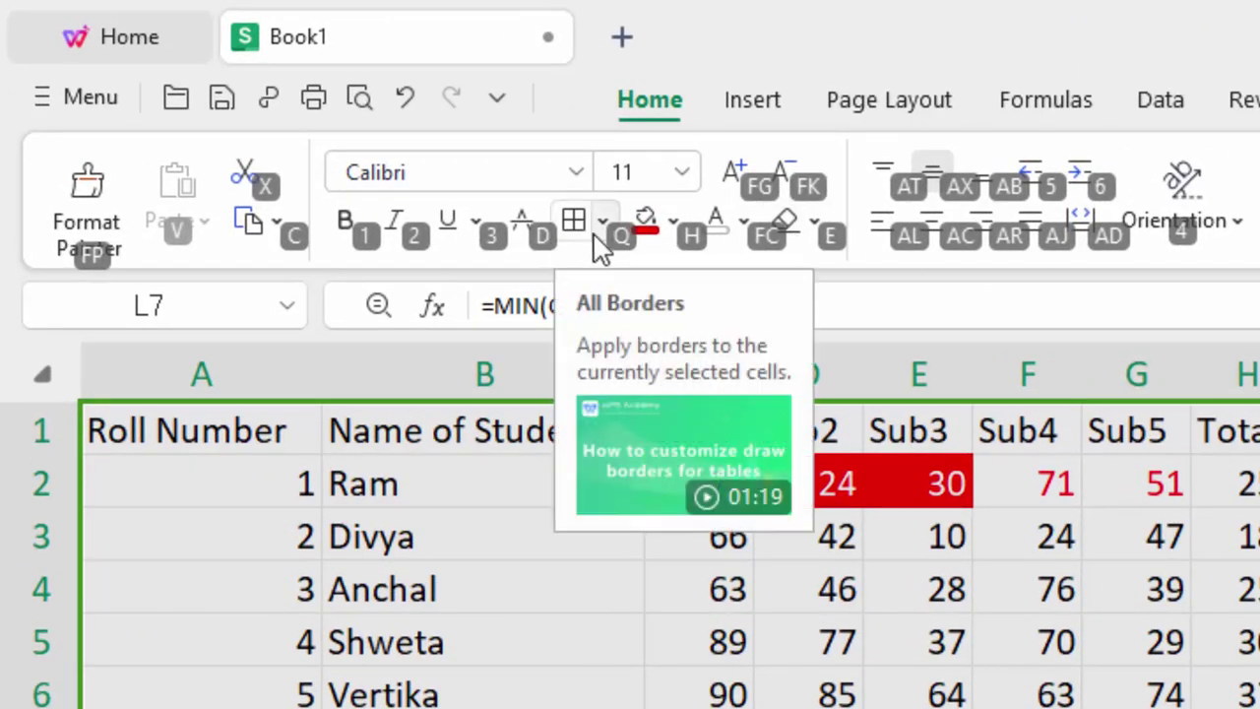
{"action": "key", "text": "q"}
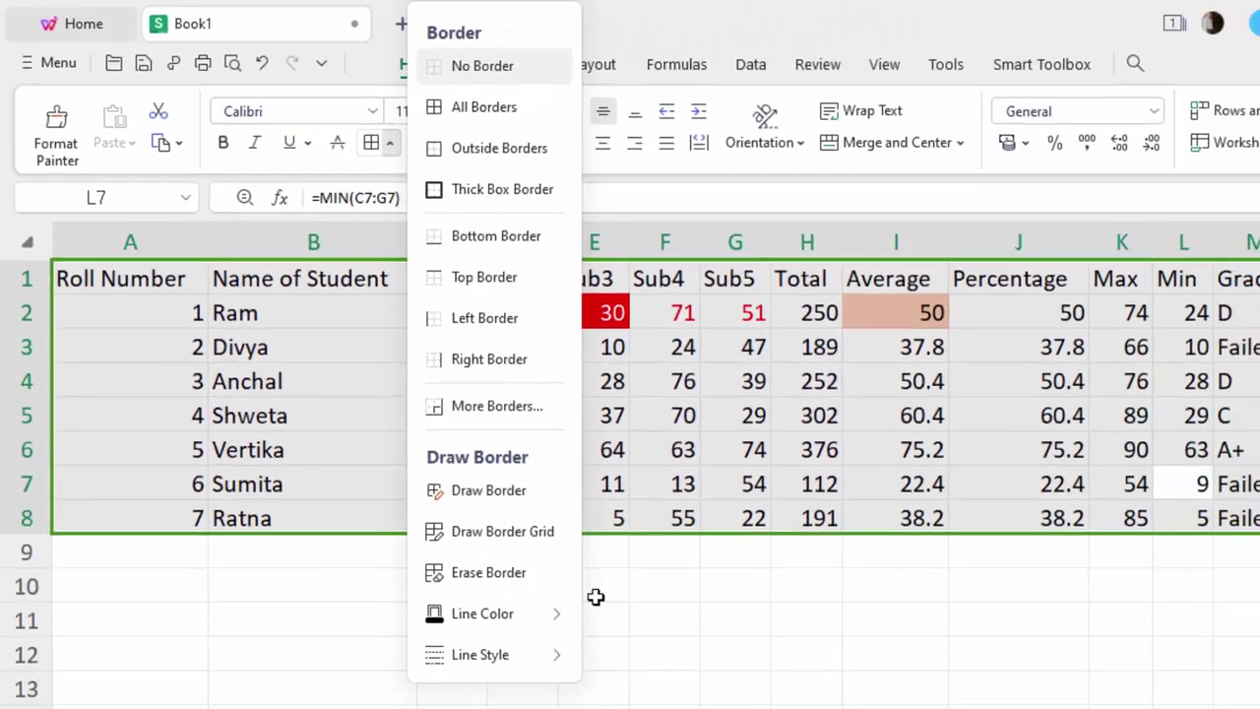
{"action": "left_click", "coordinate": [514, 515]}
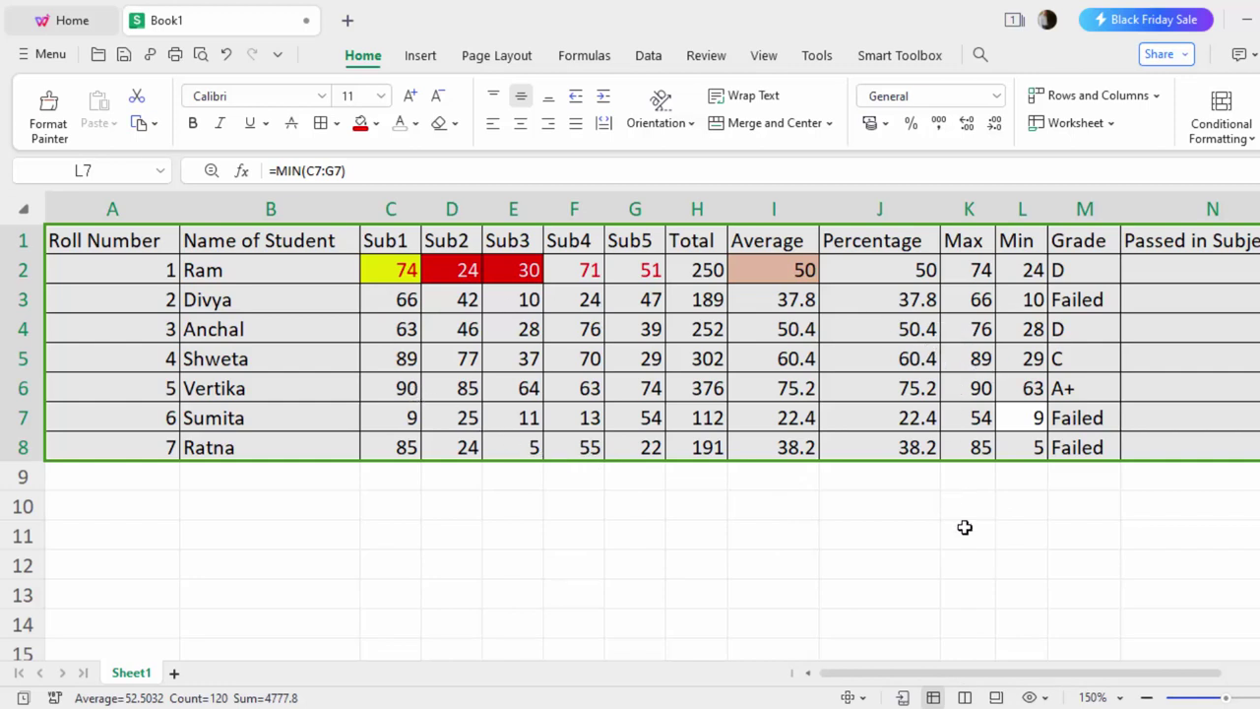
{"action": "left_click", "coordinate": [291, 488]}
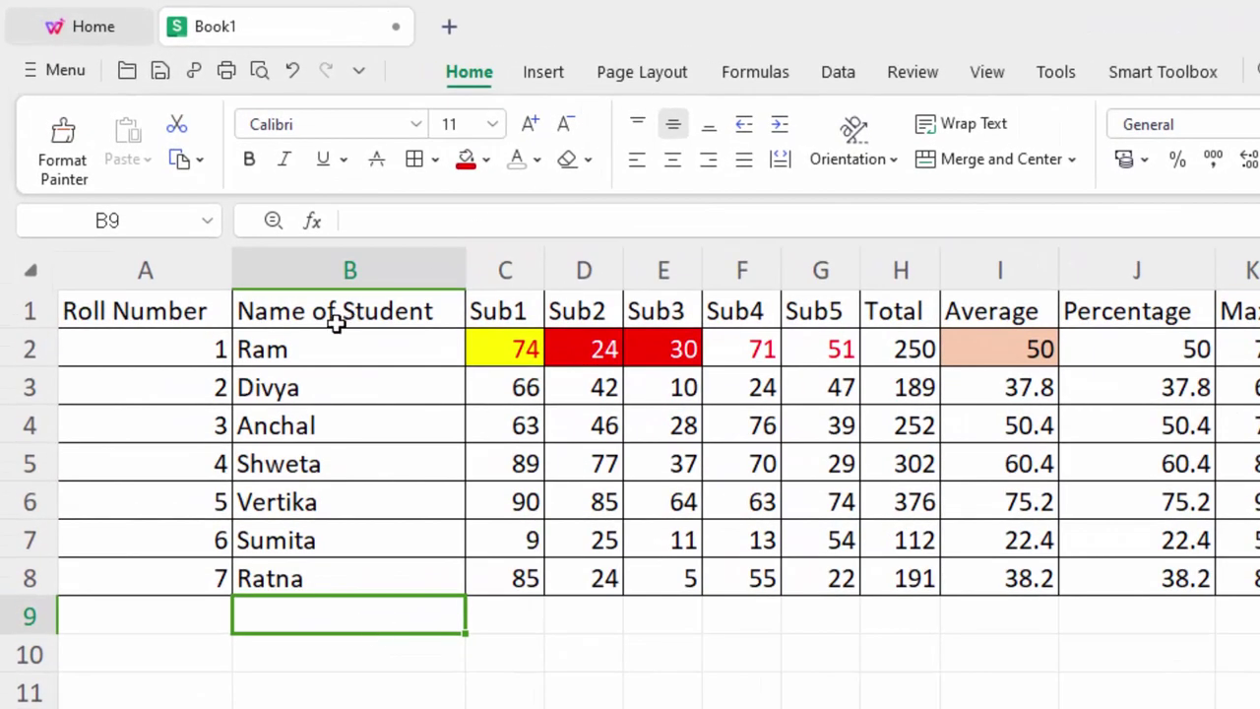
{"action": "left_click", "coordinate": [284, 349]}
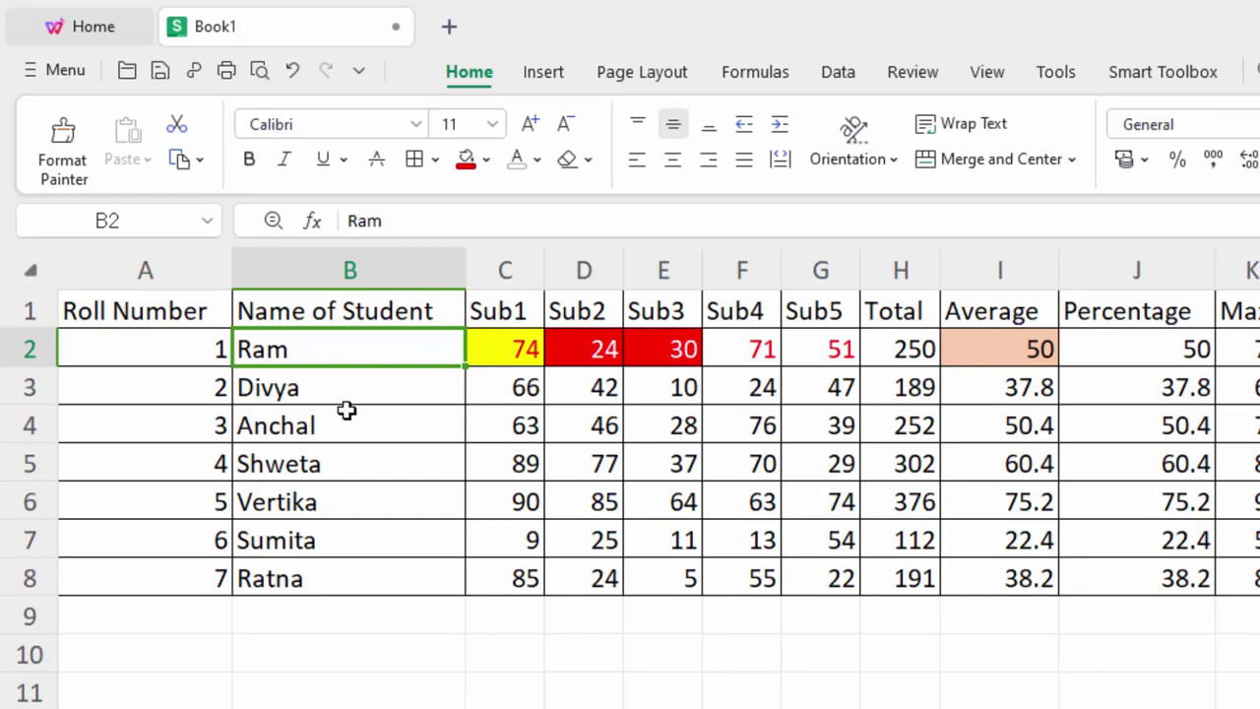
{"action": "type", "text": "="}
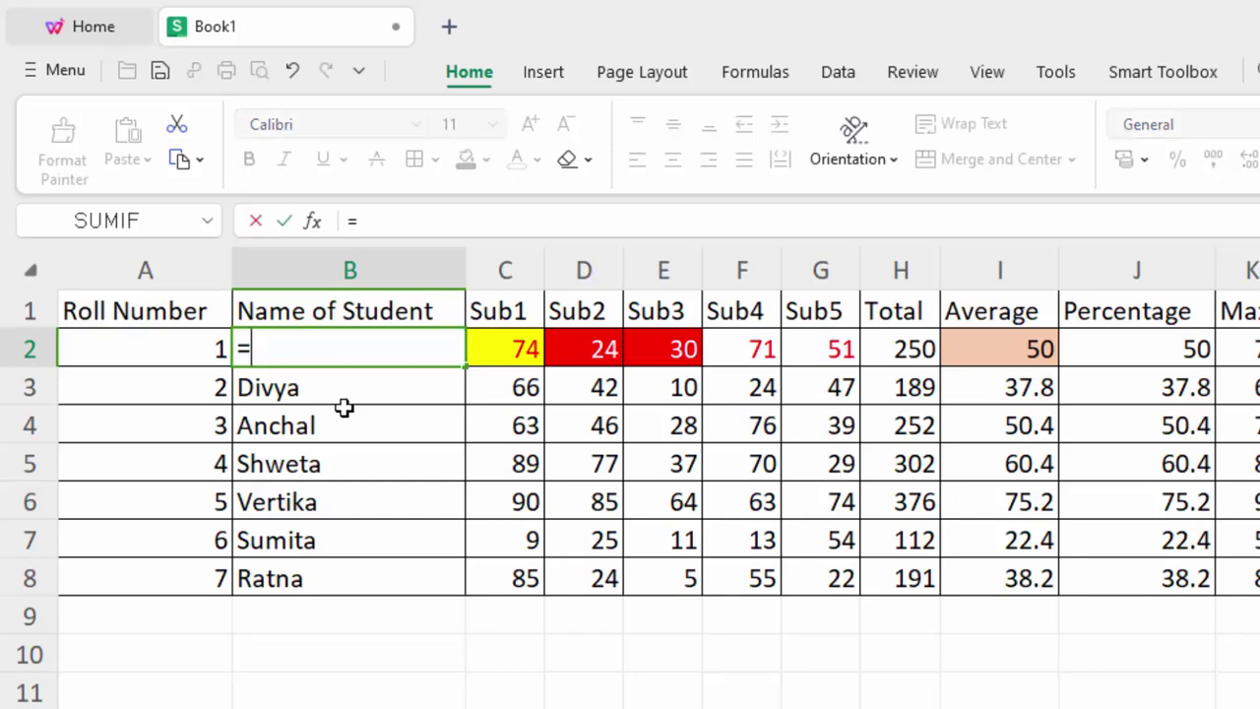
{"action": "type", "text": "len"}
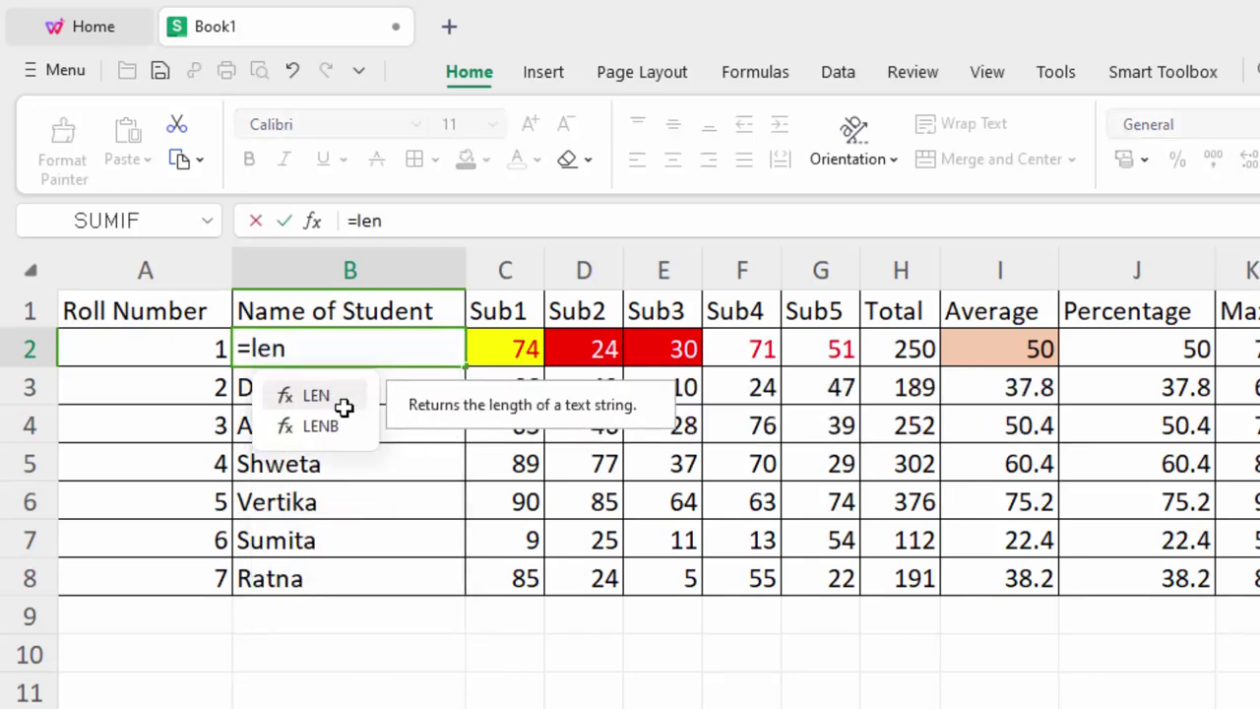
{"action": "key", "text": "BackSpace"}
{"action": "key", "text": "BackSpace"}
{"action": "key", "text": "BackSpace"}
{"action": "key", "text": "BackSpace"}
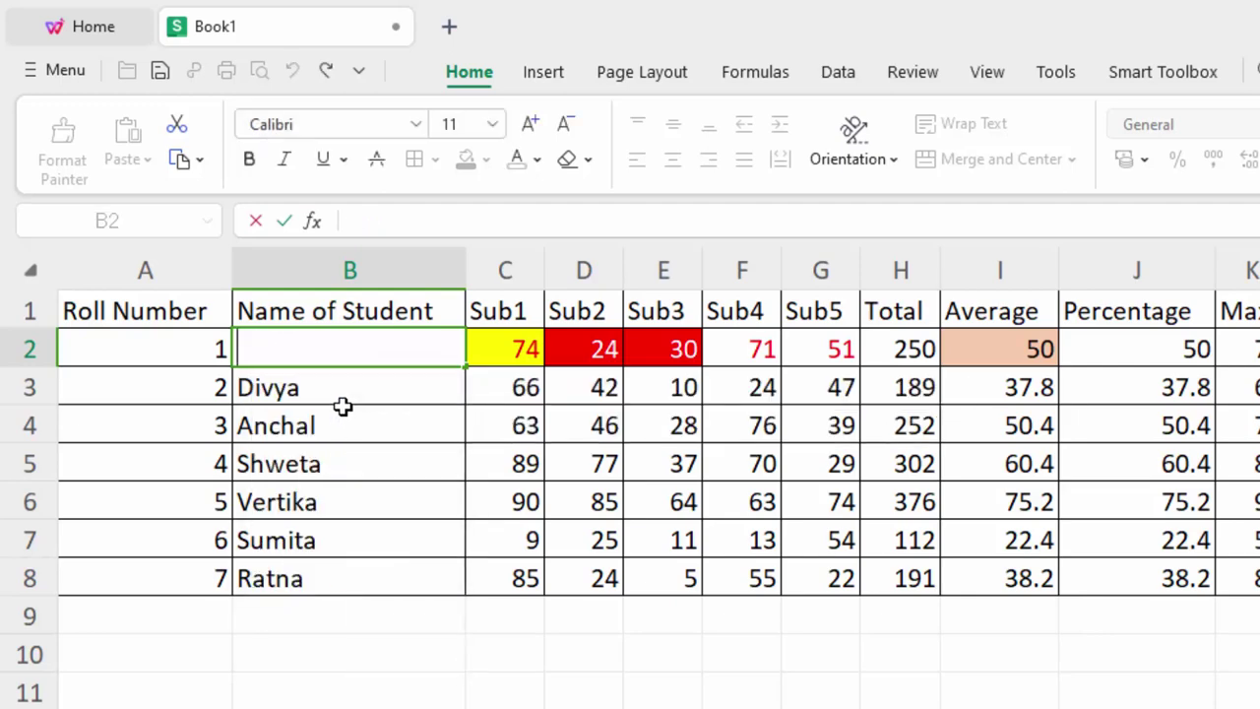
{"action": "left_click", "coordinate": [464, 701]}
{"action": "key", "text": "ctrl+z"}
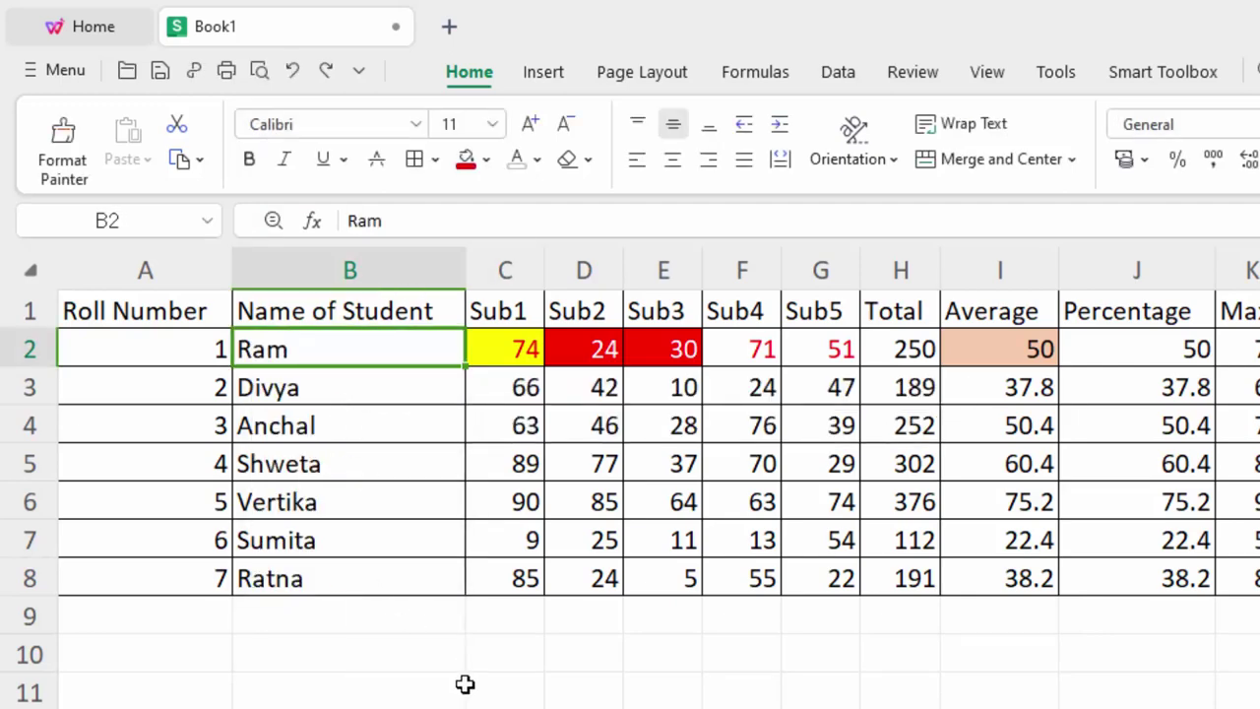
{"action": "left_click", "coordinate": [462, 682]}
{"action": "type", "text": "=l"}
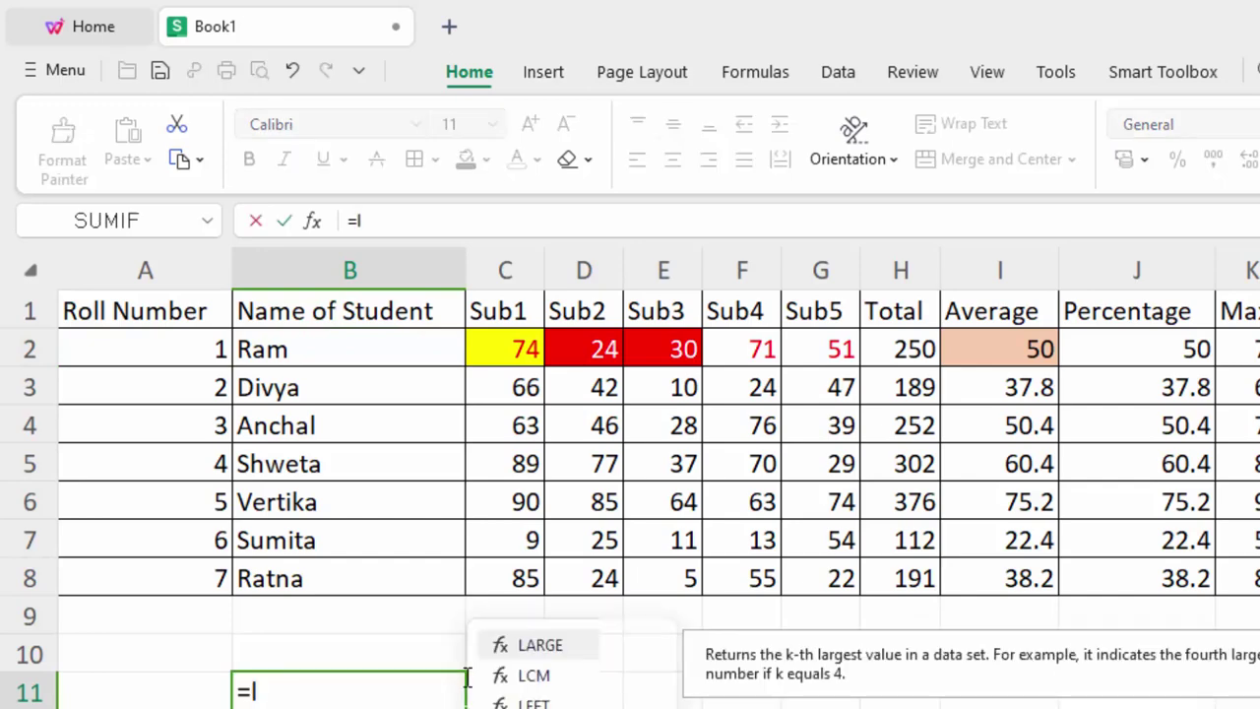
{"action": "type", "text": "en("}
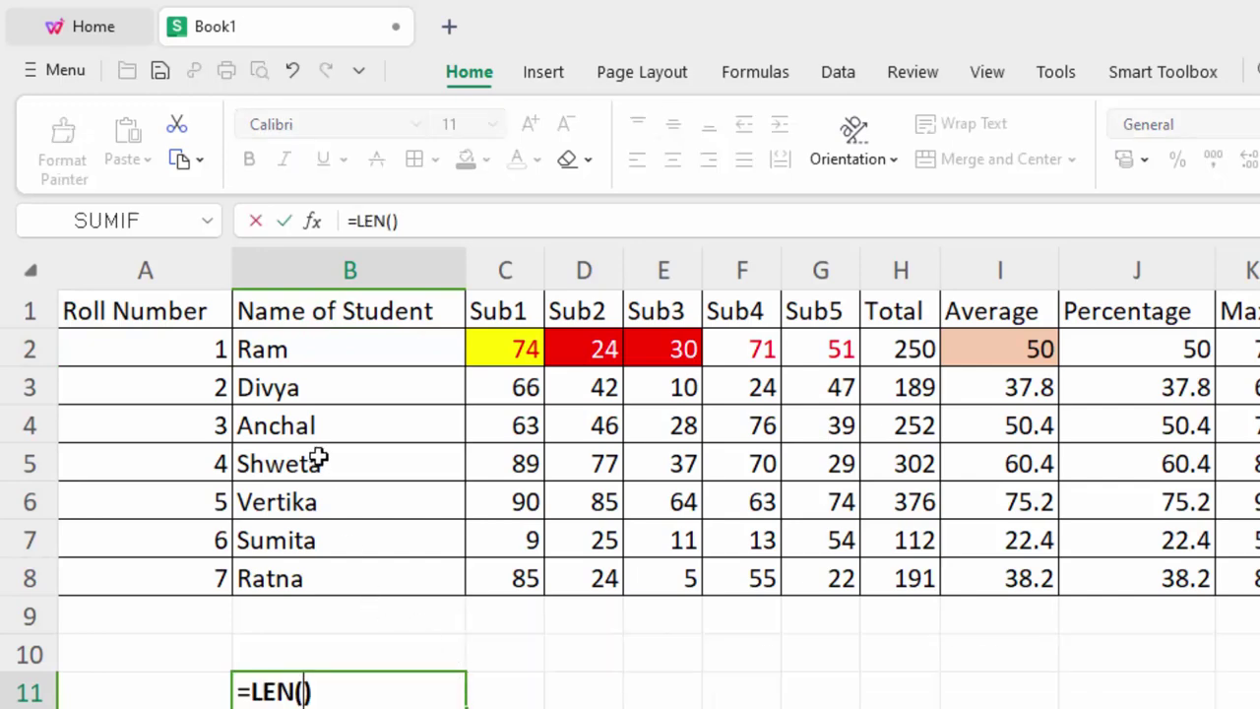
{"action": "left_click", "coordinate": [329, 349]}
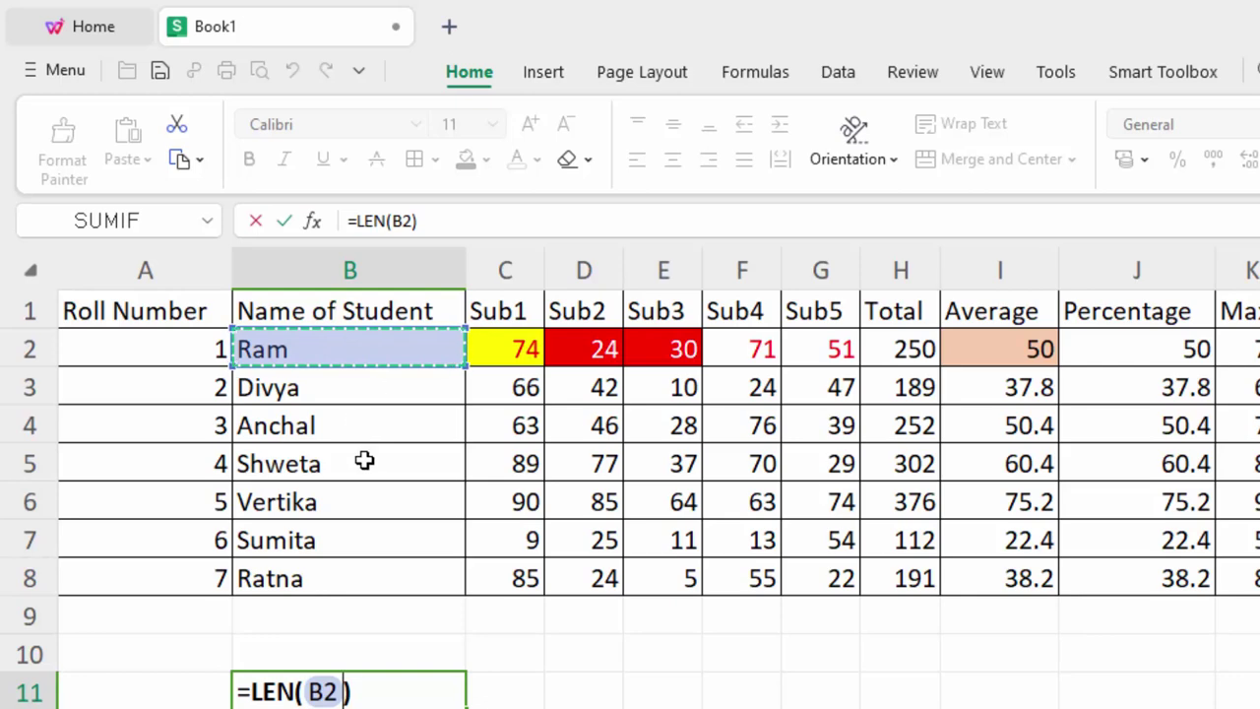
{"action": "key", "text": "Return"}
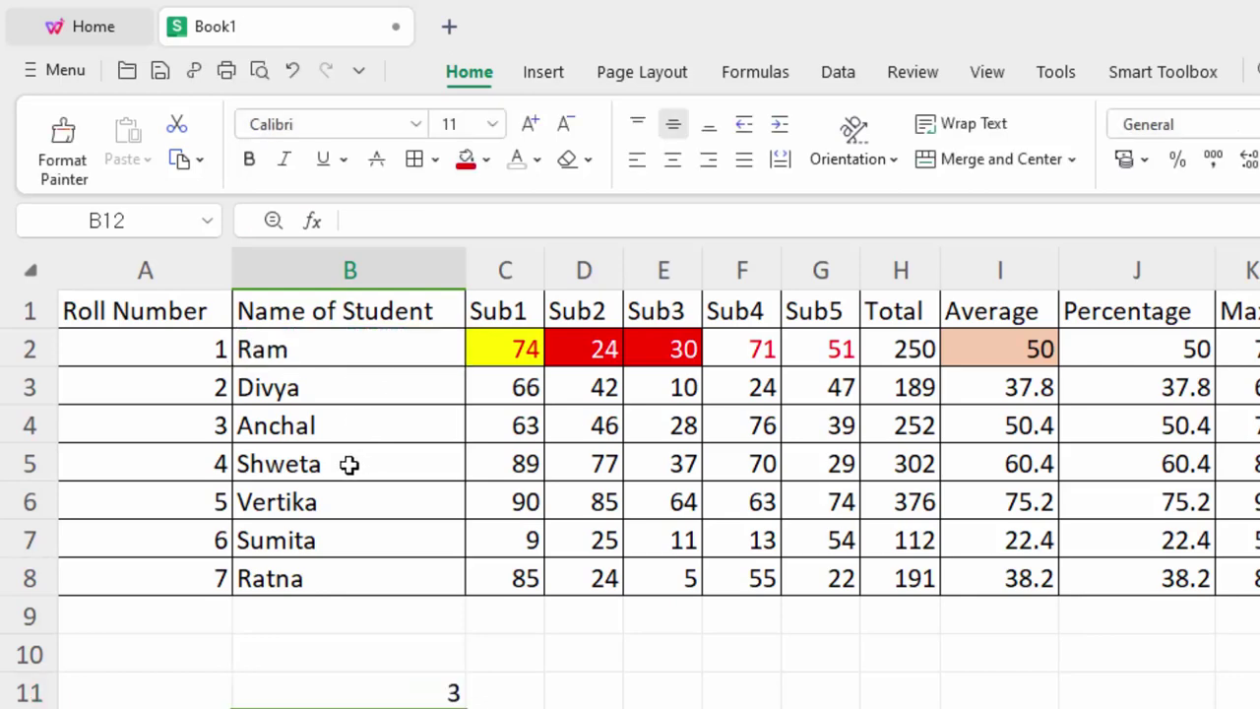
{"action": "left_click", "coordinate": [415, 693]}
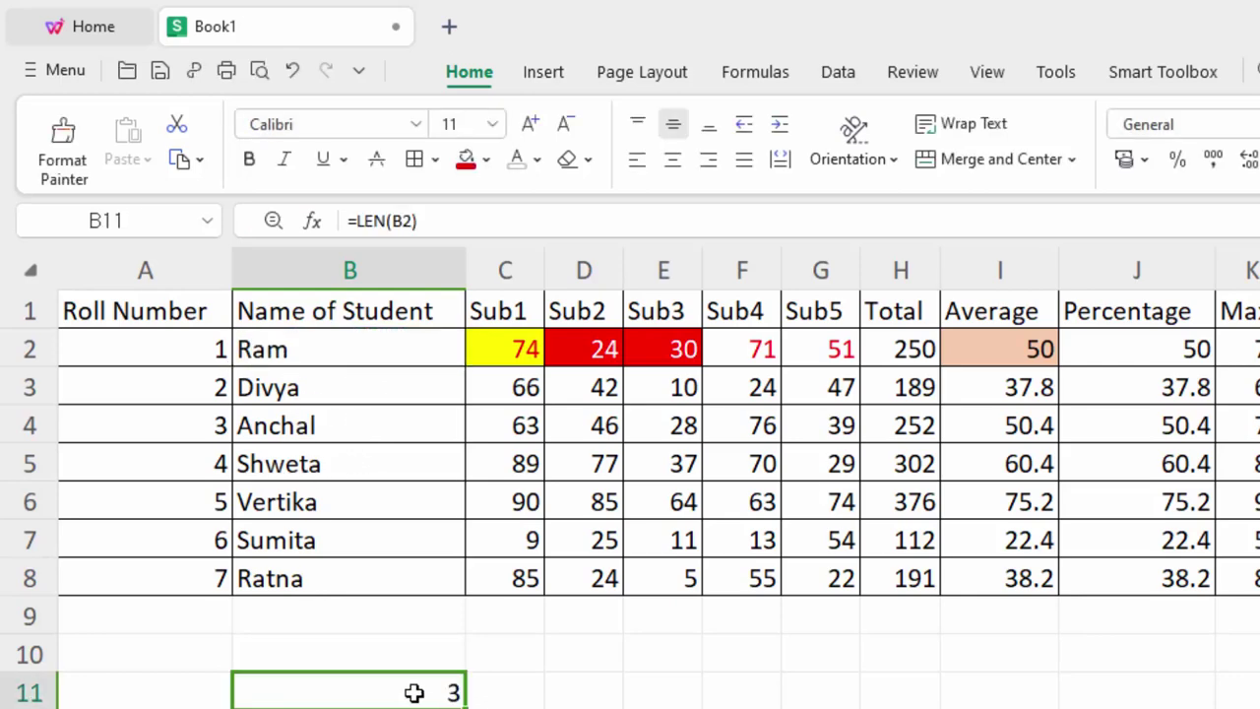
{"action": "left_click", "coordinate": [457, 222]}
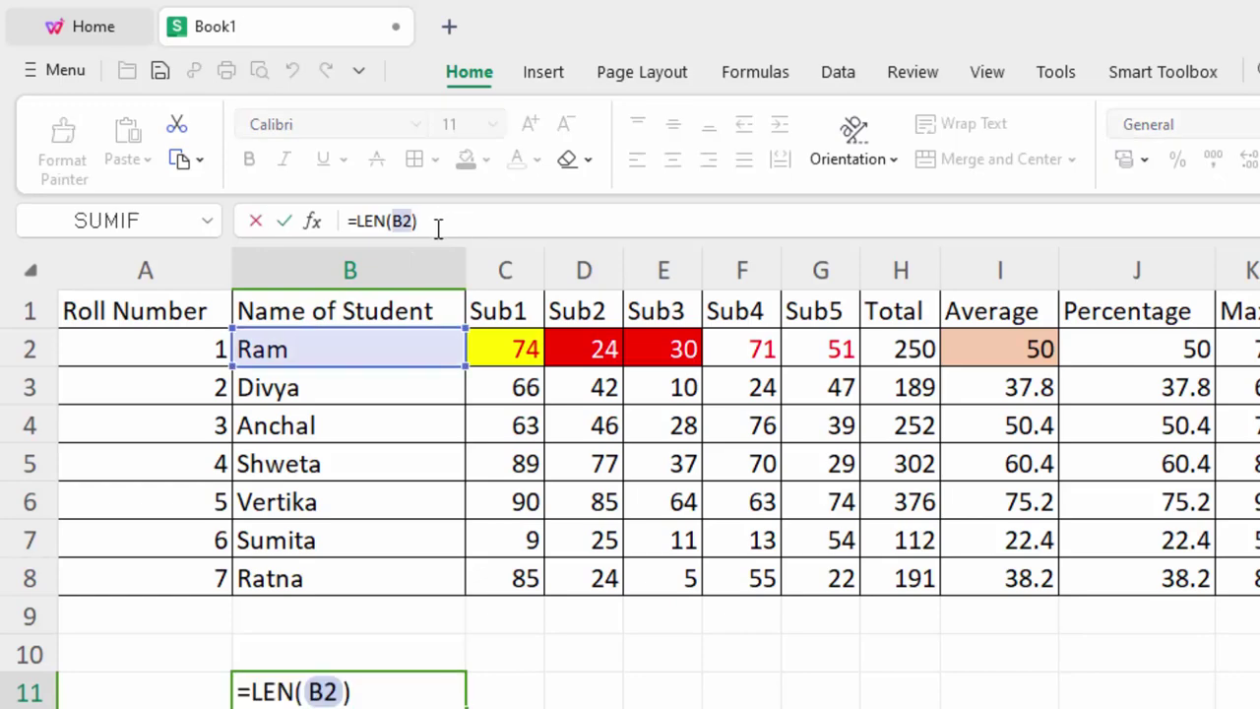
{"action": "key", "text": "BackSpace"}
{"action": "key", "text": "BackSpace"}
{"action": "key", "text": "BackSpace"}
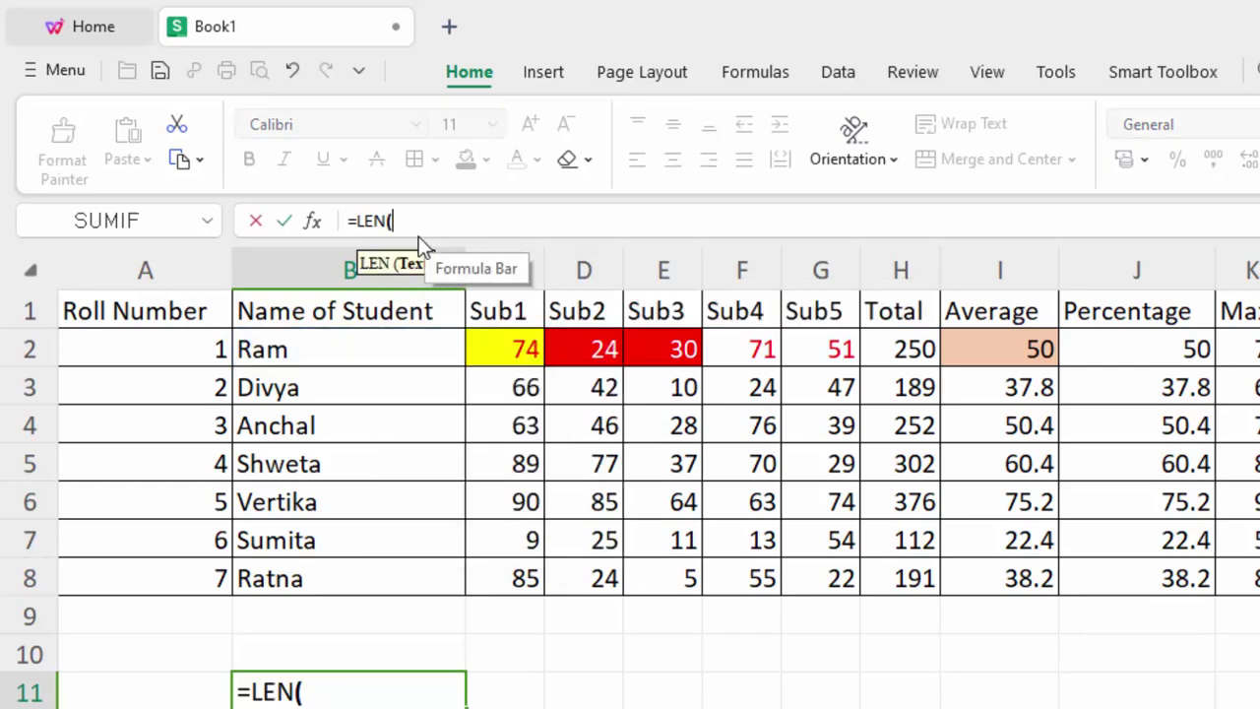
{"action": "left_click", "coordinate": [347, 428]}
{"action": "key", "text": "Return"}
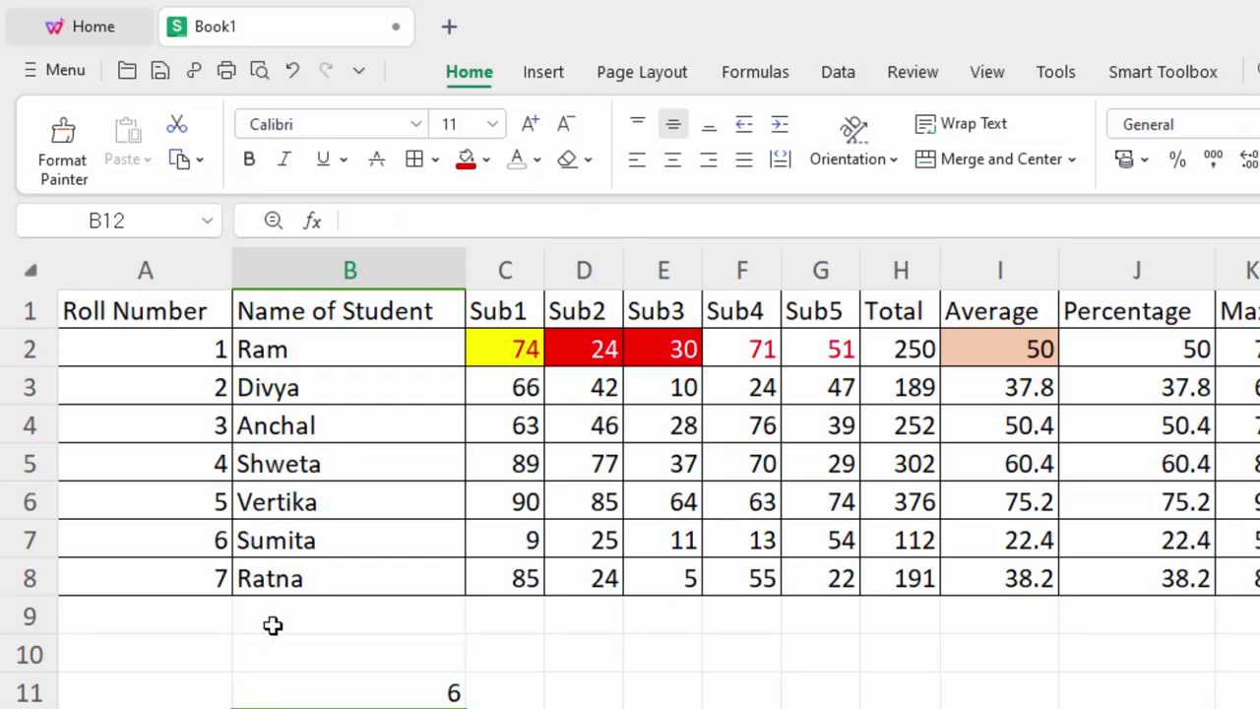
{"action": "left_click", "coordinate": [357, 694]}
{"action": "key", "text": "Delete"}
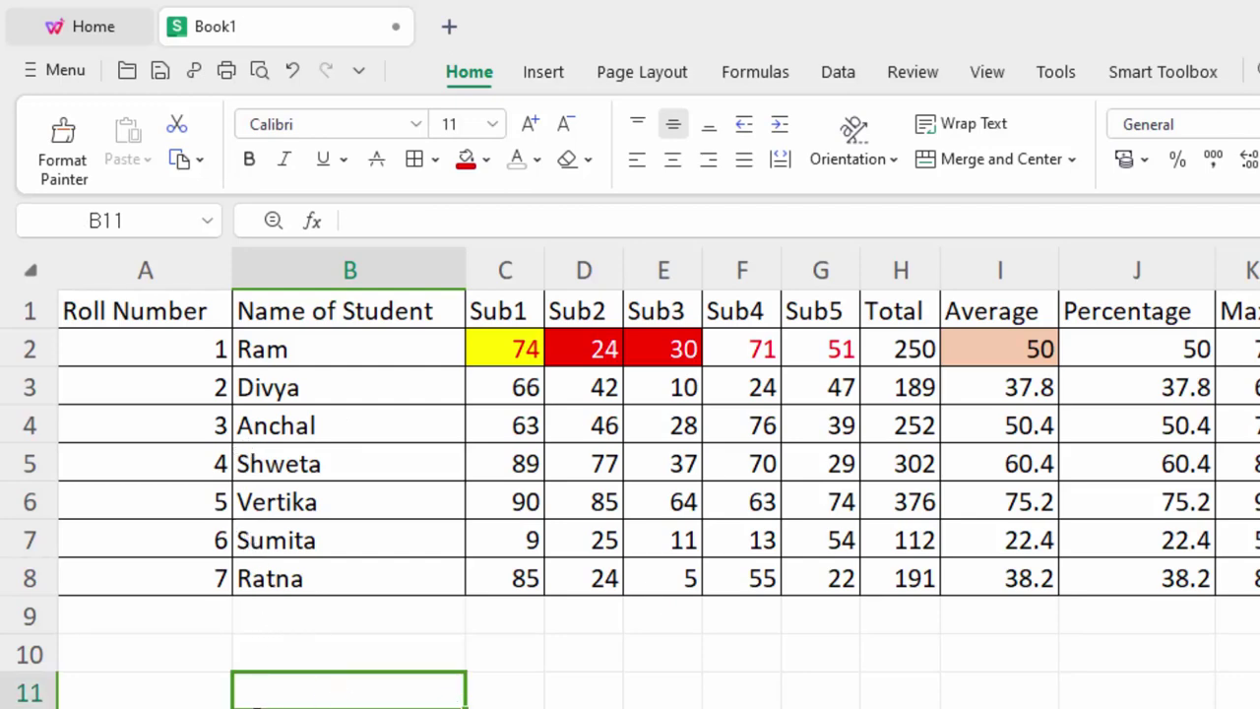